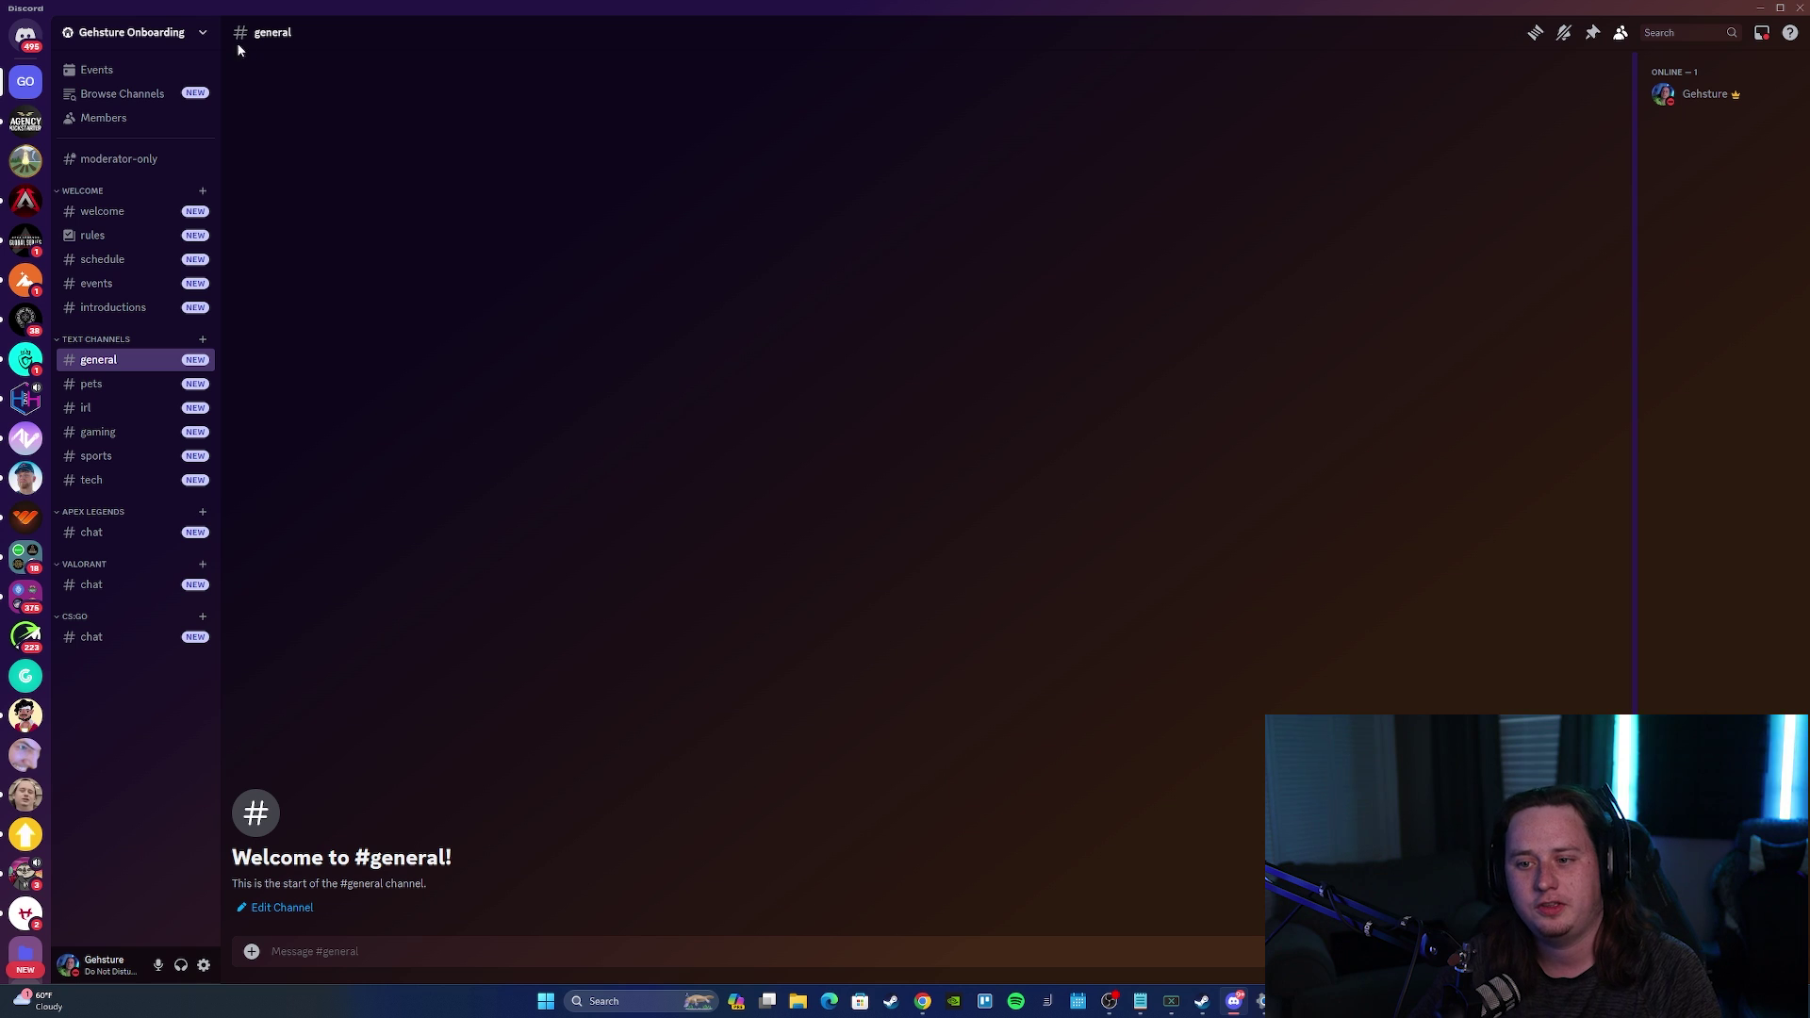
Step: Open Server Settings from the server name menu and select the Onboarding page
{"action": "left_click", "coordinate": [202, 46]}
{"action": "left_click", "coordinate": [158, 139]}
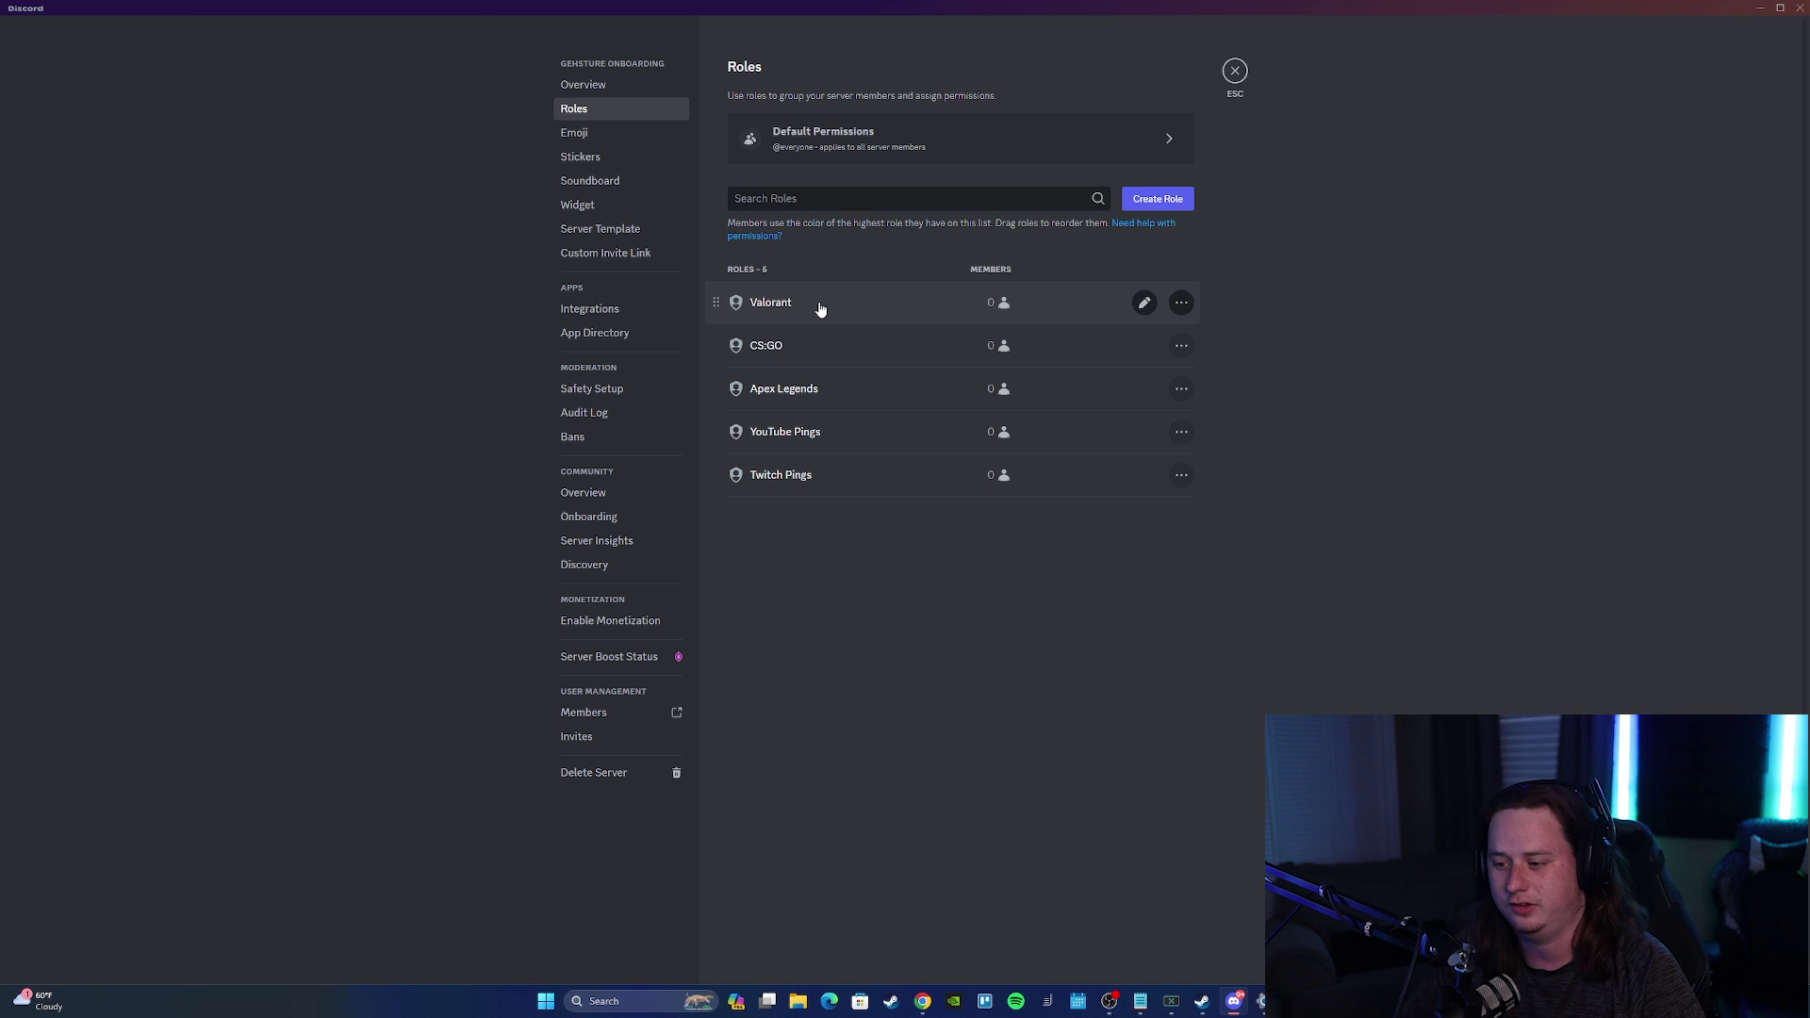
{"action": "left_click", "coordinate": [588, 517]}
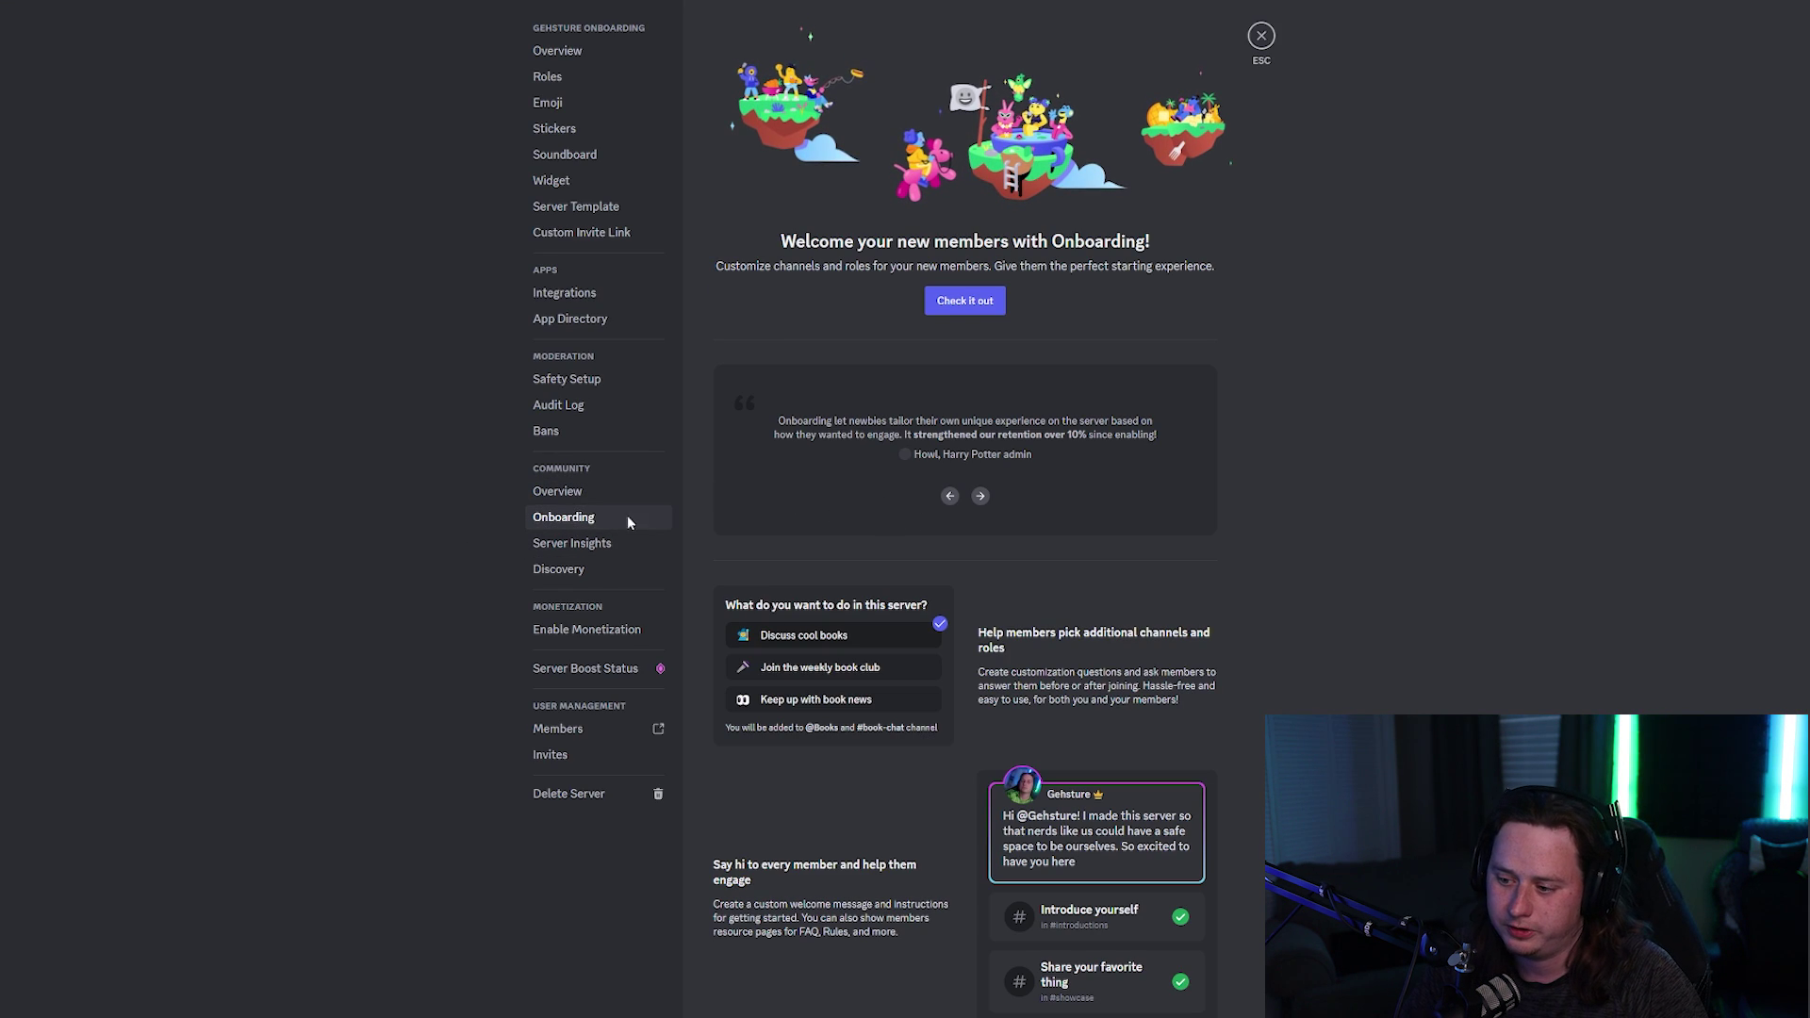
Step: Start onboarding setup and open the server rules setup under DM and Spam Protection
{"action": "left_click", "coordinate": [965, 298]}
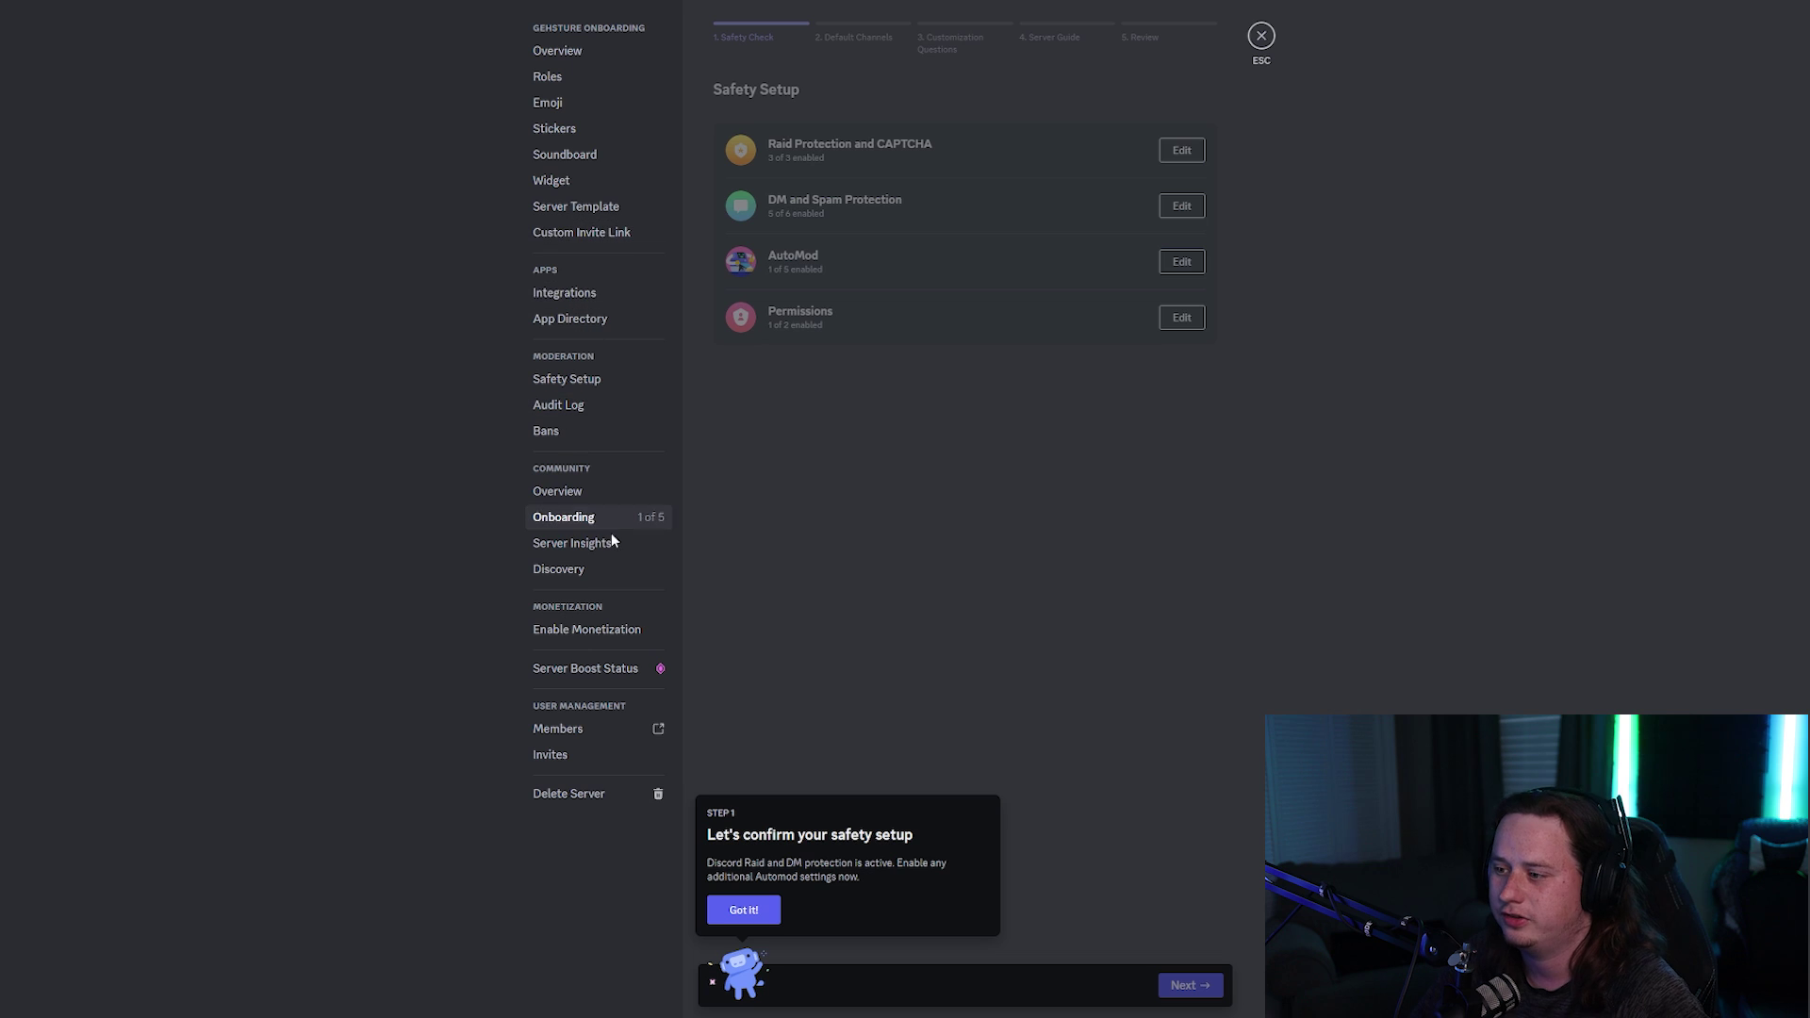
{"action": "left_click", "coordinate": [744, 910]}
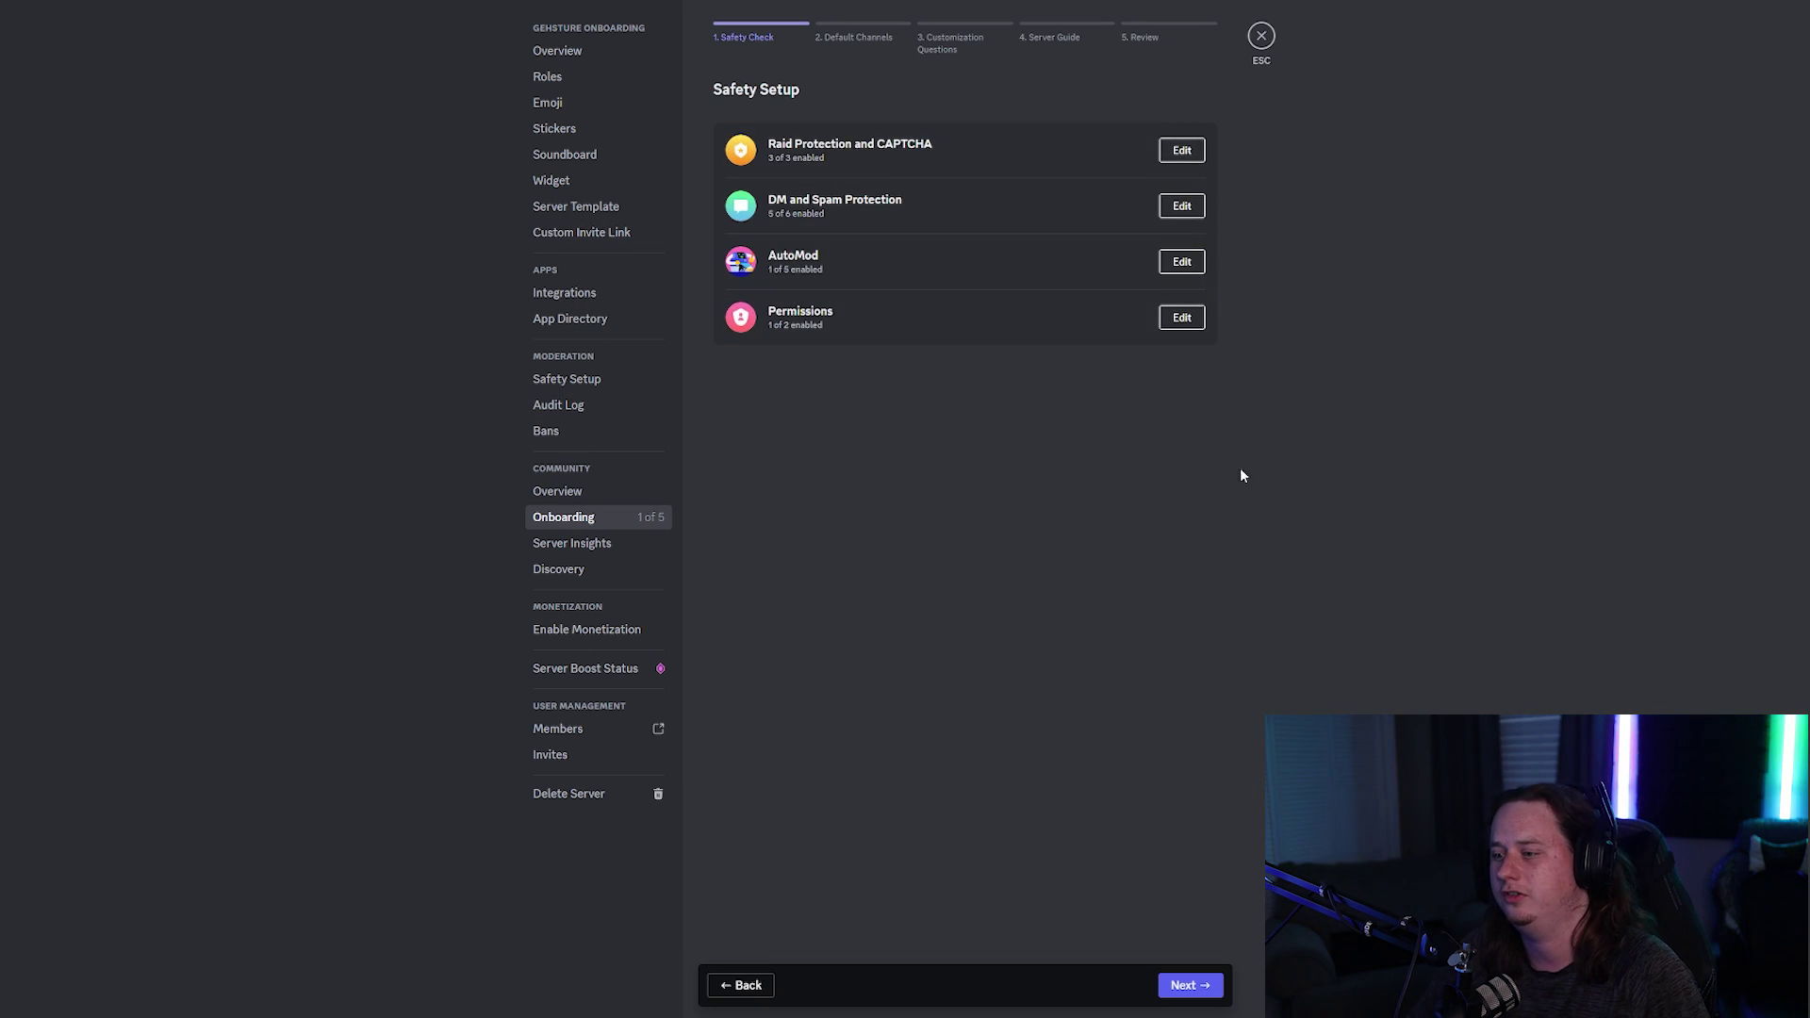
{"action": "left_click", "coordinate": [1180, 207]}
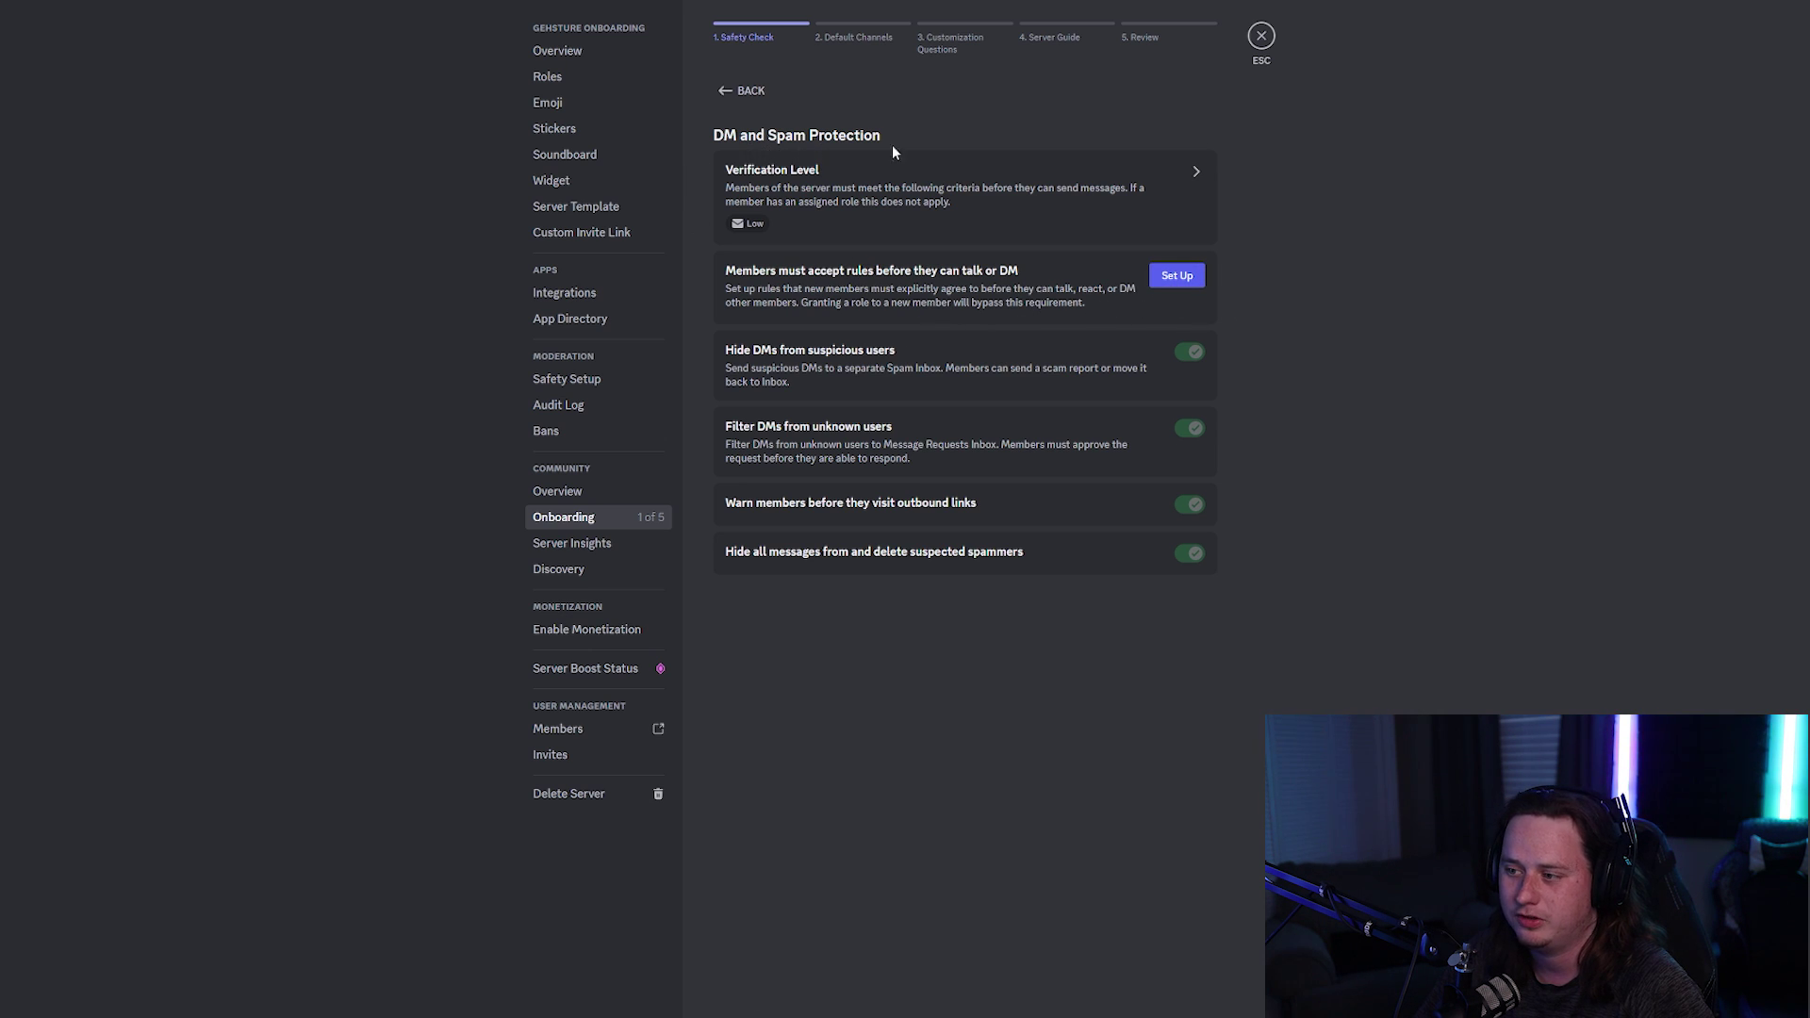
{"action": "left_click", "coordinate": [1169, 275]}
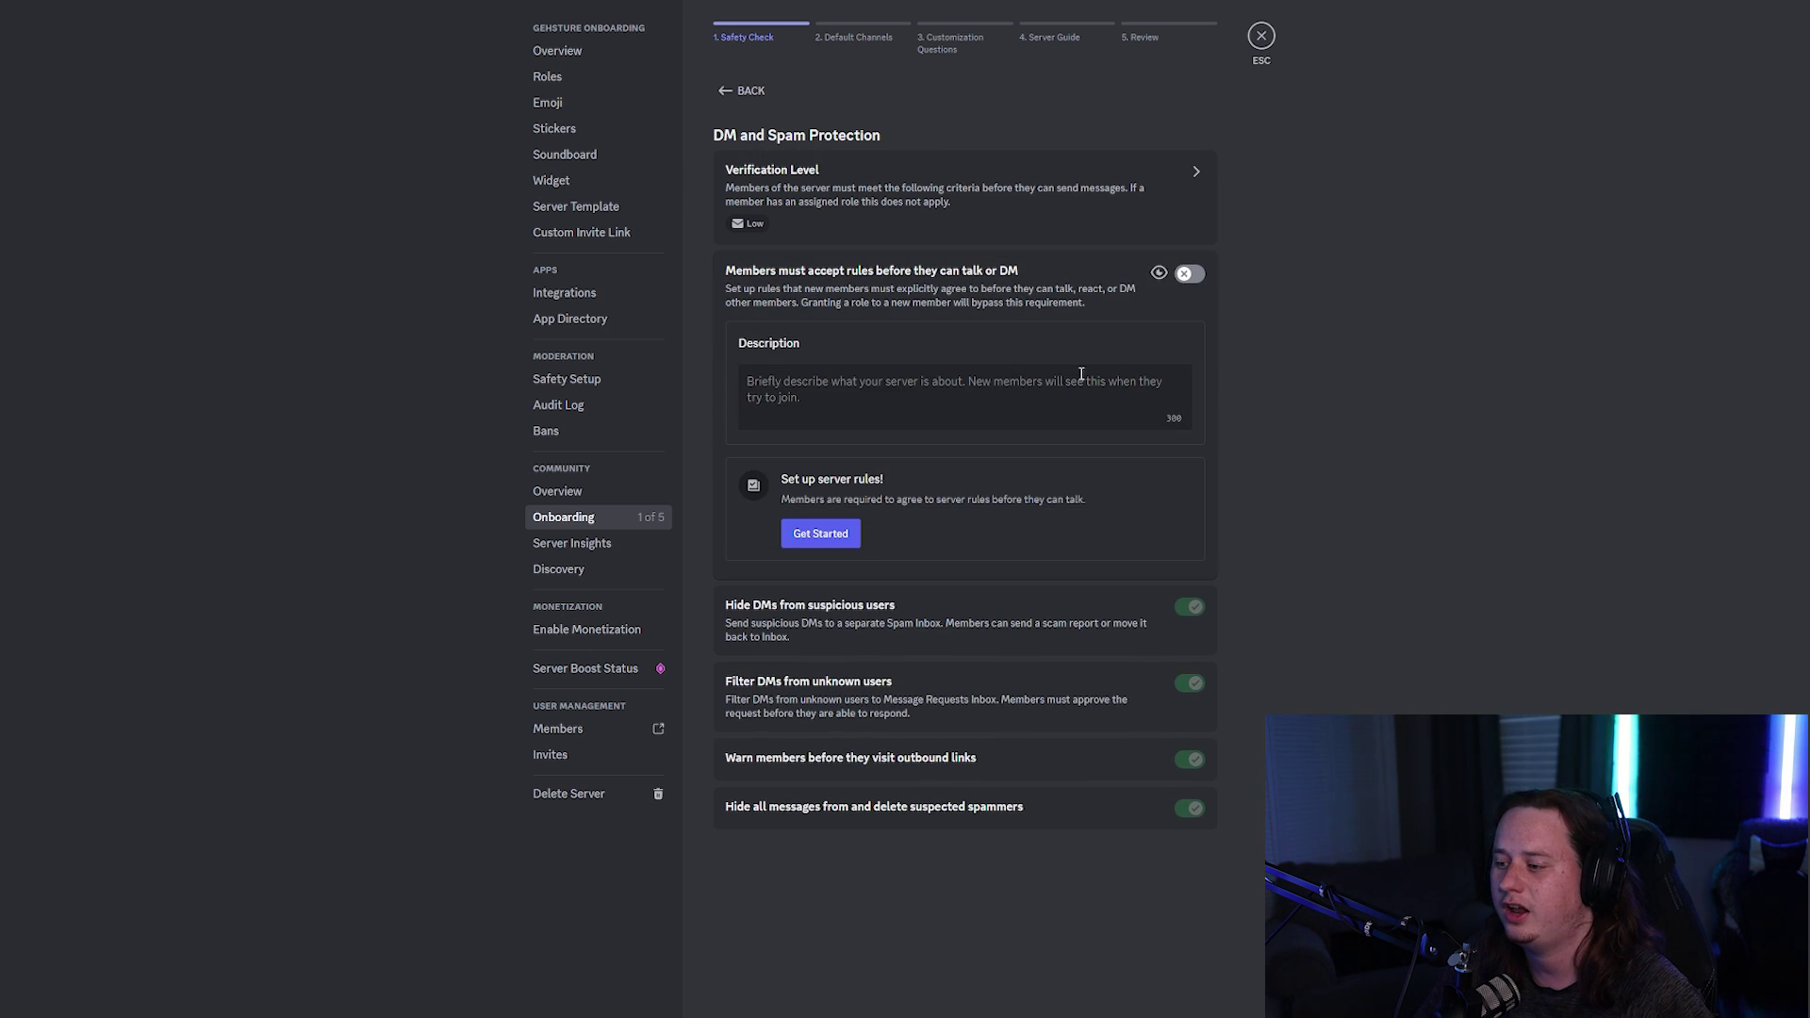
{"action": "left_click", "coordinate": [820, 533]}
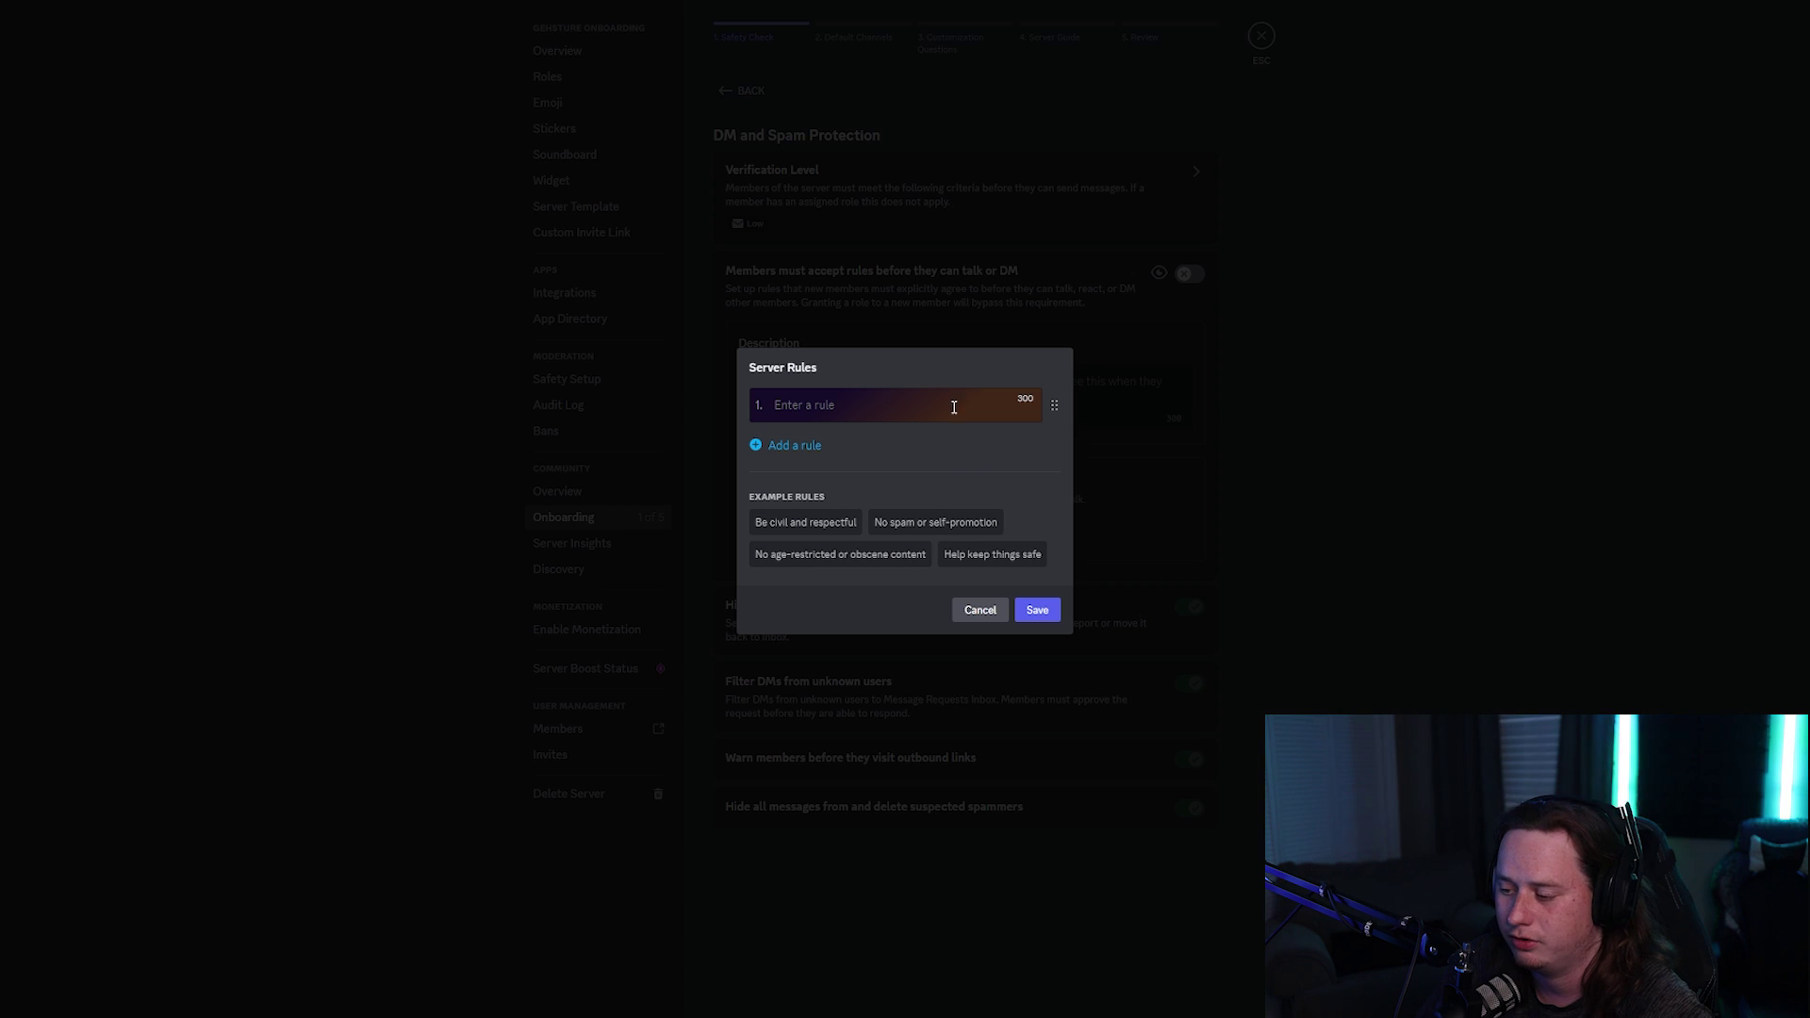
{"action": "left_click", "coordinate": [1223, 661]}
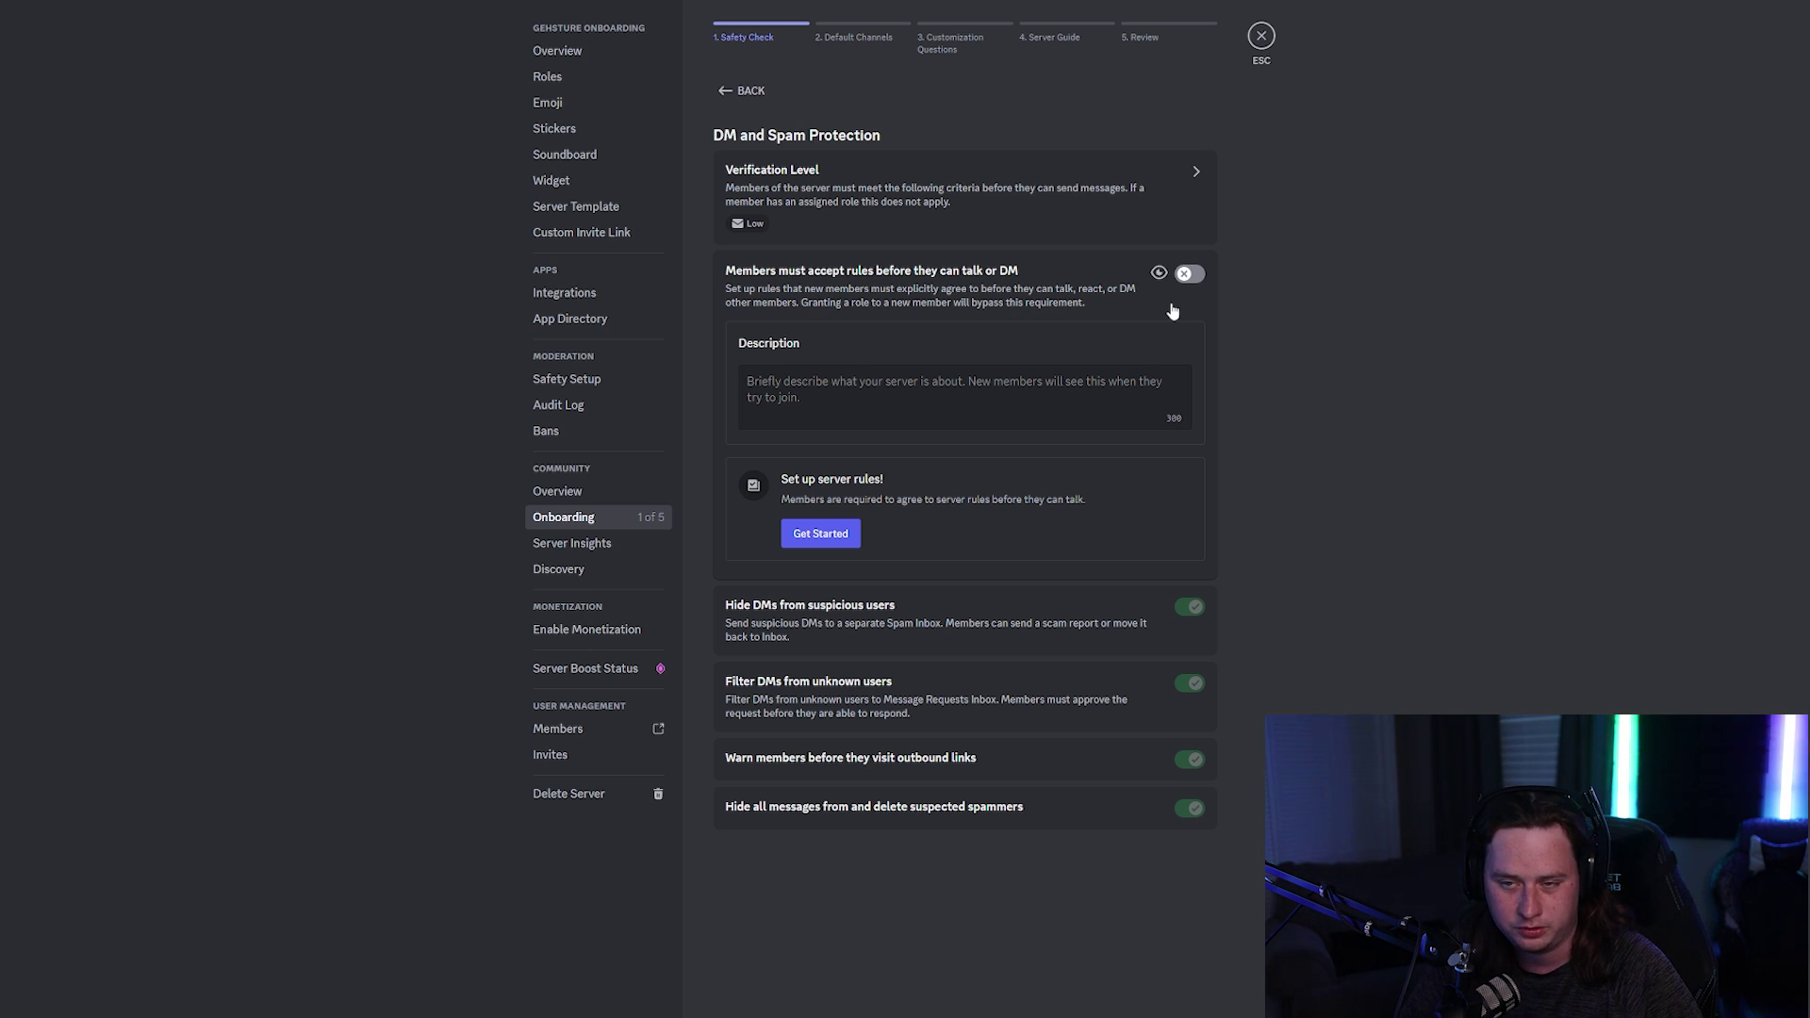
Step: Save three rules (be respectful, no spamming, keep discussions appropriate), require them, and preview
{"action": "left_click", "coordinate": [820, 534]}
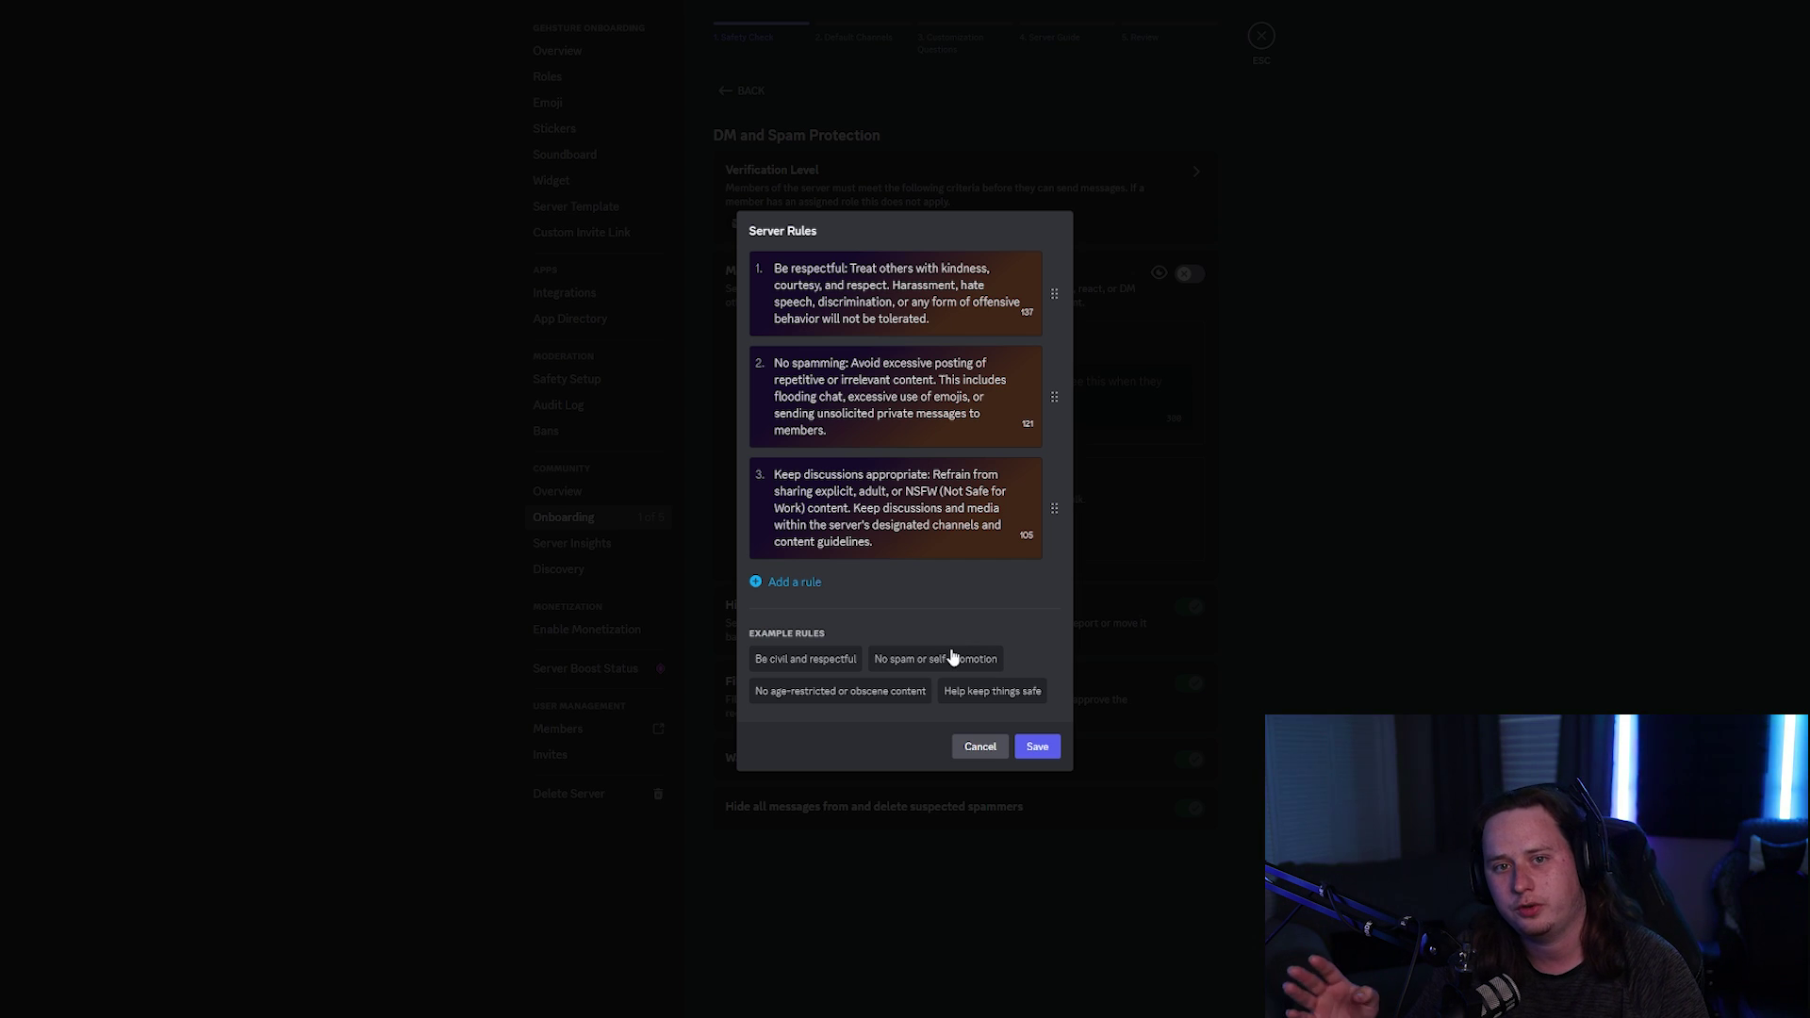
{"action": "left_click", "coordinate": [1037, 746]}
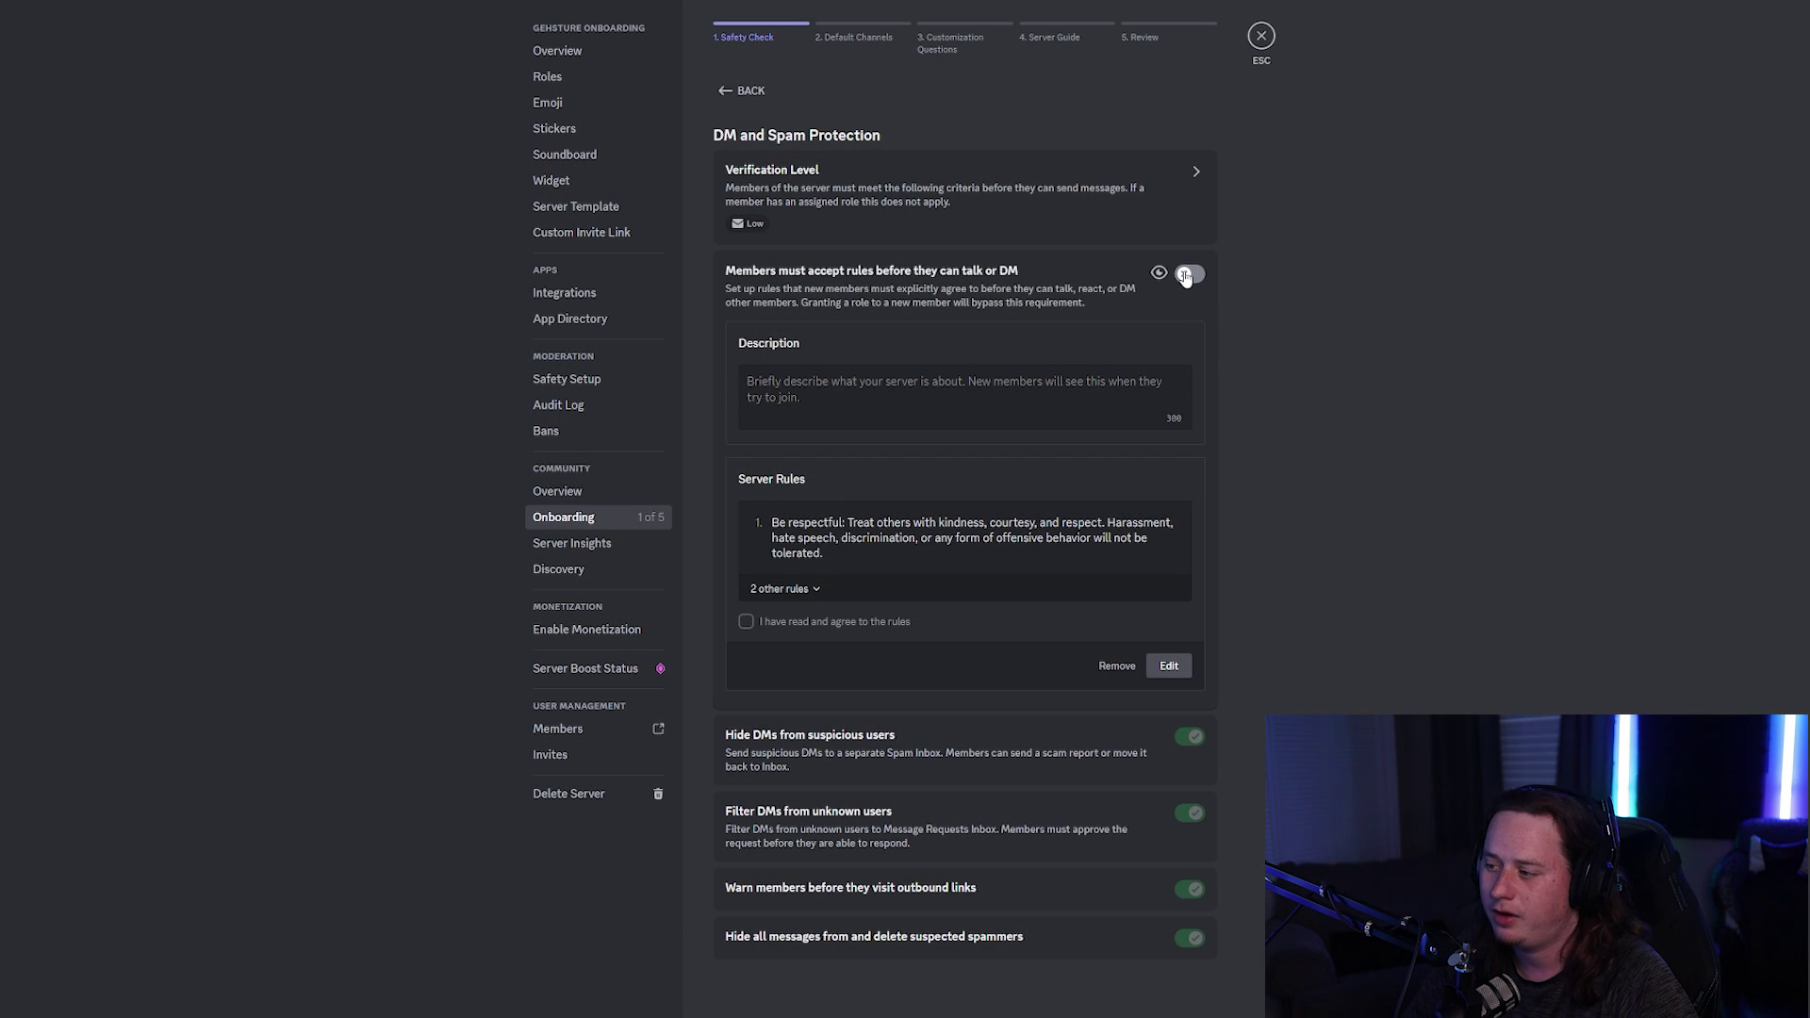
{"action": "left_click", "coordinate": [1187, 275]}
{"action": "left_click", "coordinate": [1160, 274]}
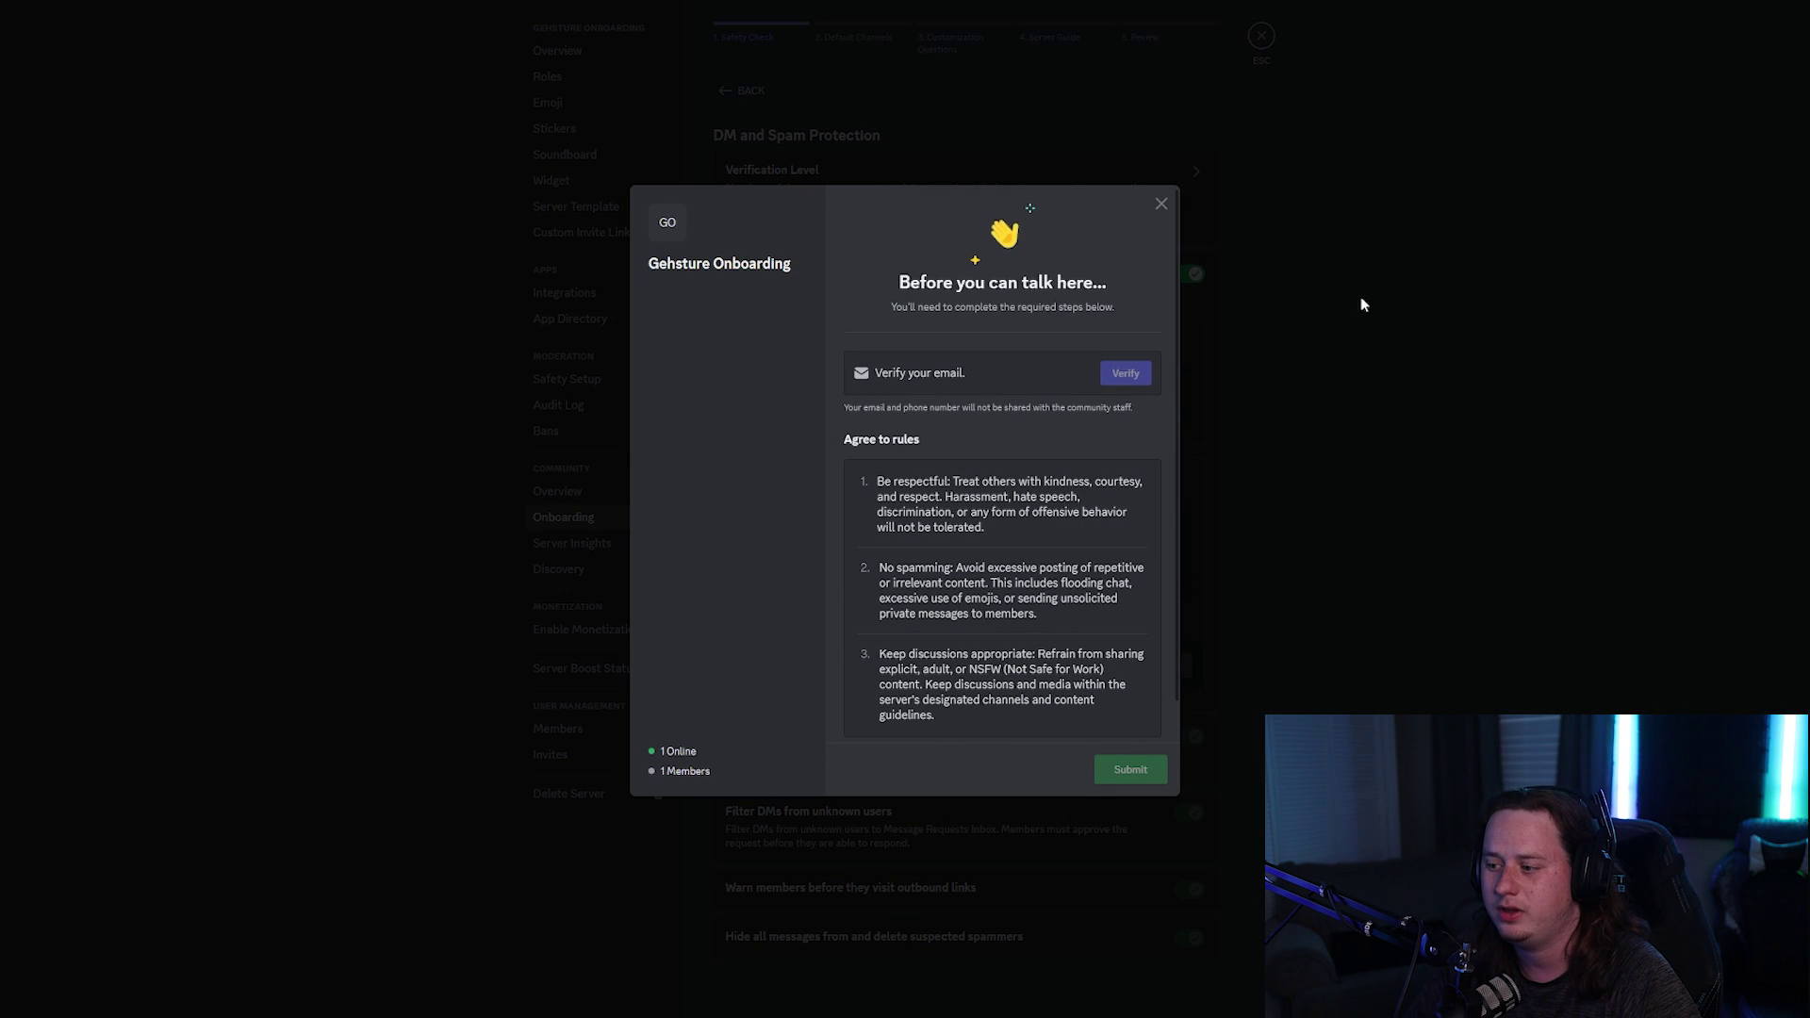
{"action": "scroll", "coordinate": [923, 462], "scroll_direction": "down", "scroll_amount": 1}
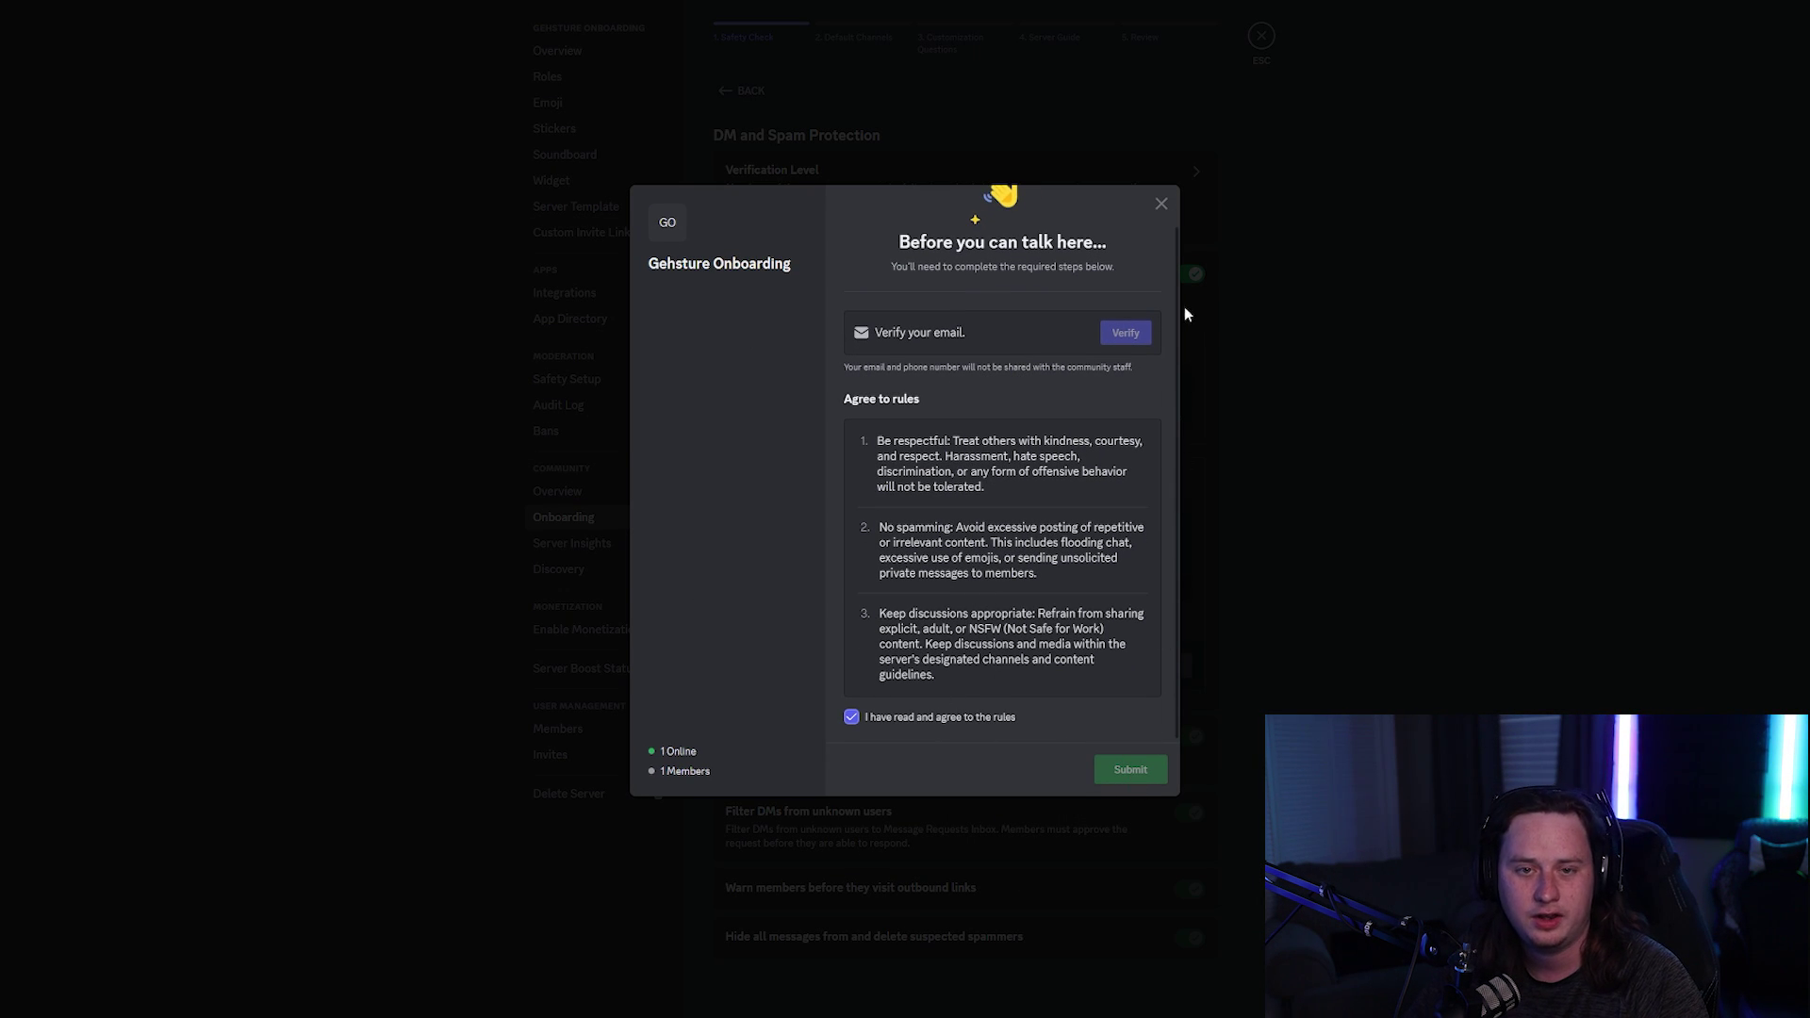
{"action": "key", "text": "Escape"}
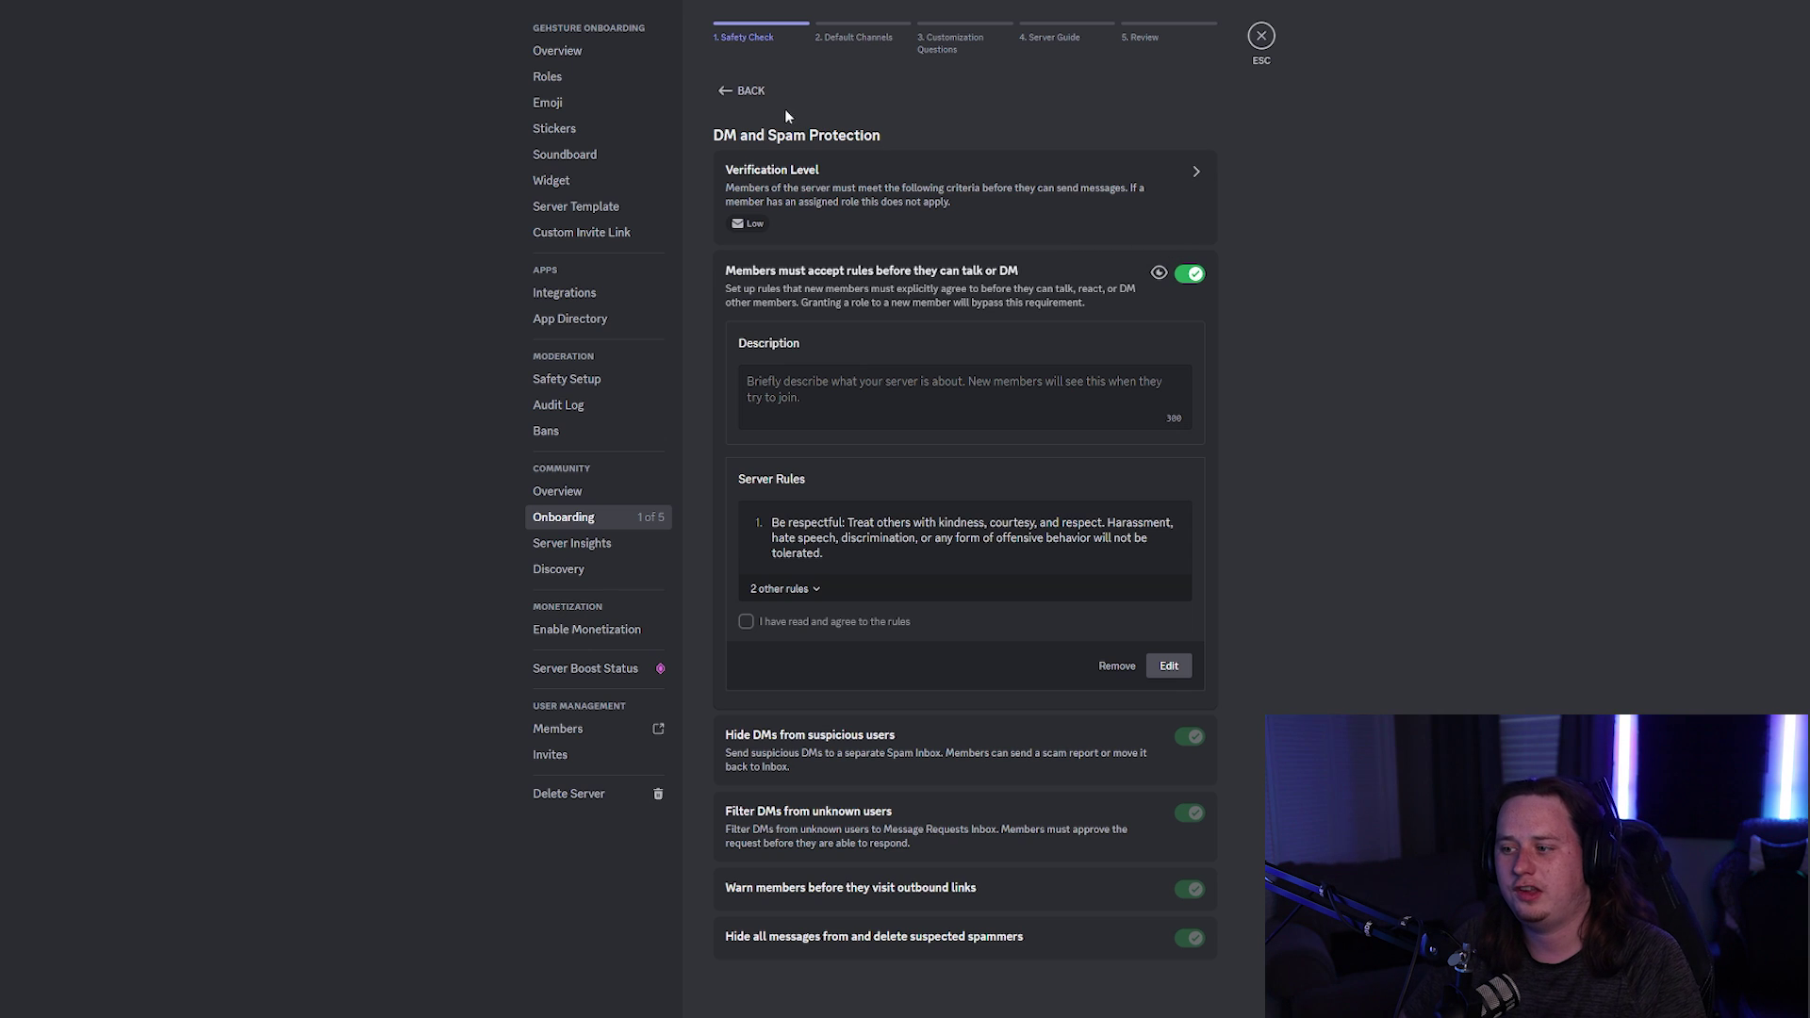
{"action": "left_click", "coordinate": [750, 91]}
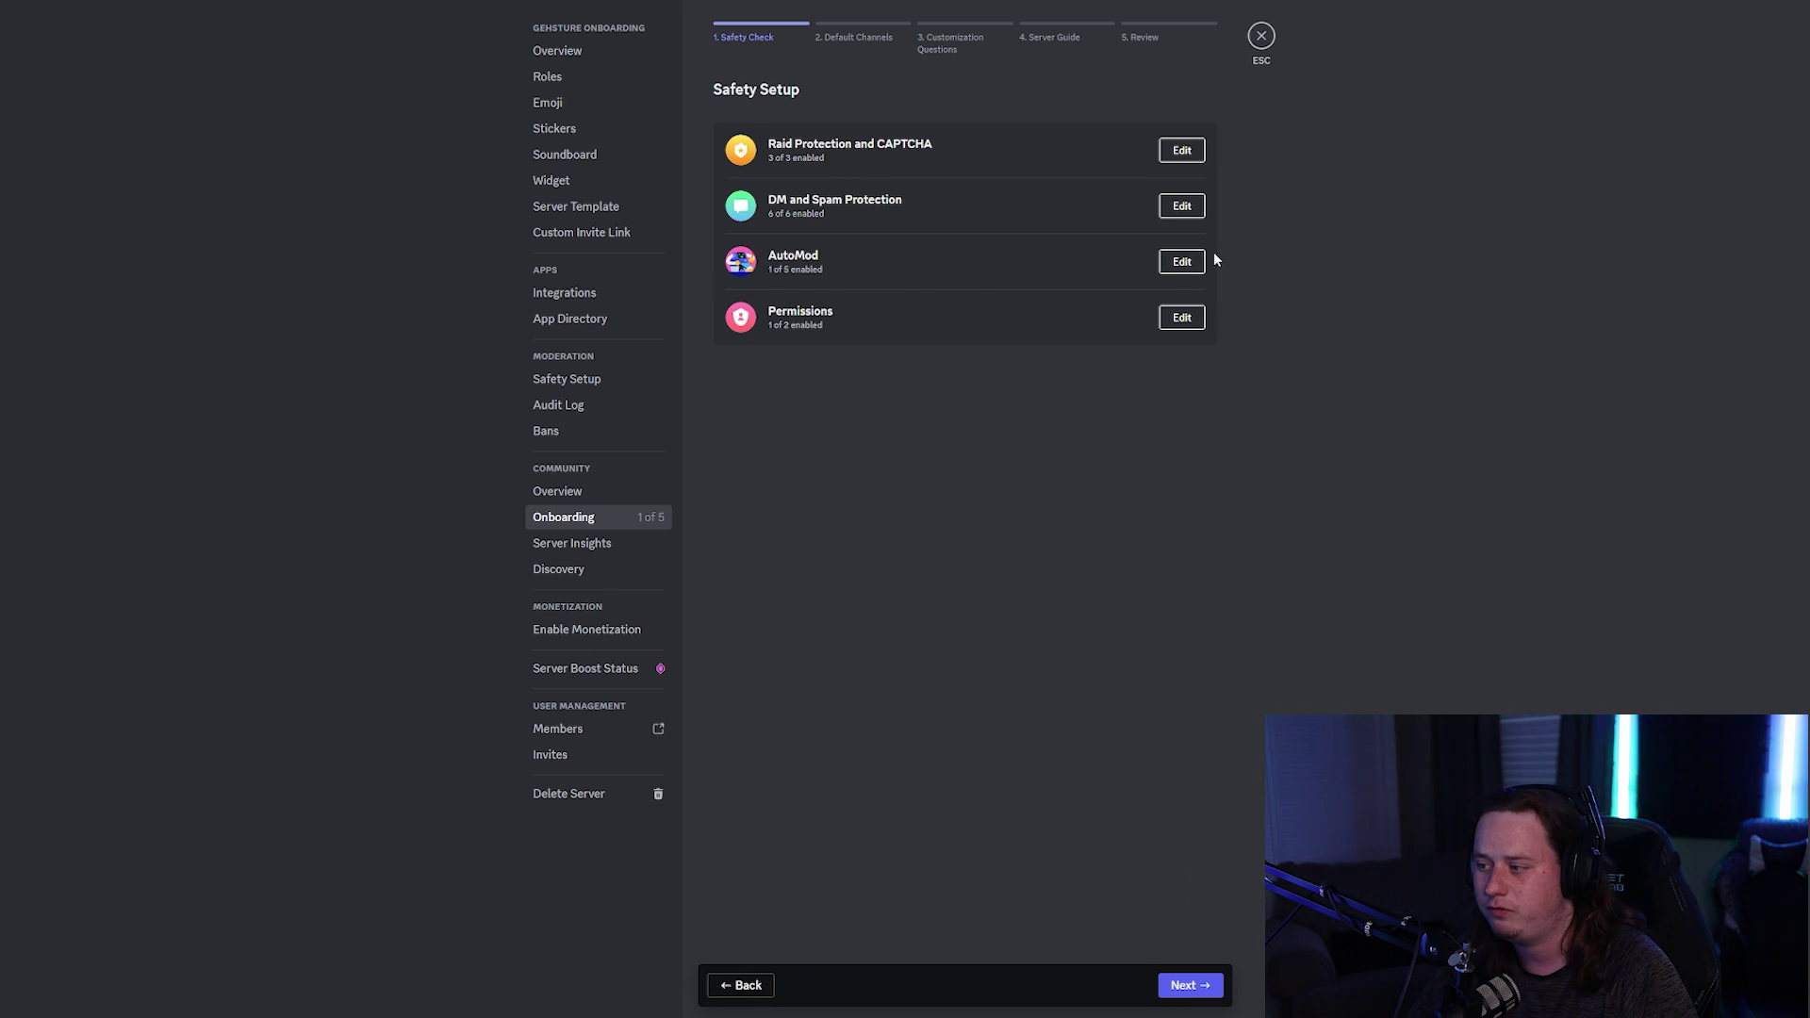
Step: Enable AutoMod's Block Commonly Flagged Words for Insults & Slurs, alerting #moderator-only
{"action": "left_click", "coordinate": [1182, 262]}
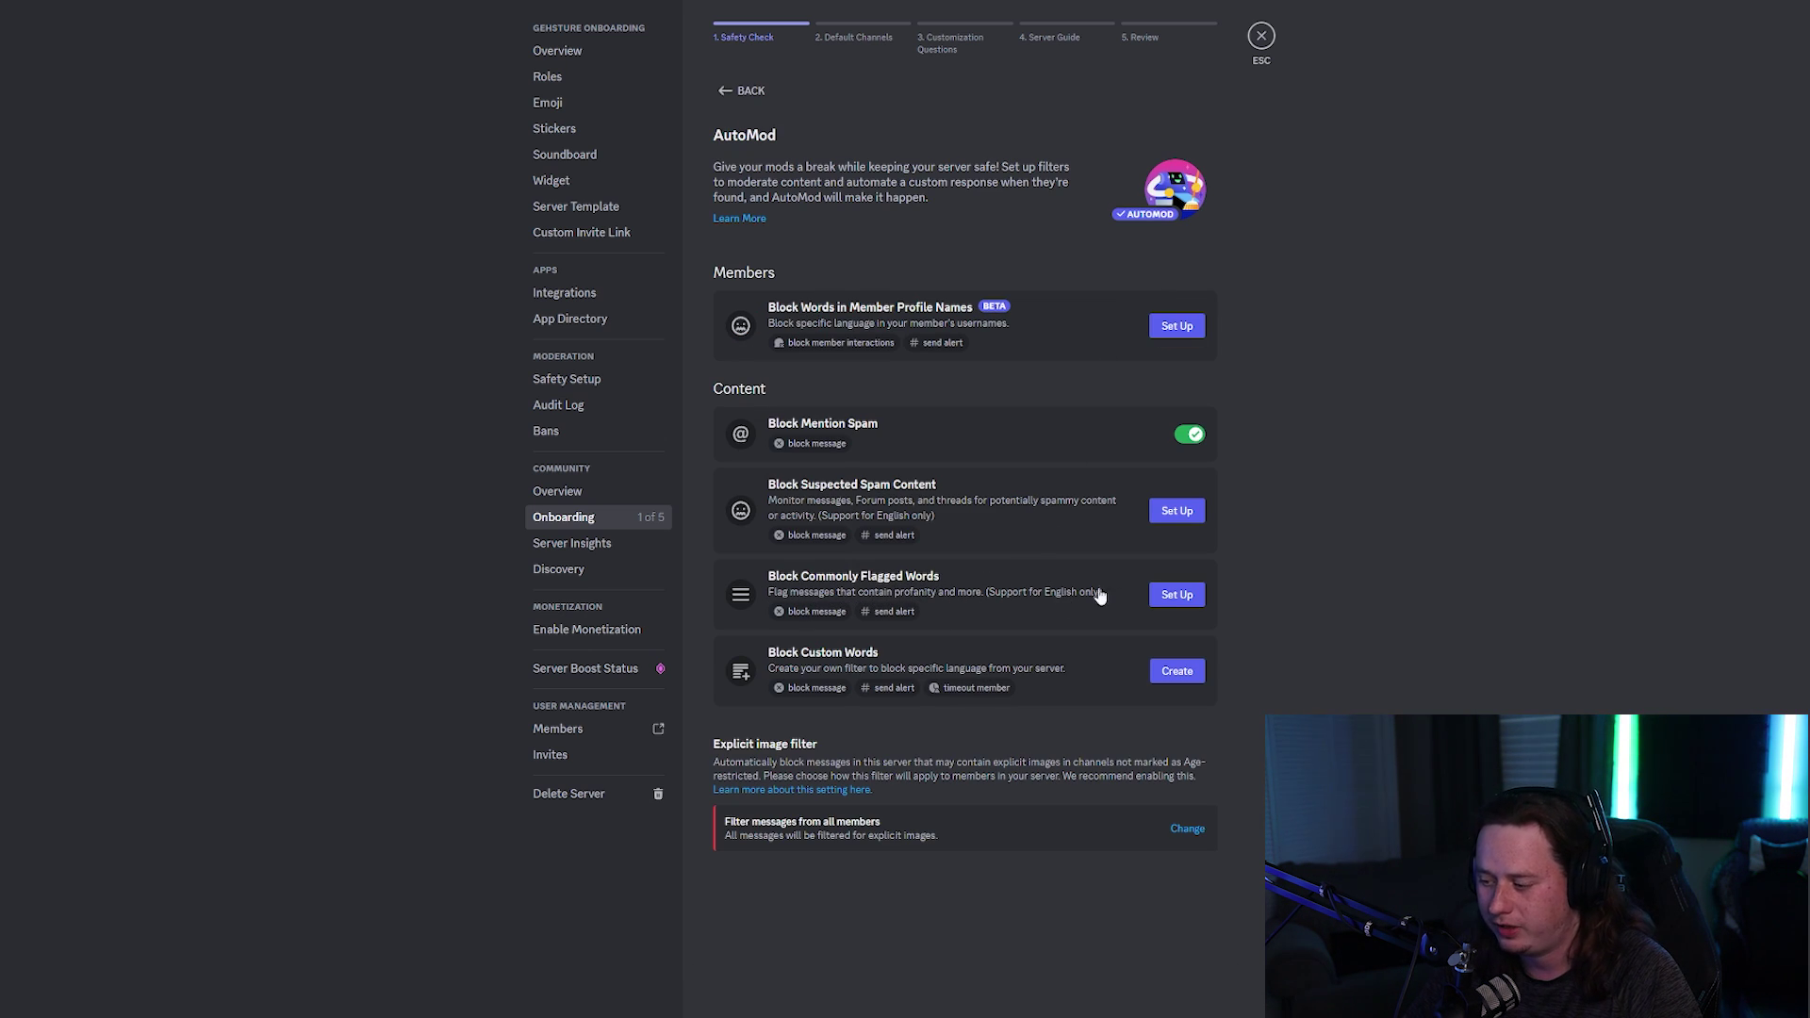
{"action": "left_click", "coordinate": [1175, 595]}
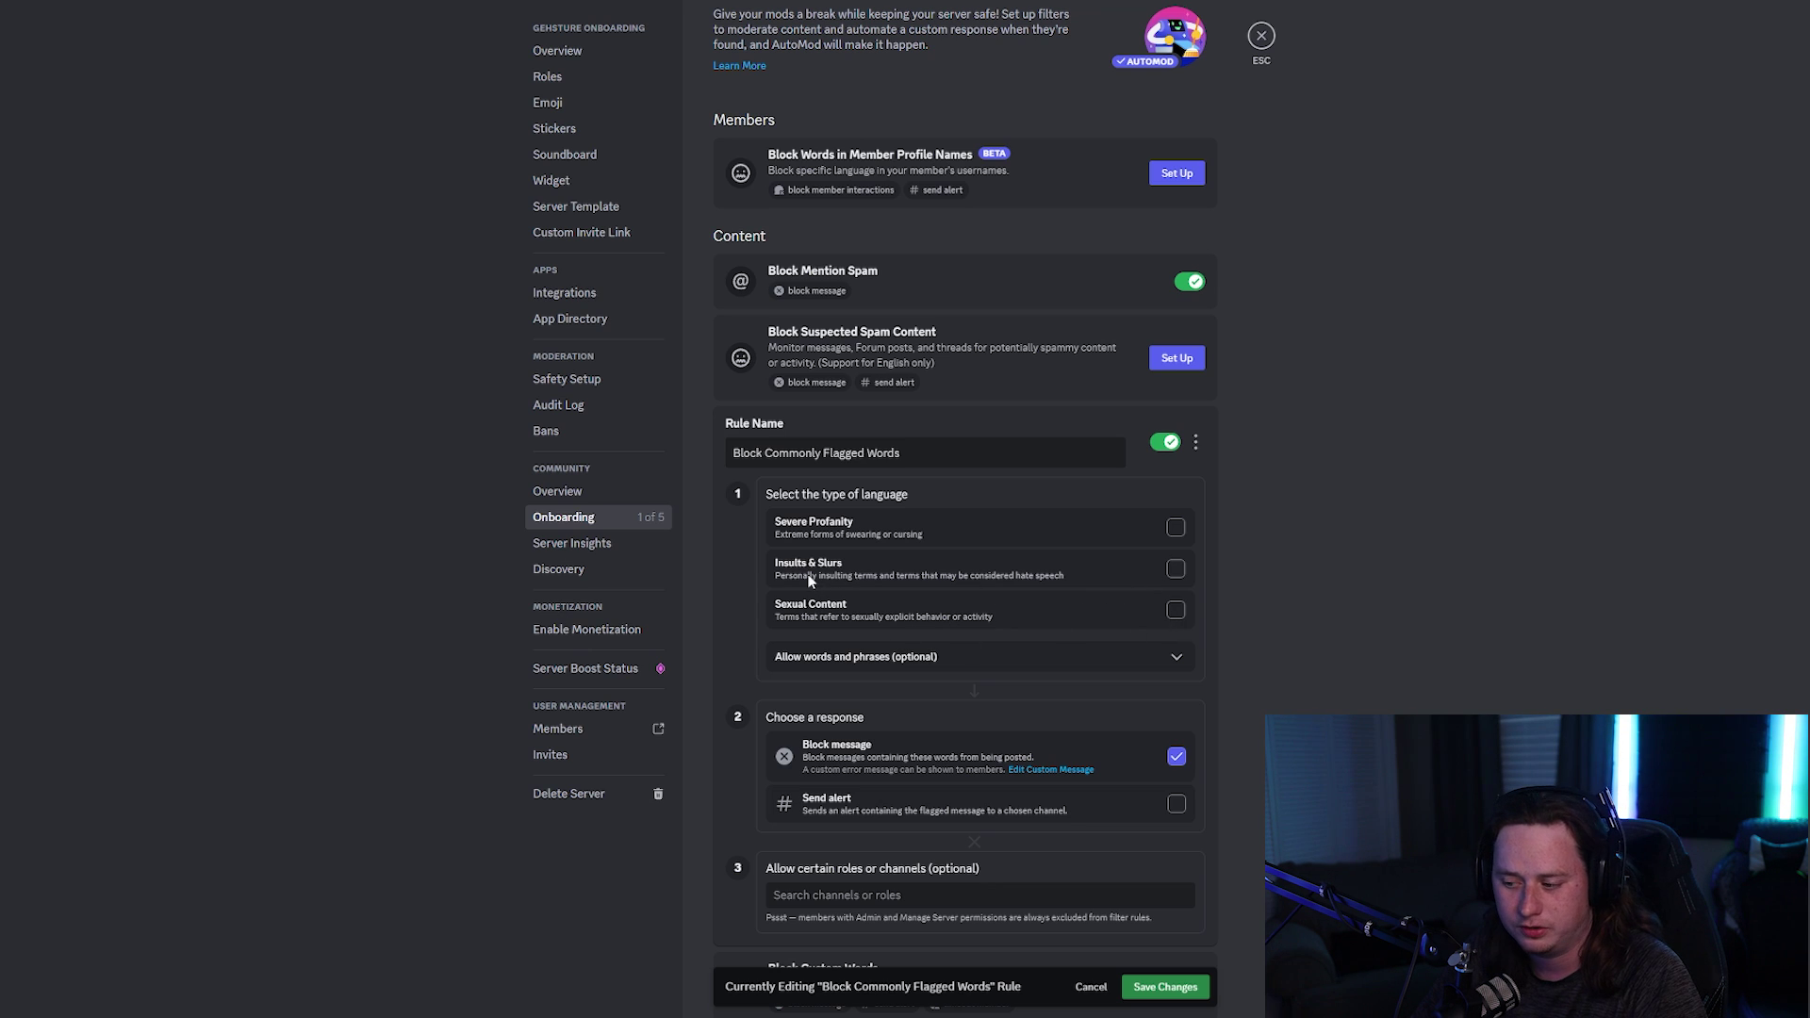
{"action": "left_click", "coordinate": [1174, 569]}
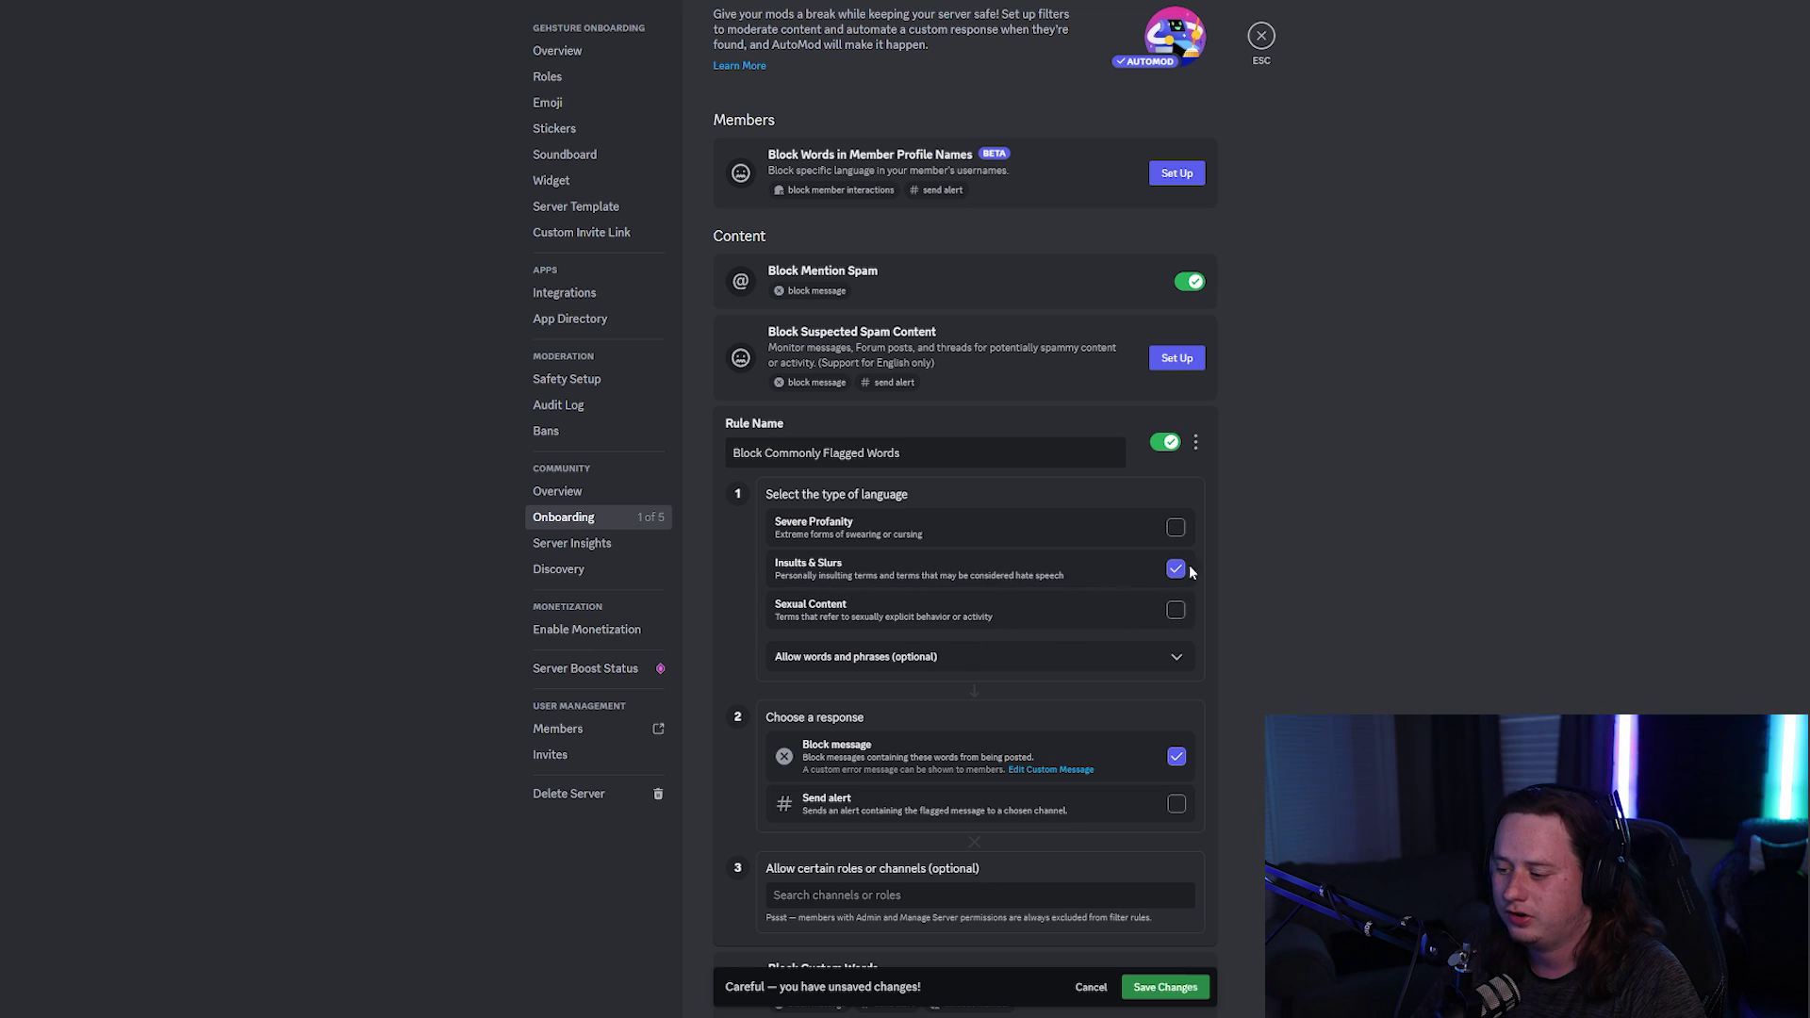
{"action": "scroll", "coordinate": [1178, 678], "scroll_direction": "down", "scroll_amount": 1}
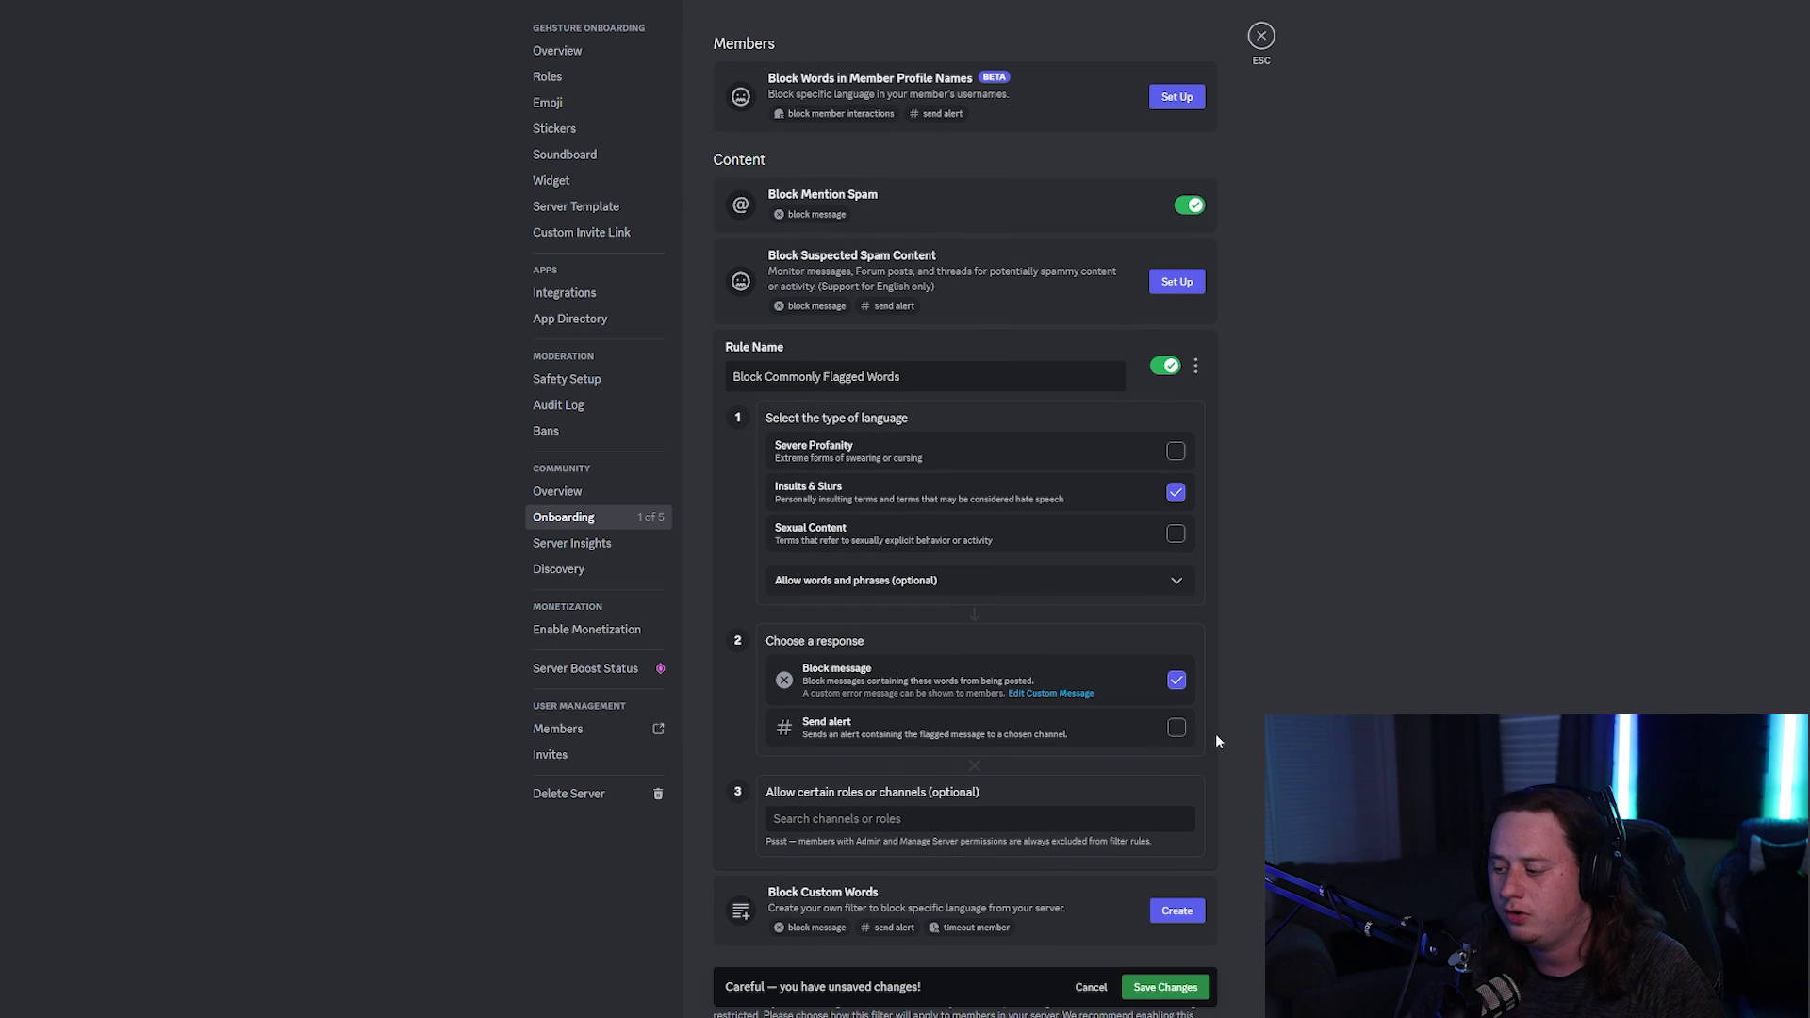
{"action": "left_click", "coordinate": [1177, 729]}
{"action": "left_click", "coordinate": [950, 495]}
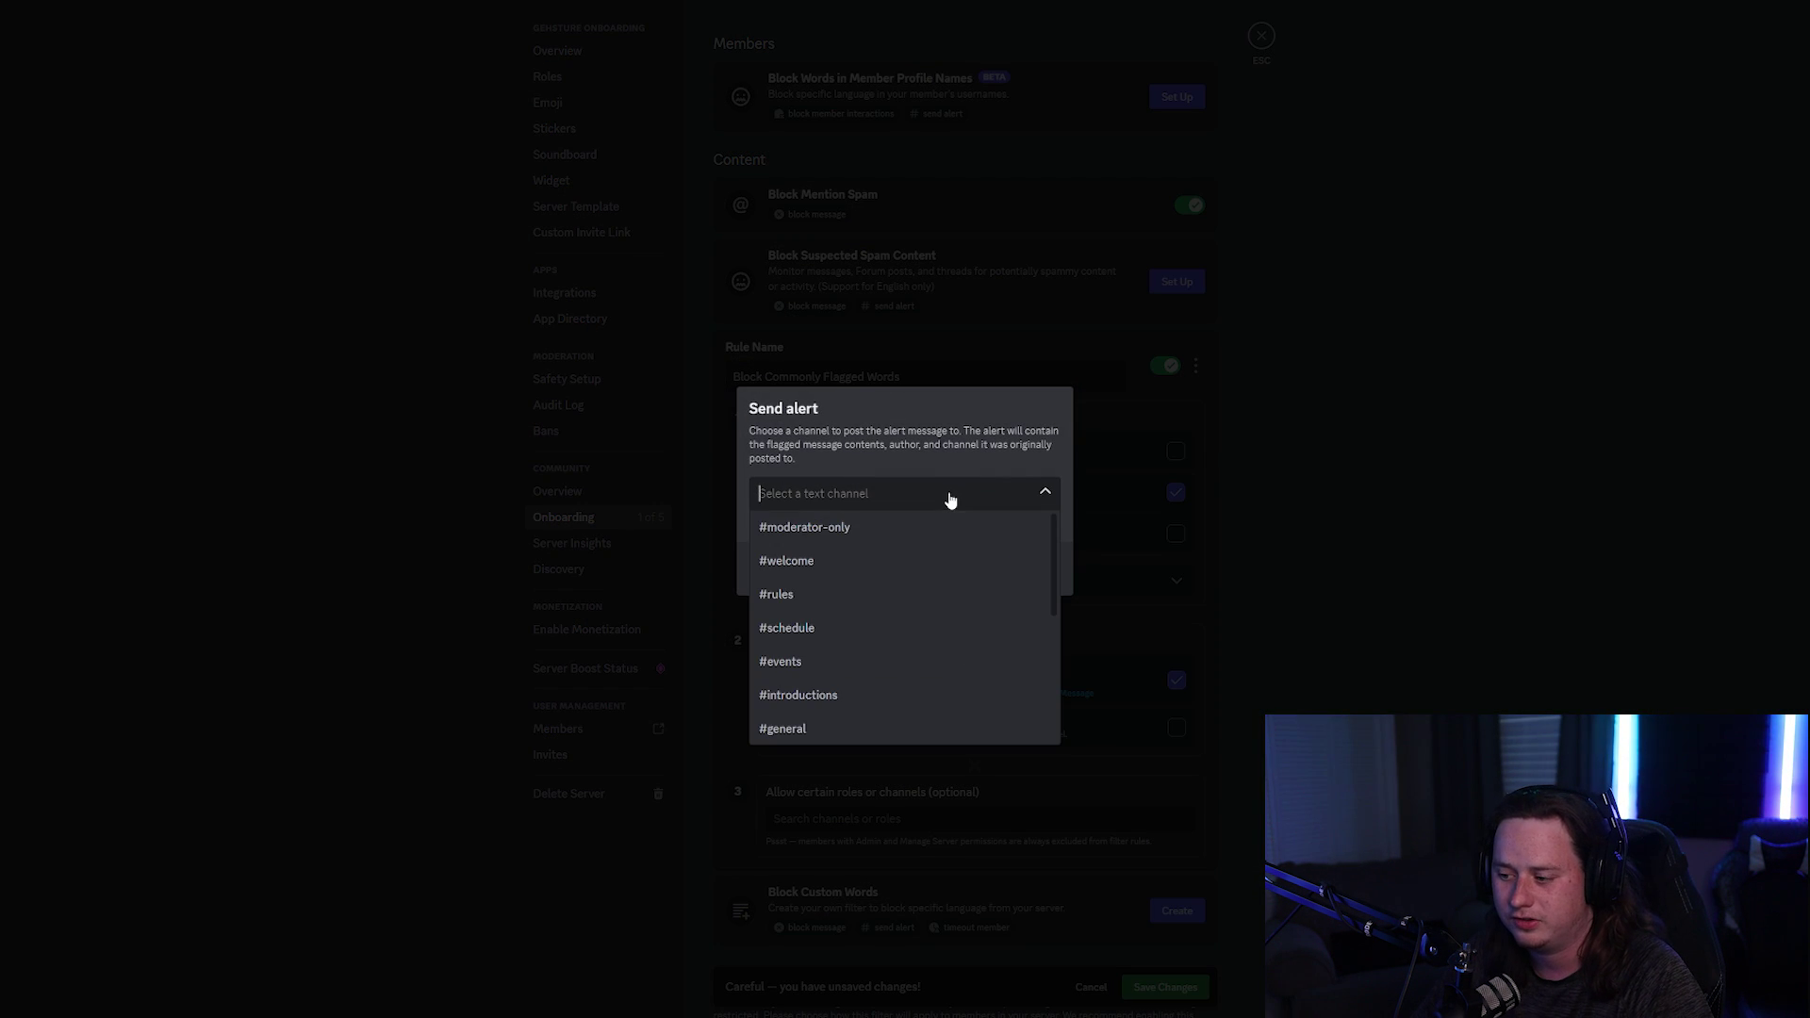
{"action": "left_click", "coordinate": [842, 528]}
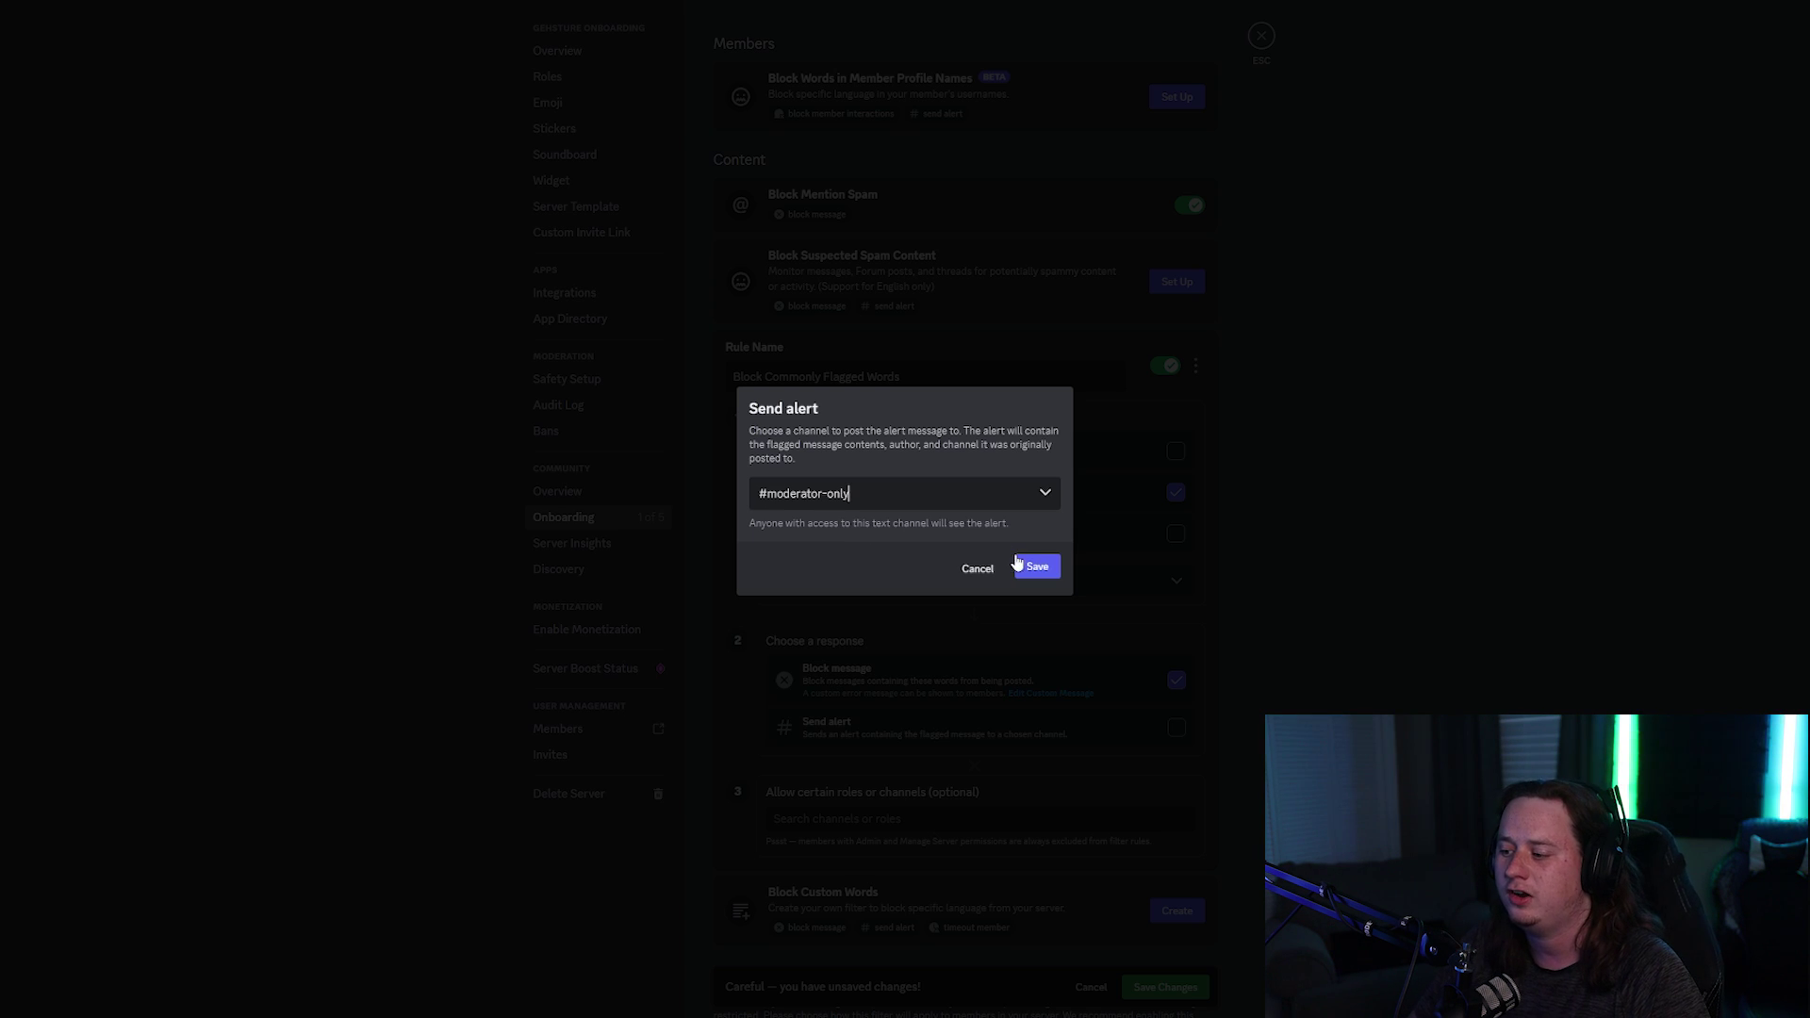
{"action": "left_click", "coordinate": [1033, 567]}
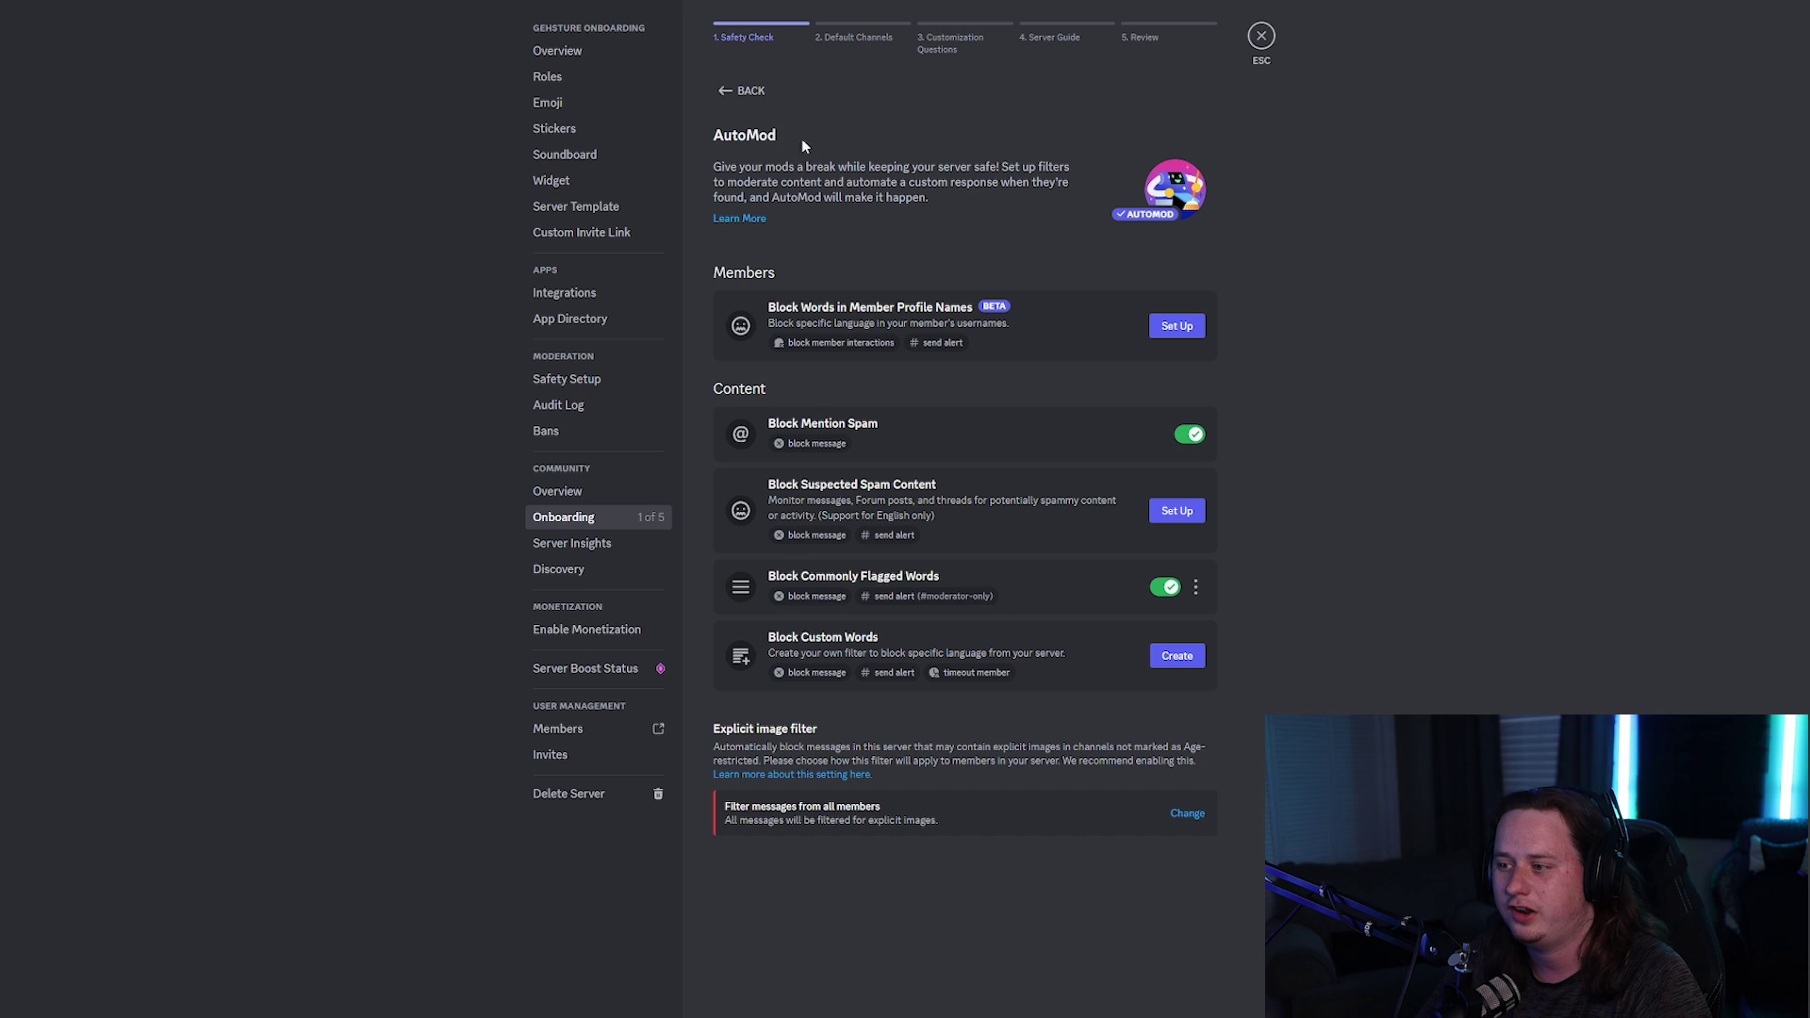
{"action": "left_click", "coordinate": [742, 90]}
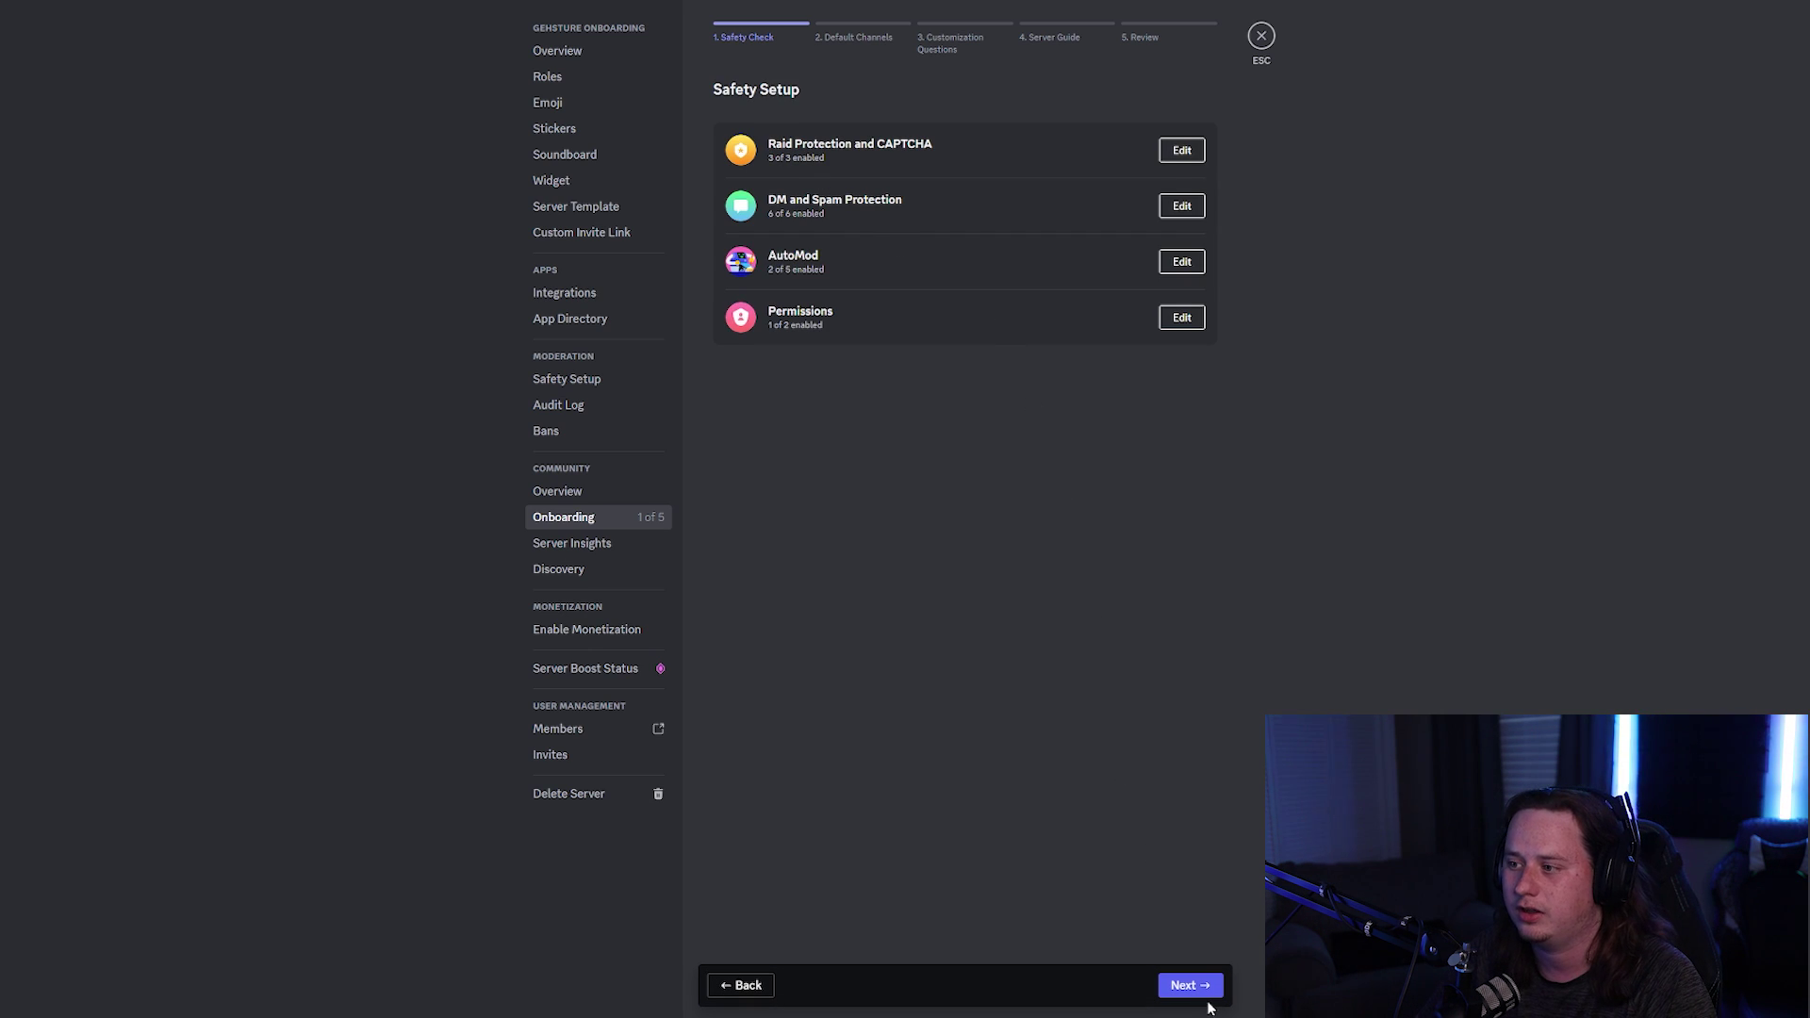
Step: On the Default Channels step, make all Welcome and Text Channels channels defaults
{"action": "left_click", "coordinate": [875, 35]}
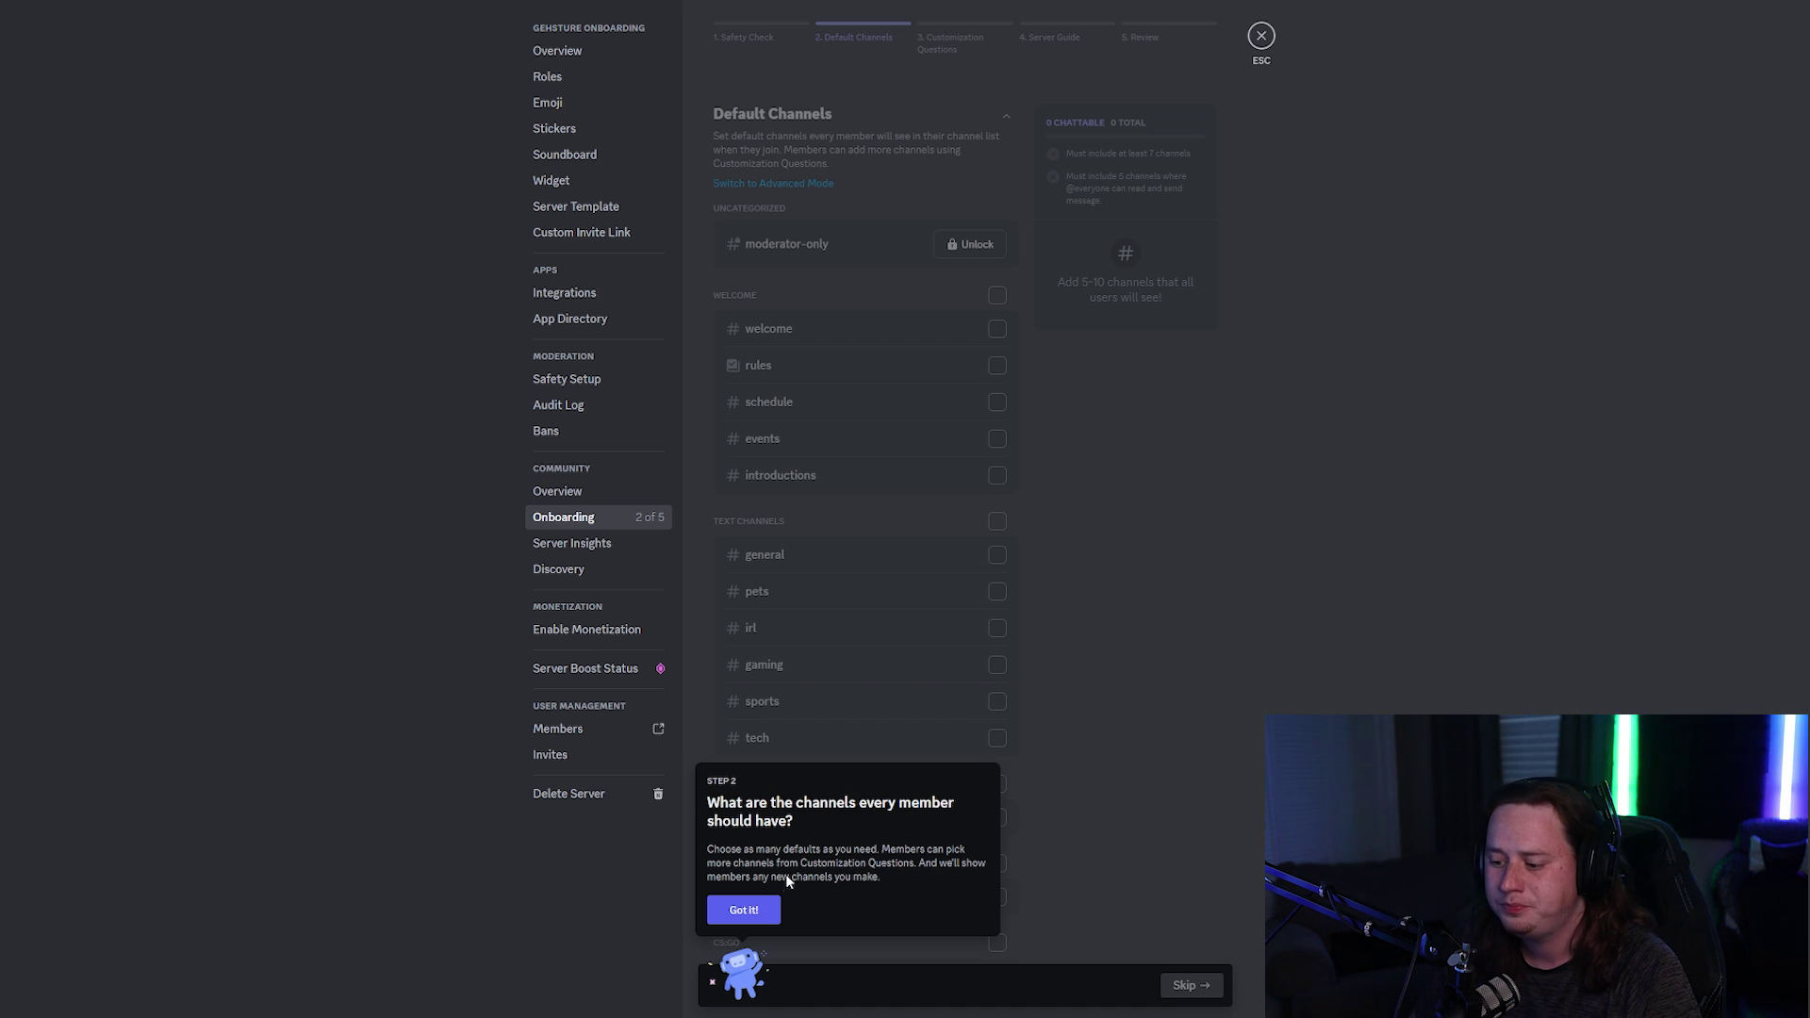
{"action": "left_click", "coordinate": [744, 909]}
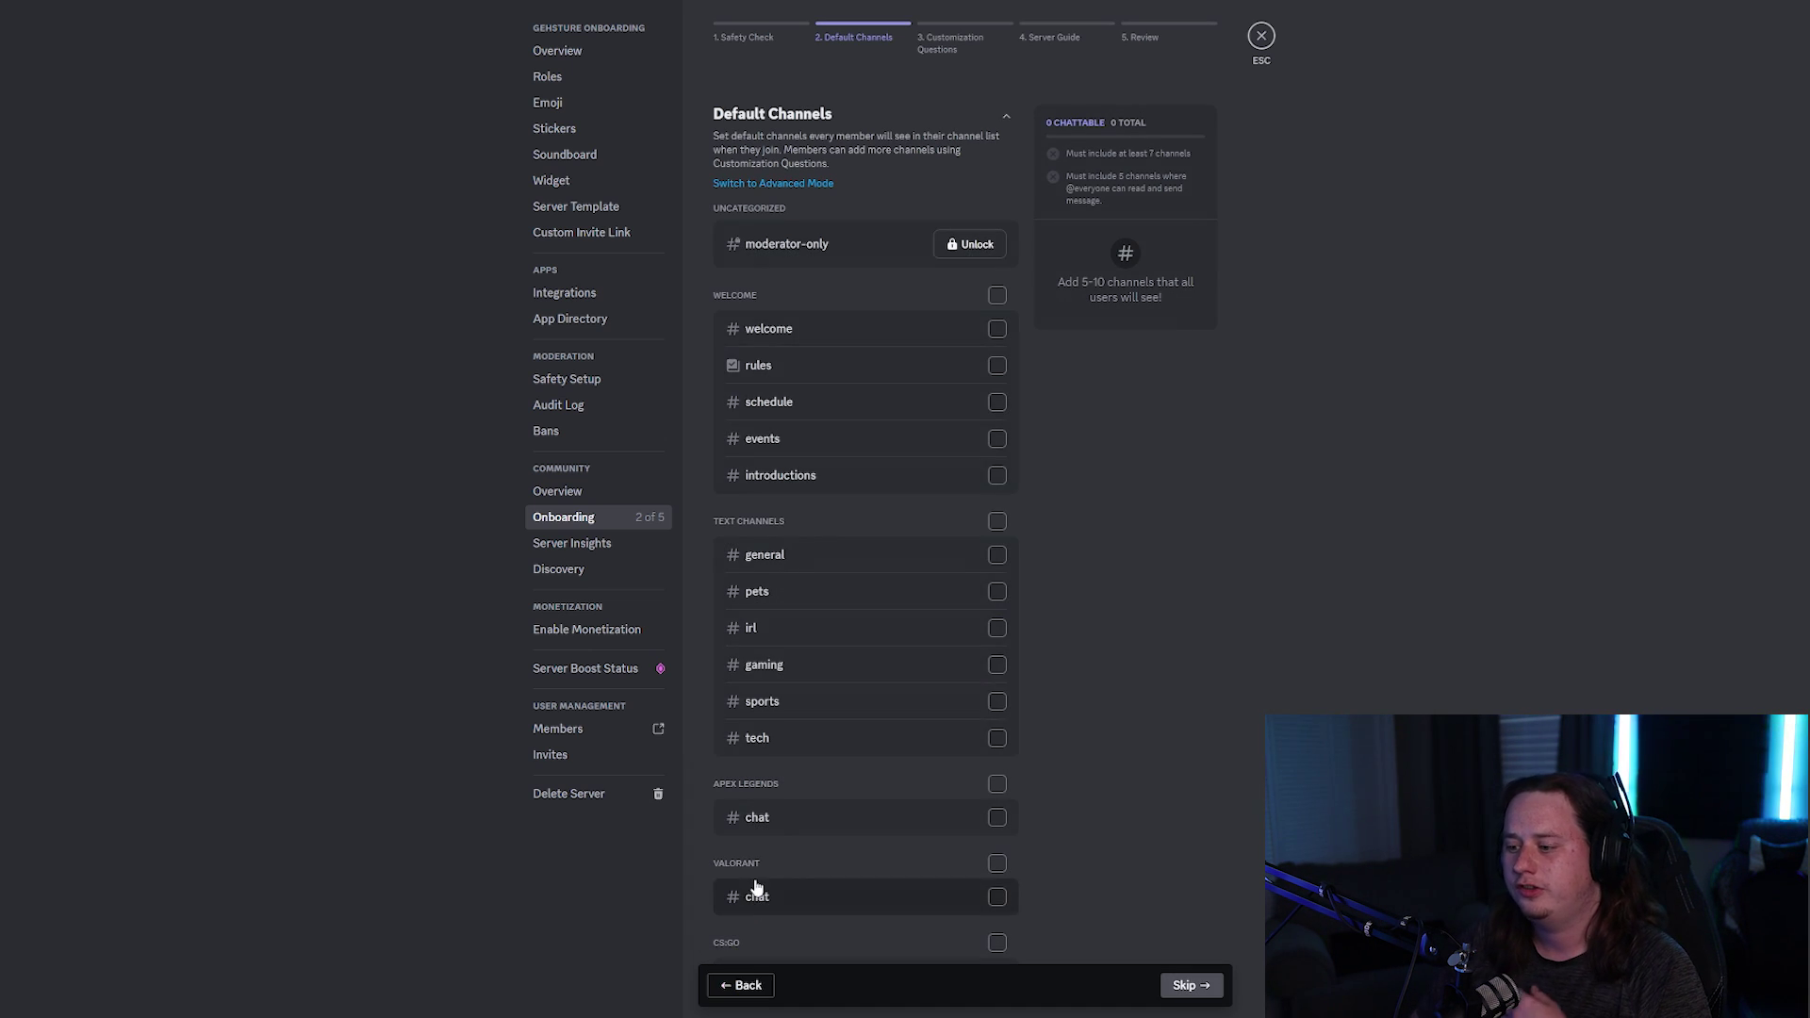
{"action": "left_click", "coordinate": [1003, 297]}
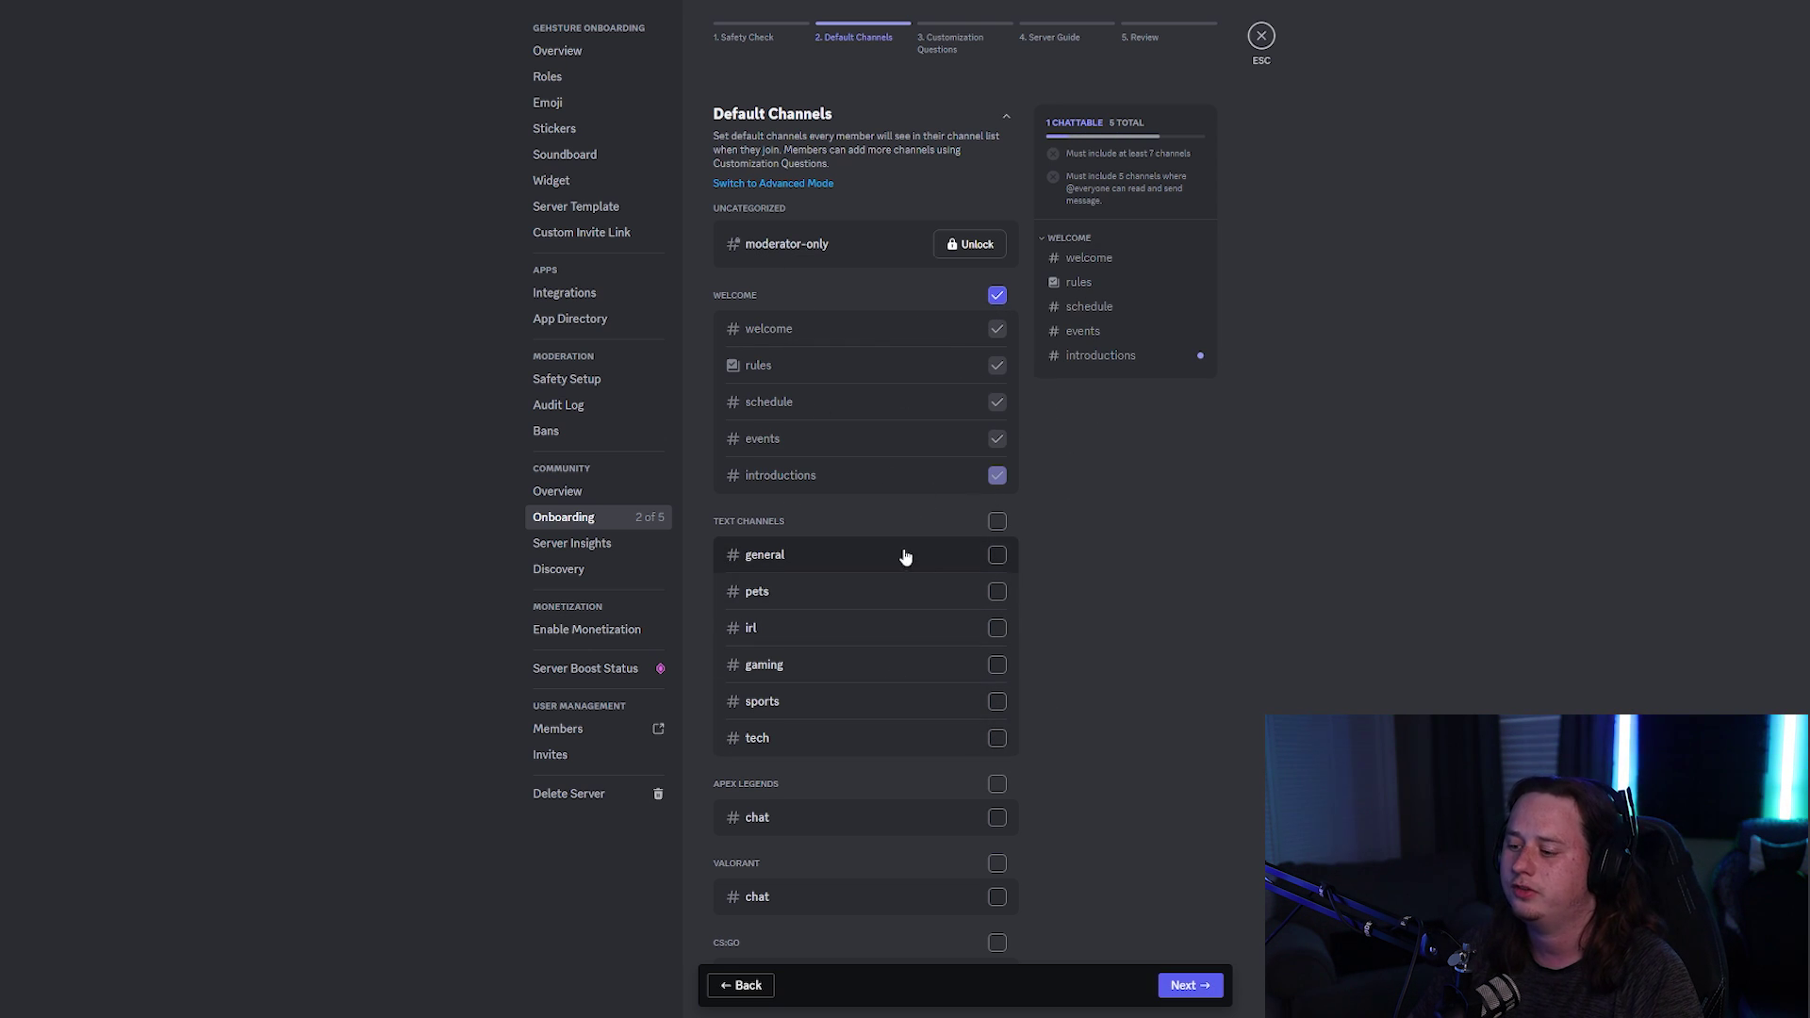
{"action": "left_click", "coordinate": [997, 521]}
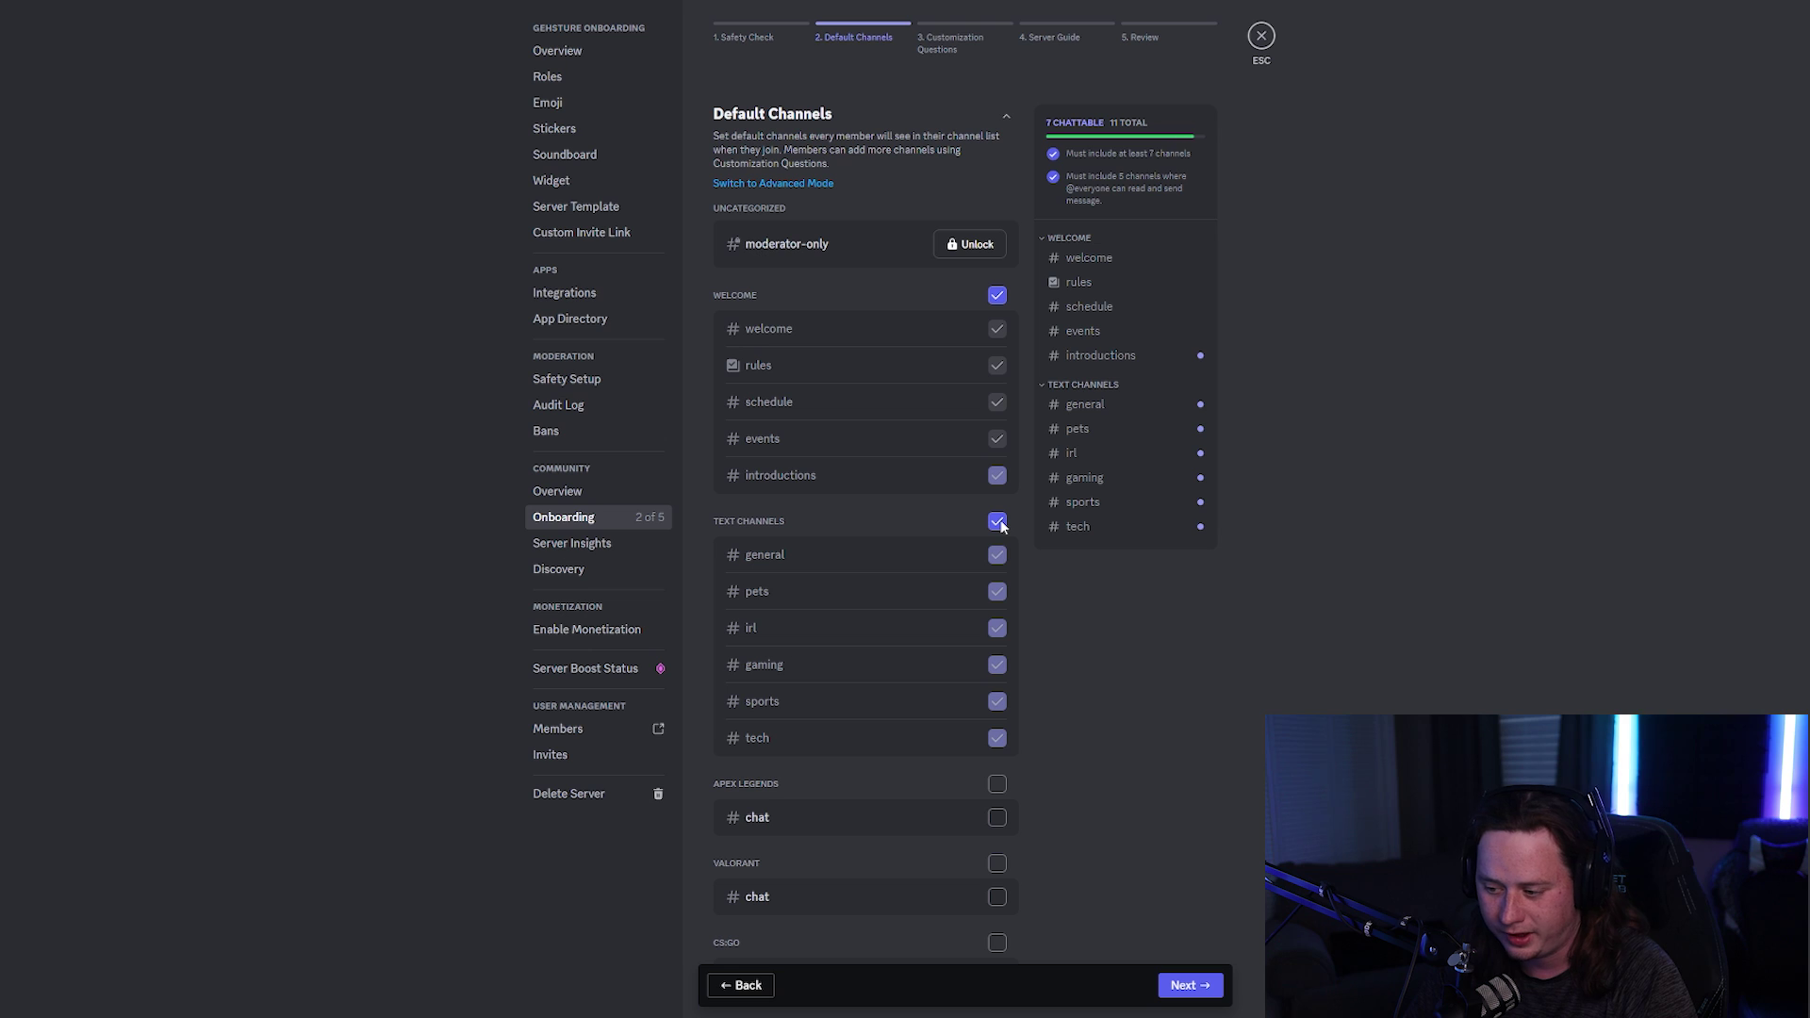
{"action": "scroll", "coordinate": [1127, 630], "scroll_direction": "down", "scroll_amount": 1}
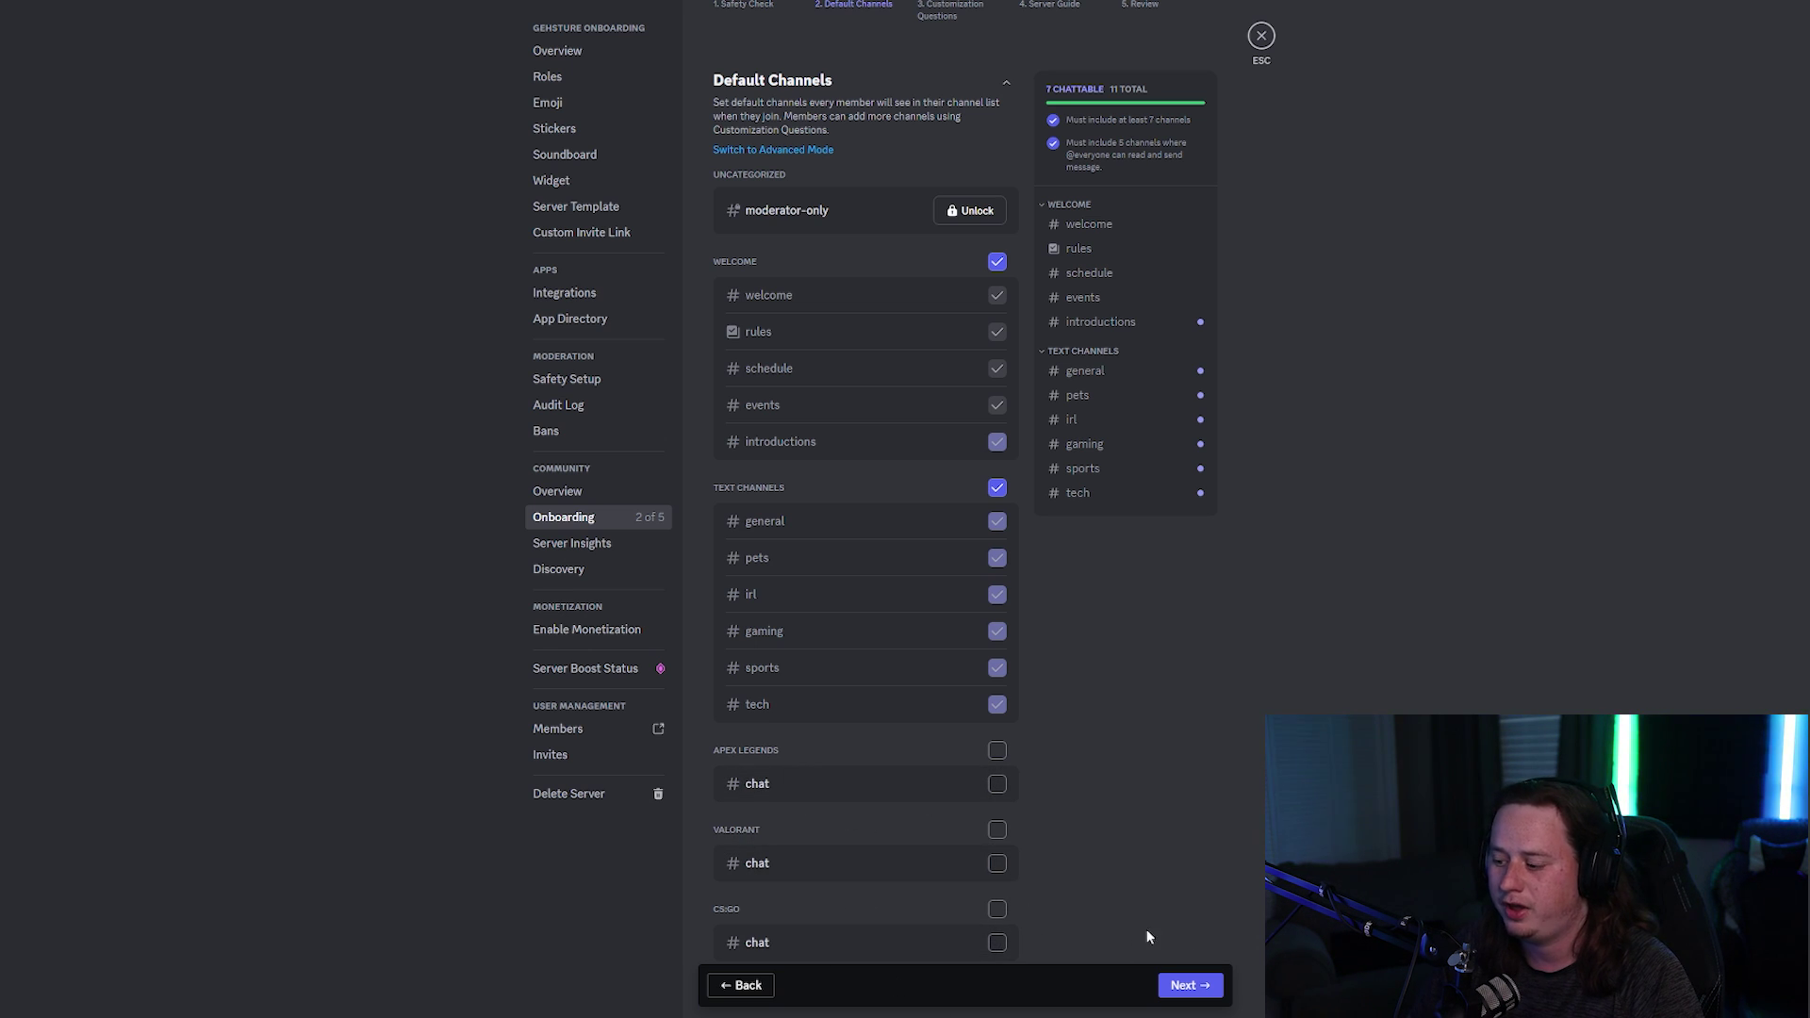
Step: Go to Customization Questions and replace Question 1's text with the notifications question
{"action": "left_click", "coordinate": [1190, 986]}
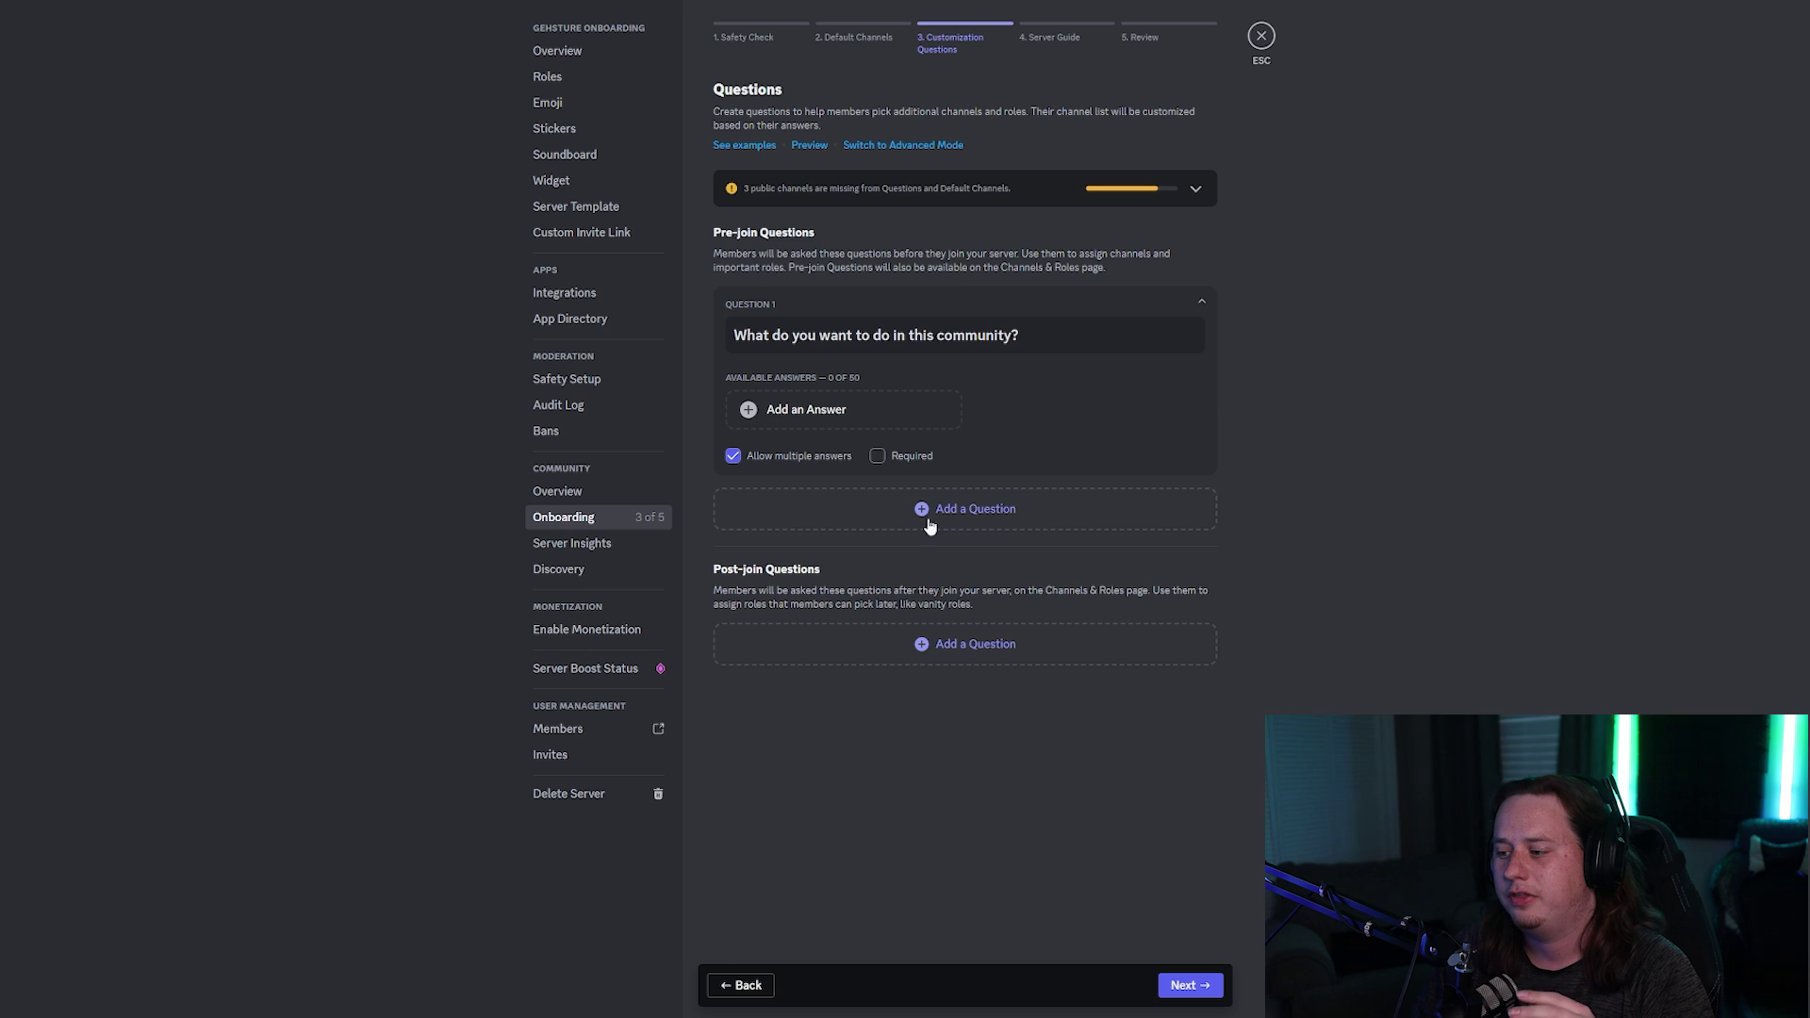
{"action": "left_click", "coordinate": [1017, 335]}
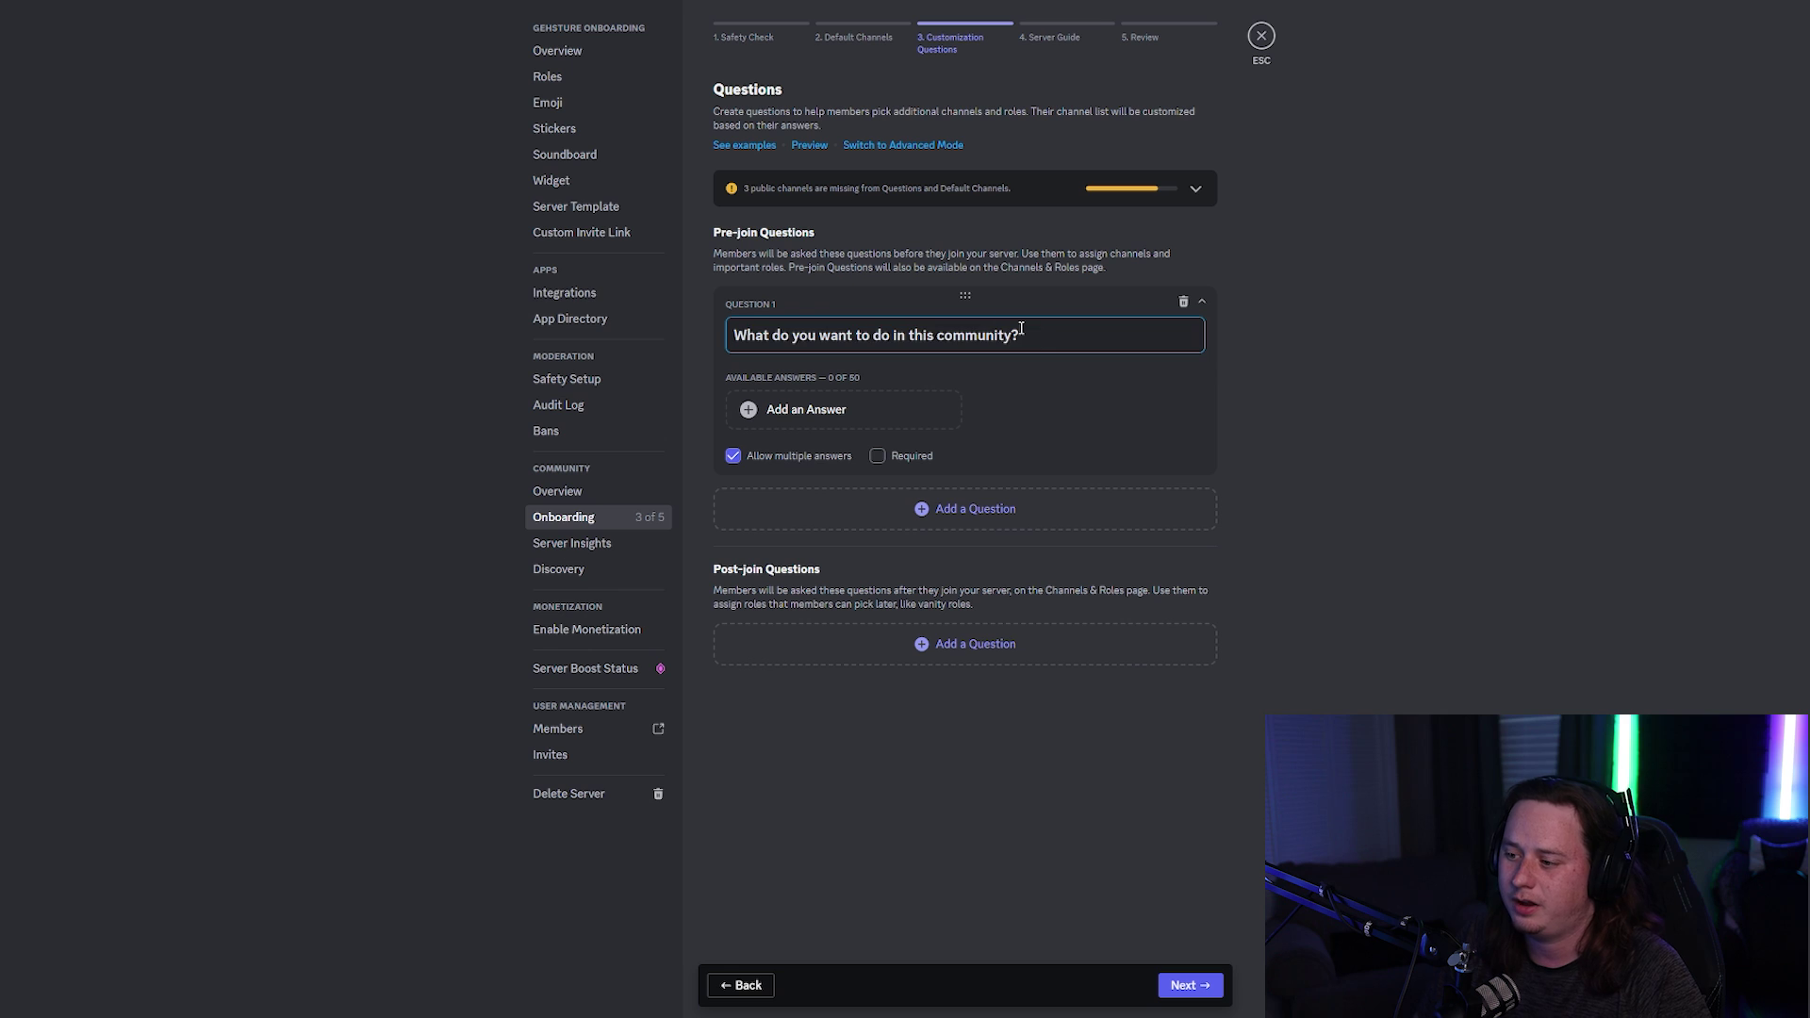
{"action": "key", "text": "ctrl+a"}
{"action": "key", "text": "BackSpace"}
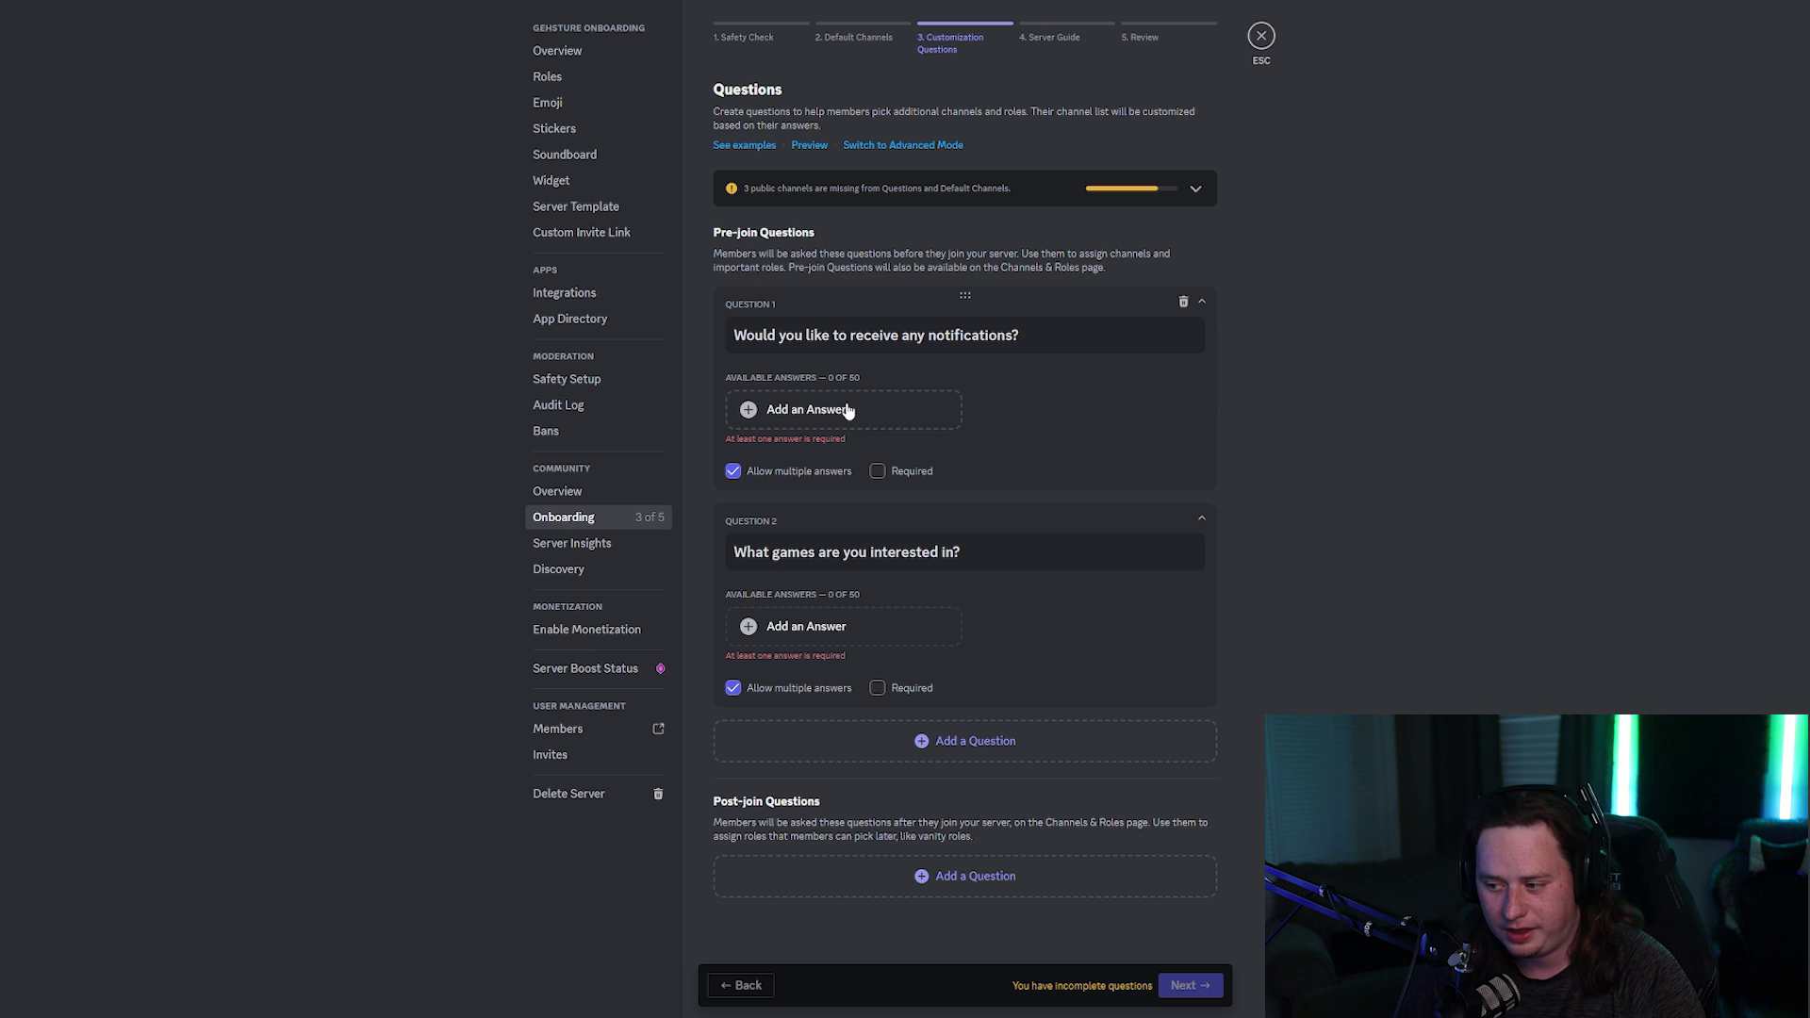
{"action": "left_click_drag", "start_coordinate": [1064, 344], "coordinate": [772, 348]}
{"action": "left_click", "coordinate": [782, 345]}
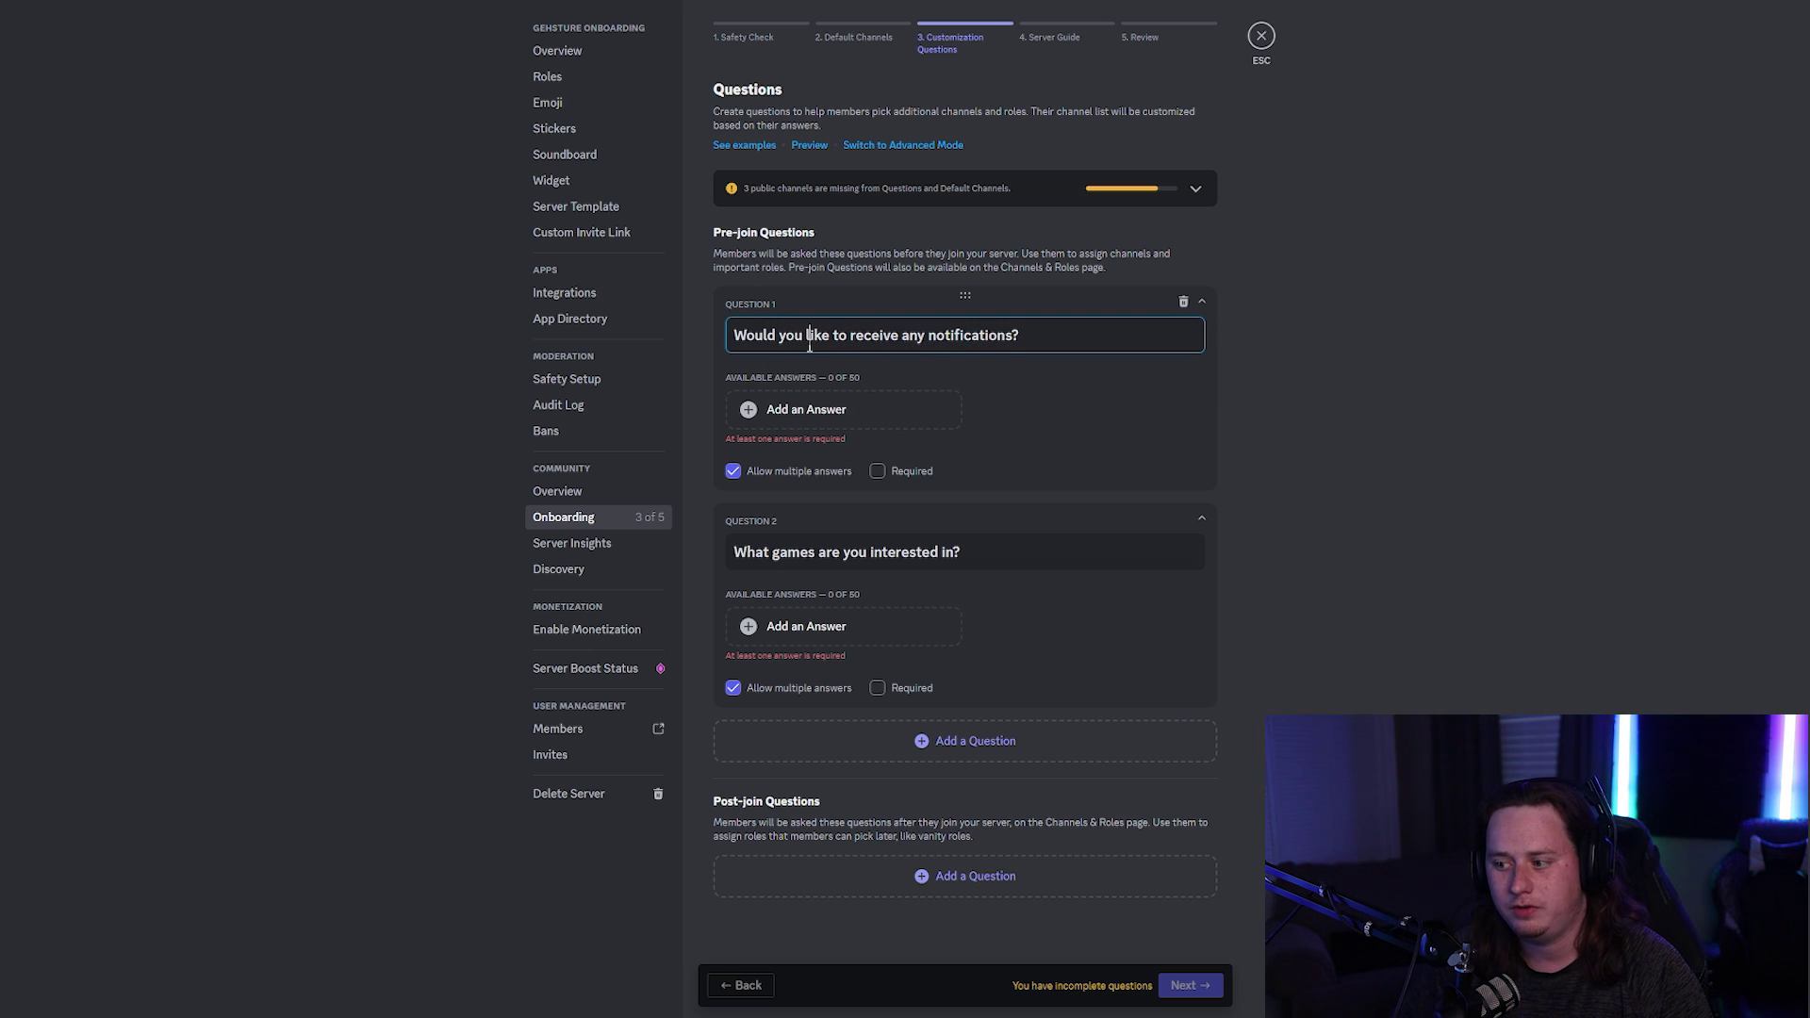
{"action": "left_click", "coordinate": [833, 411]}
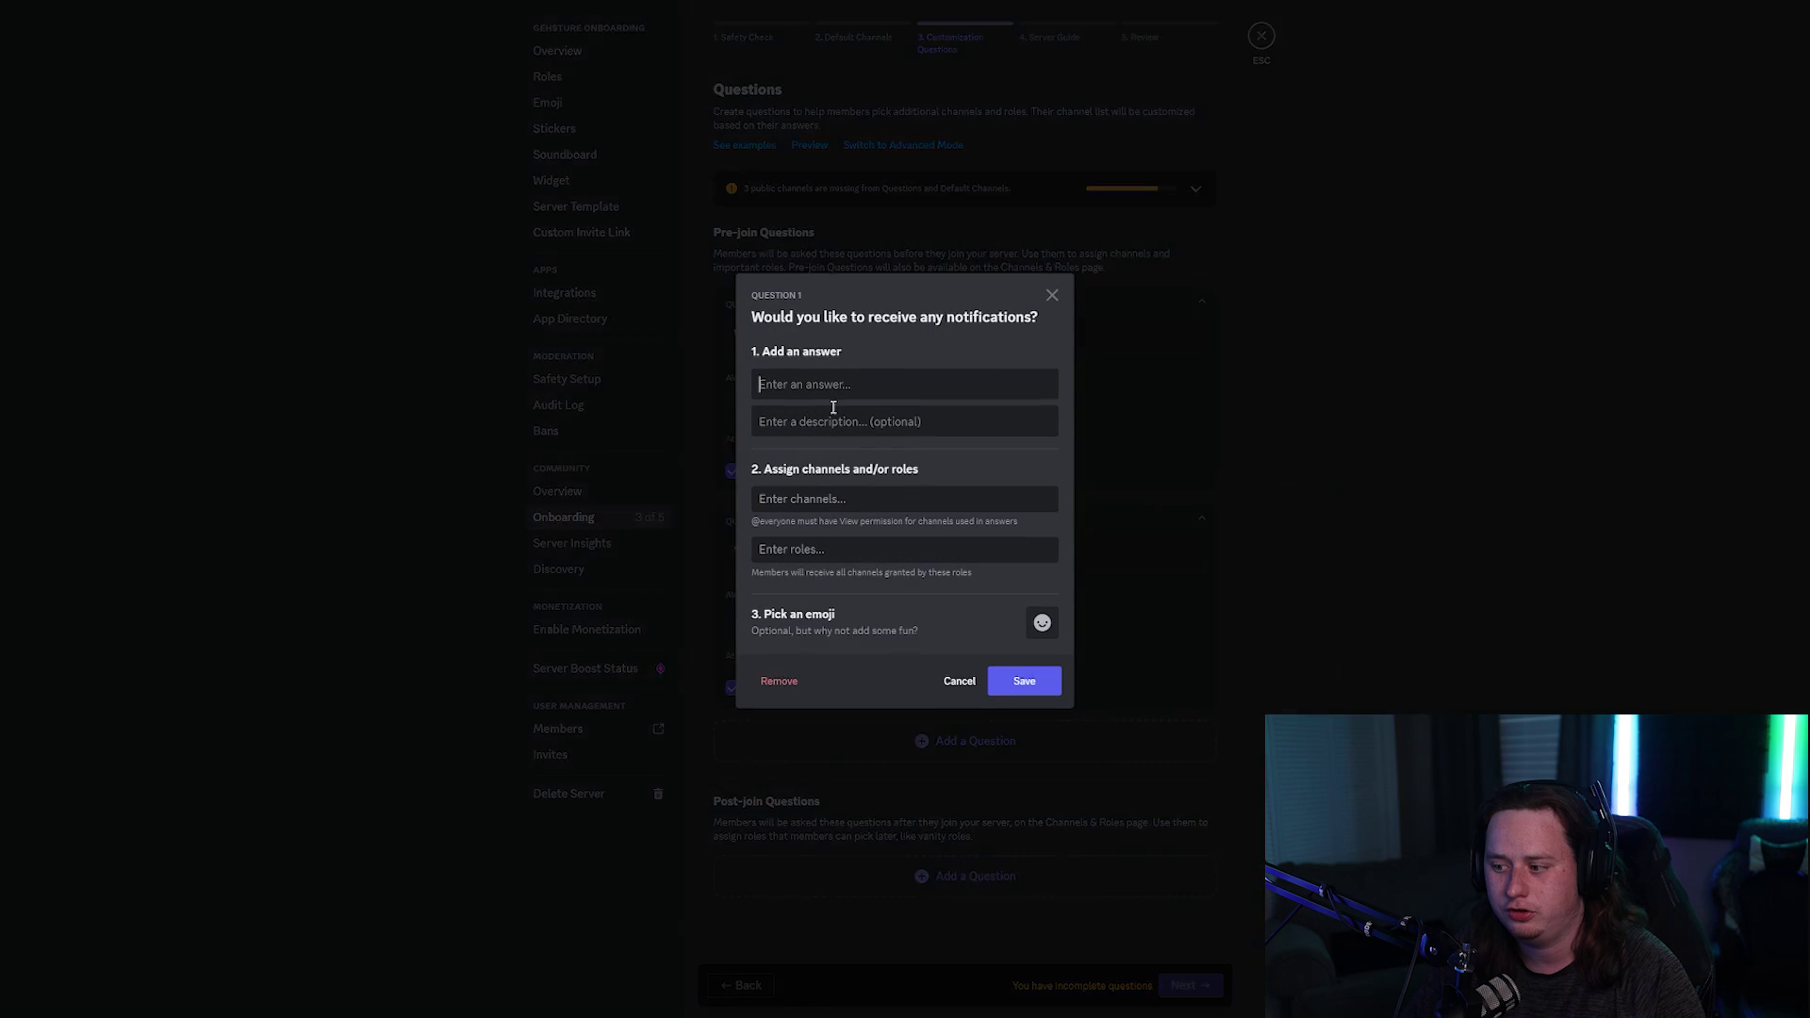
{"action": "type", "text": "Y"}
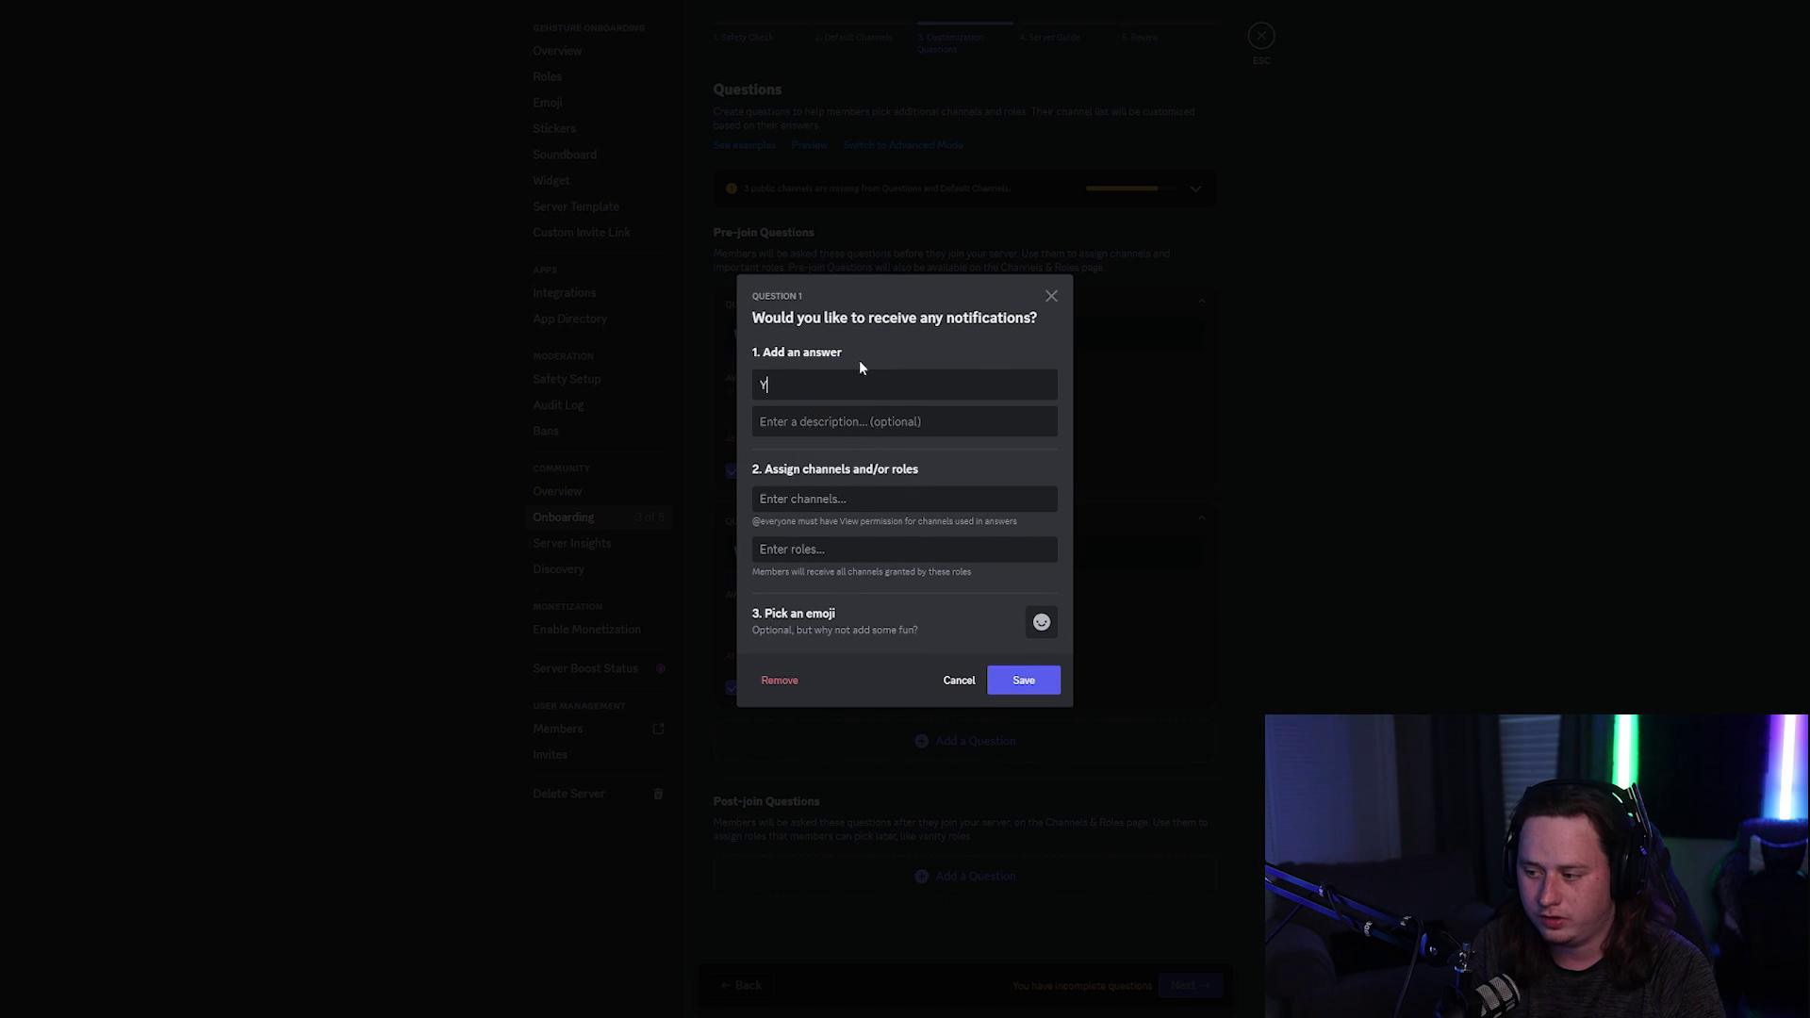
{"action": "type", "text": "ouTube Notifications"}
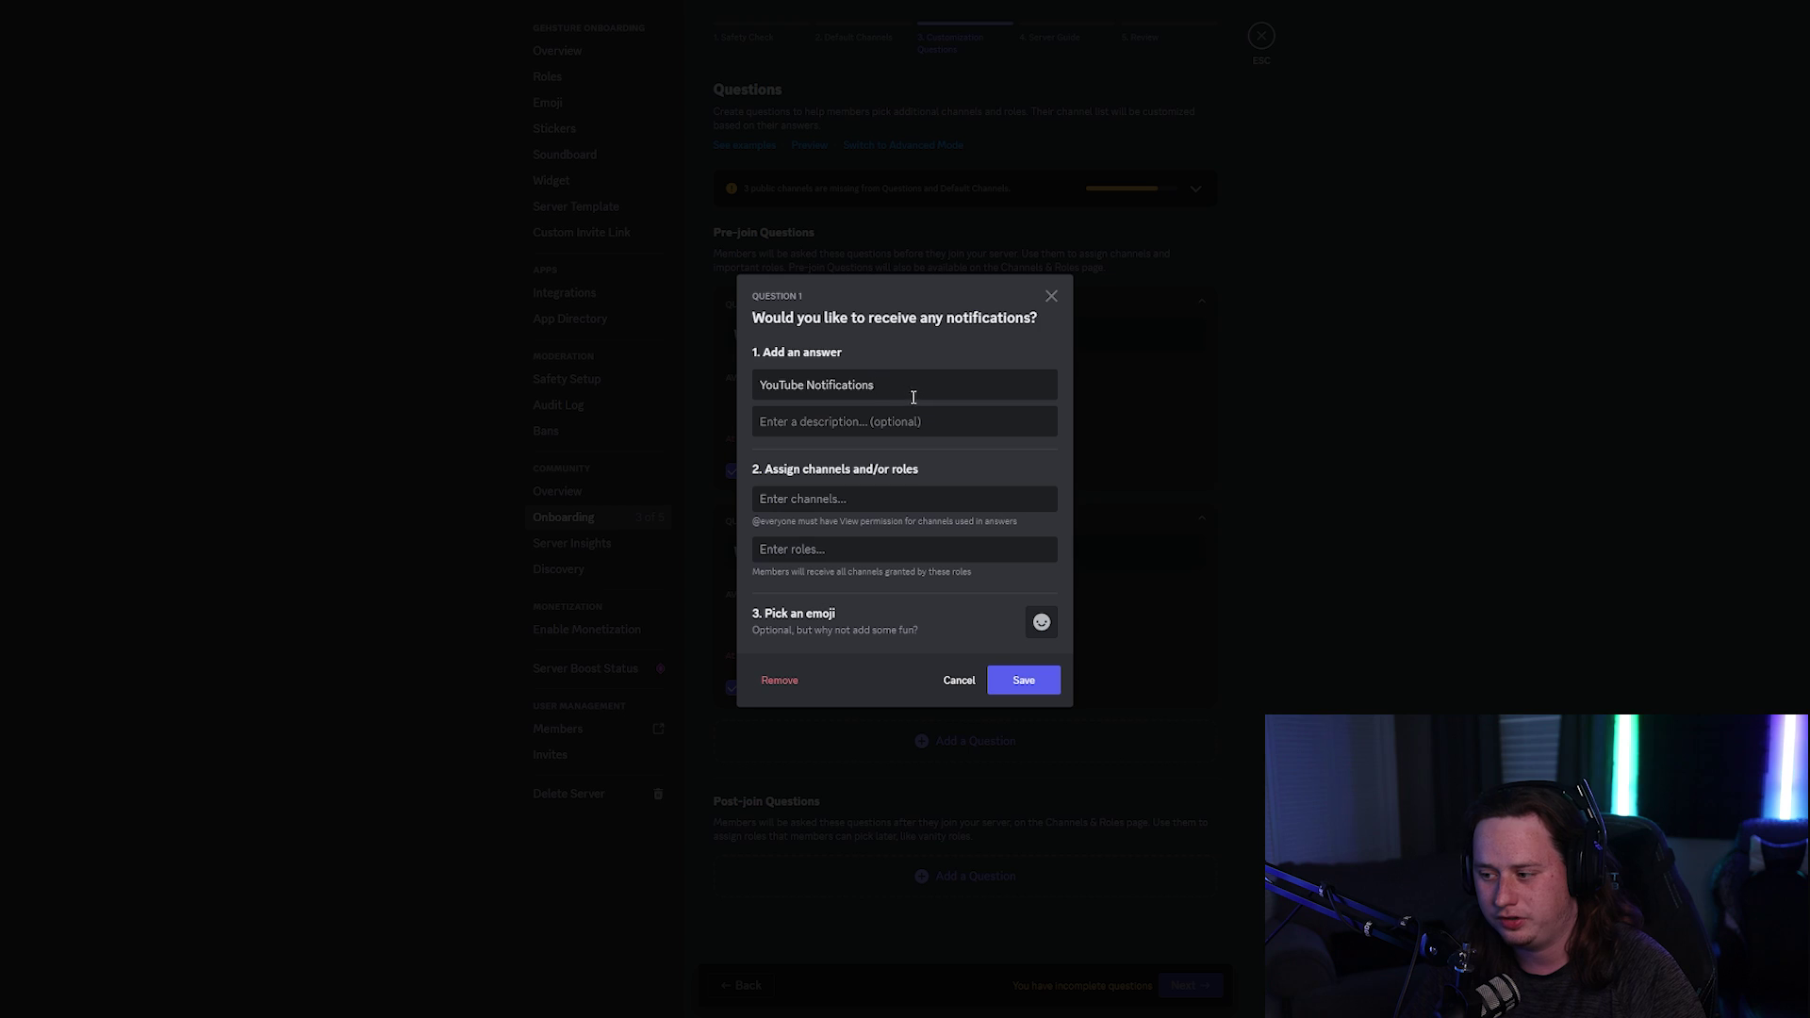
{"action": "triple_click", "coordinate": [912, 392]}
{"action": "left_click", "coordinate": [882, 424]}
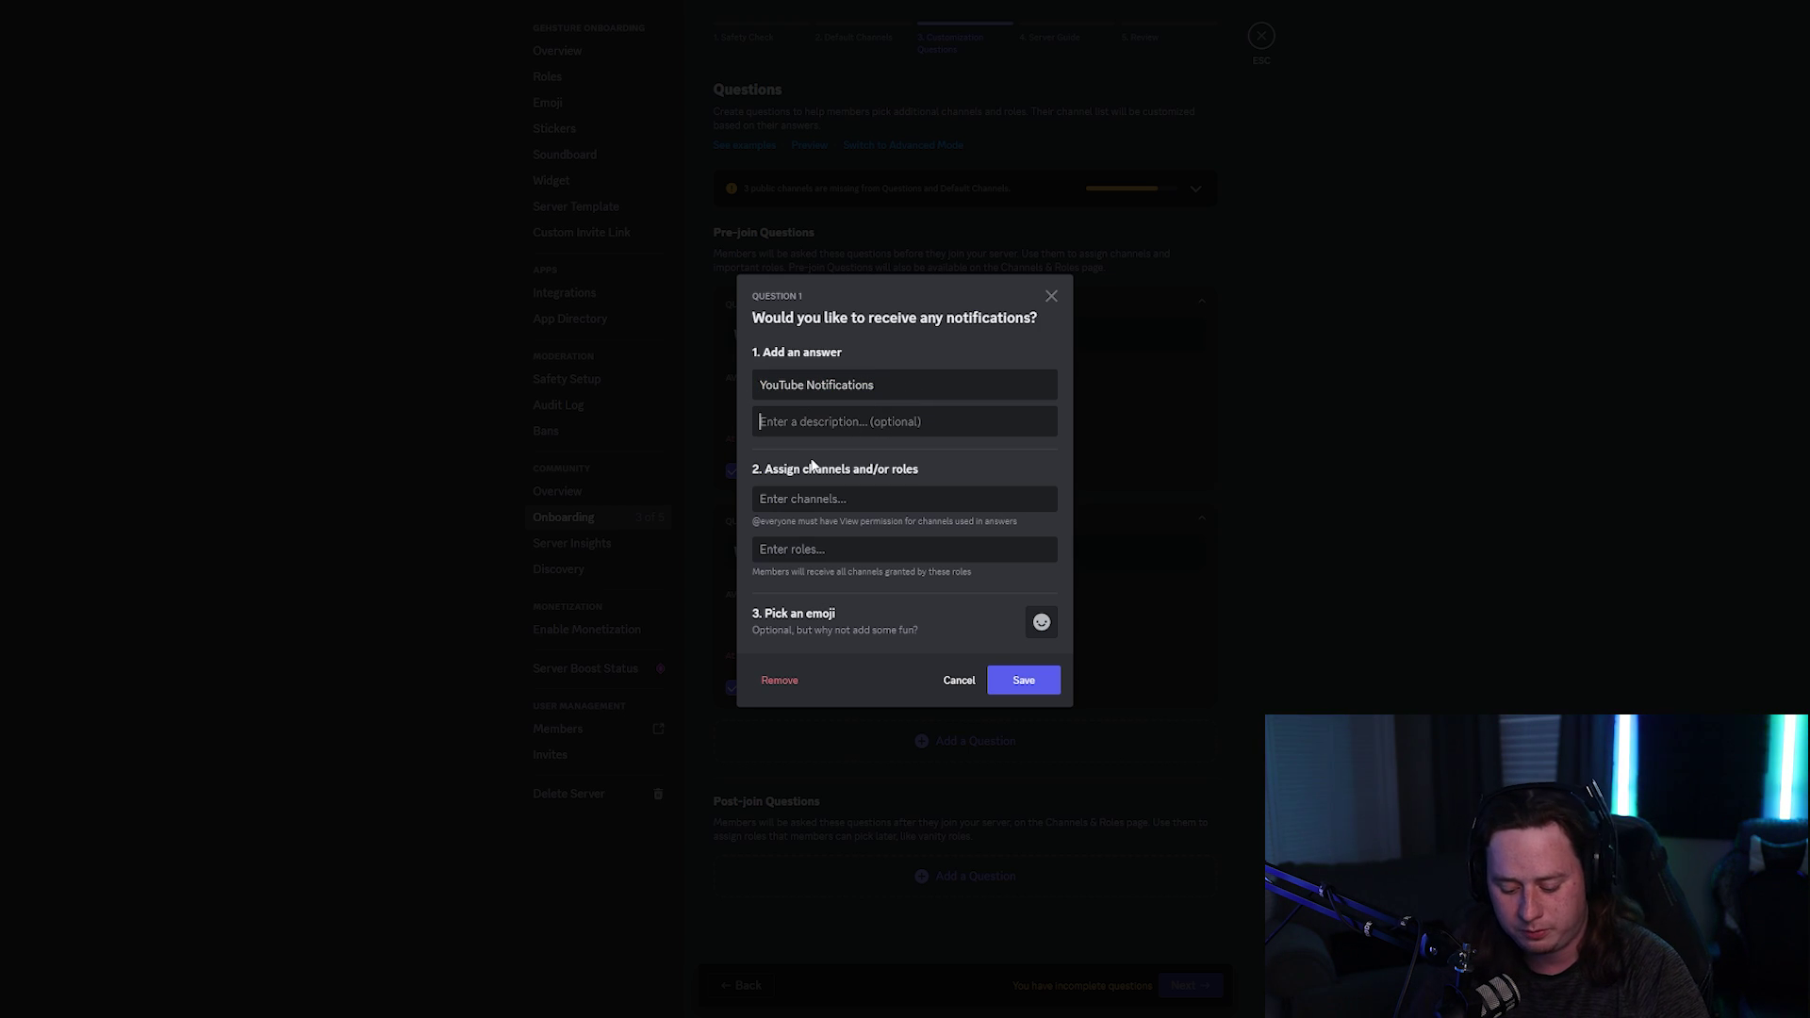
{"action": "type", "text": "this is for yout"}
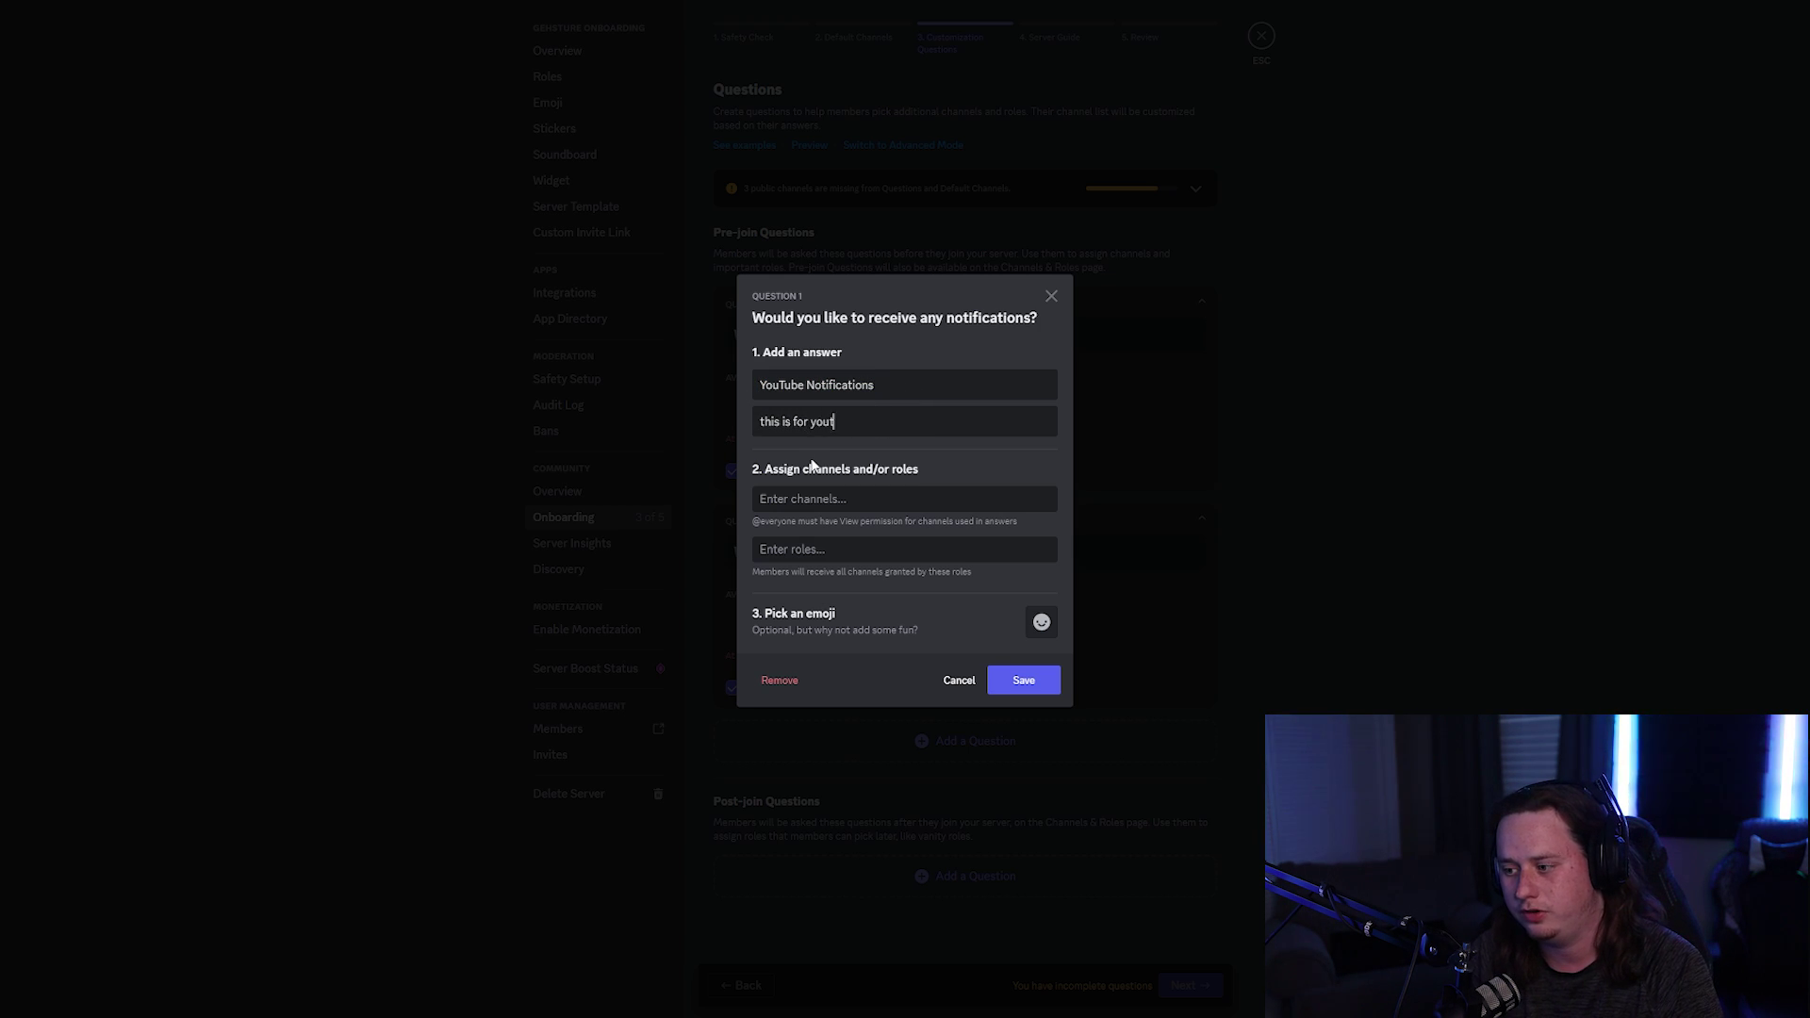
{"action": "type", "text": "ube notifs"}
{"action": "key", "text": "BackSpace"}
{"action": "key", "text": "BackSpace"}
{"action": "type", "text": "s"}
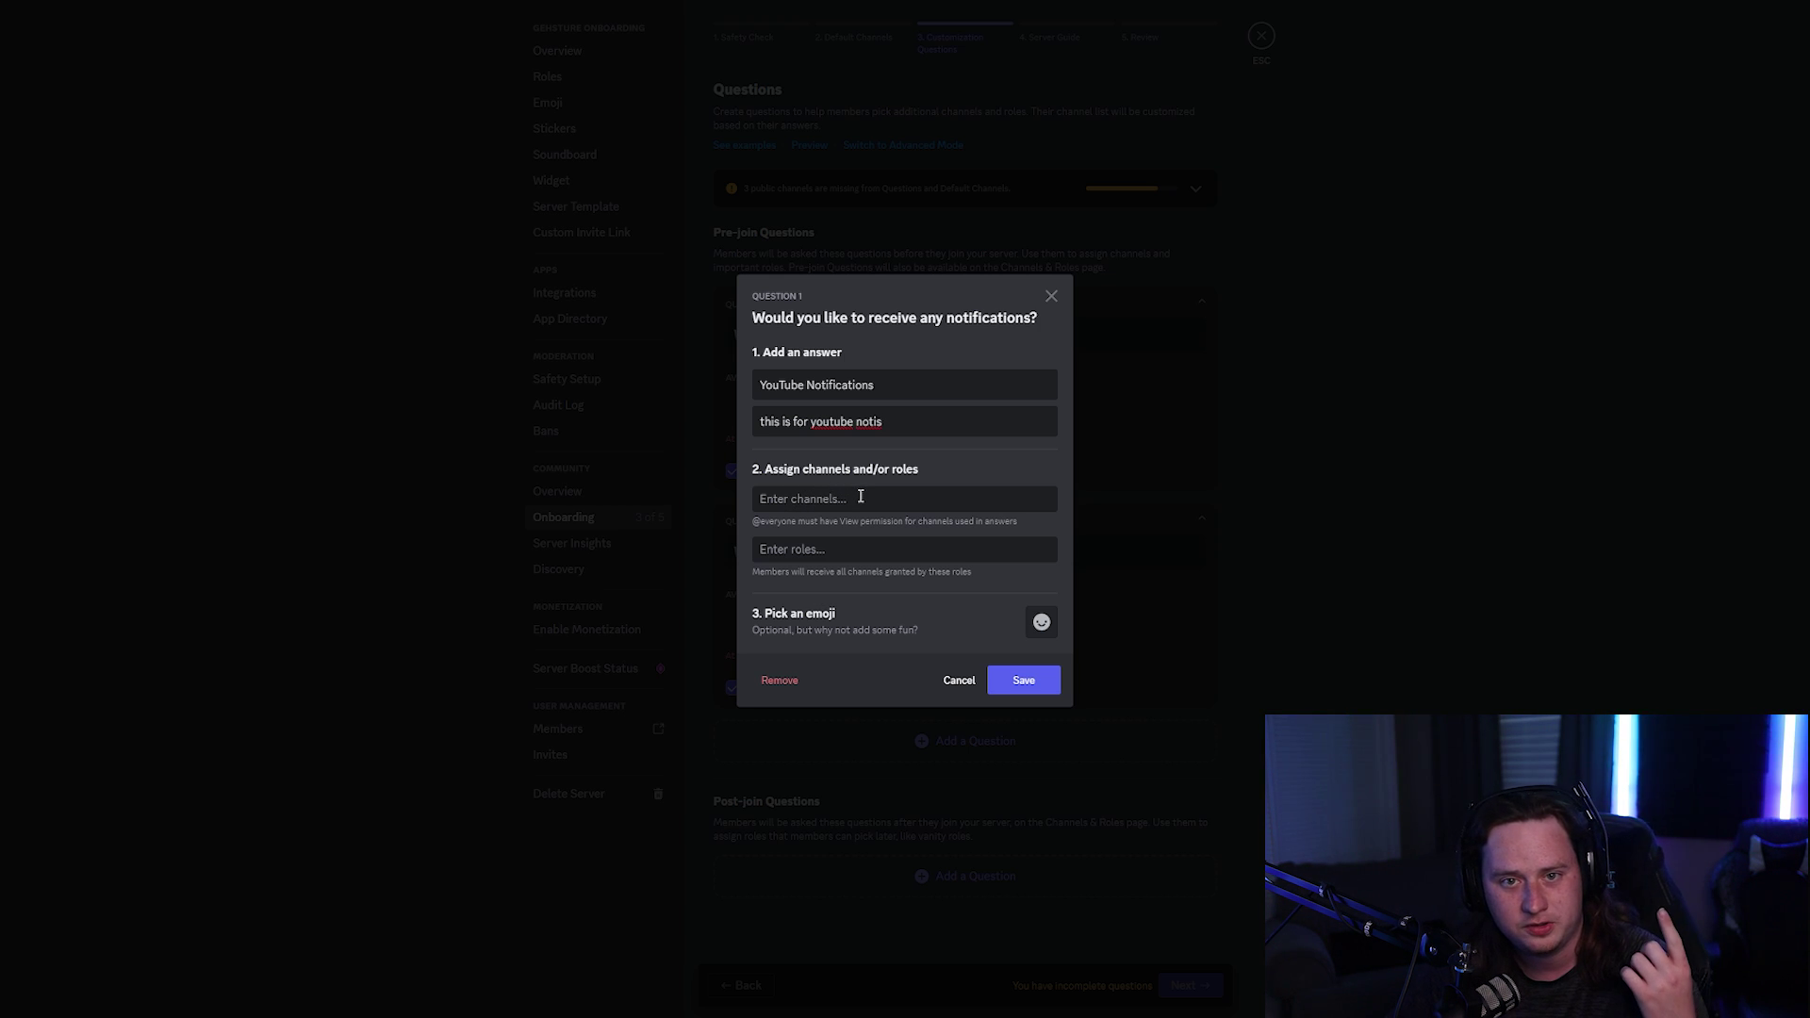
{"action": "left_click", "coordinate": [867, 549]}
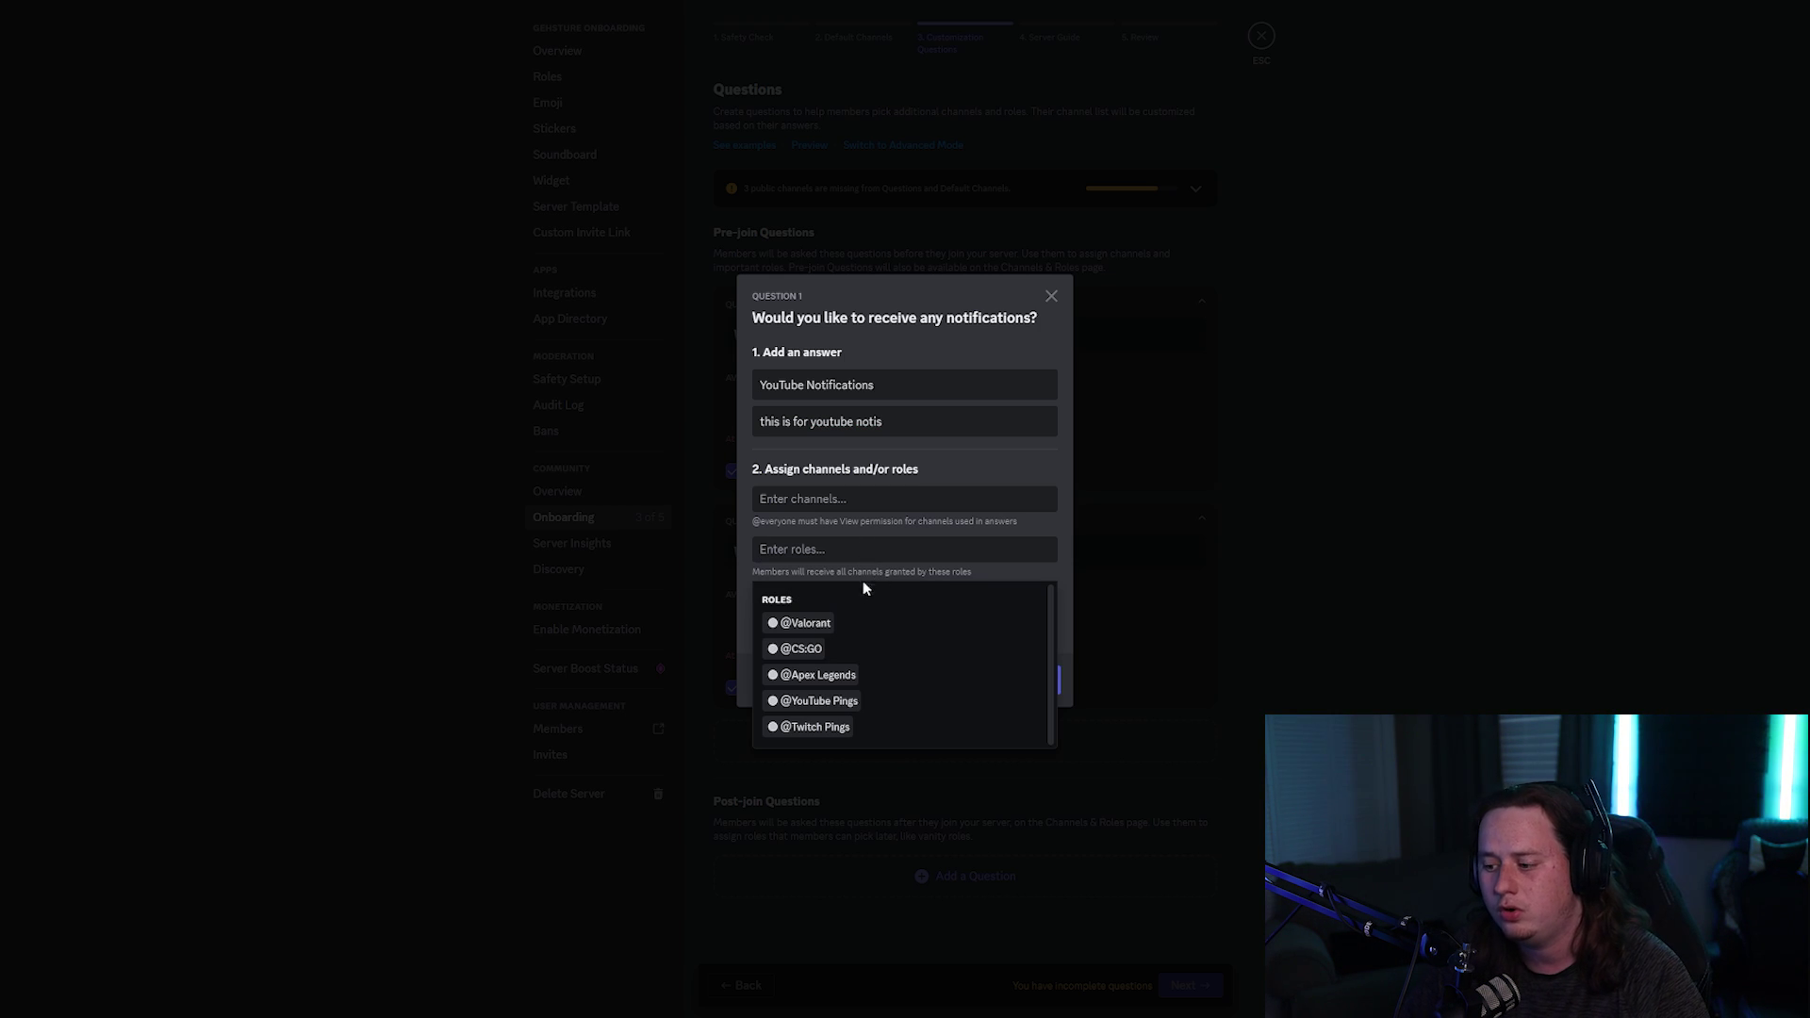
{"action": "left_click", "coordinate": [799, 699]}
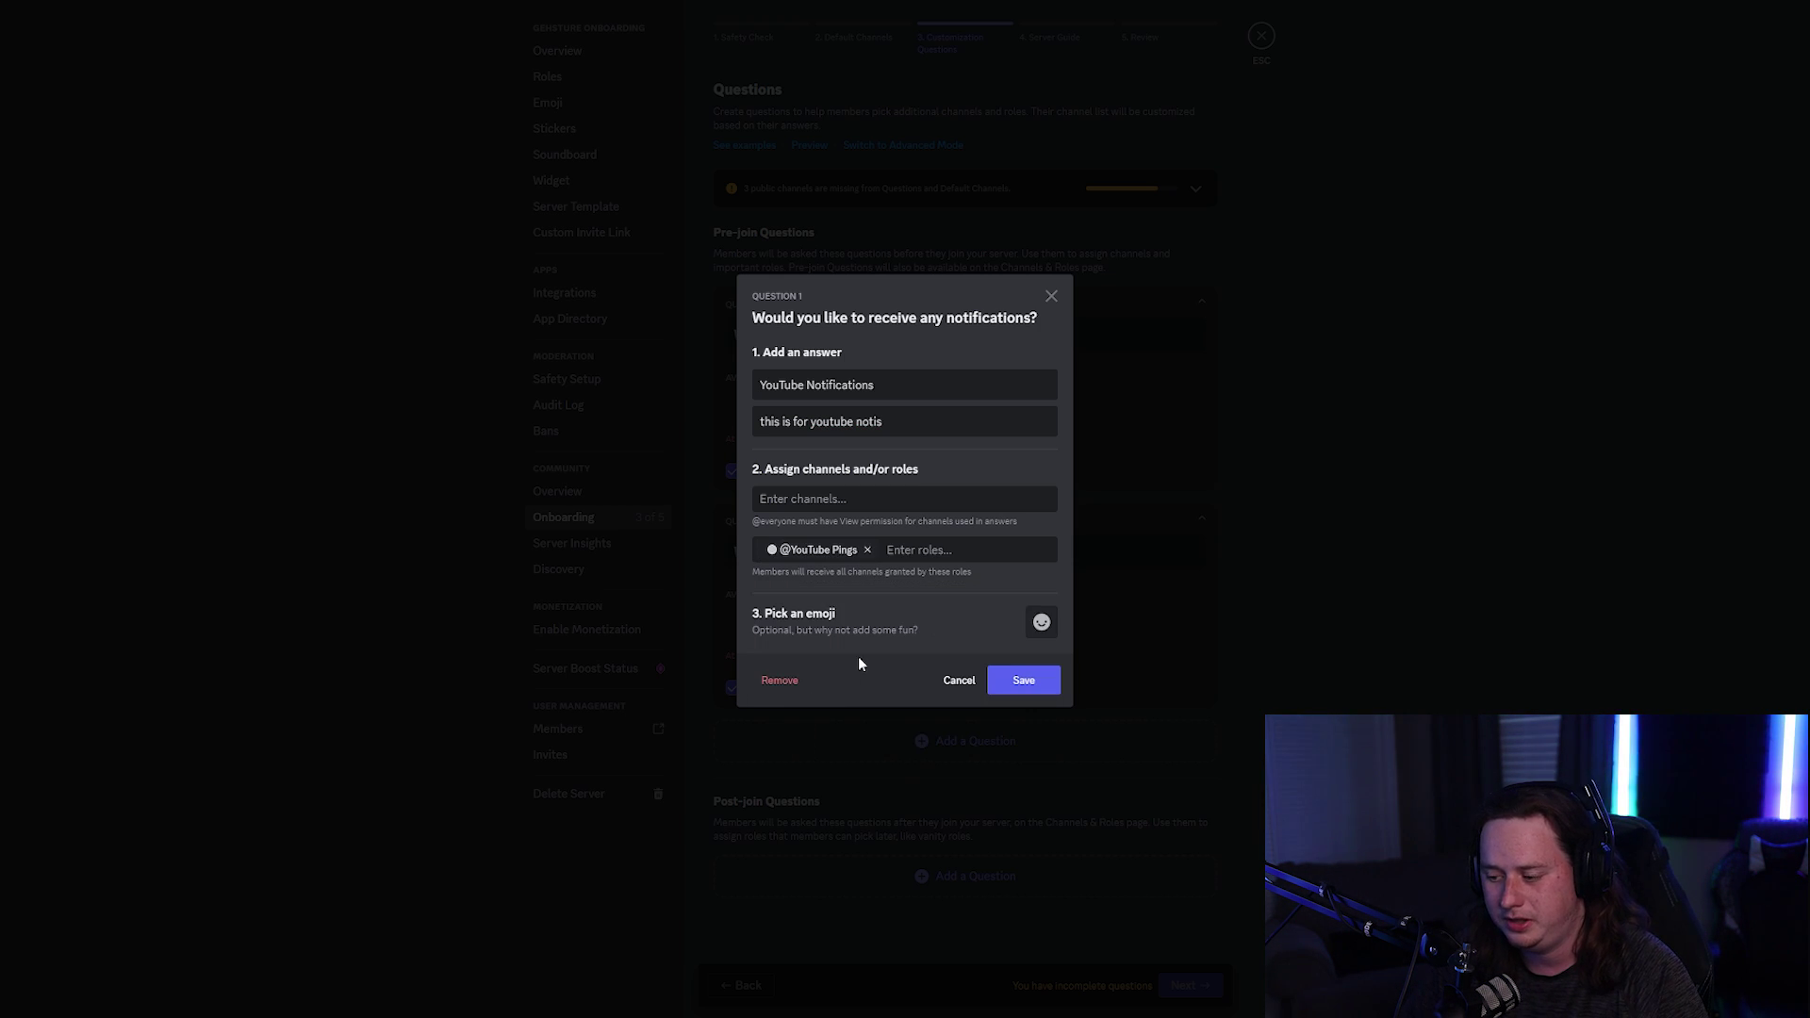
{"action": "left_click", "coordinate": [1041, 622]}
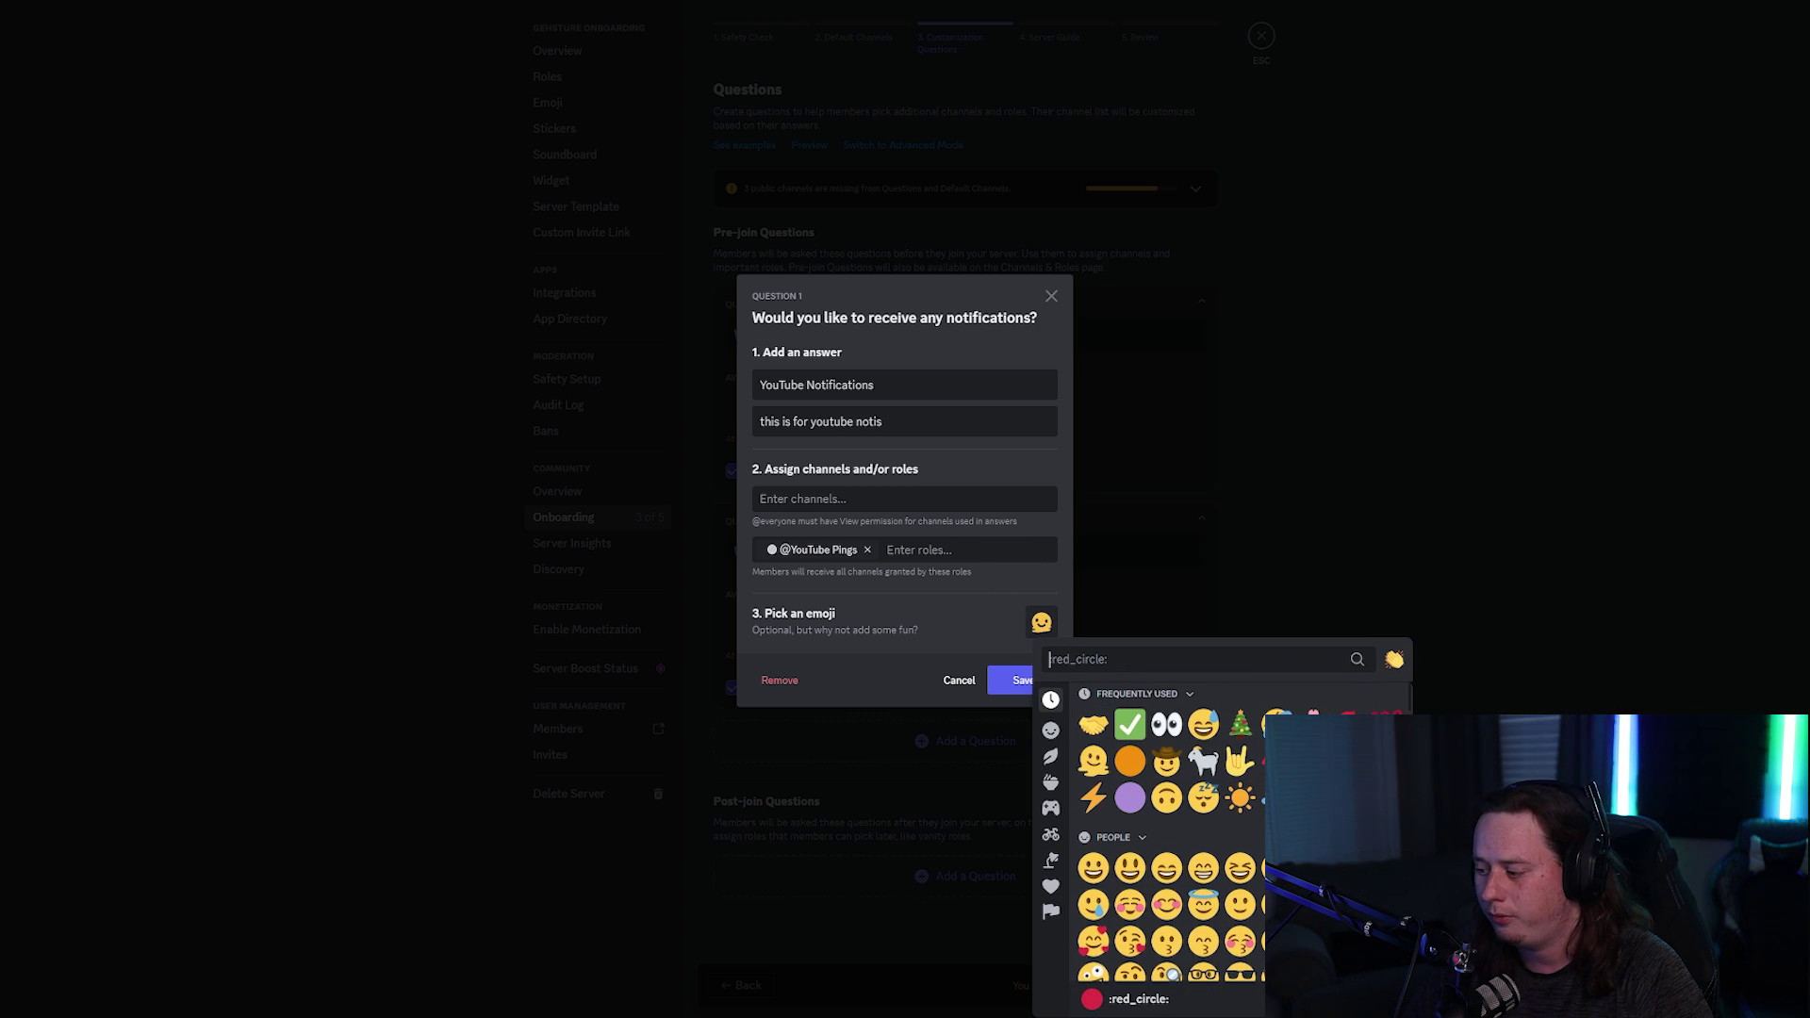
{"action": "left_click", "coordinate": [1350, 724]}
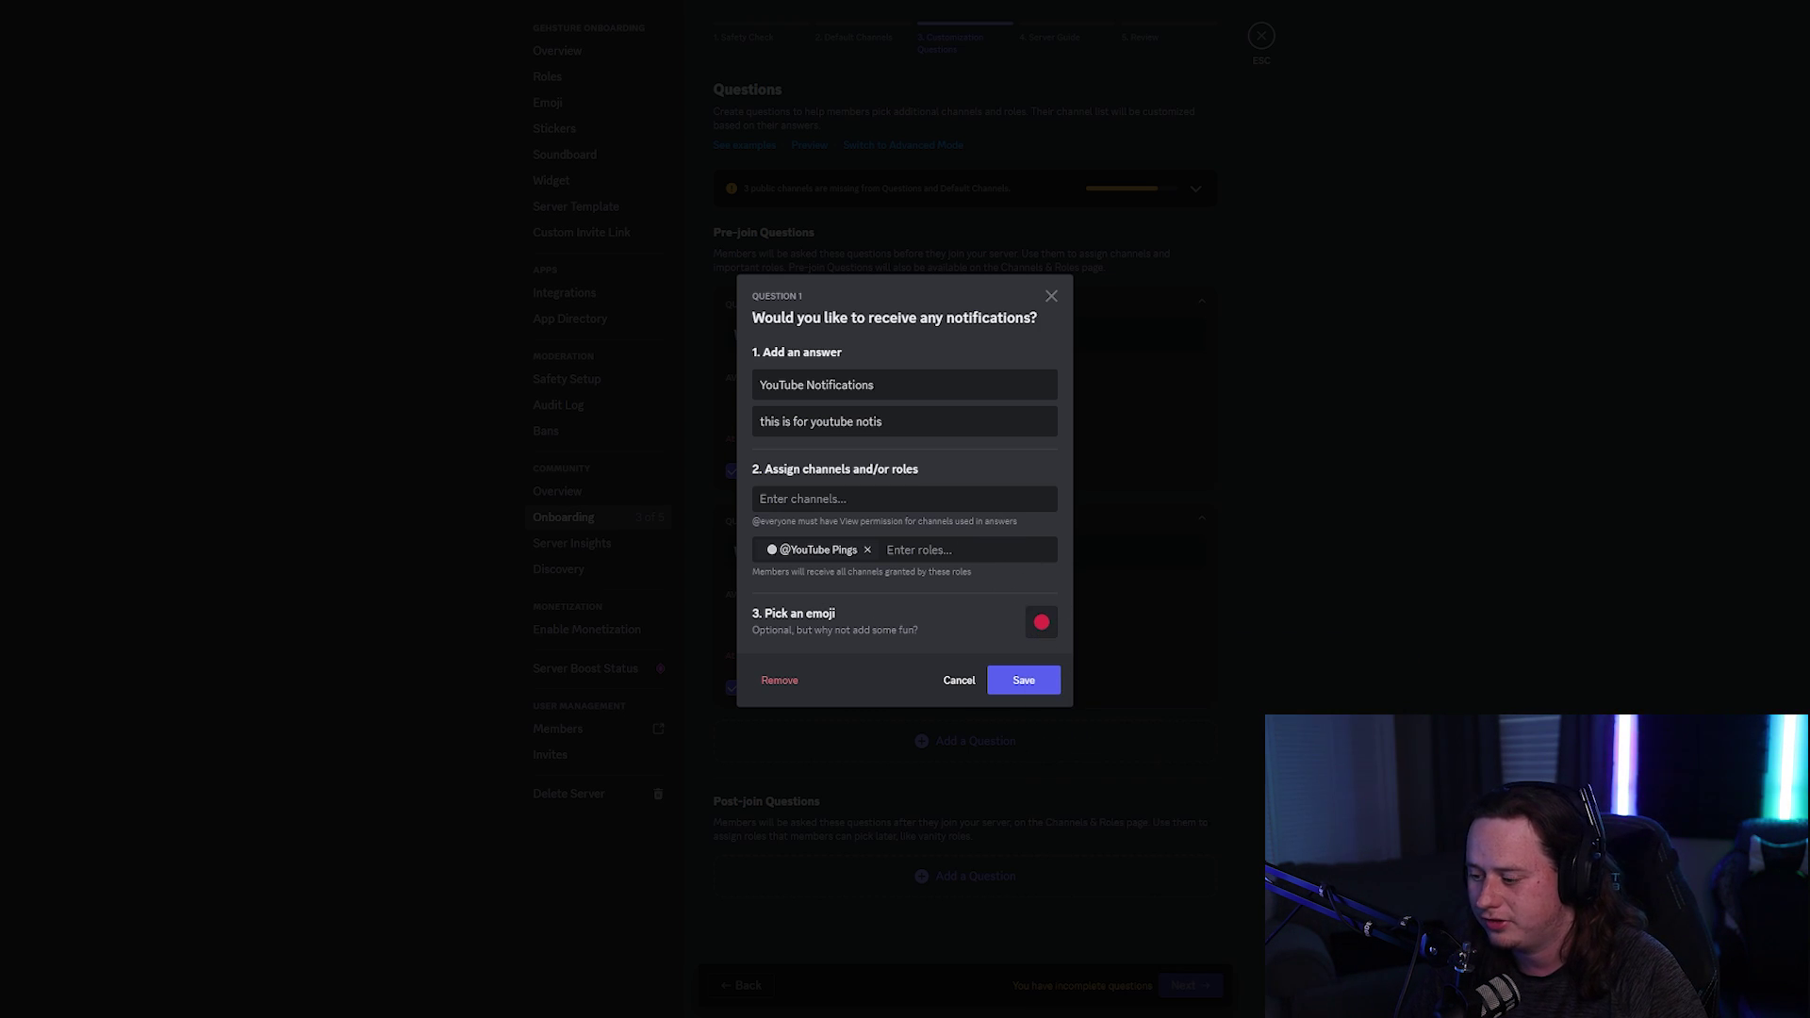
{"action": "left_click", "coordinate": [1024, 680]}
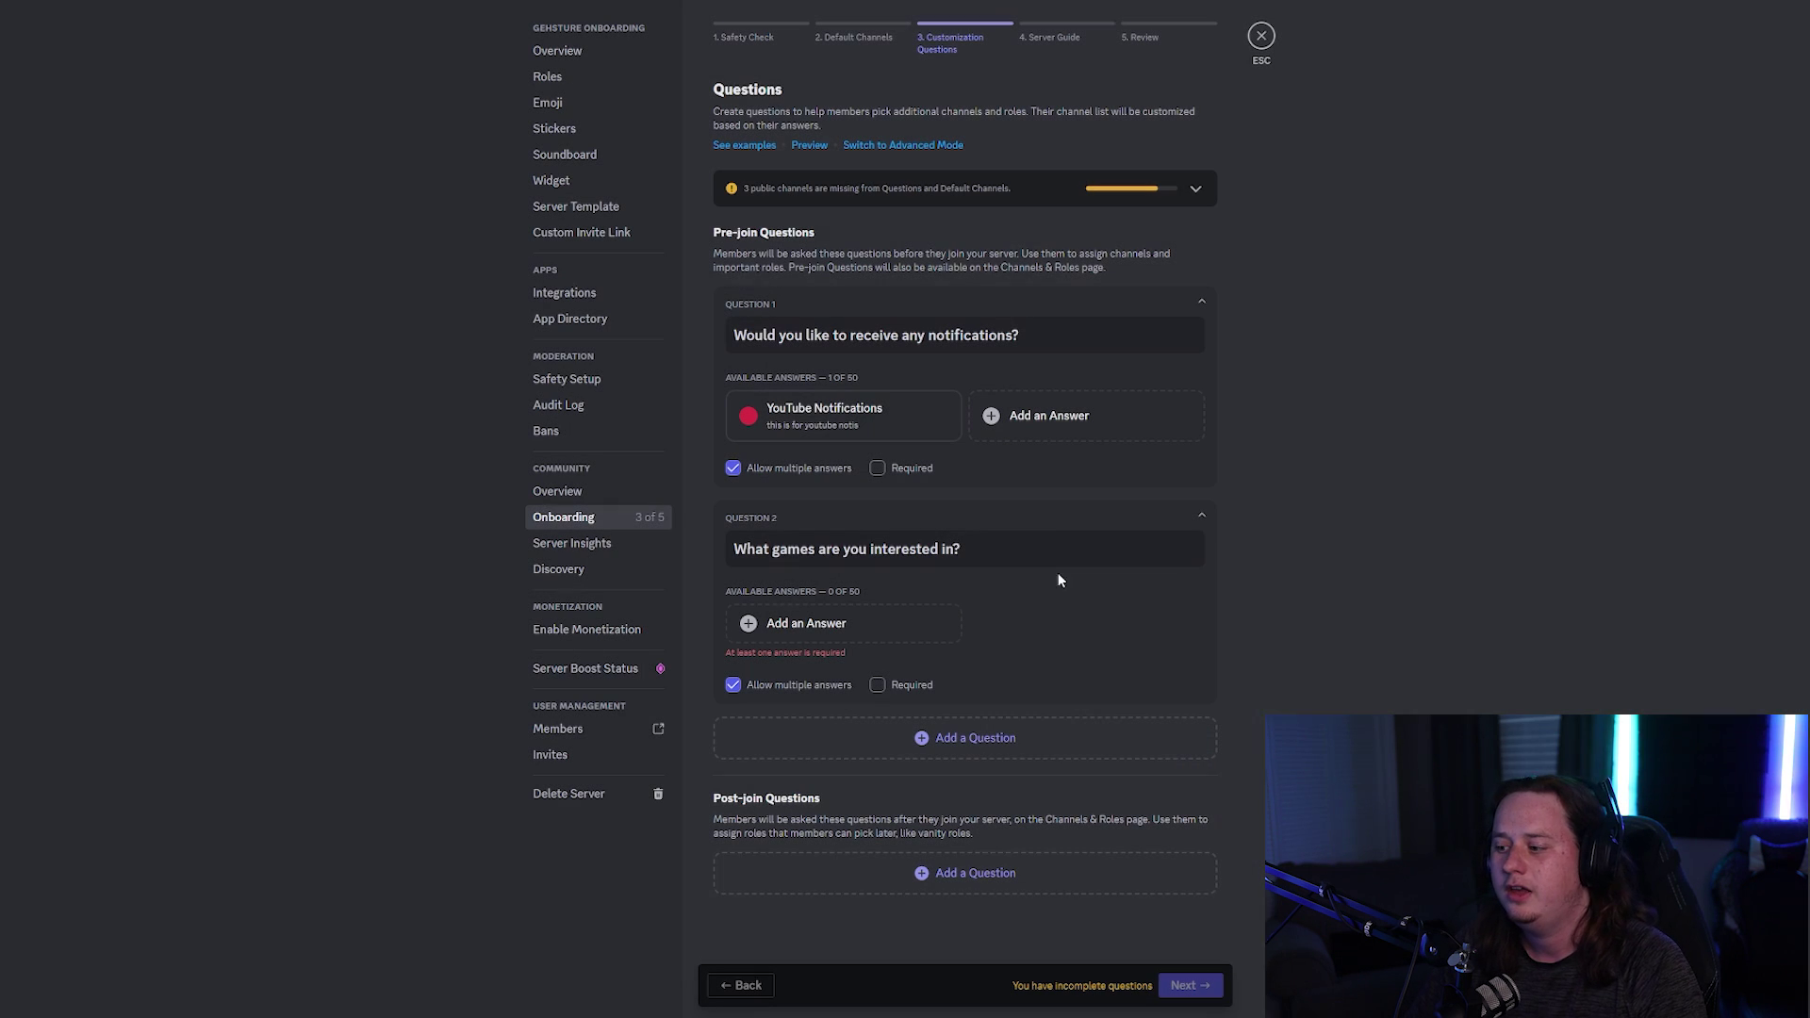
{"action": "left_click", "coordinate": [1019, 421]}
{"action": "type", "text": "Twitch Notifications"}
{"action": "left_click", "coordinate": [874, 421]}
{"action": "type", "text": "this is for twitch"}
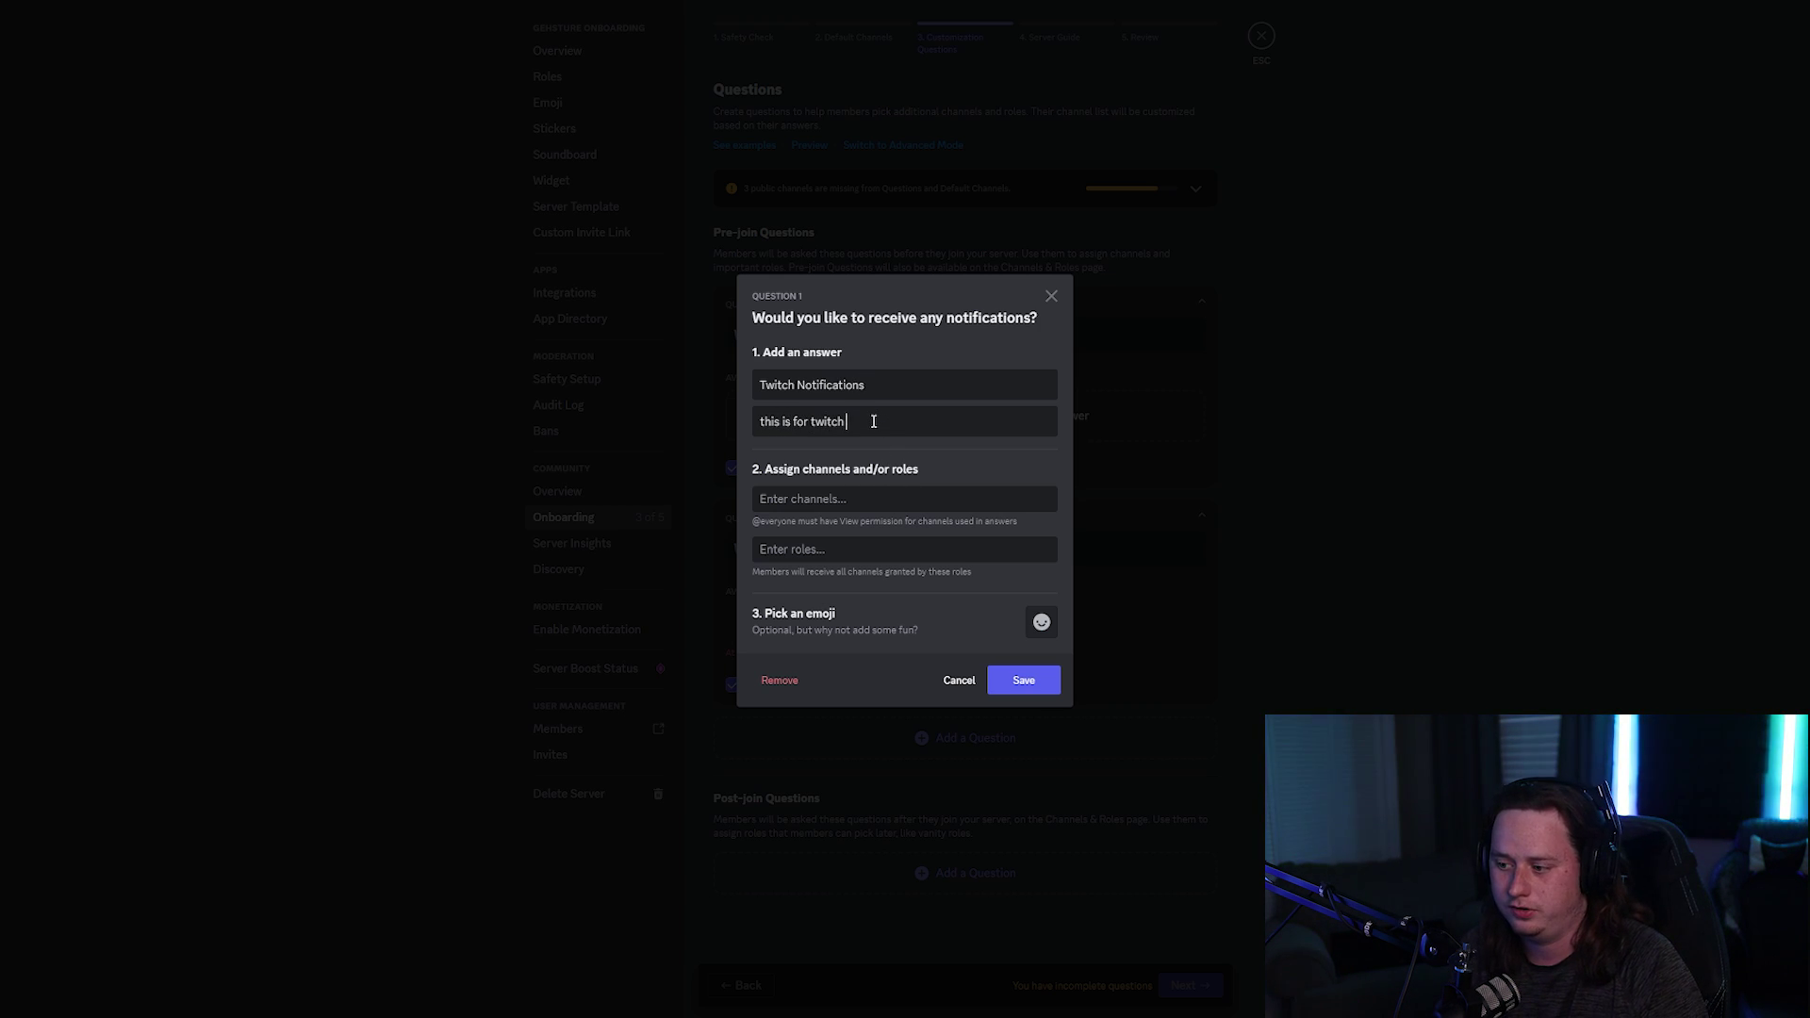
{"action": "left_click", "coordinate": [878, 542]}
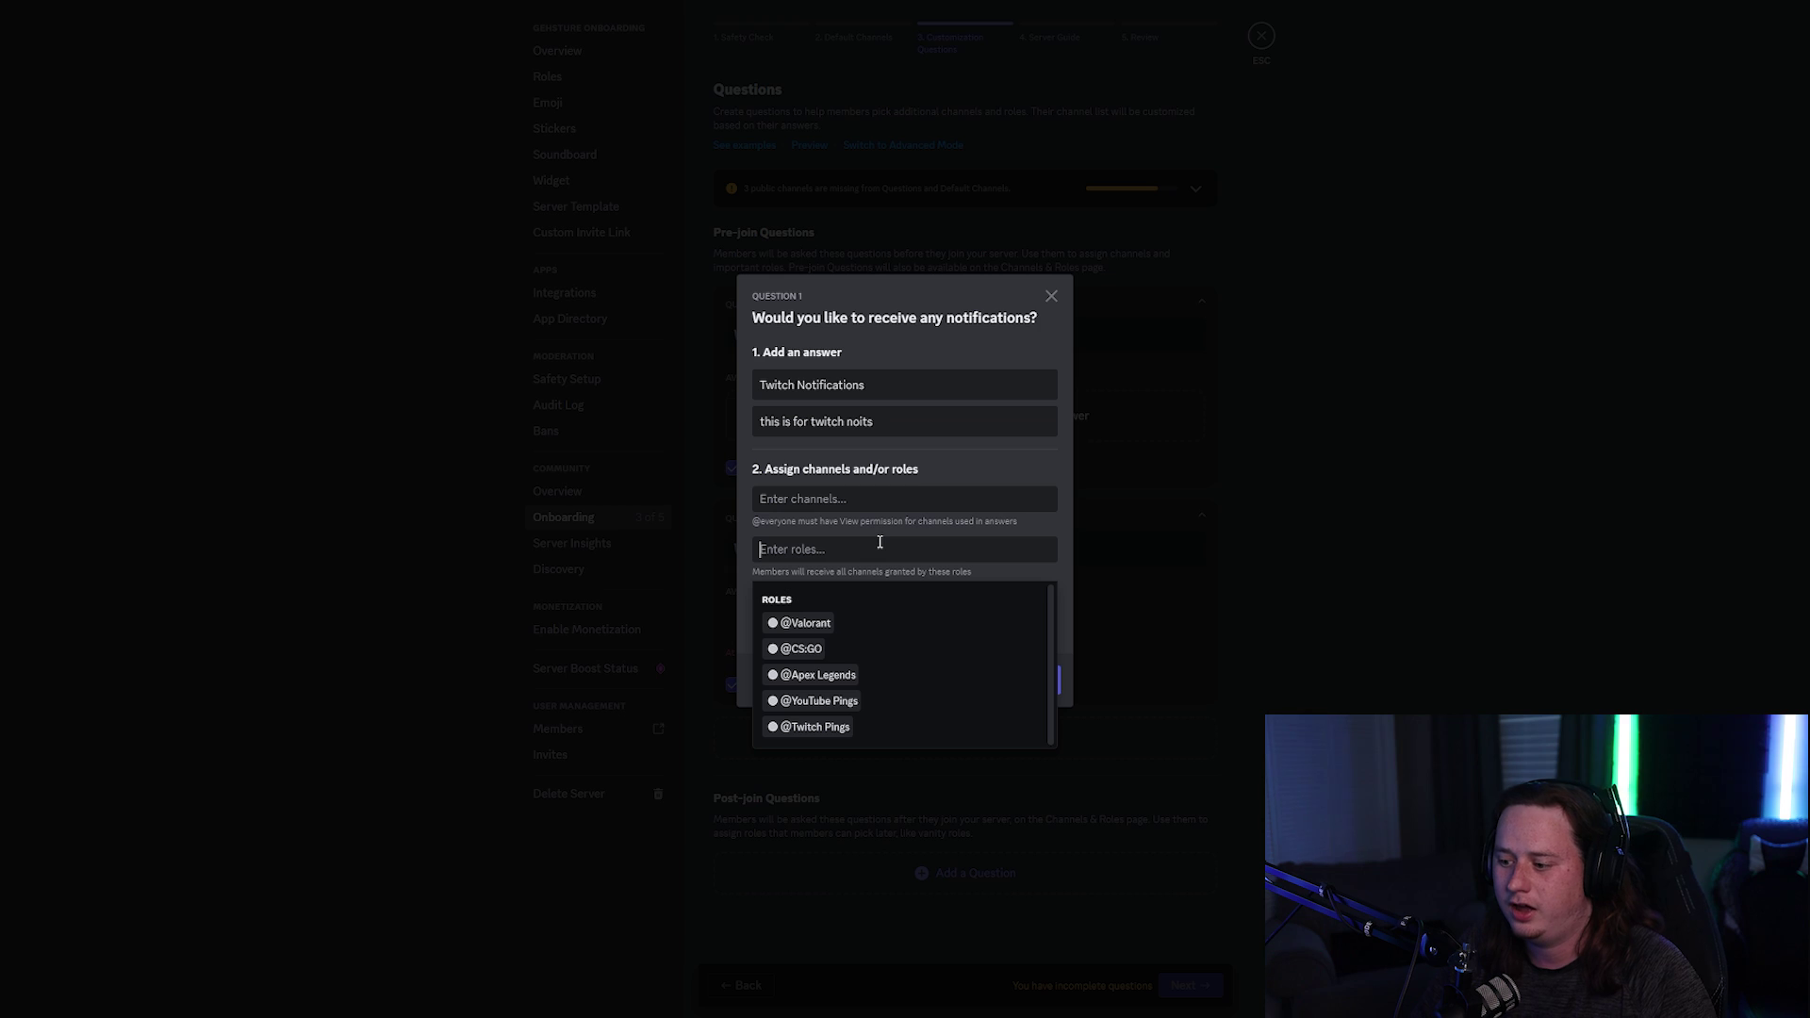
{"action": "left_click", "coordinate": [838, 730]}
{"action": "left_click", "coordinate": [1041, 622]}
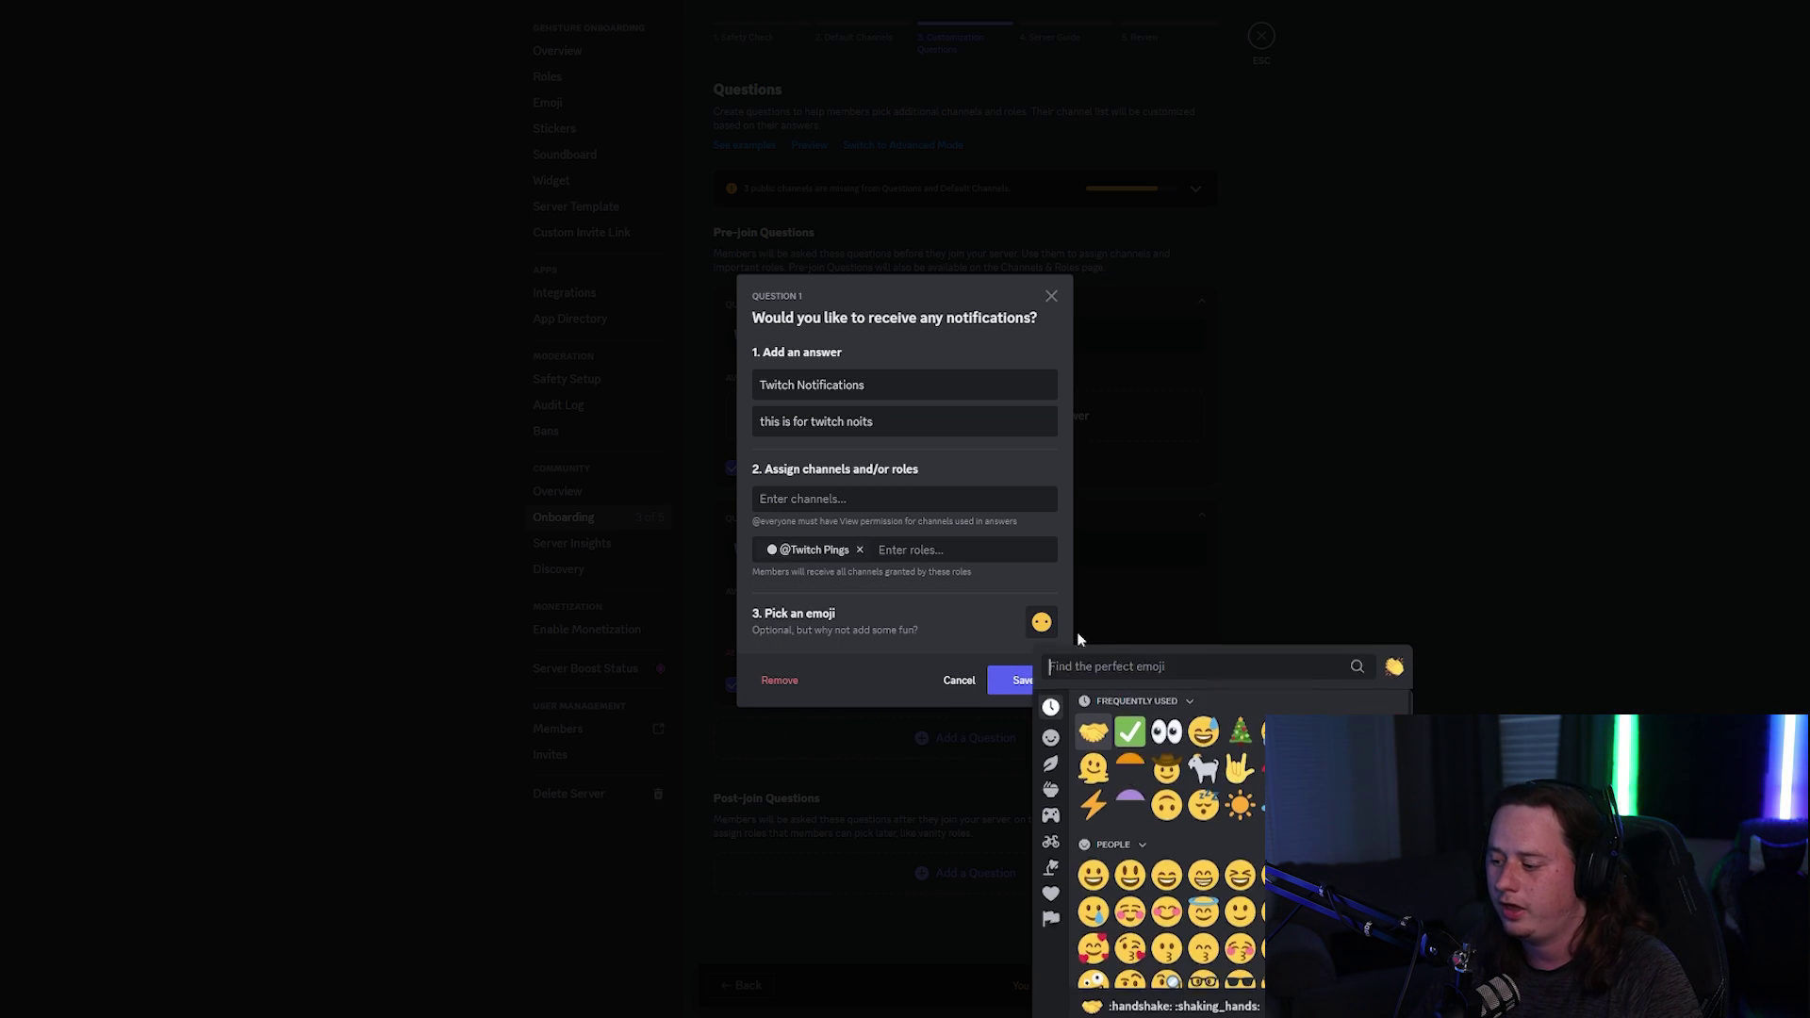
{"action": "left_click", "coordinate": [1139, 798]}
{"action": "key", "text": "Return"}
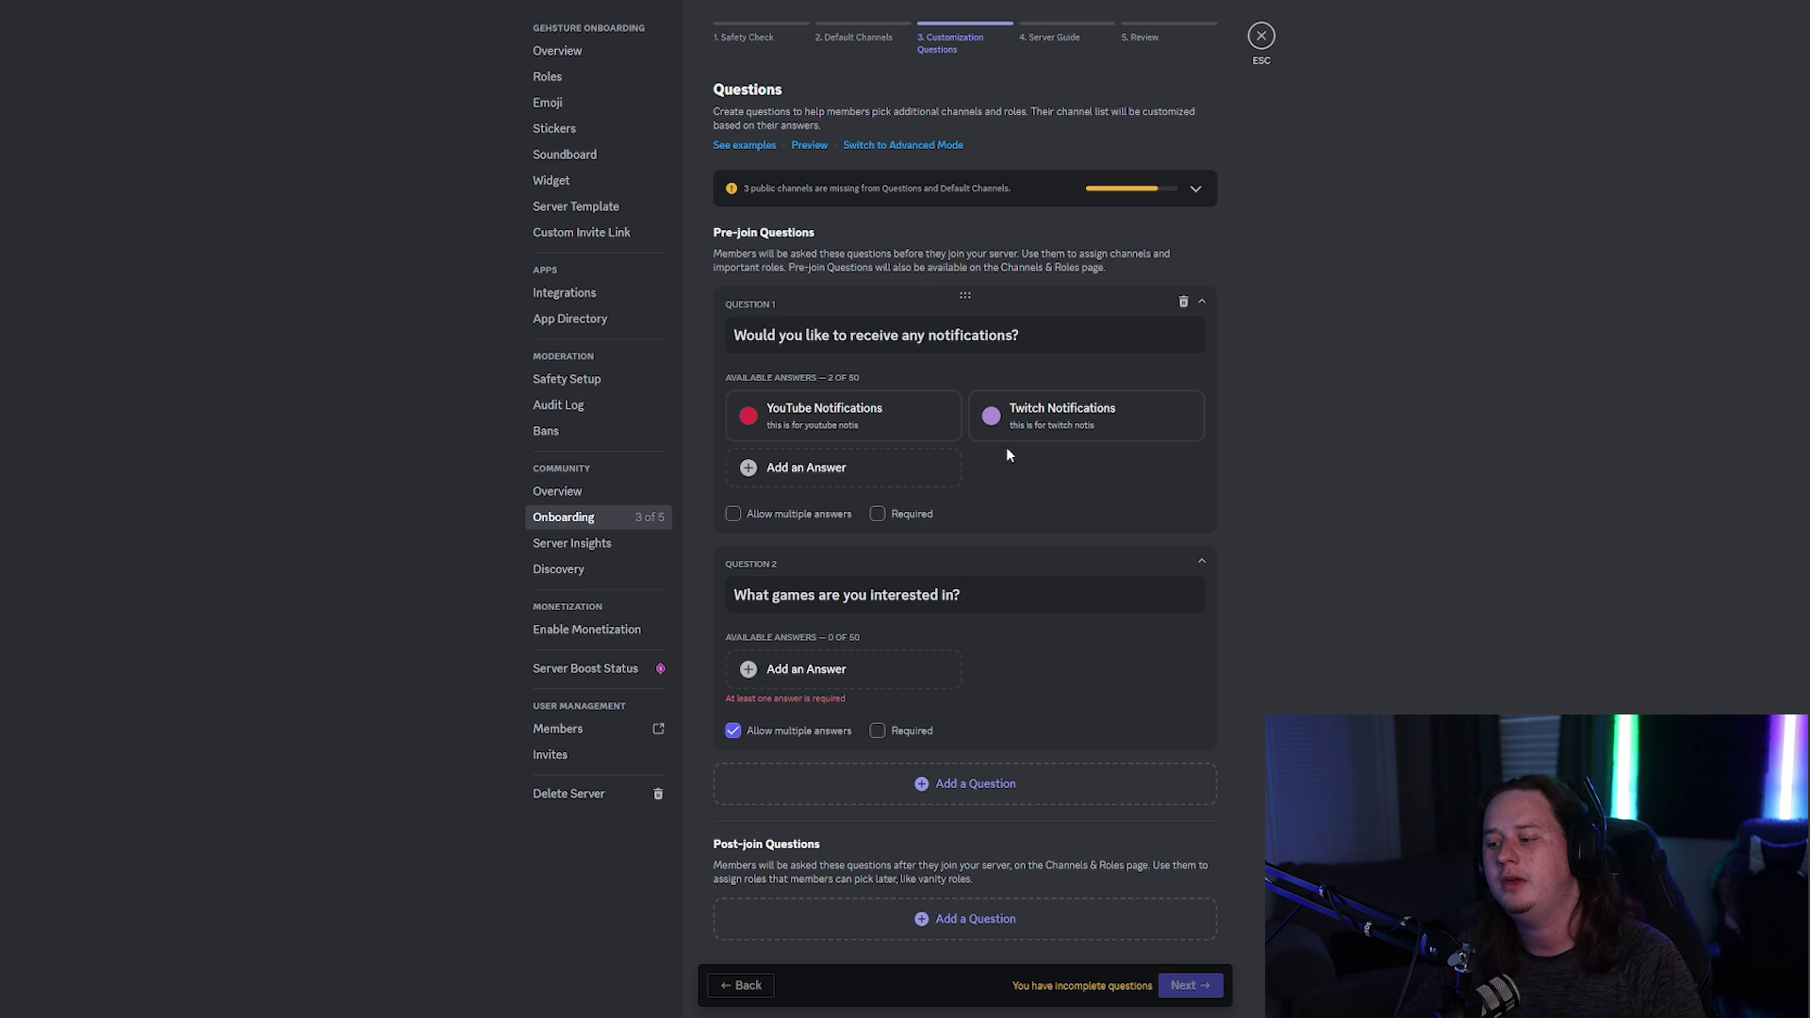
Step: Allow multiple answers on the notifications question and start adding answers to the games question
{"action": "left_click", "coordinate": [821, 516]}
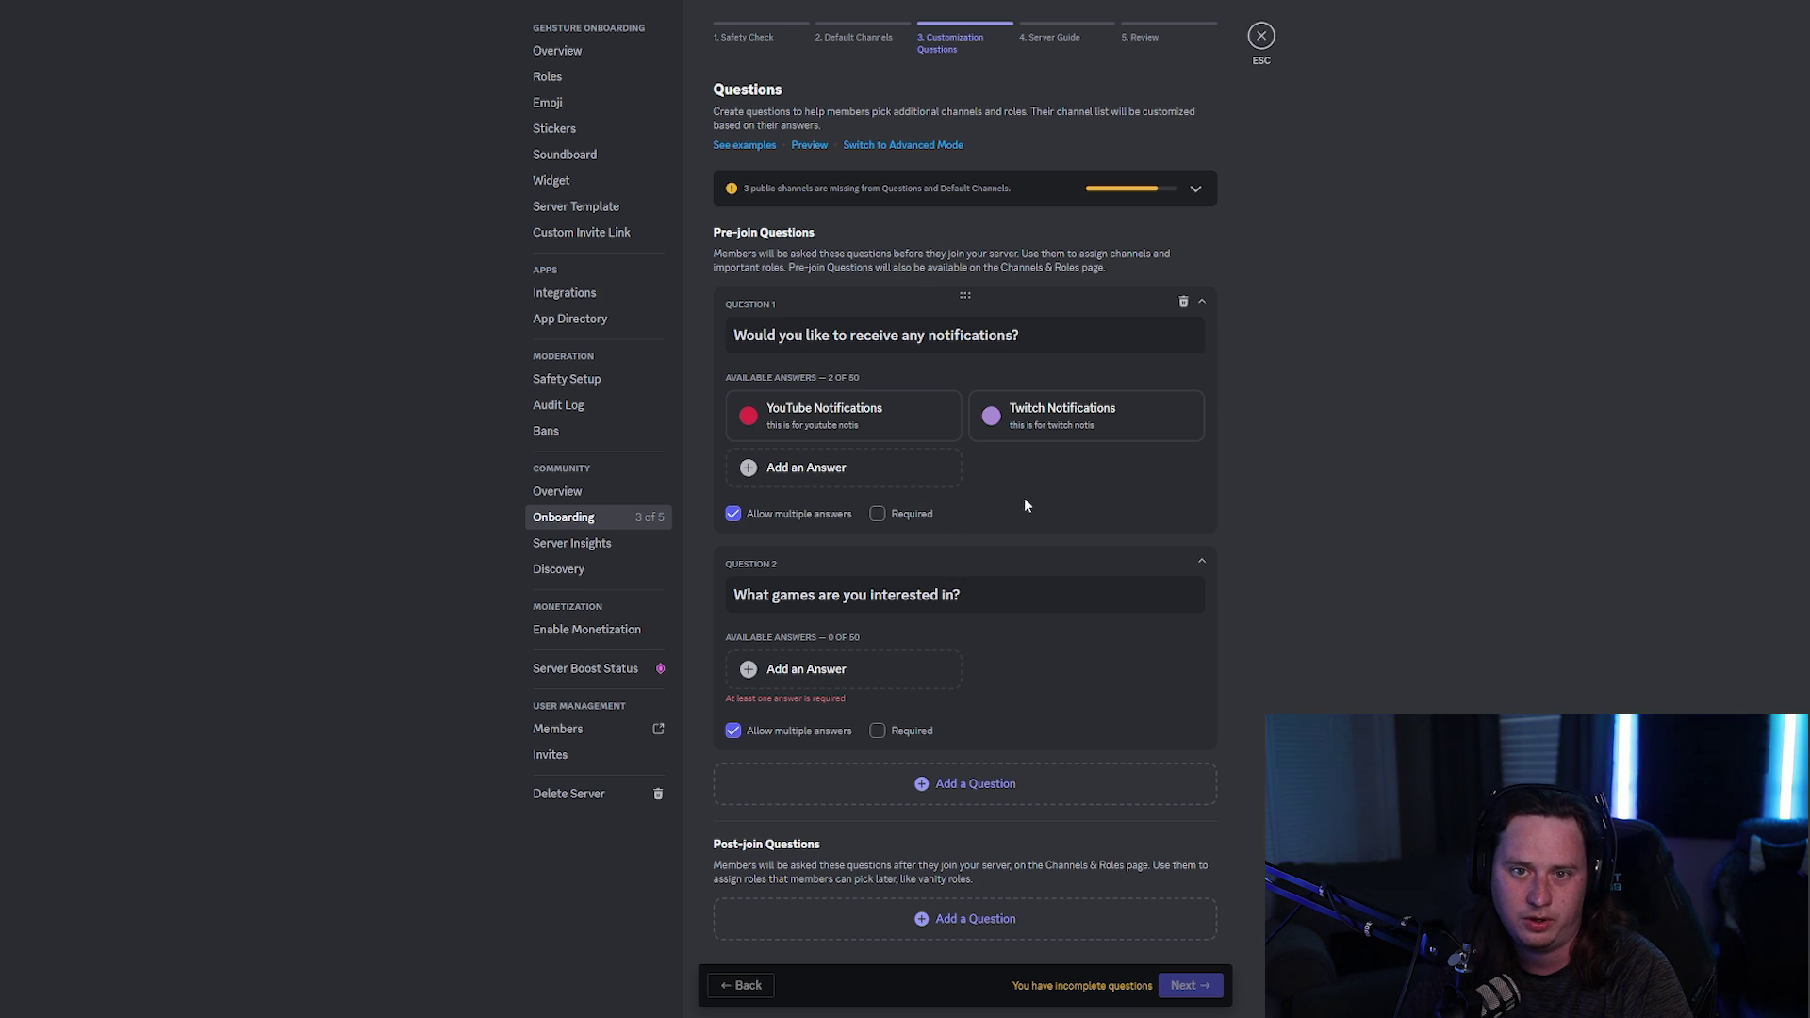
{"action": "left_click", "coordinate": [987, 602]}
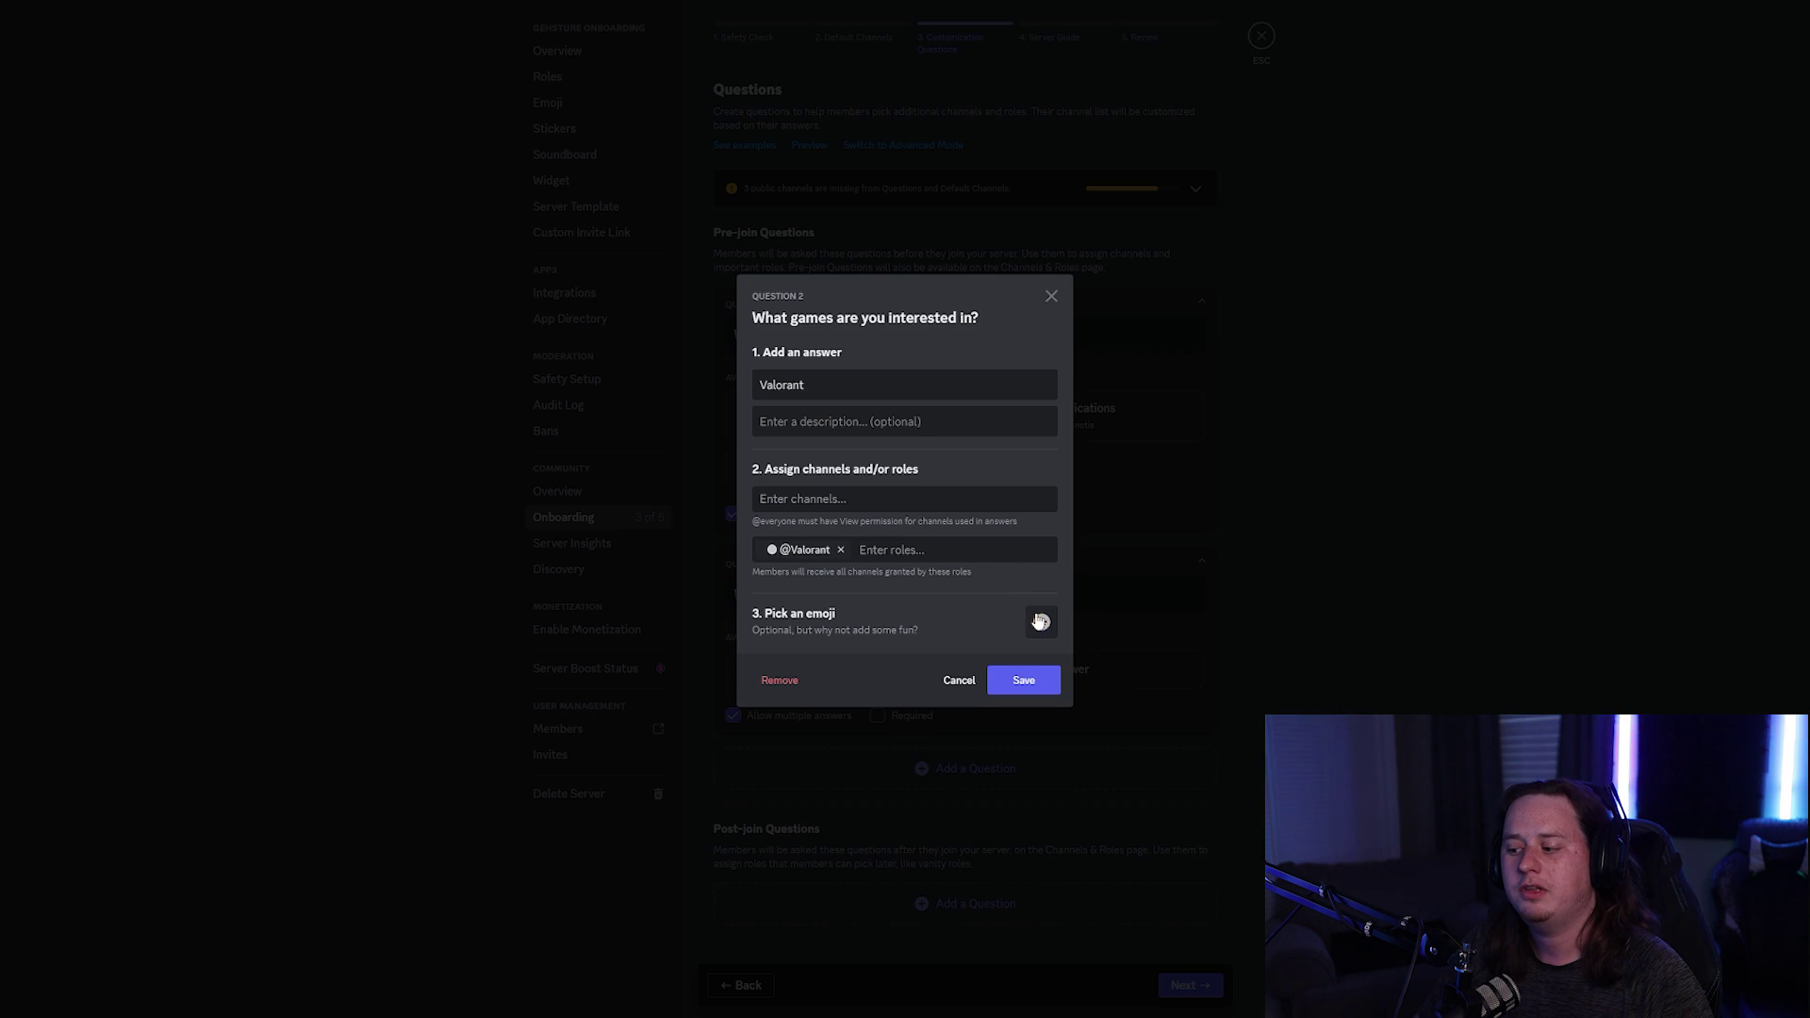
{"action": "left_click", "coordinate": [1042, 621]}
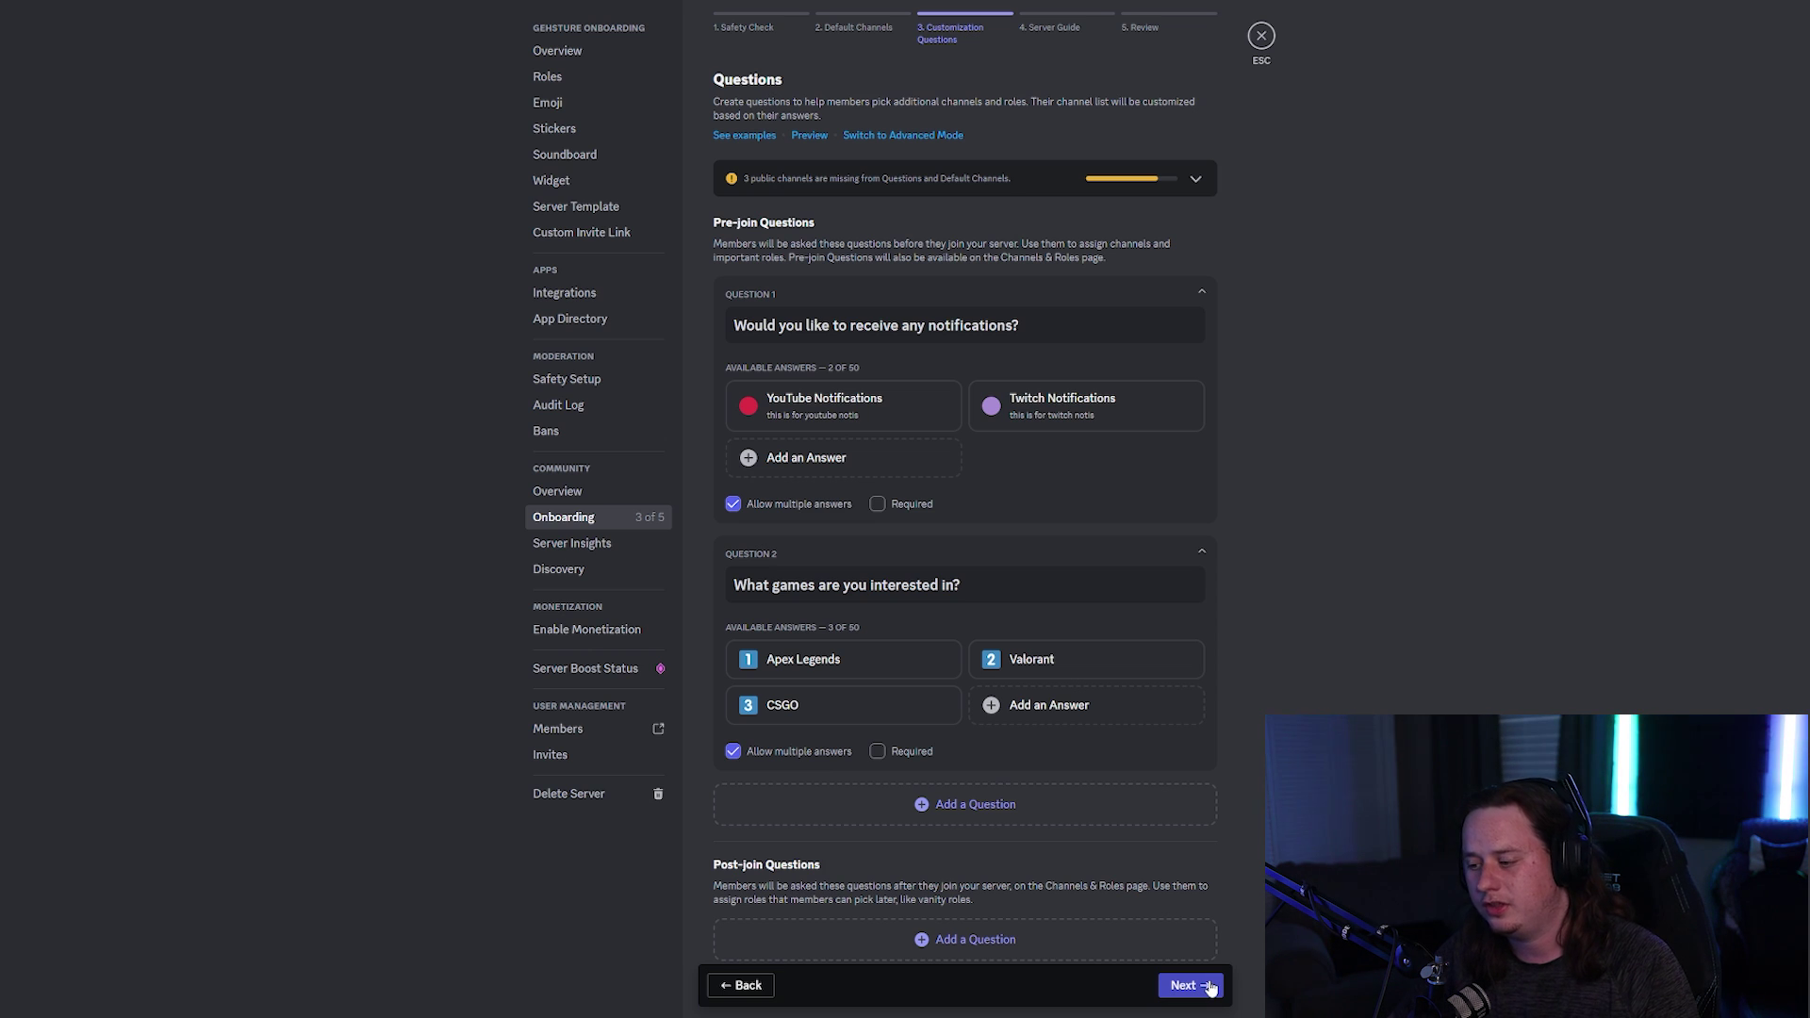
Step: Advance to the Server Guide step and open the Welcome Sign editor
{"action": "left_click", "coordinate": [1075, 13]}
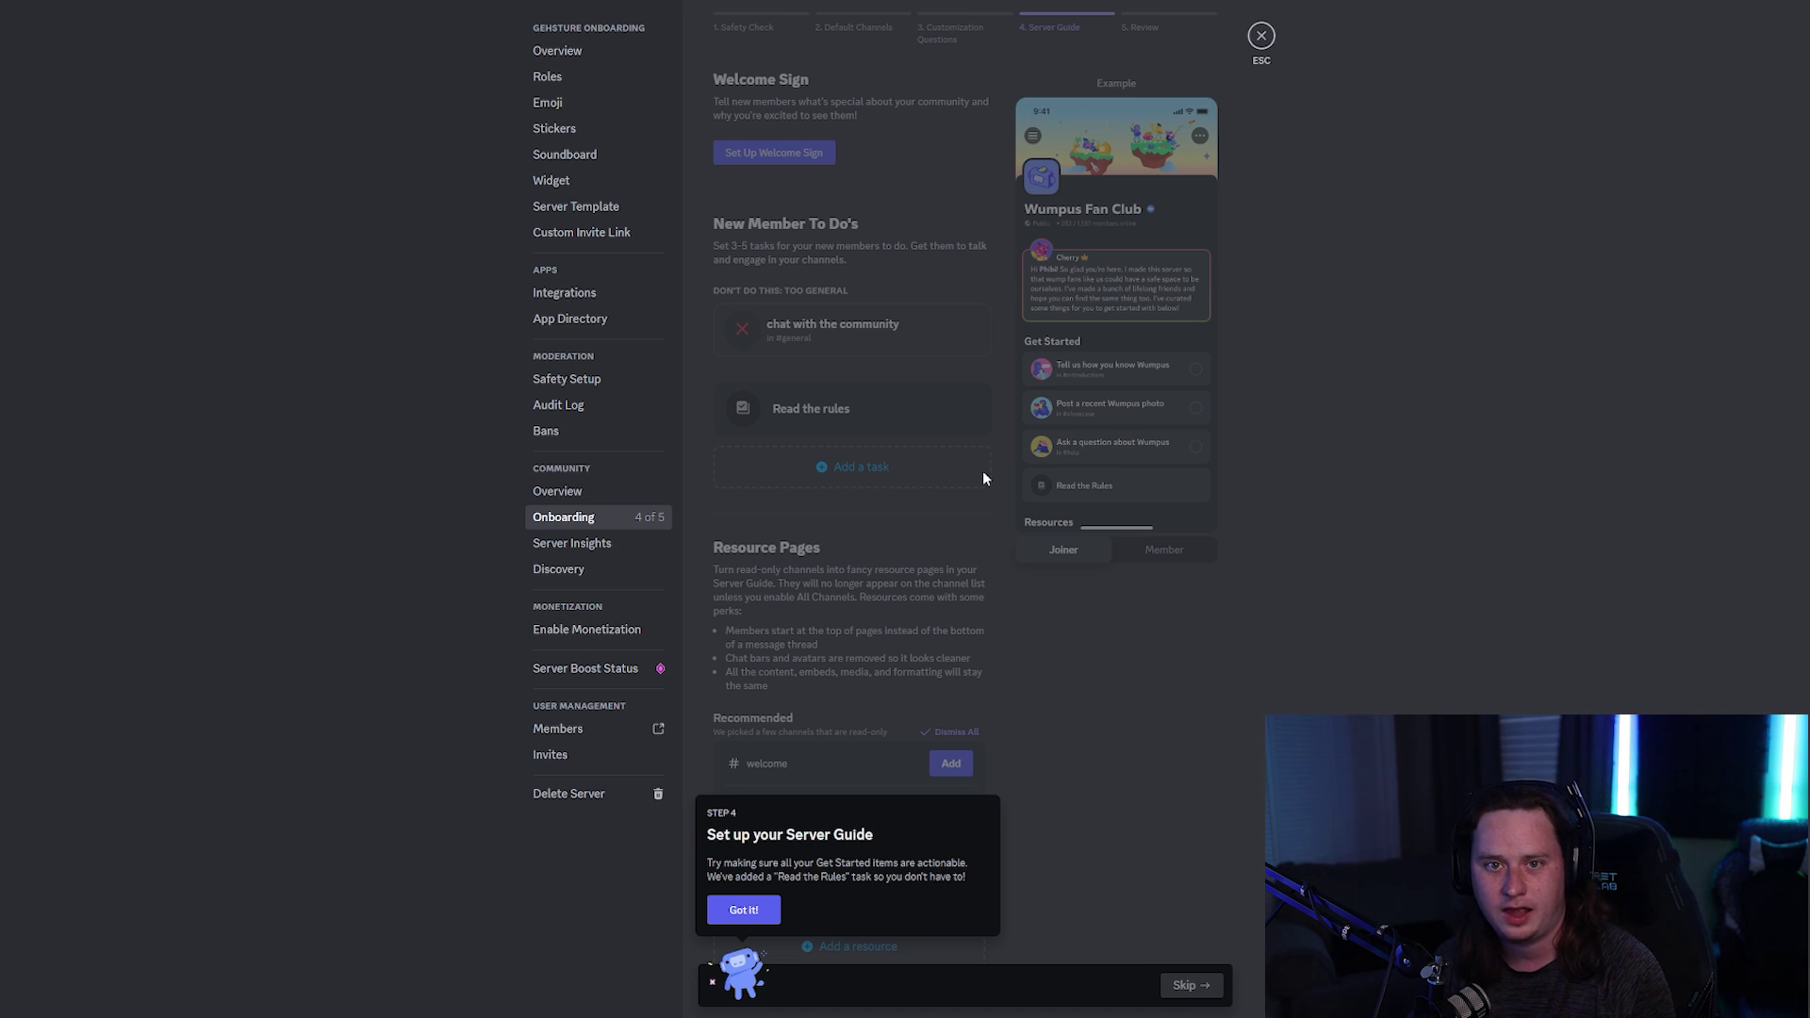
{"action": "left_click", "coordinate": [744, 909]}
{"action": "scroll", "coordinate": [903, 721], "scroll_direction": "down", "scroll_amount": 3}
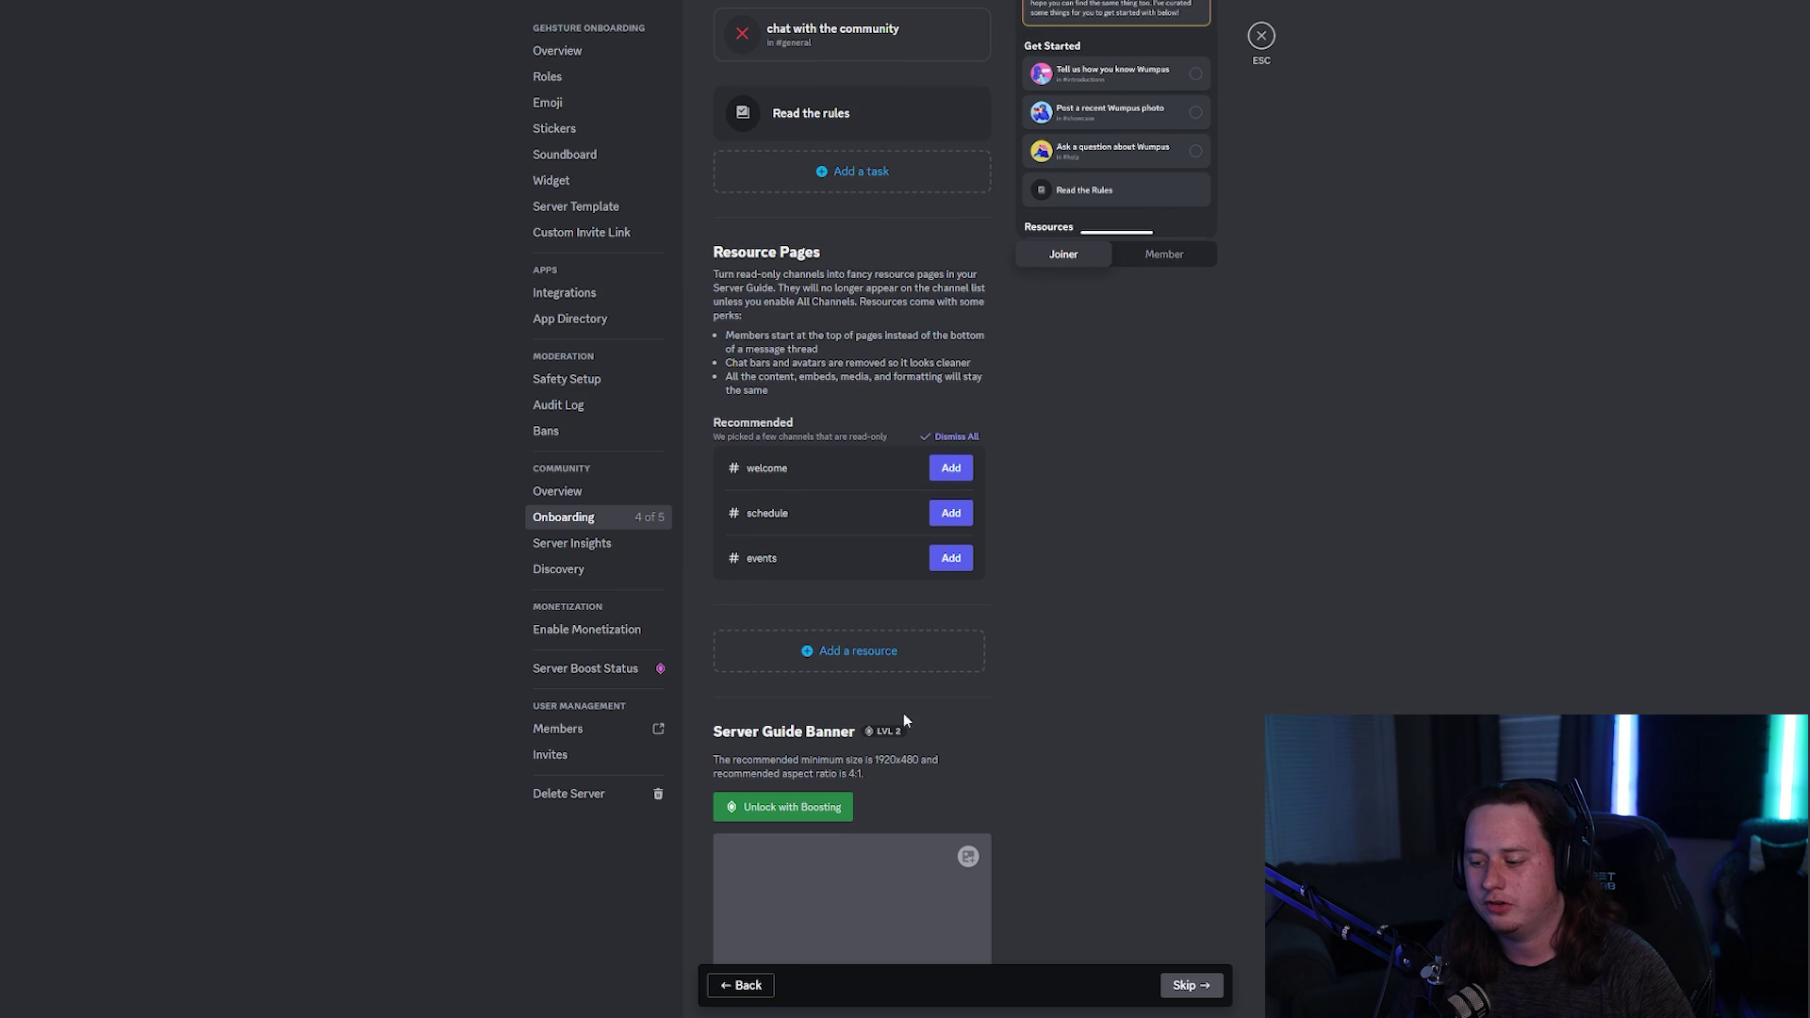
{"action": "scroll", "coordinate": [1028, 302], "scroll_direction": "up", "scroll_amount": 3}
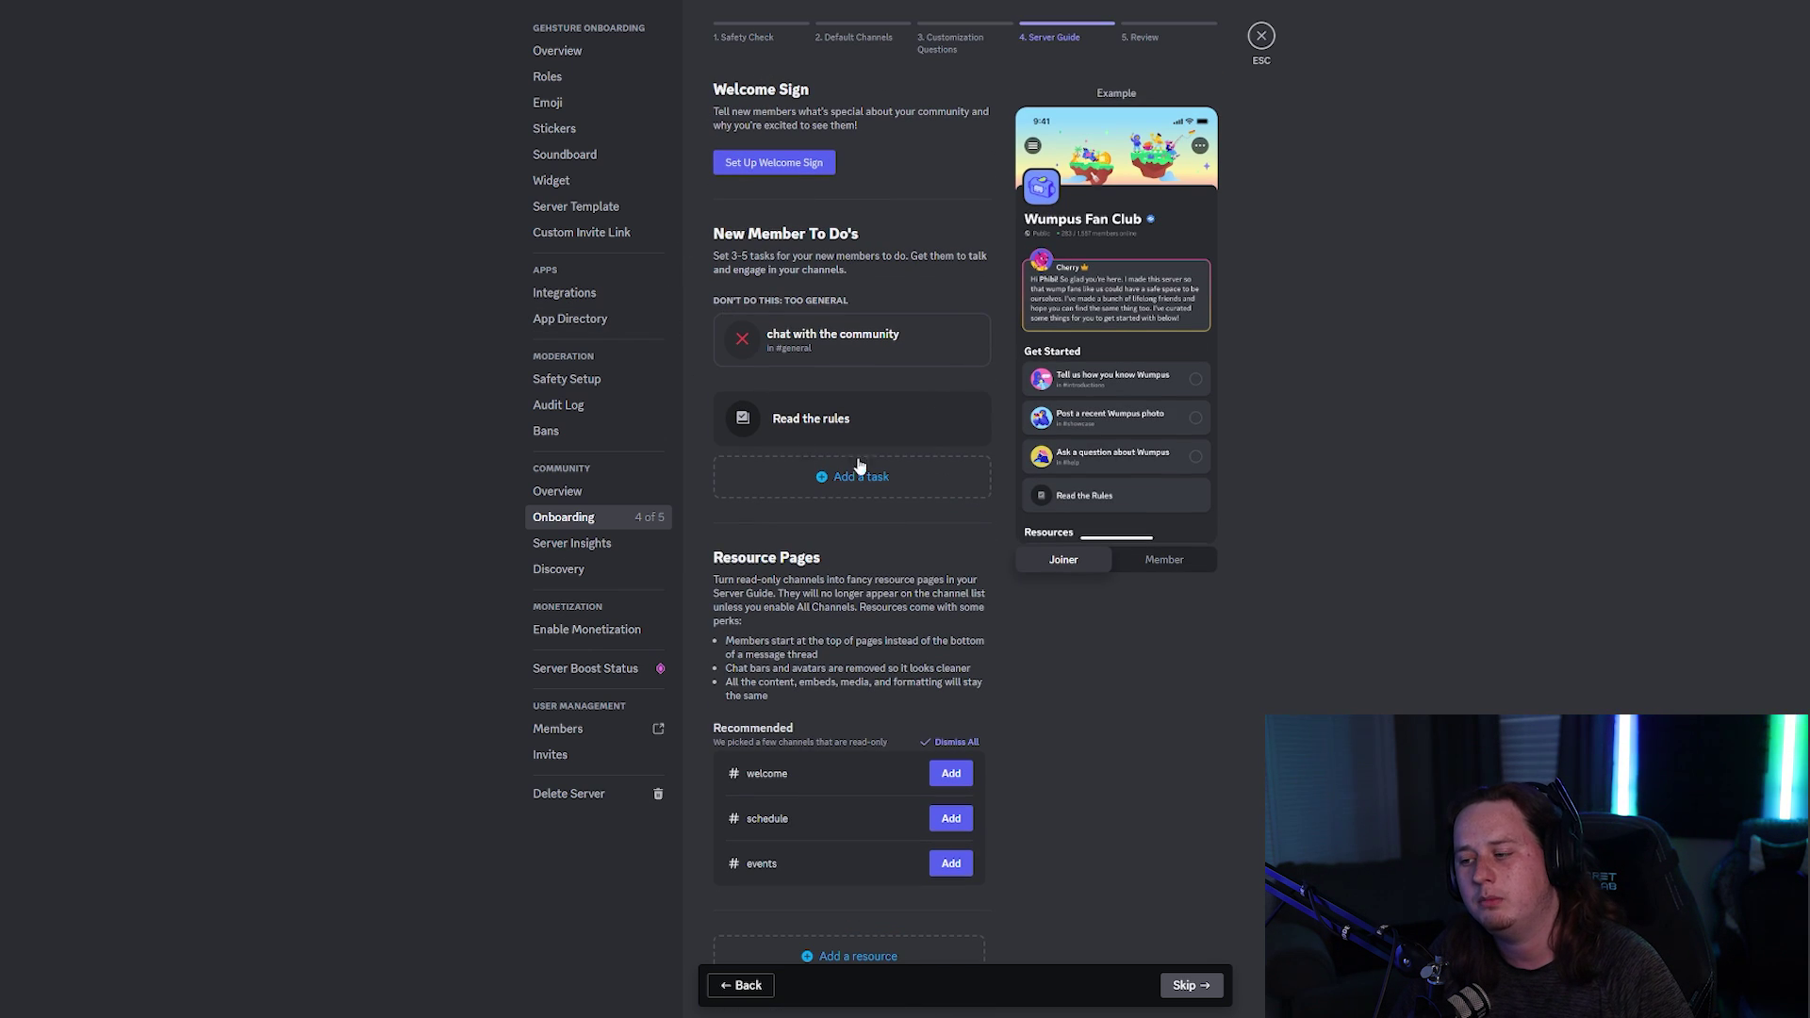
{"action": "scroll", "coordinate": [834, 447], "scroll_direction": "down", "scroll_amount": 1}
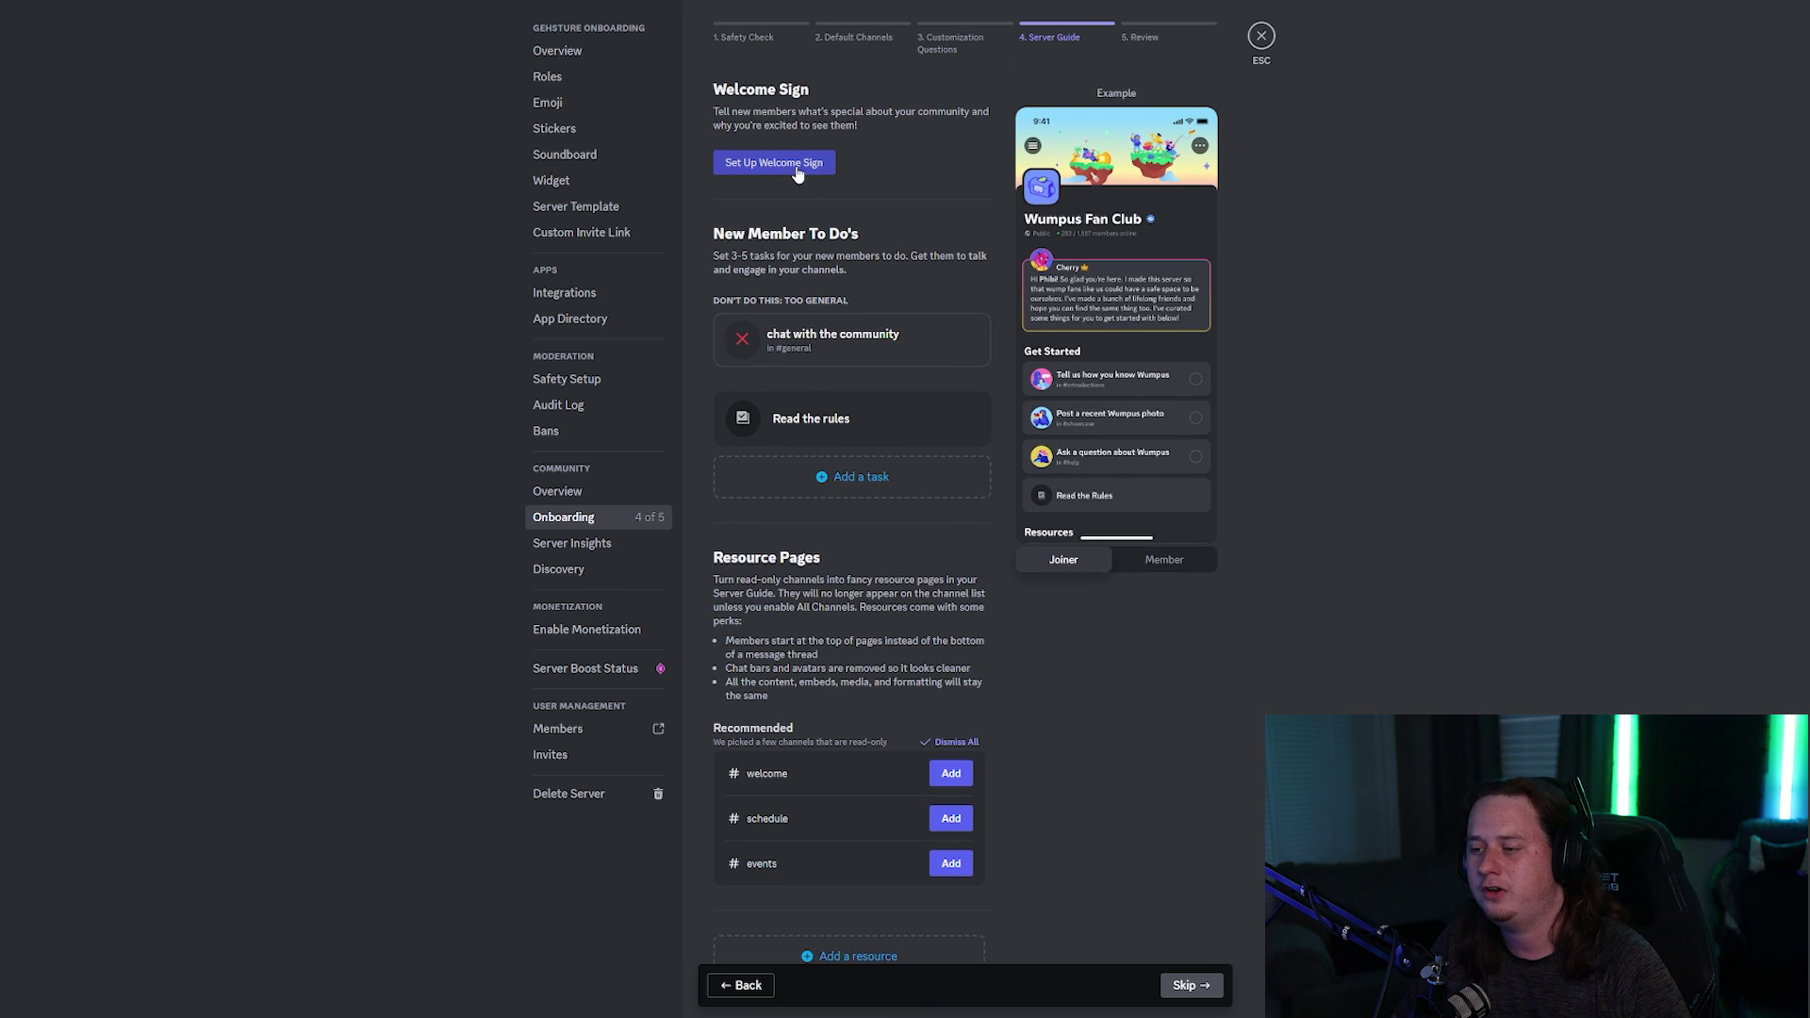
{"action": "left_click", "coordinate": [797, 168]}
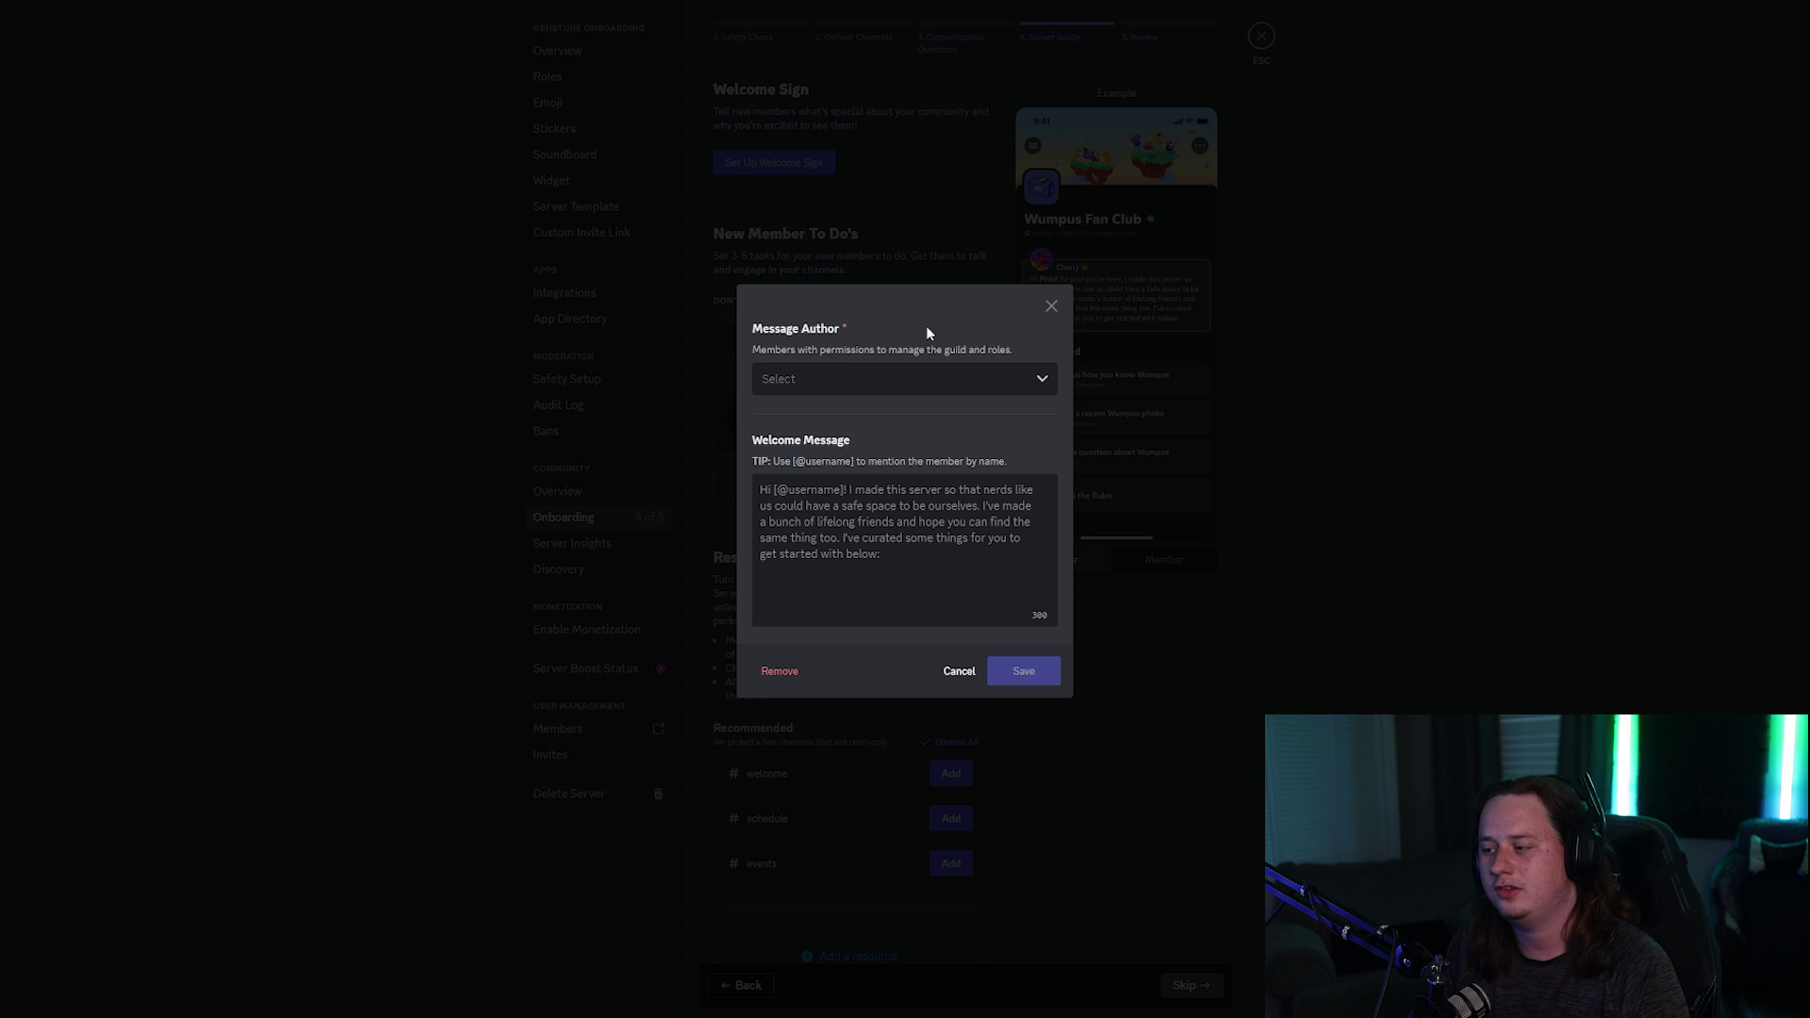
Step: Reopen the Welcome Sign editor, paste in the welcome message, and save the sign
{"action": "left_click", "coordinate": [1378, 332]}
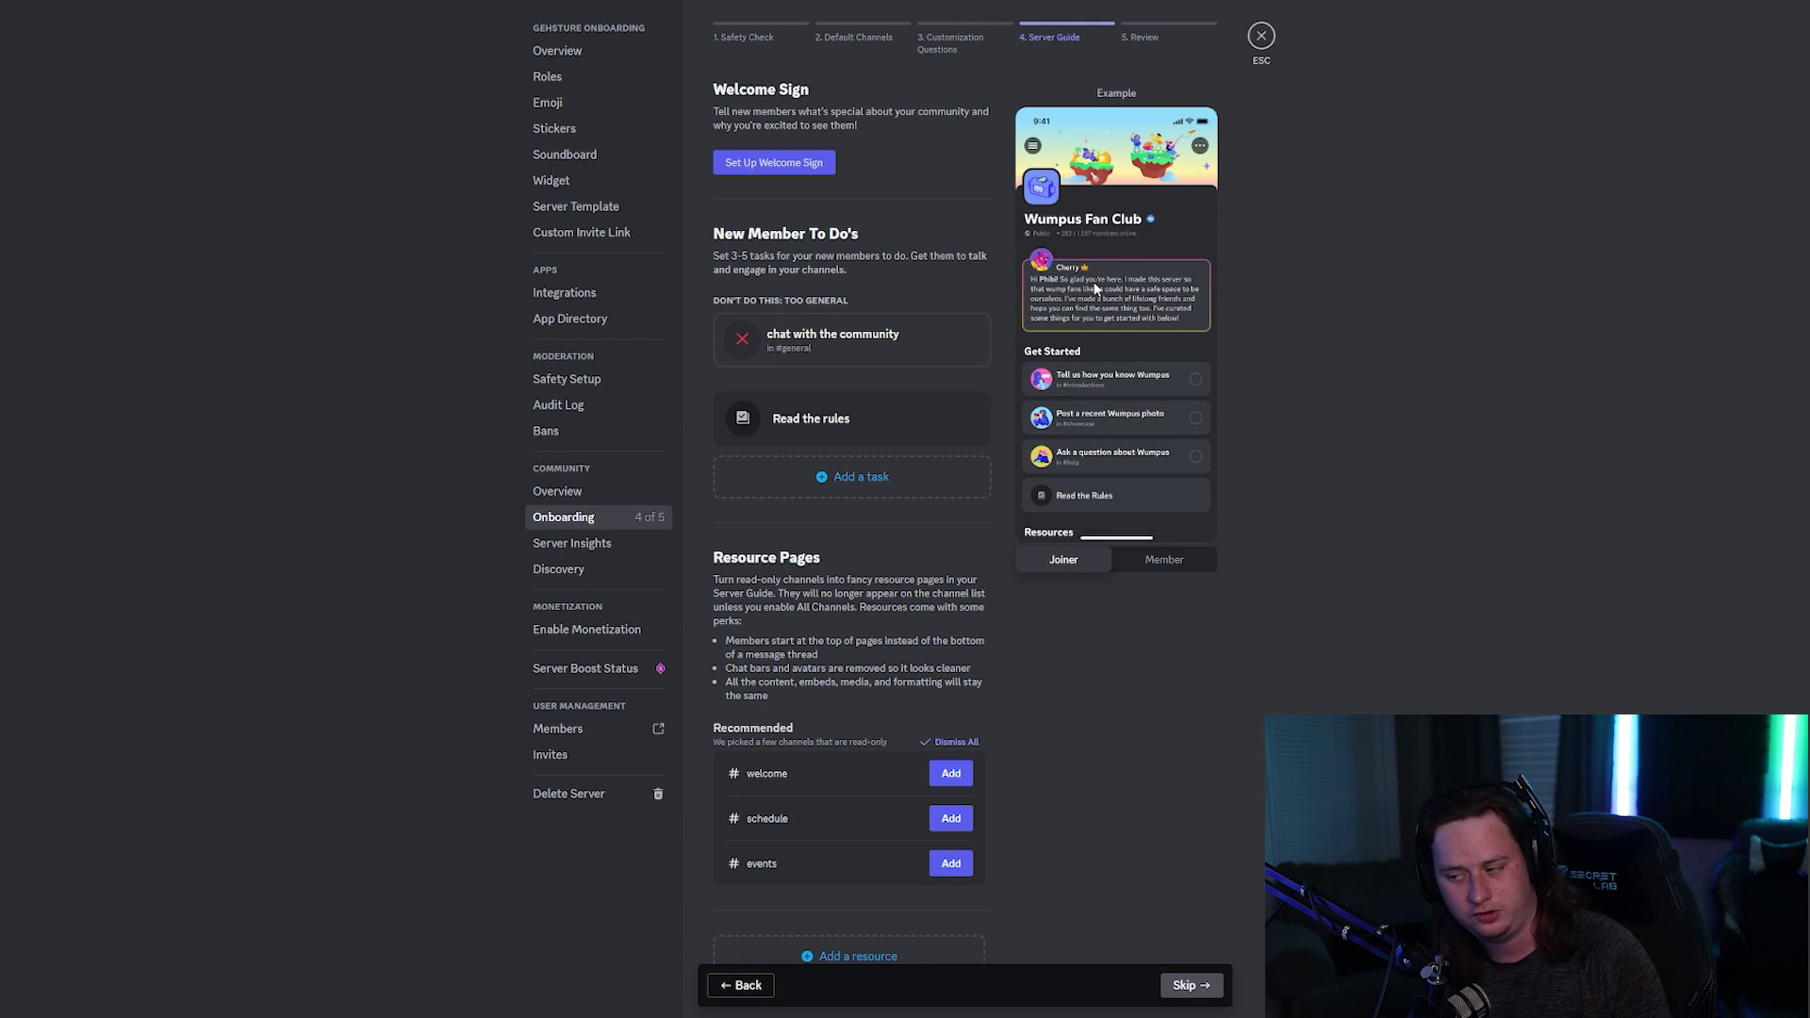
{"action": "left_click", "coordinate": [726, 162]}
{"action": "left_click", "coordinate": [832, 380]}
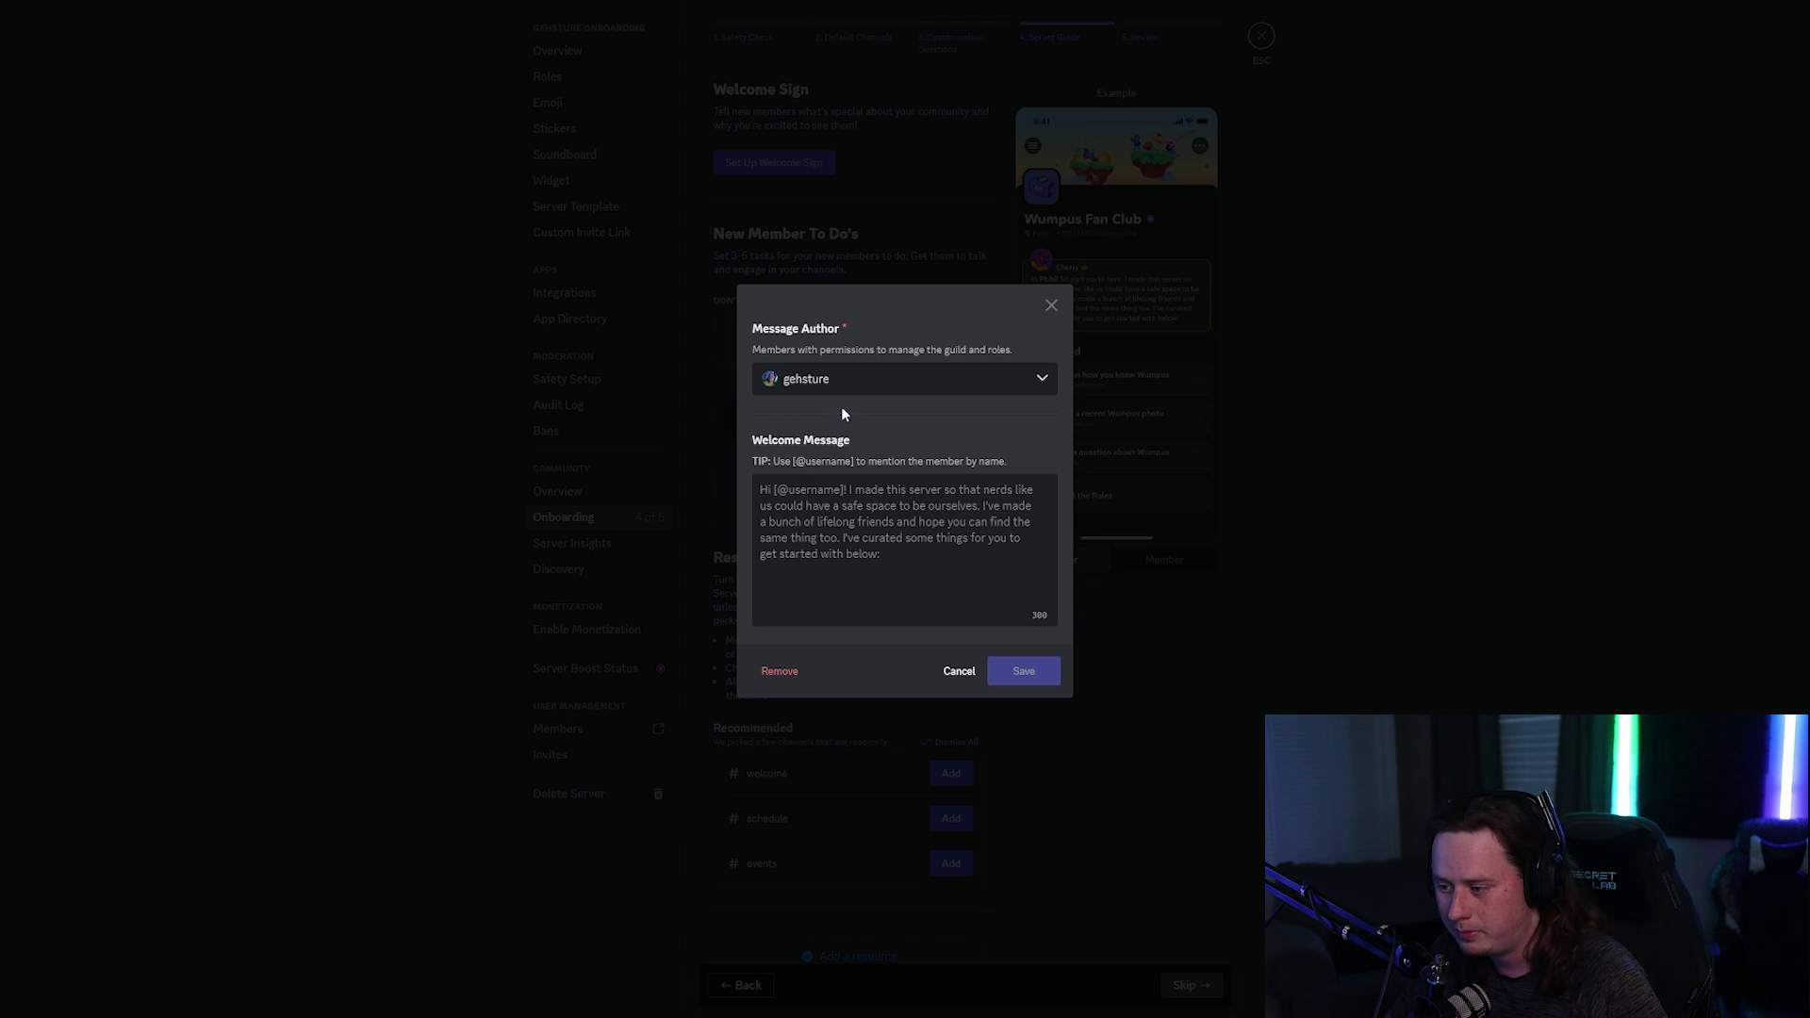
{"action": "key", "text": "Tab"}
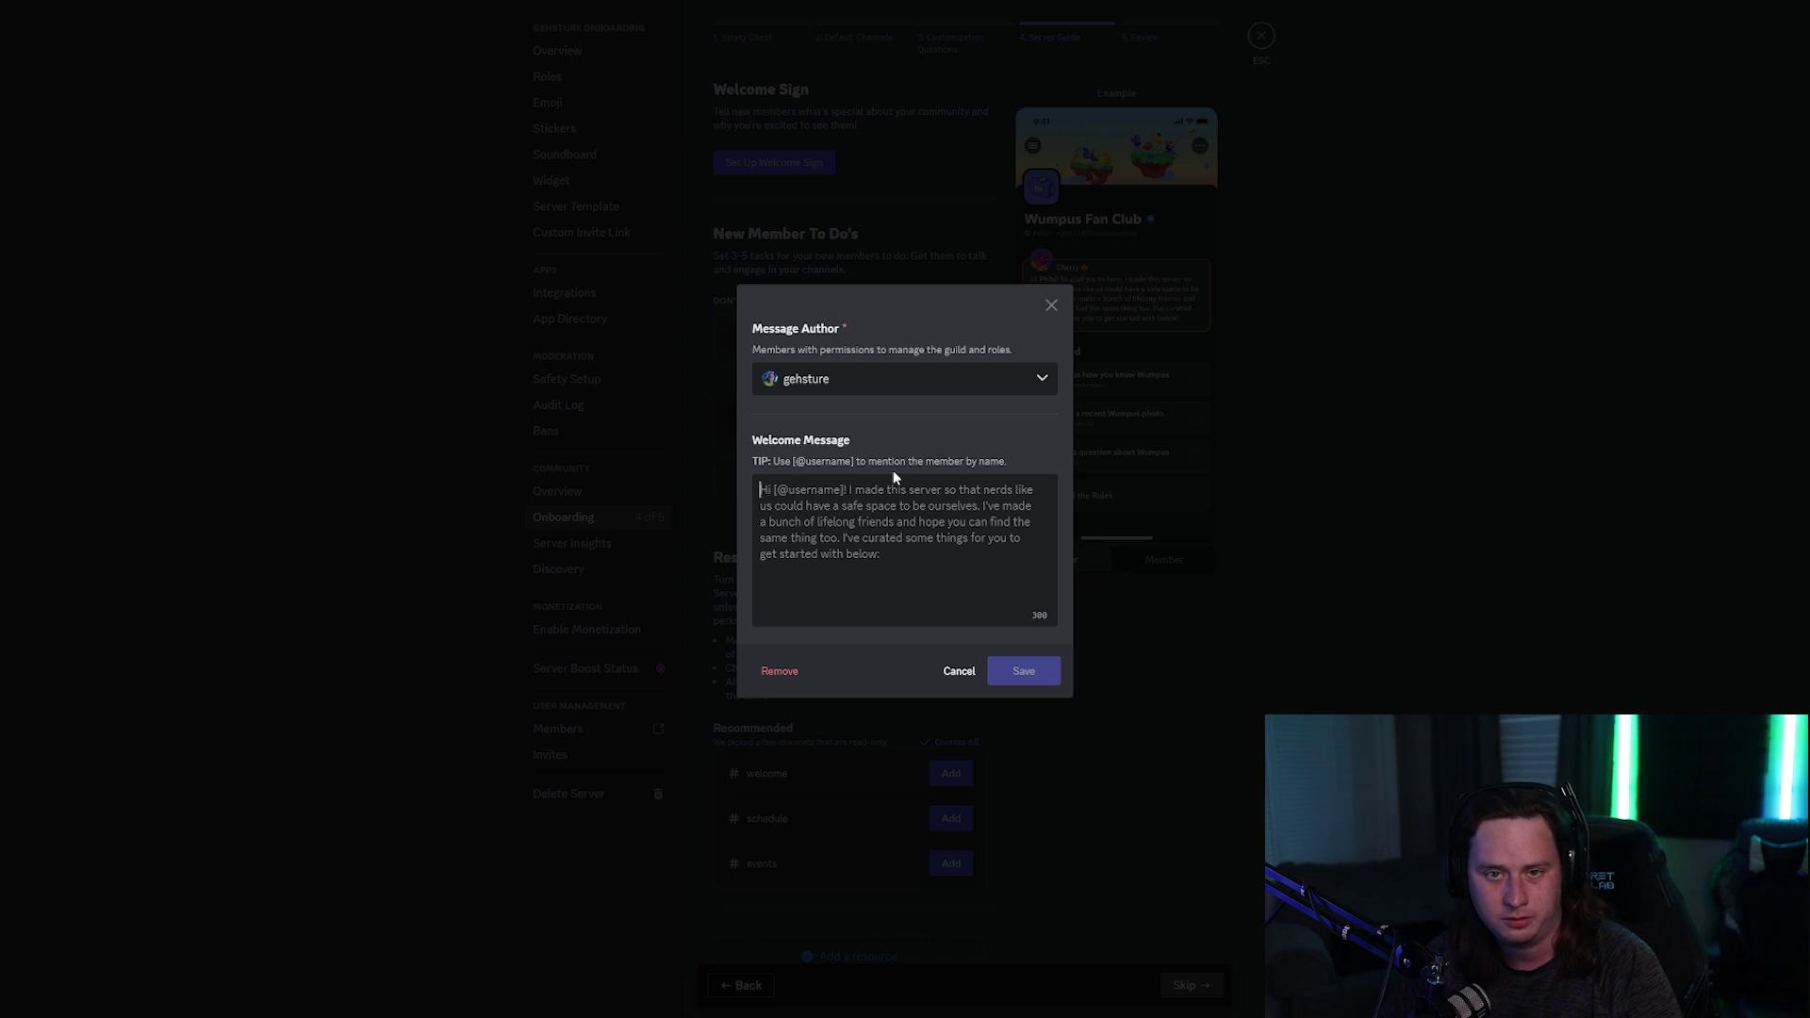
{"action": "type", "text": "Hey [@username], welcome to the server!"}
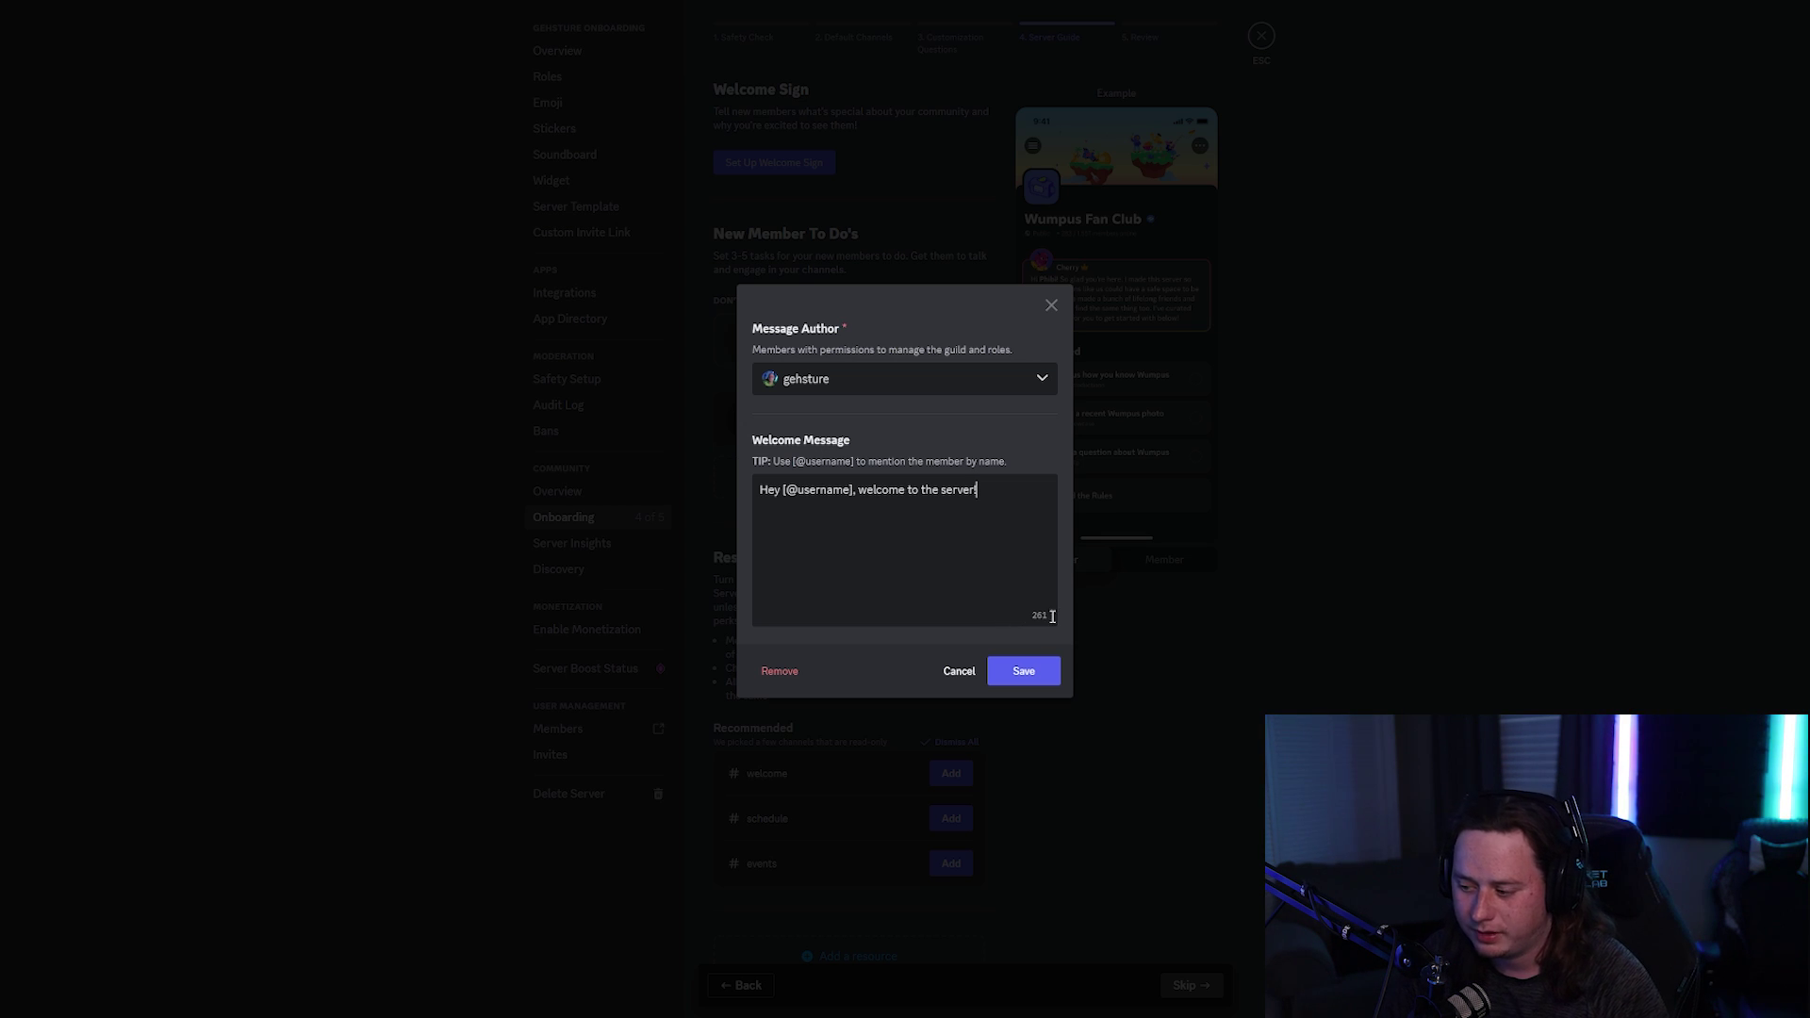
{"action": "left_click_drag", "start_coordinate": [760, 491], "coordinate": [984, 505]}
{"action": "left_click", "coordinate": [984, 504]}
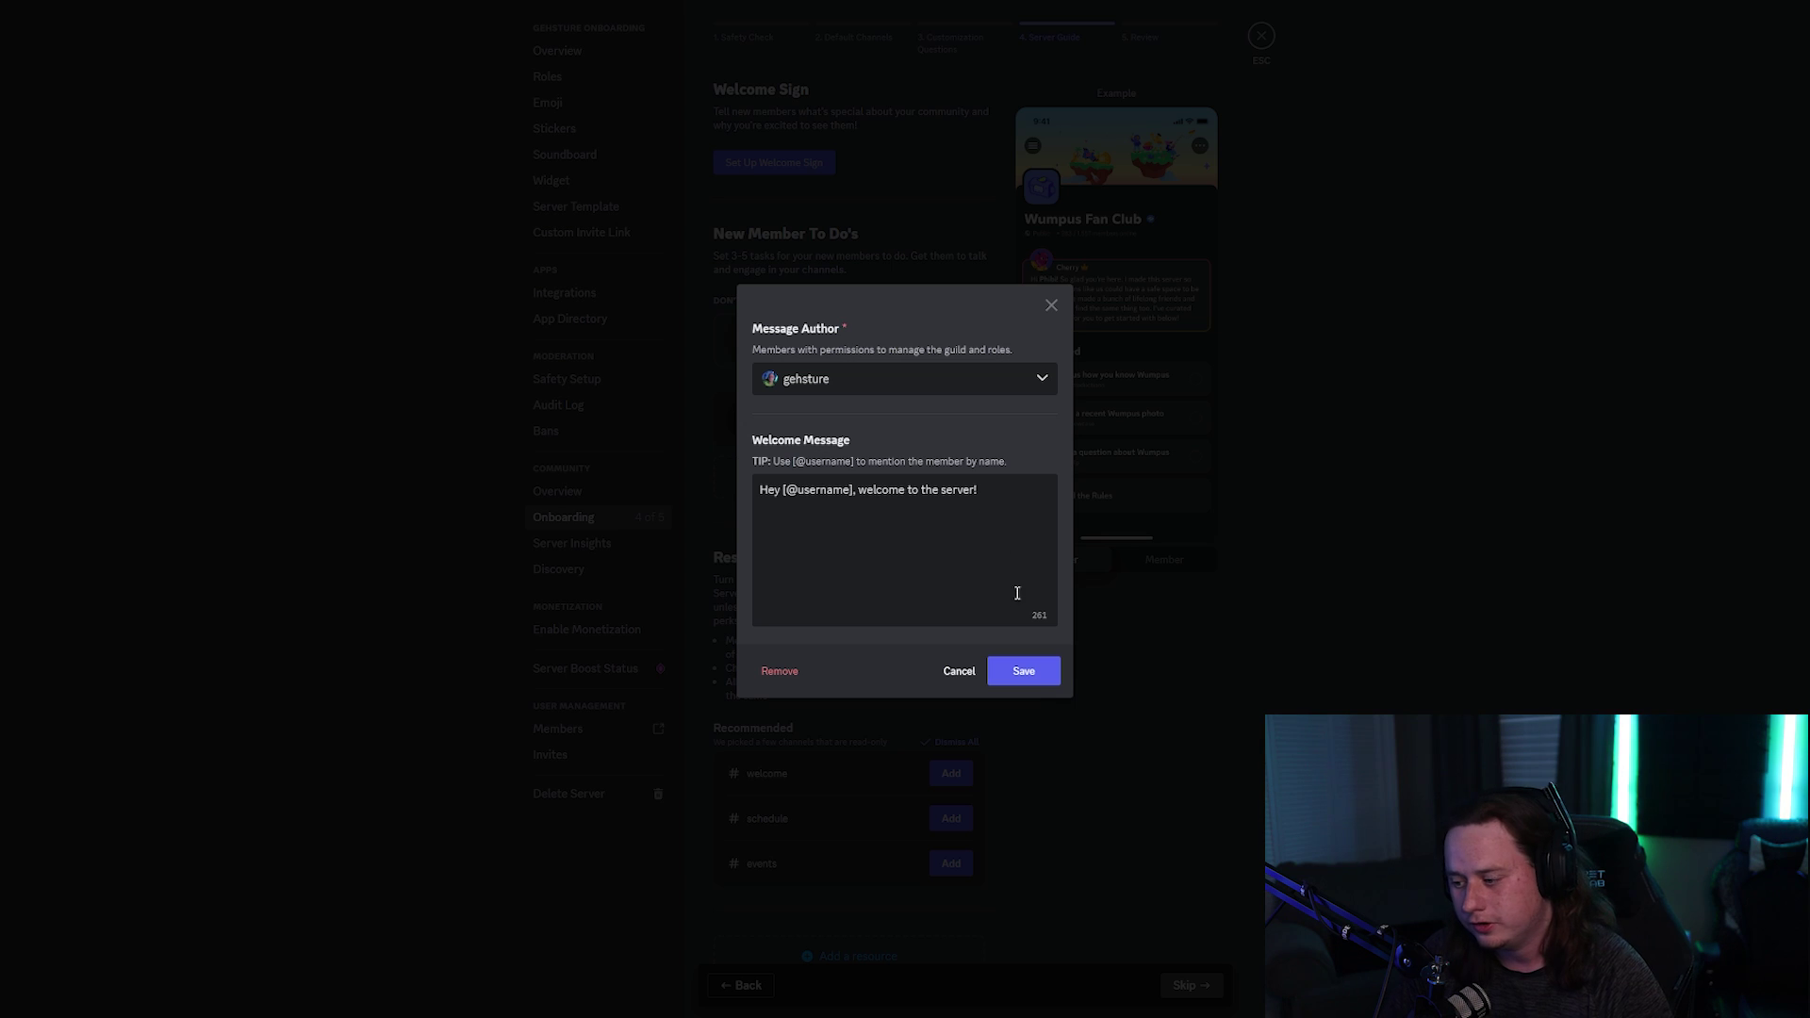
{"action": "left_click", "coordinate": [1031, 683]}
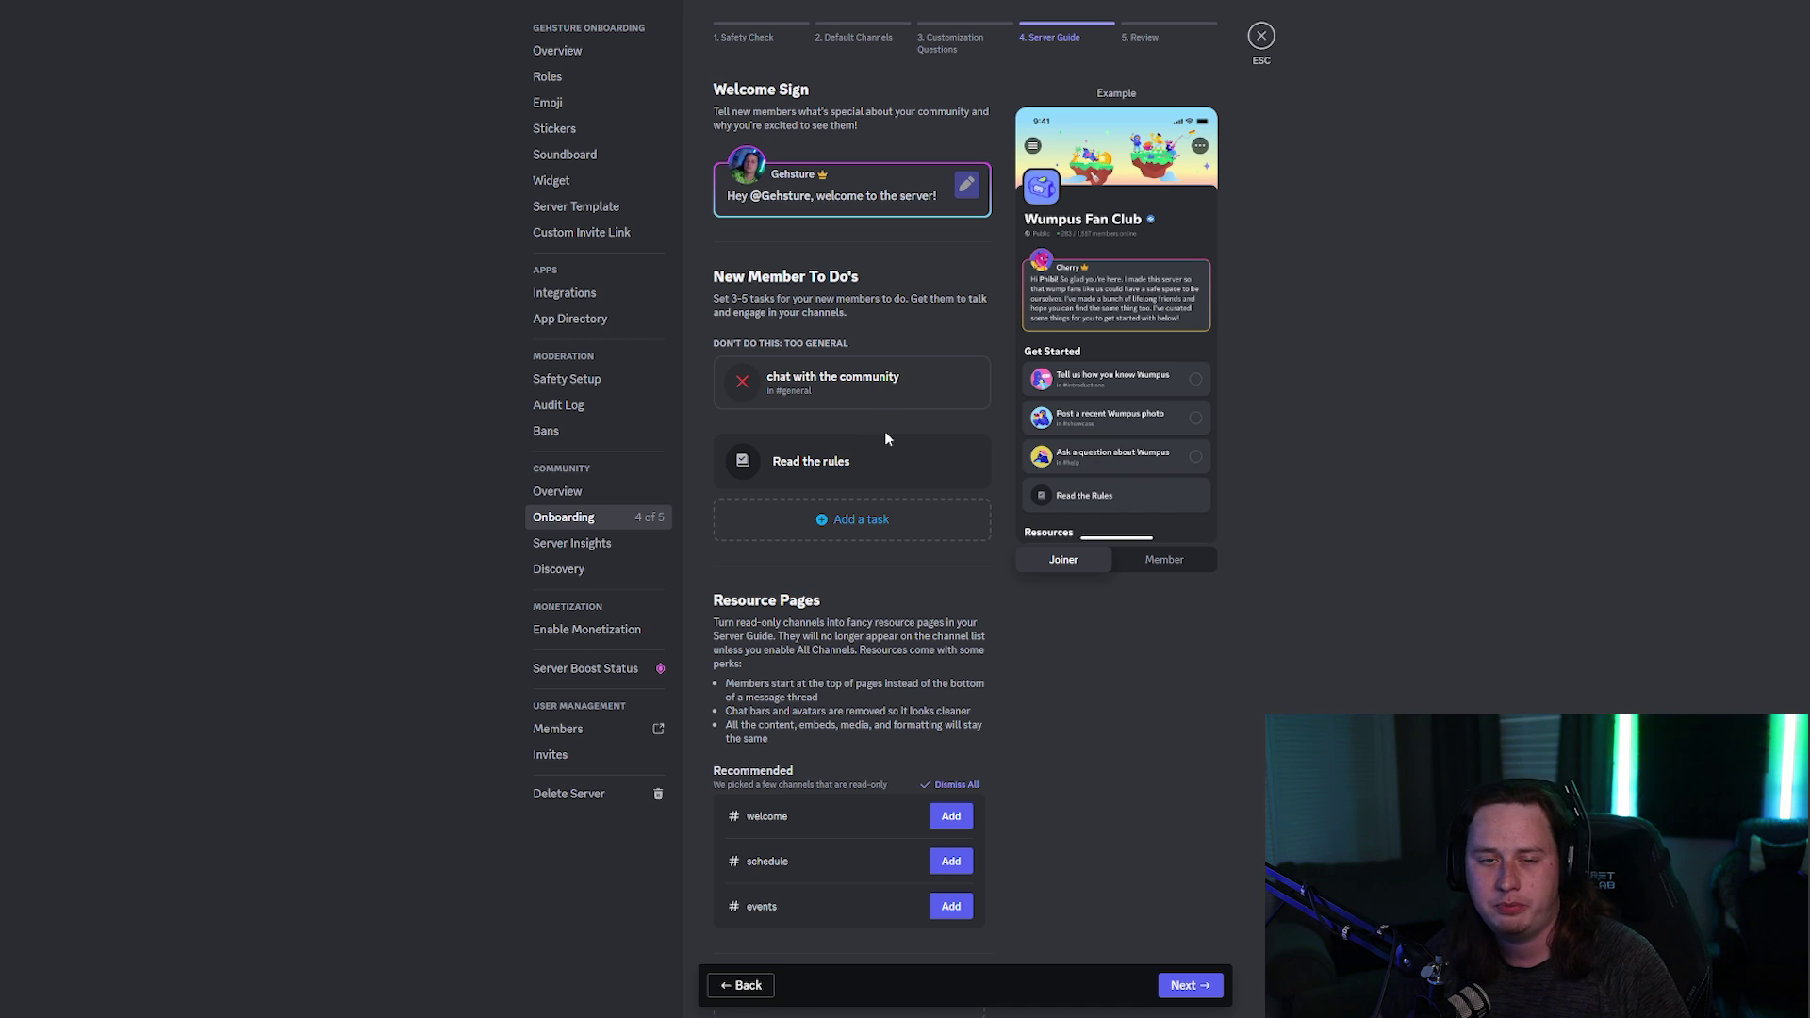
Step: Add a new-member task 'Introduce yourself to the community!' linked to #introductions
{"action": "left_click", "coordinate": [854, 520]}
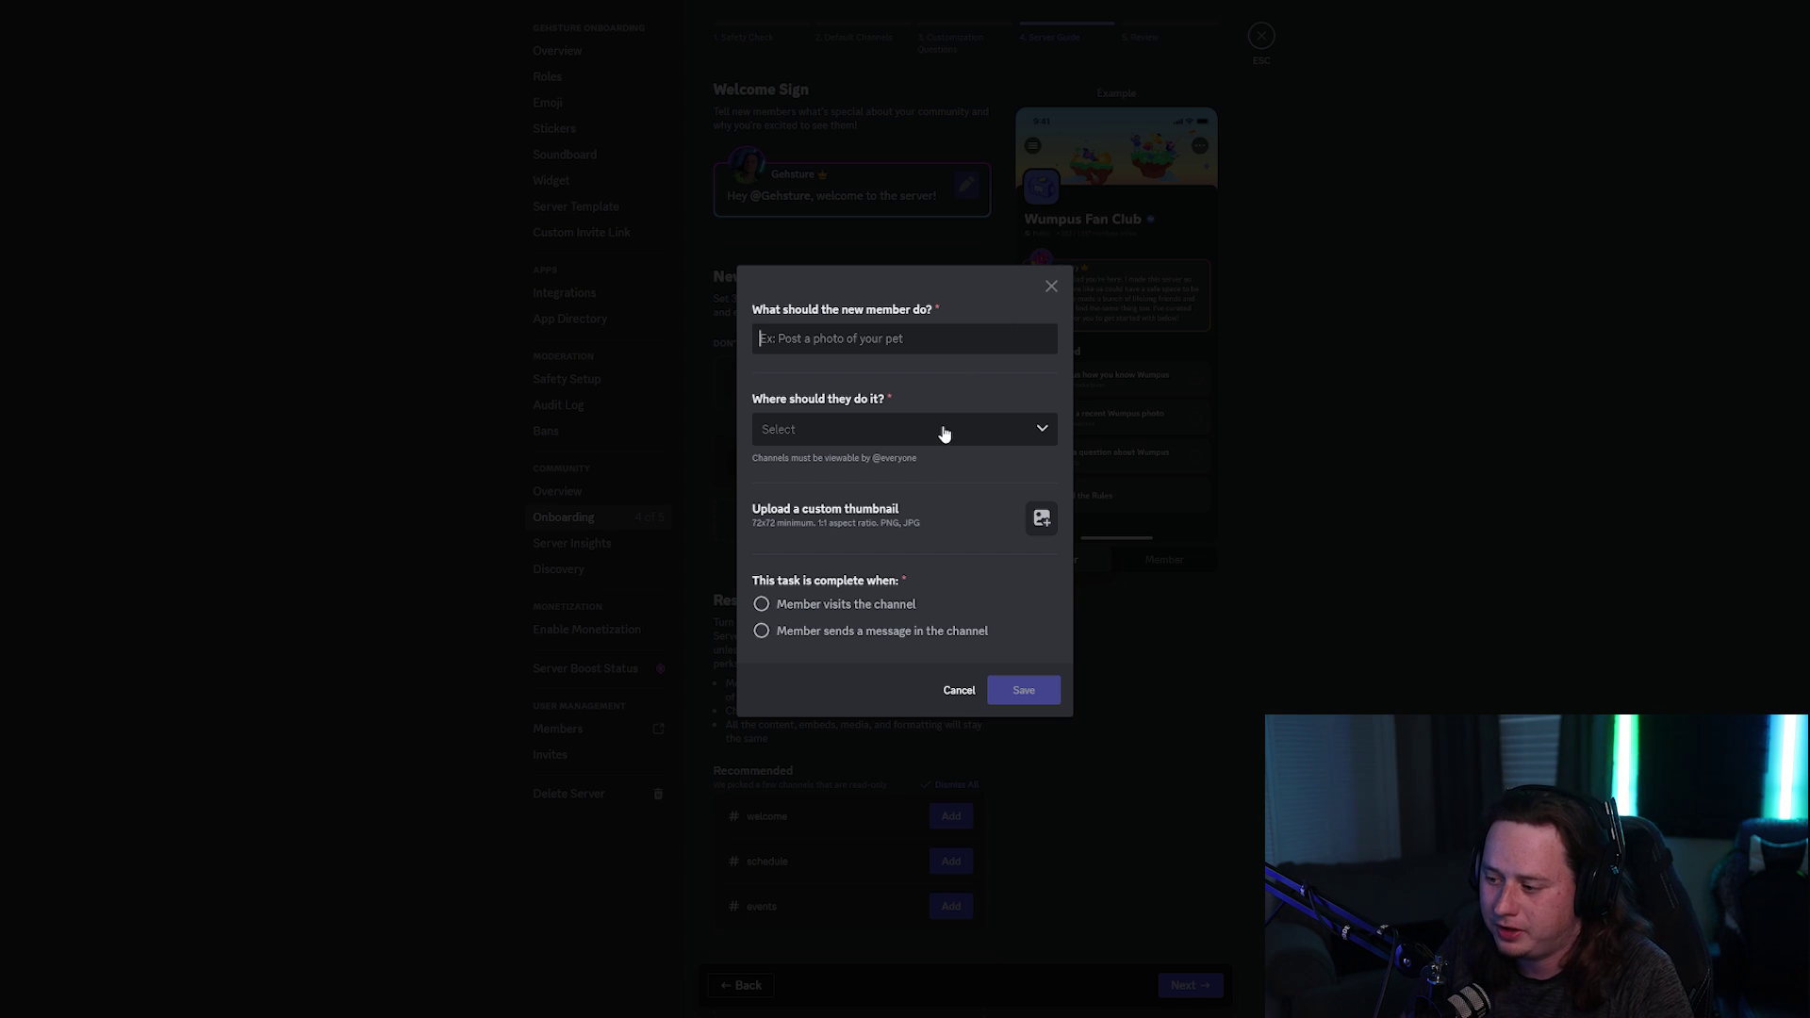
{"action": "left_click", "coordinate": [943, 433]}
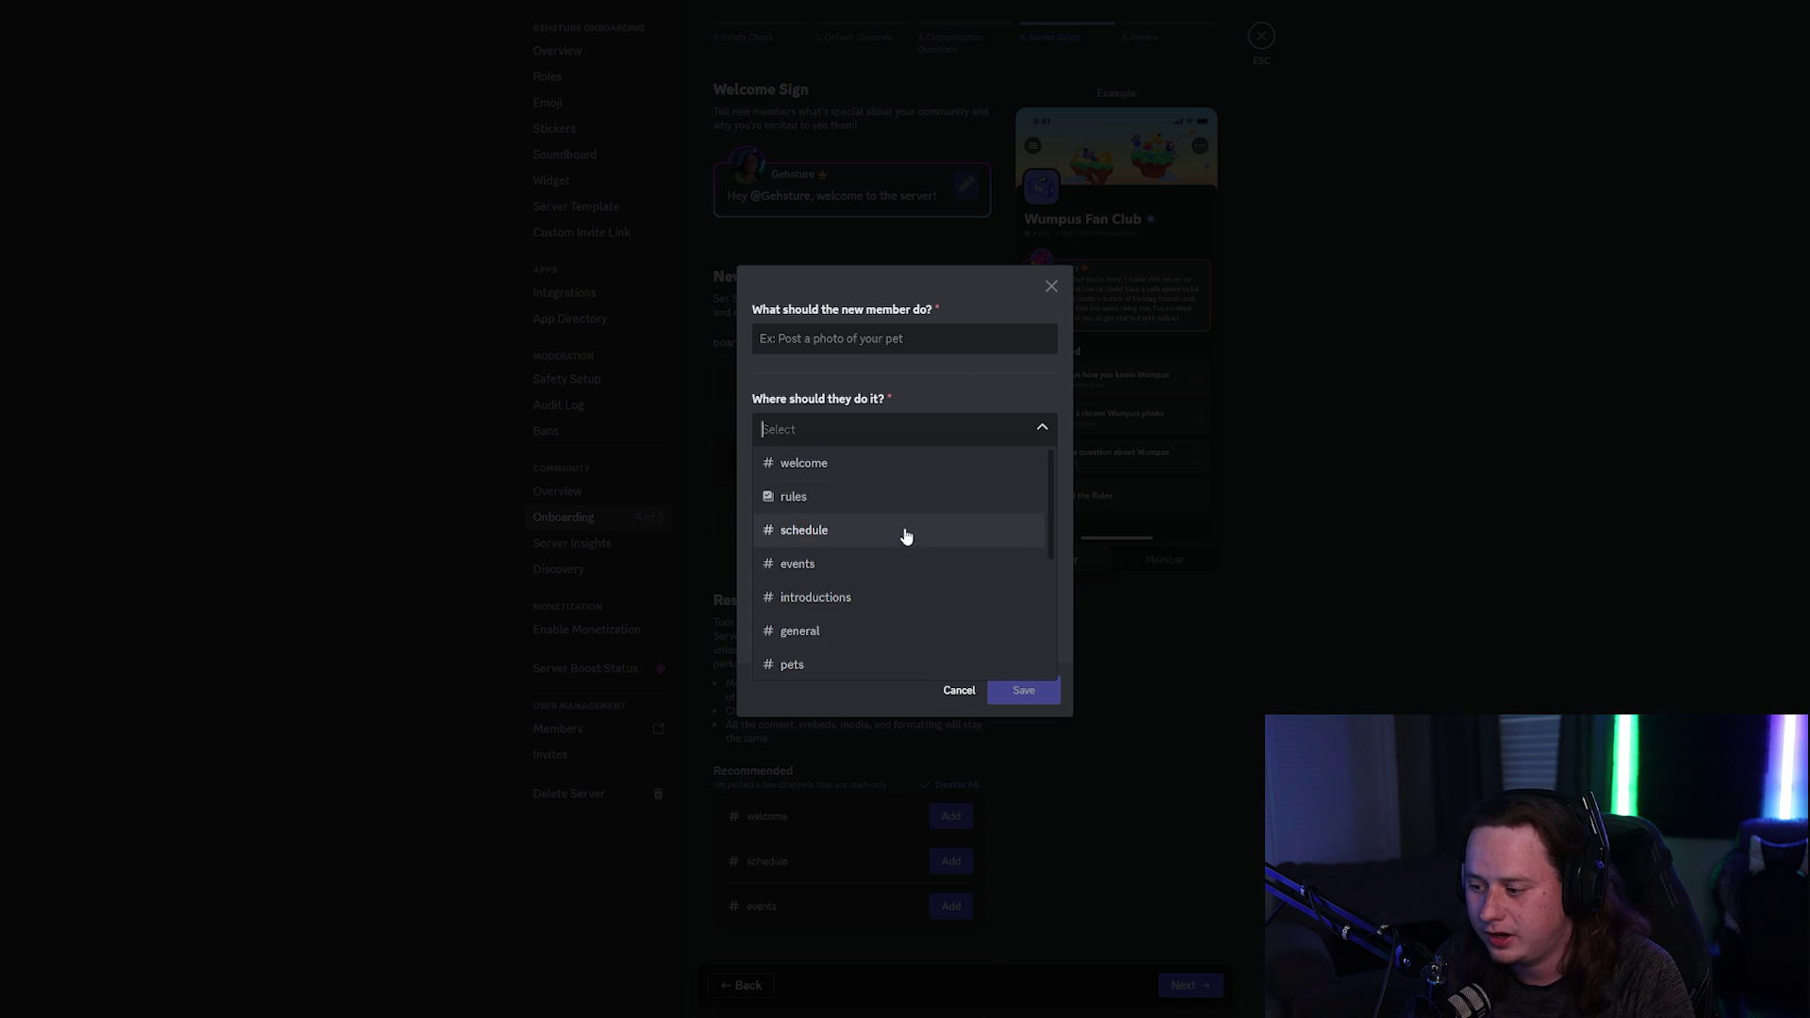
{"action": "left_click", "coordinate": [834, 606]}
{"action": "left_click", "coordinate": [903, 343]}
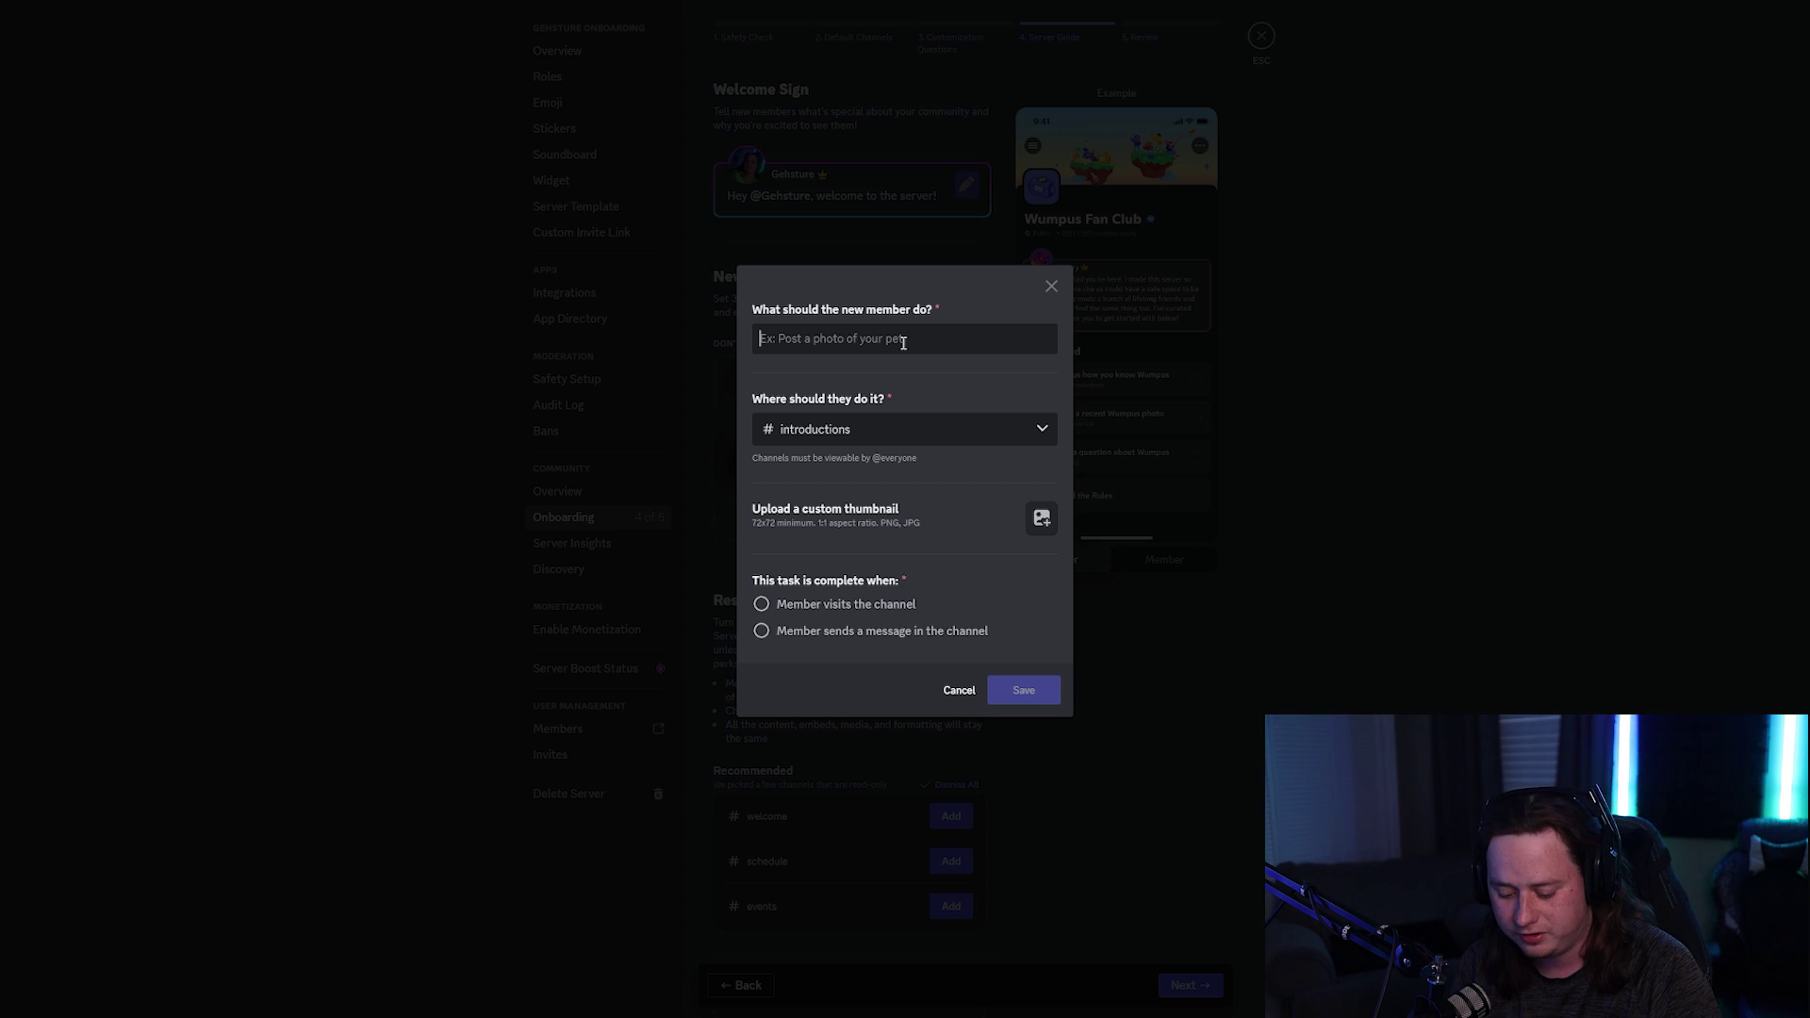
{"action": "type", "text": "Introduce yourself to the community!"}
{"action": "triple_click", "coordinate": [976, 343]}
{"action": "left_click", "coordinate": [999, 342]}
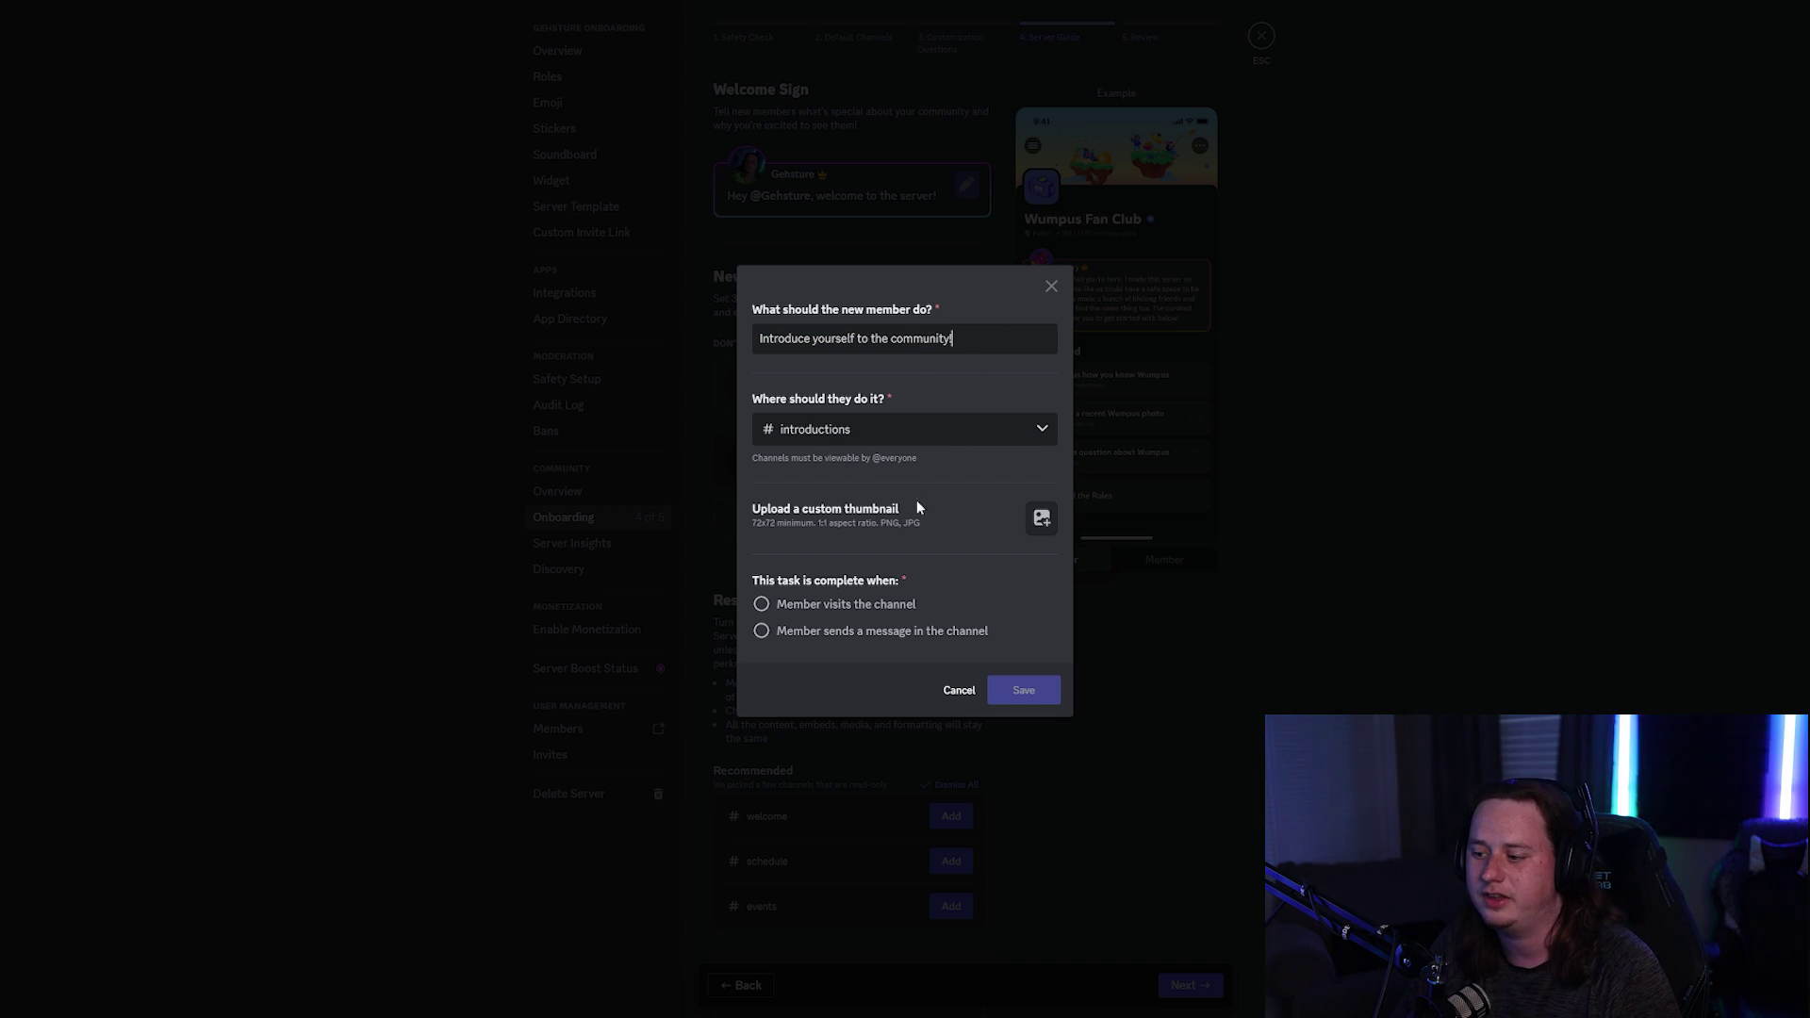
Step: Give the task a wave emoji thumbnail, complete on 'Member sends a message', and save
{"action": "left_click", "coordinate": [1040, 524]}
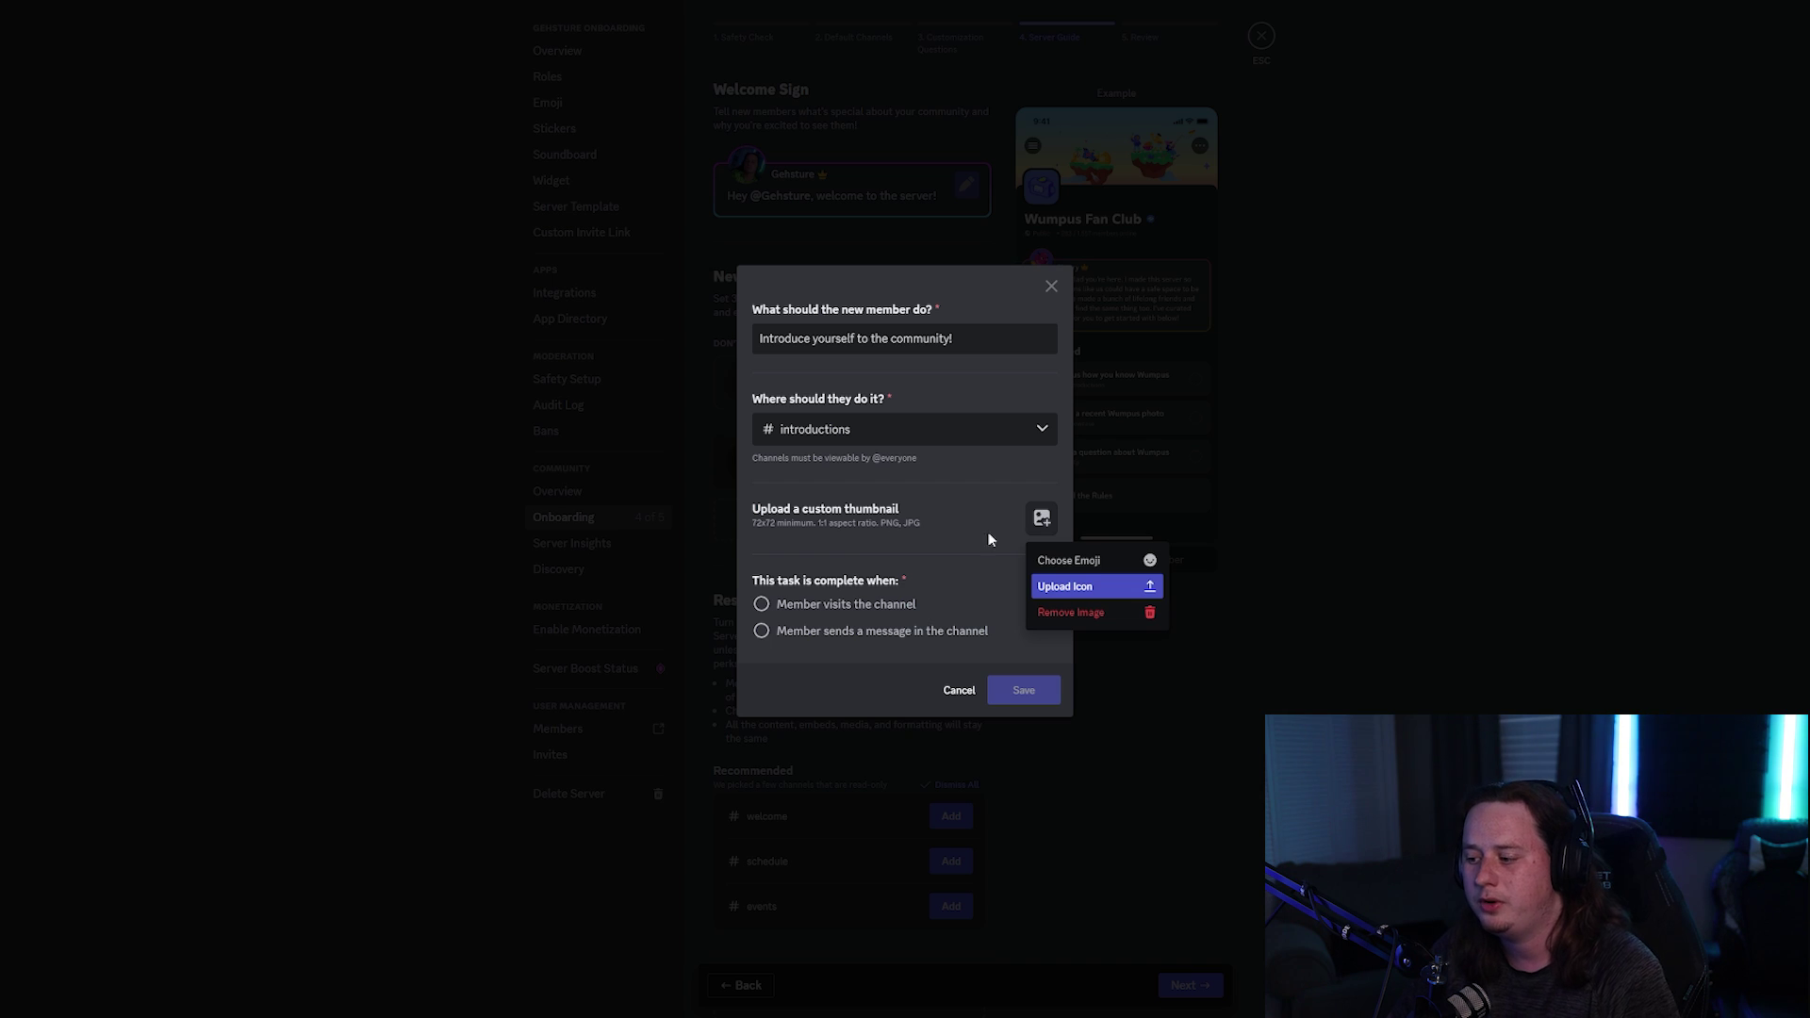
{"action": "left_click", "coordinate": [1113, 561]}
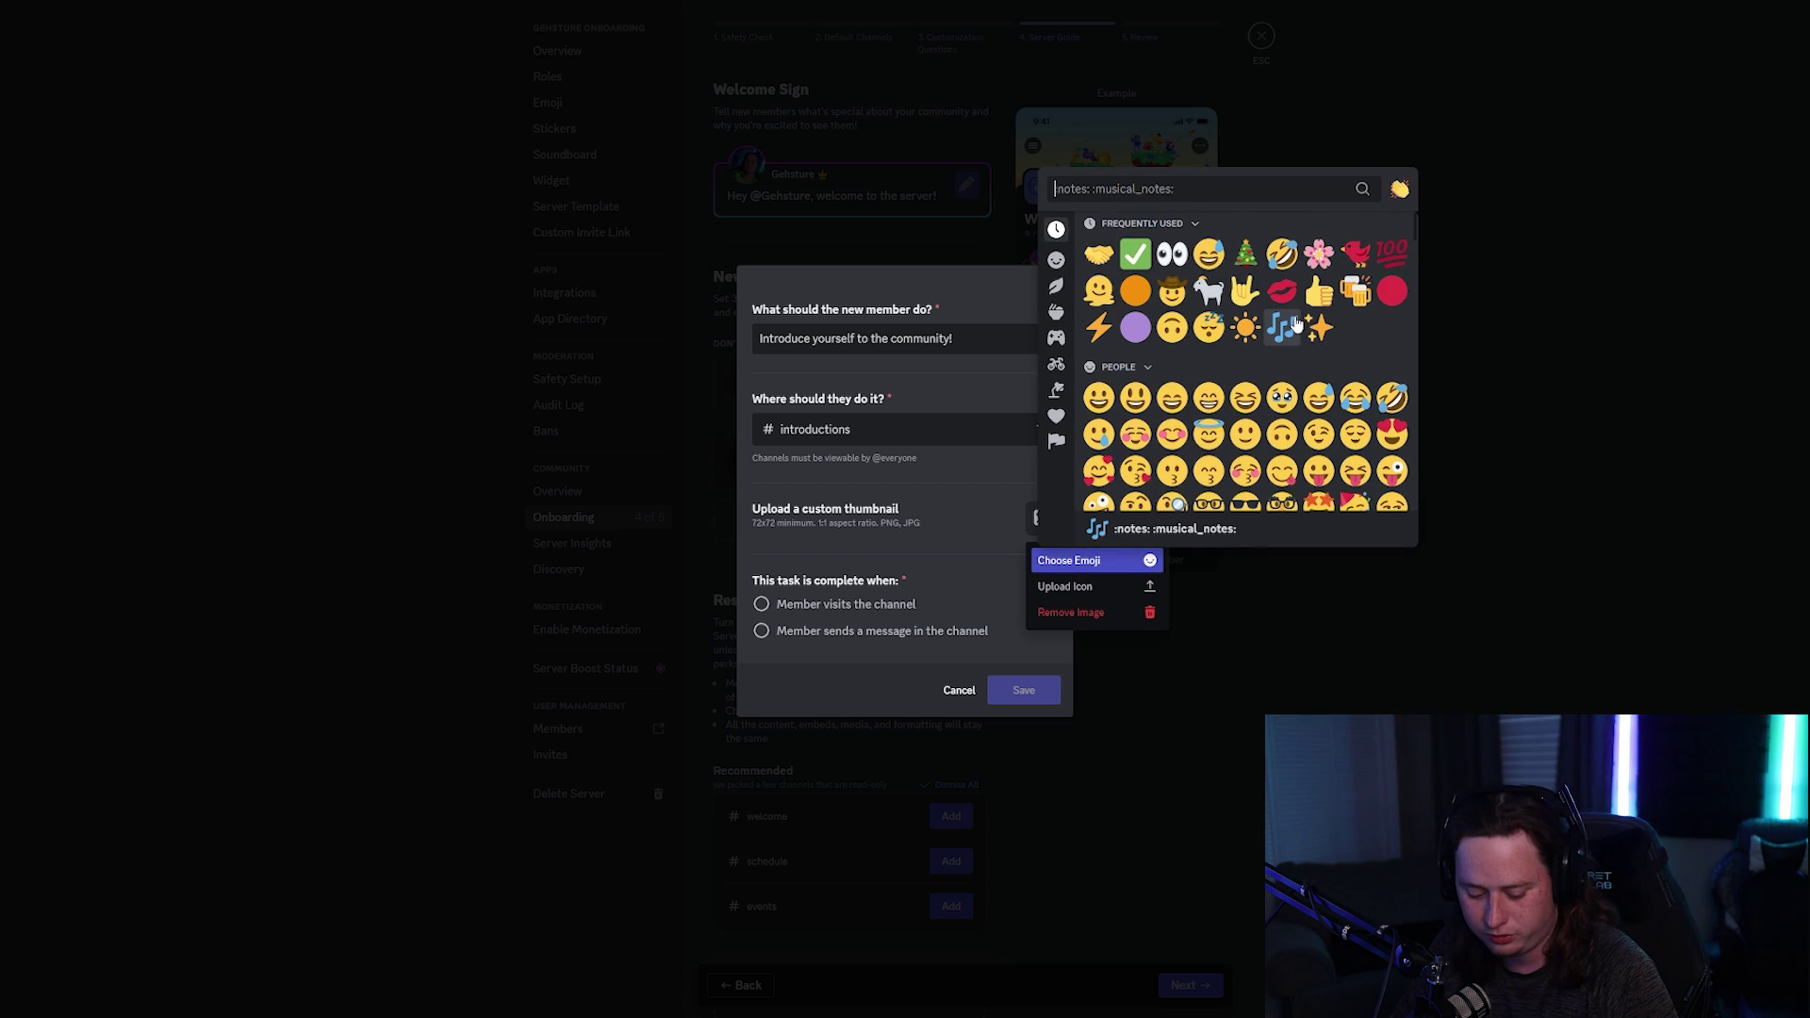
{"action": "type", "text": "wave"}
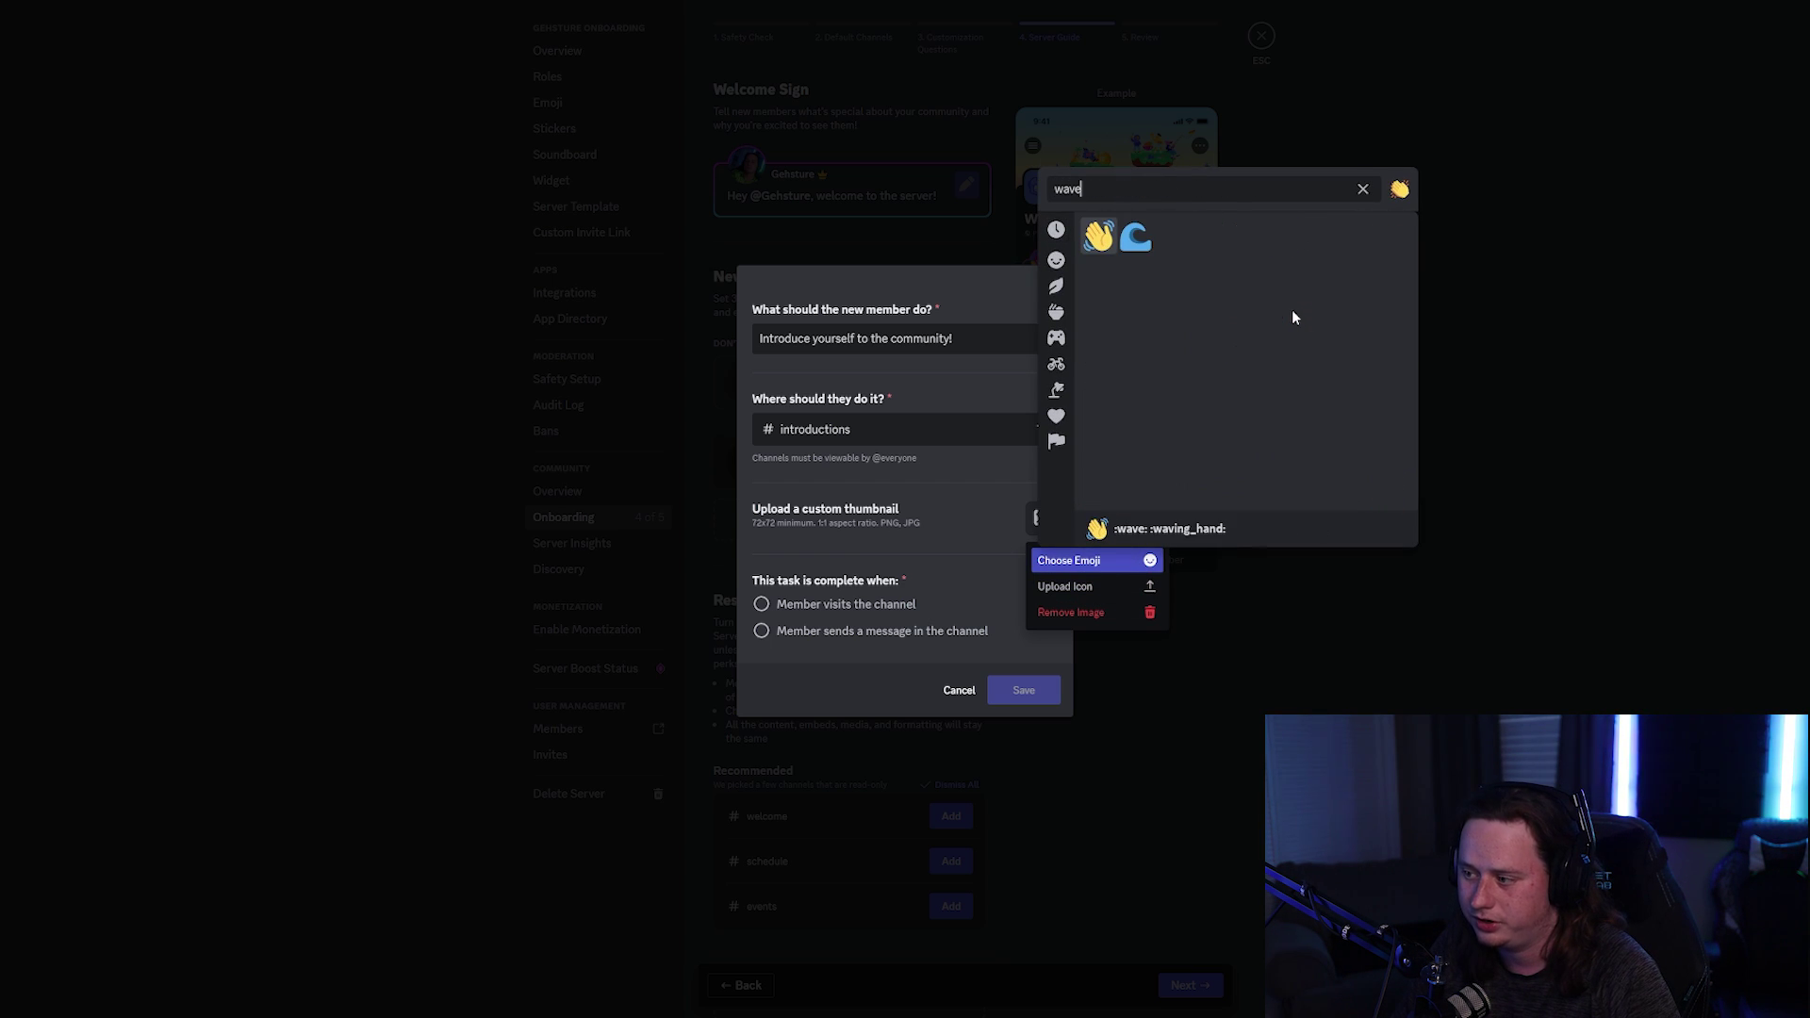
{"action": "left_click", "coordinate": [1100, 237]}
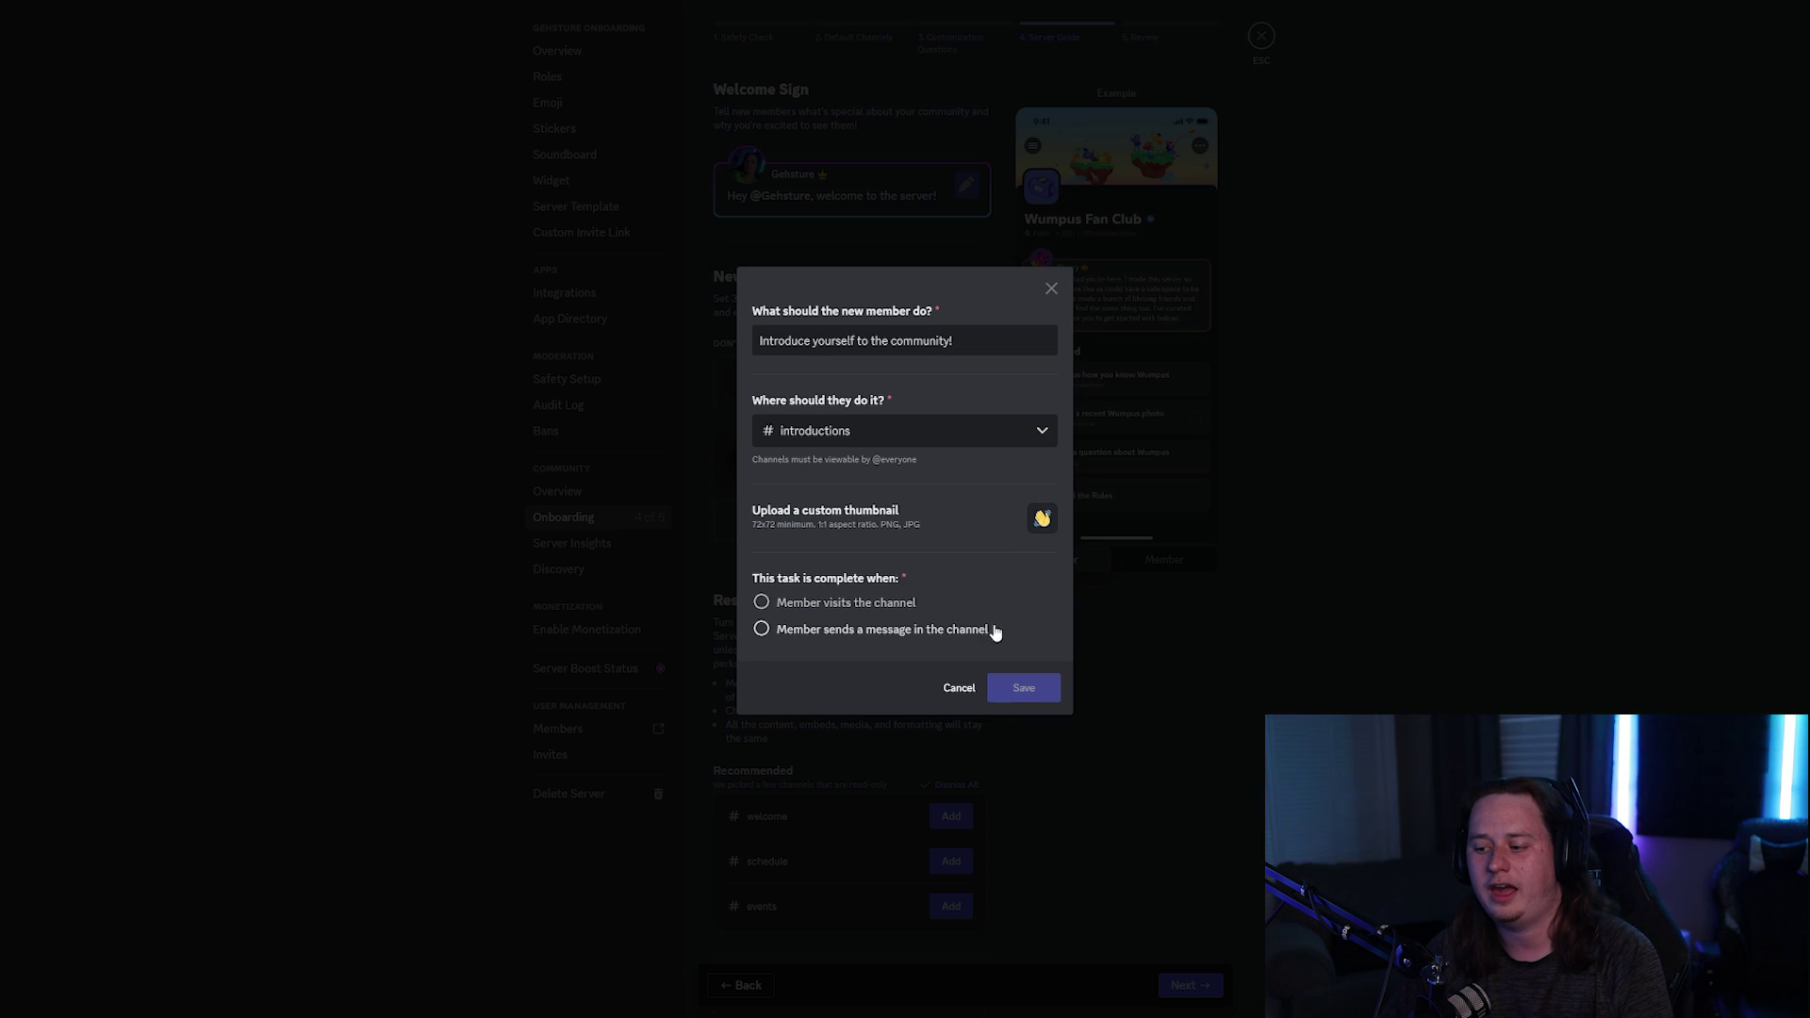
{"action": "left_click", "coordinate": [902, 609]}
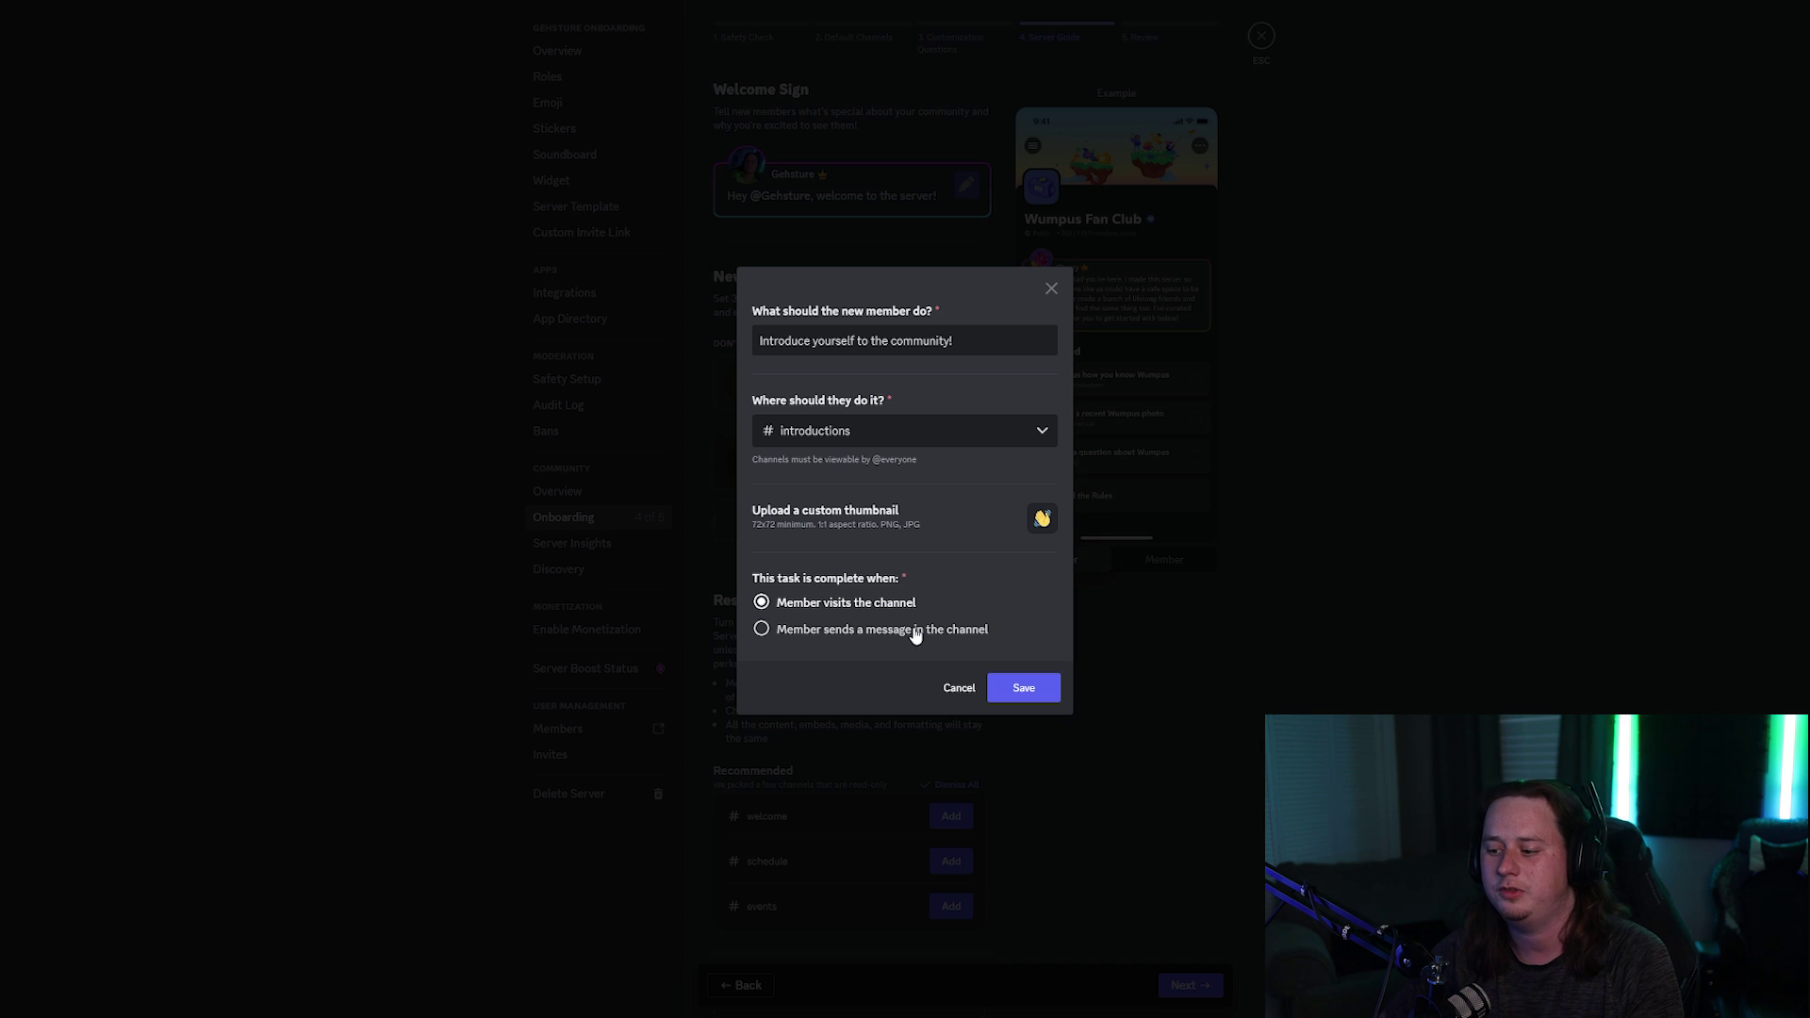
{"action": "left_click", "coordinate": [839, 638]}
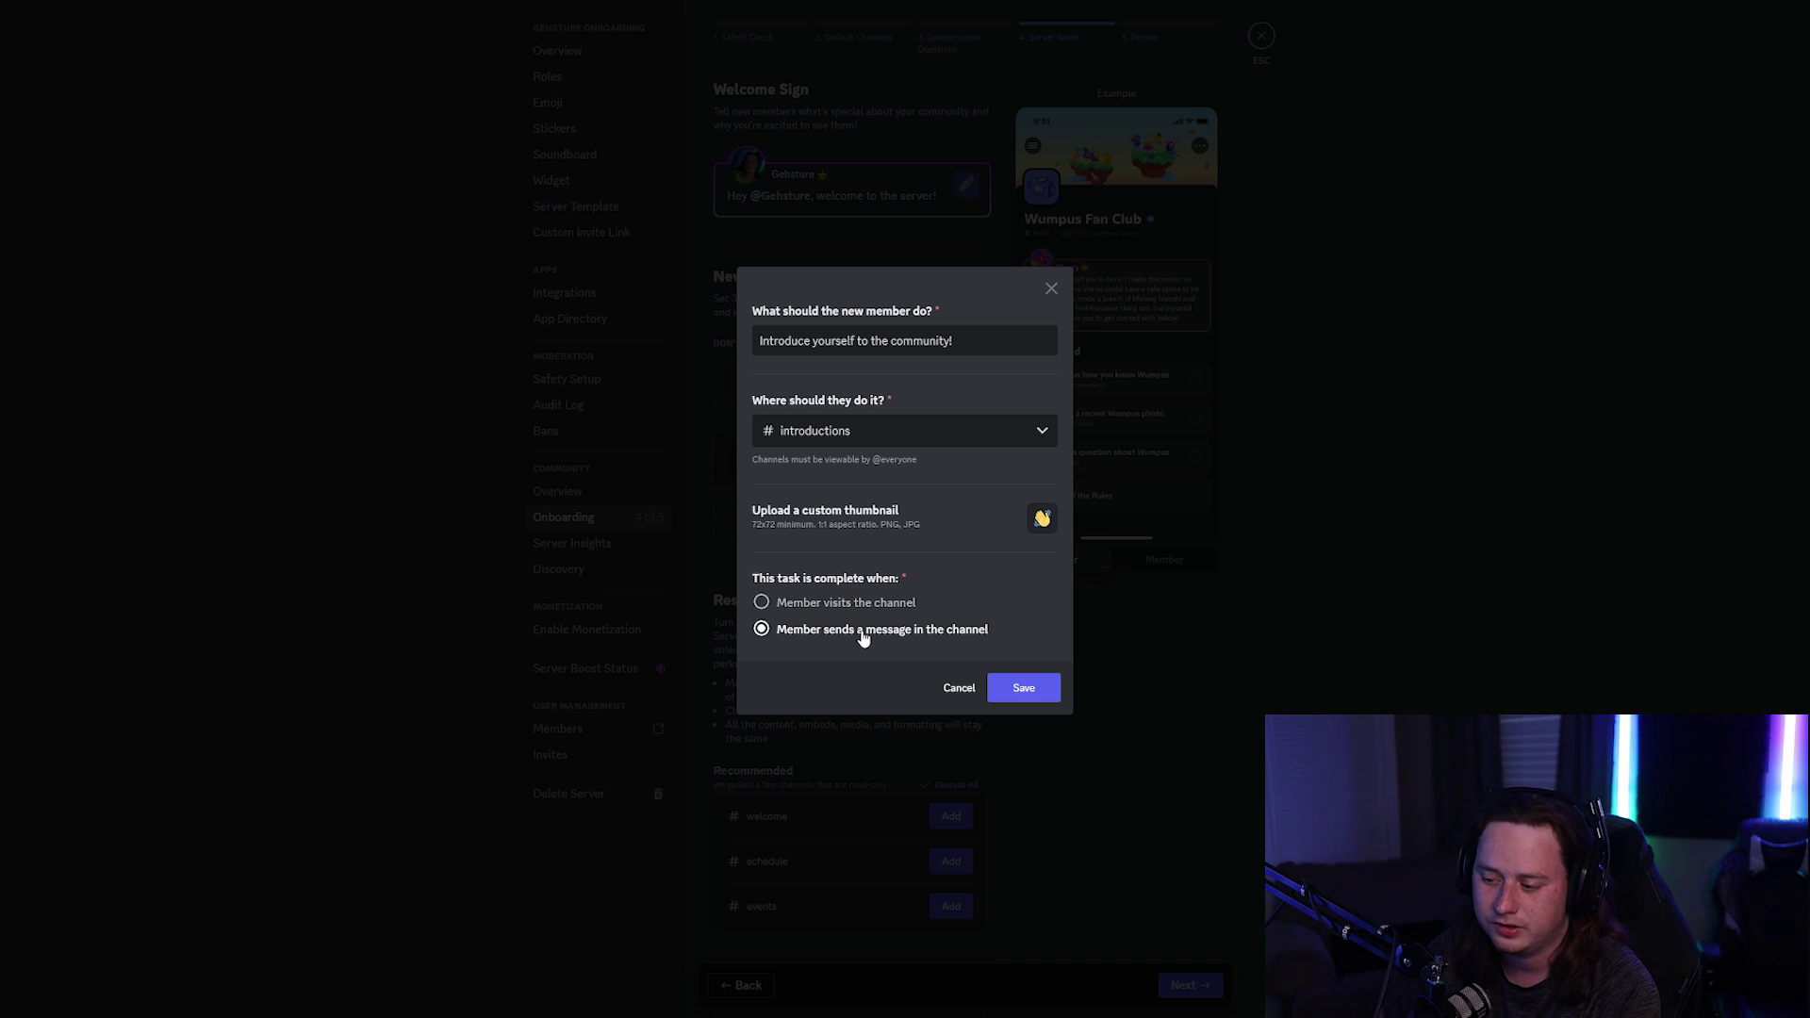
{"action": "left_click", "coordinate": [1027, 684]}
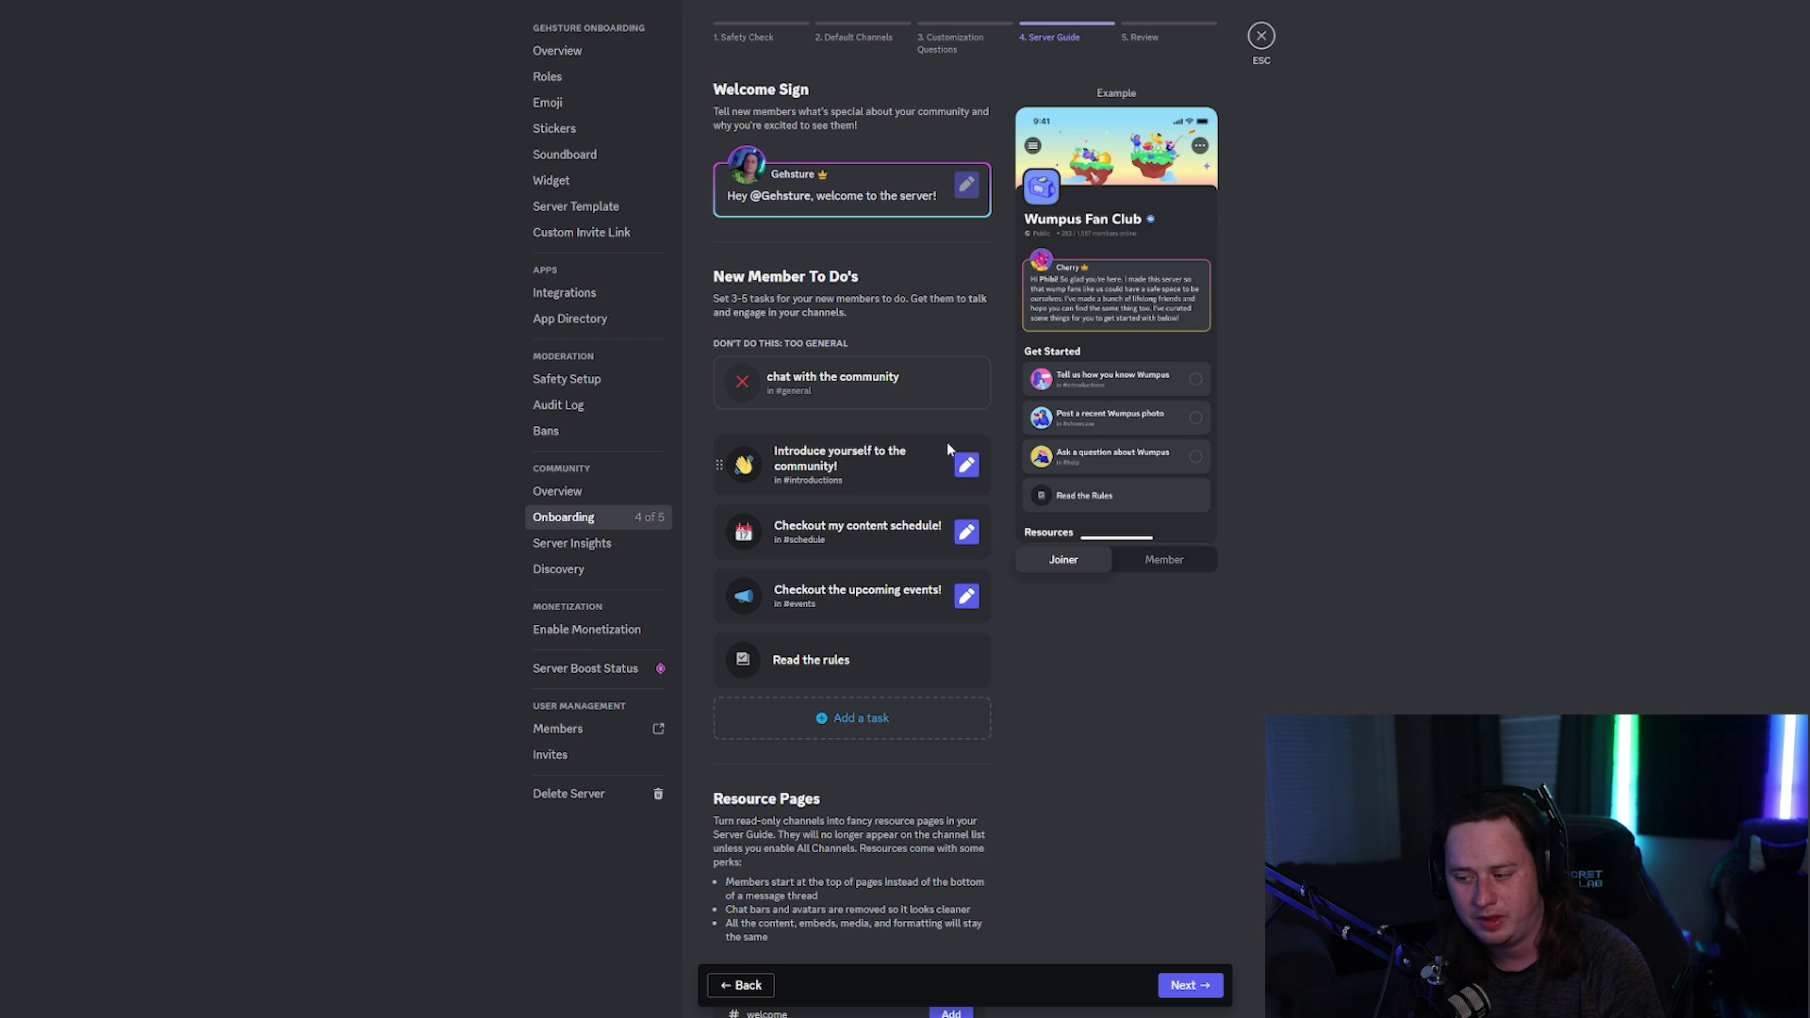
{"action": "left_click", "coordinate": [966, 532]}
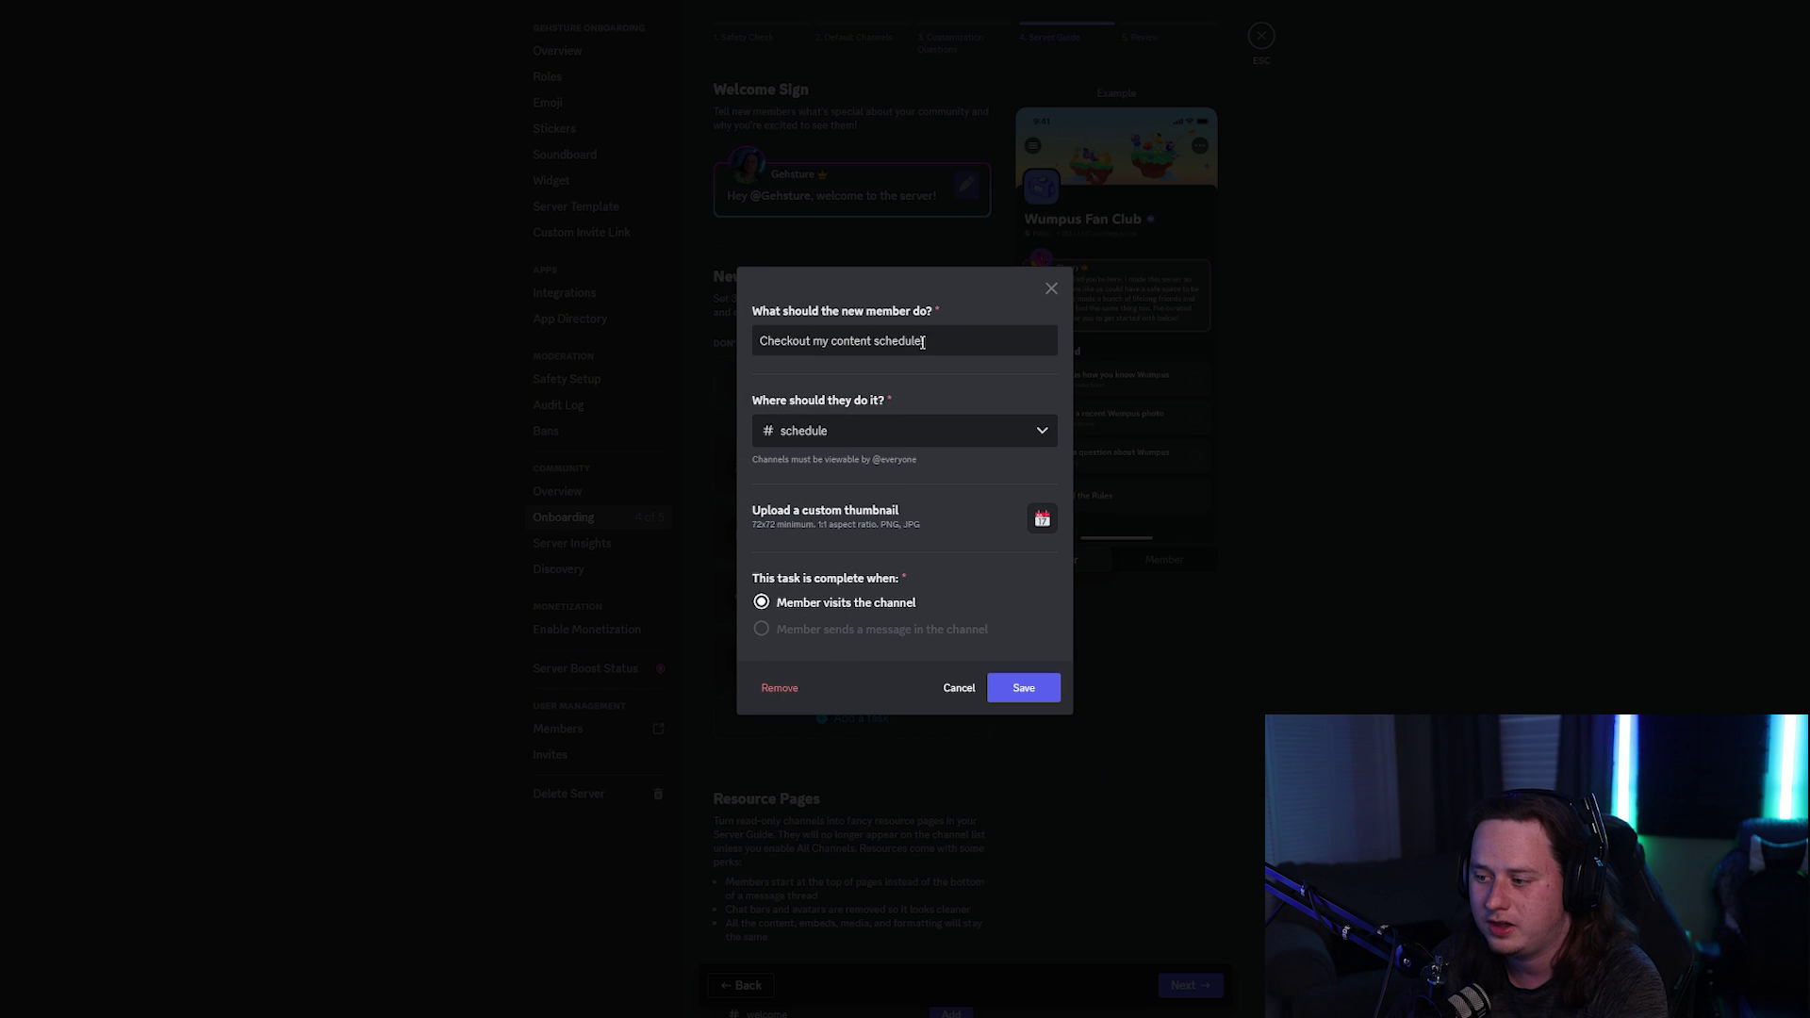
{"action": "left_click_drag", "start_coordinate": [933, 343], "coordinate": [732, 357]}
{"action": "left_click", "coordinate": [945, 386]}
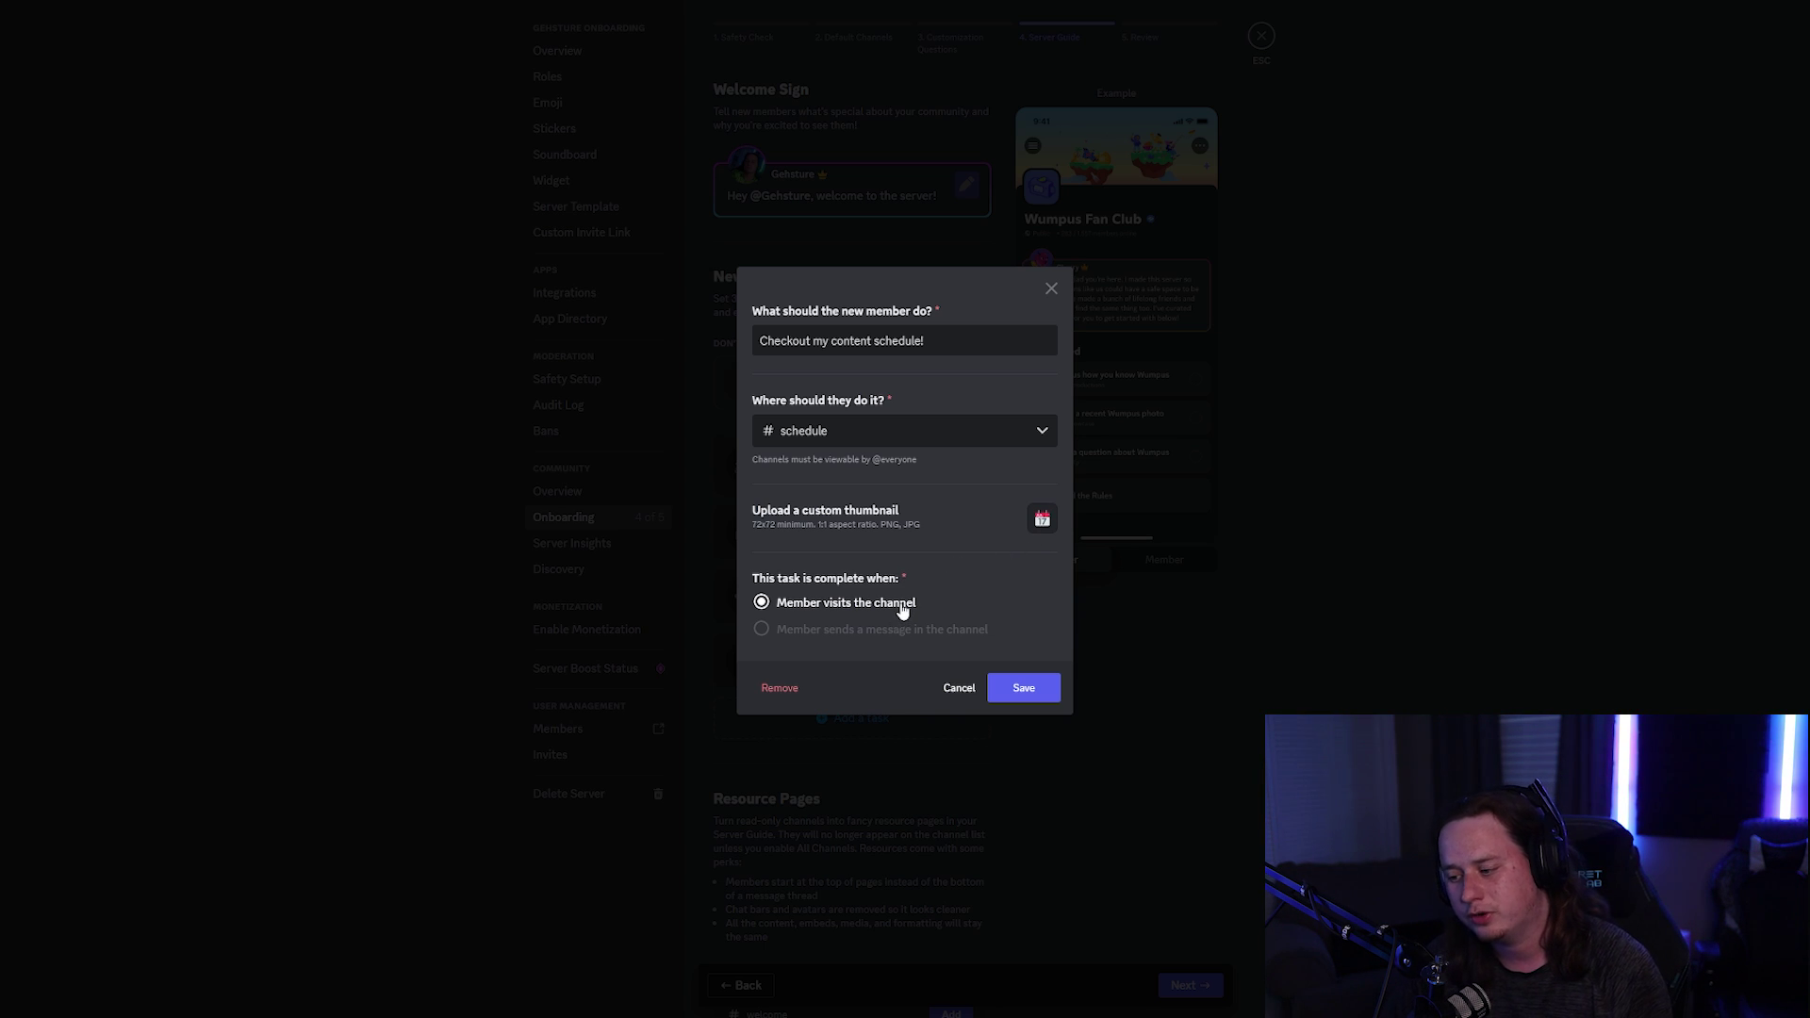
{"action": "left_click", "coordinate": [1045, 693]}
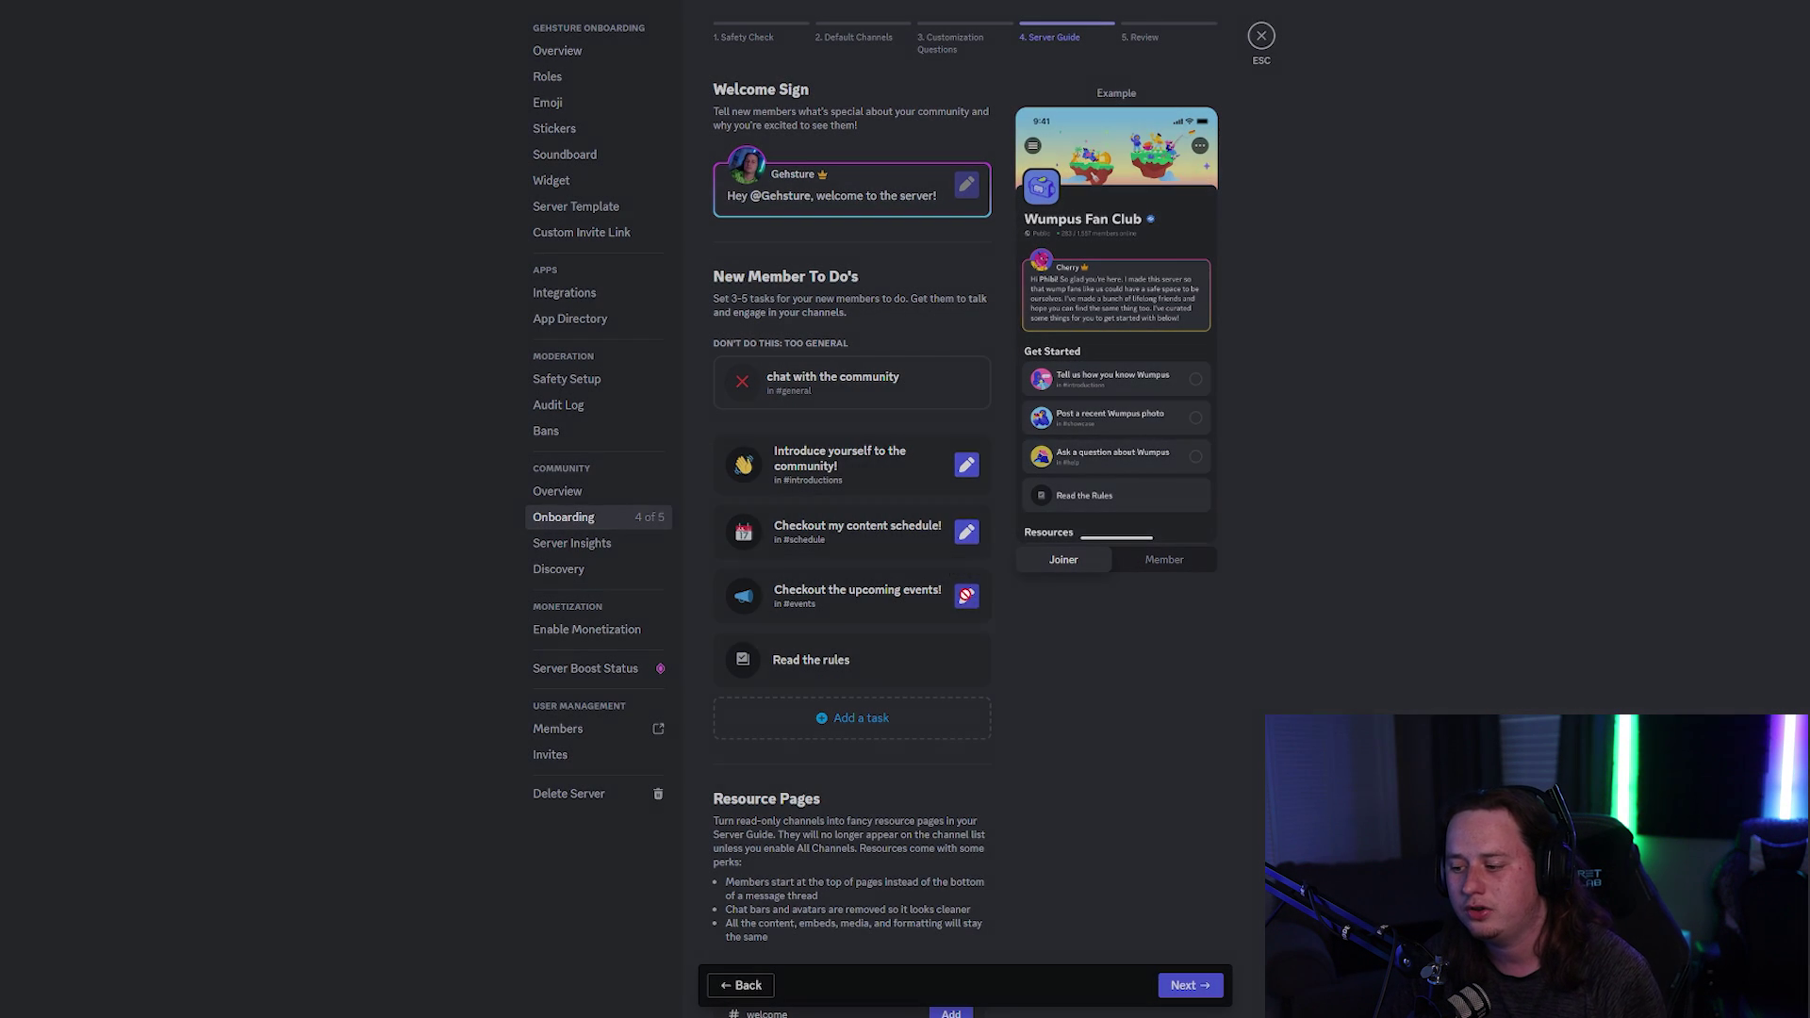
{"action": "left_click", "coordinate": [966, 595]}
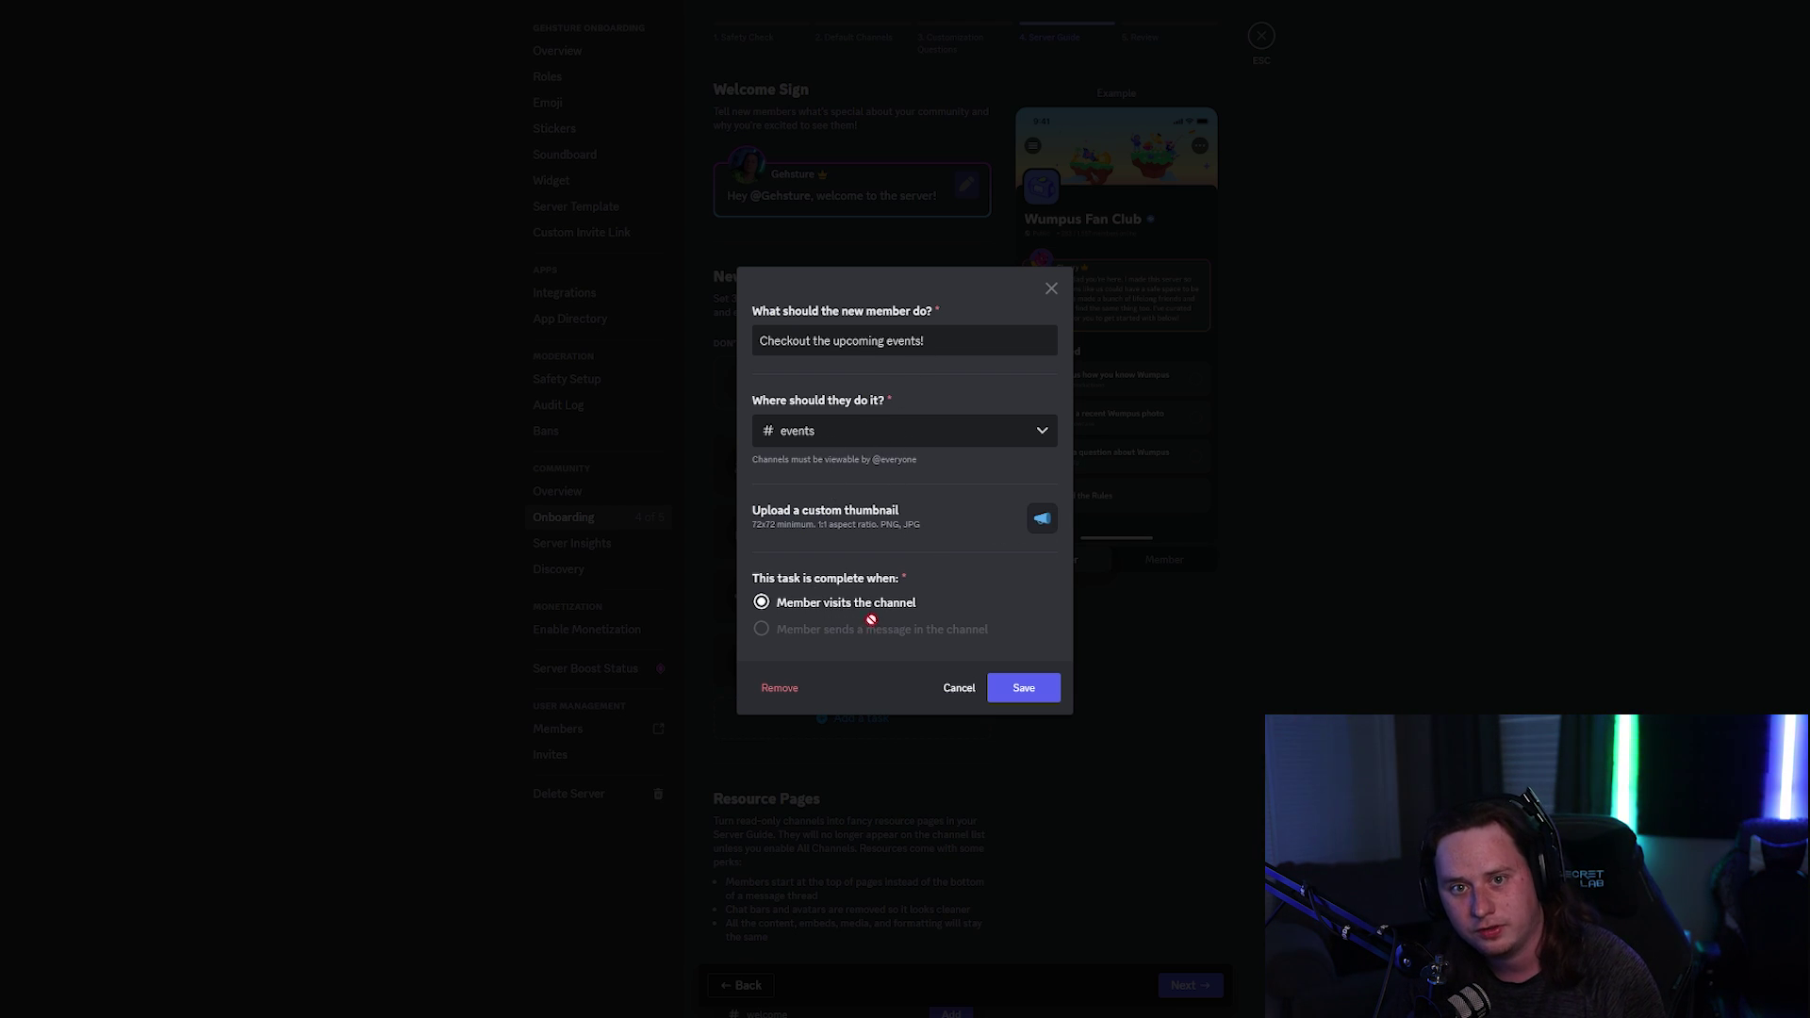
{"action": "left_click", "coordinate": [1048, 689]}
{"action": "scroll", "coordinate": [1120, 677], "scroll_direction": "down", "scroll_amount": 2}
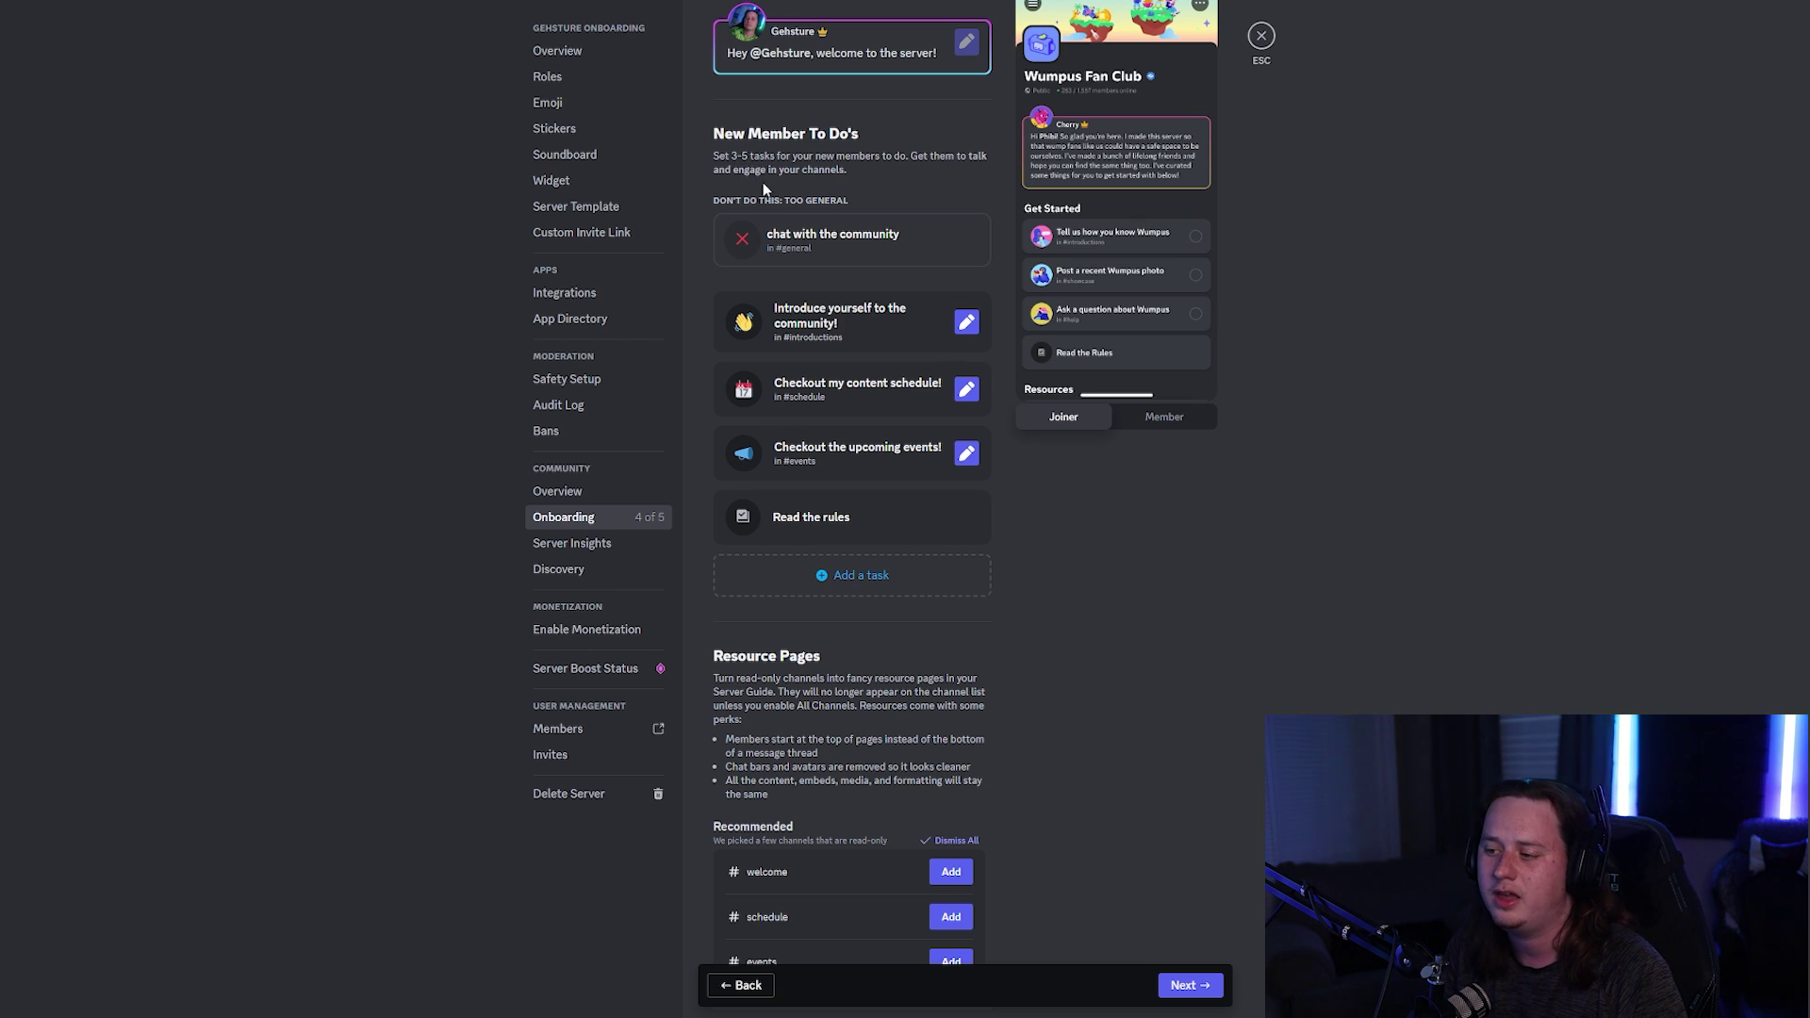
{"action": "scroll", "coordinate": [761, 183], "scroll_direction": "down", "scroll_amount": 1}
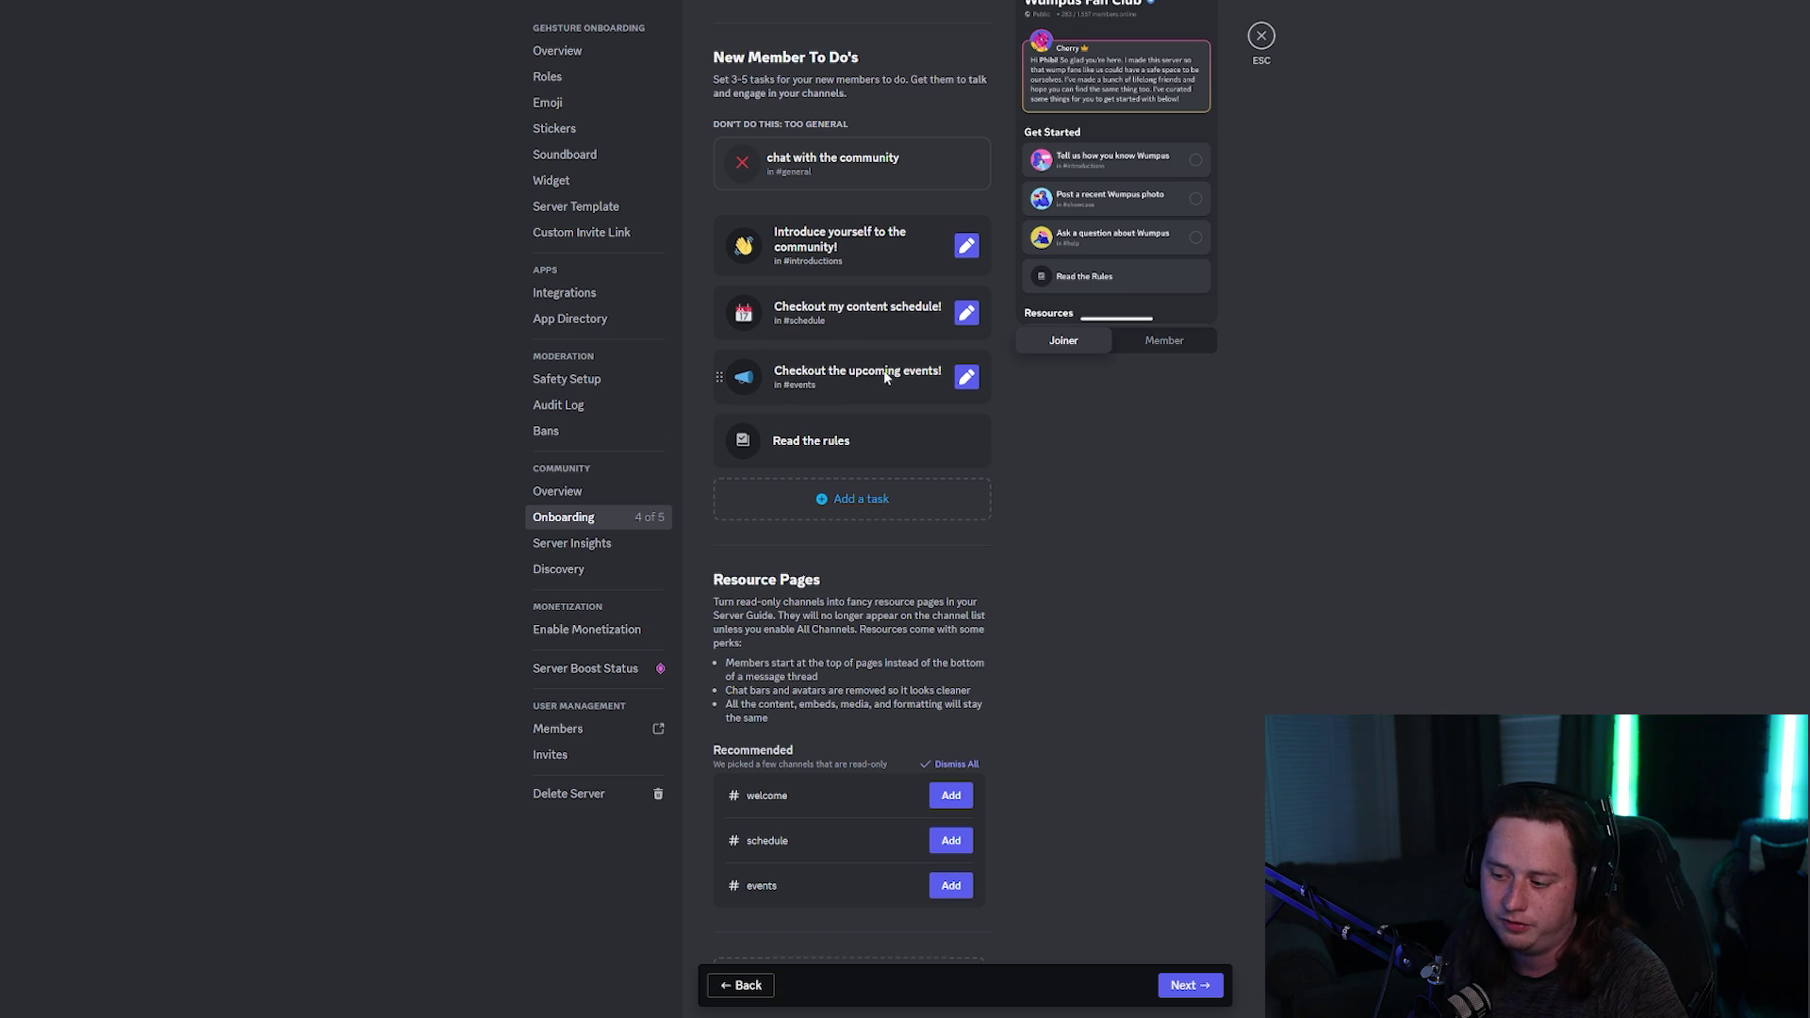
{"action": "scroll", "coordinate": [895, 462], "scroll_direction": "down", "scroll_amount": 2}
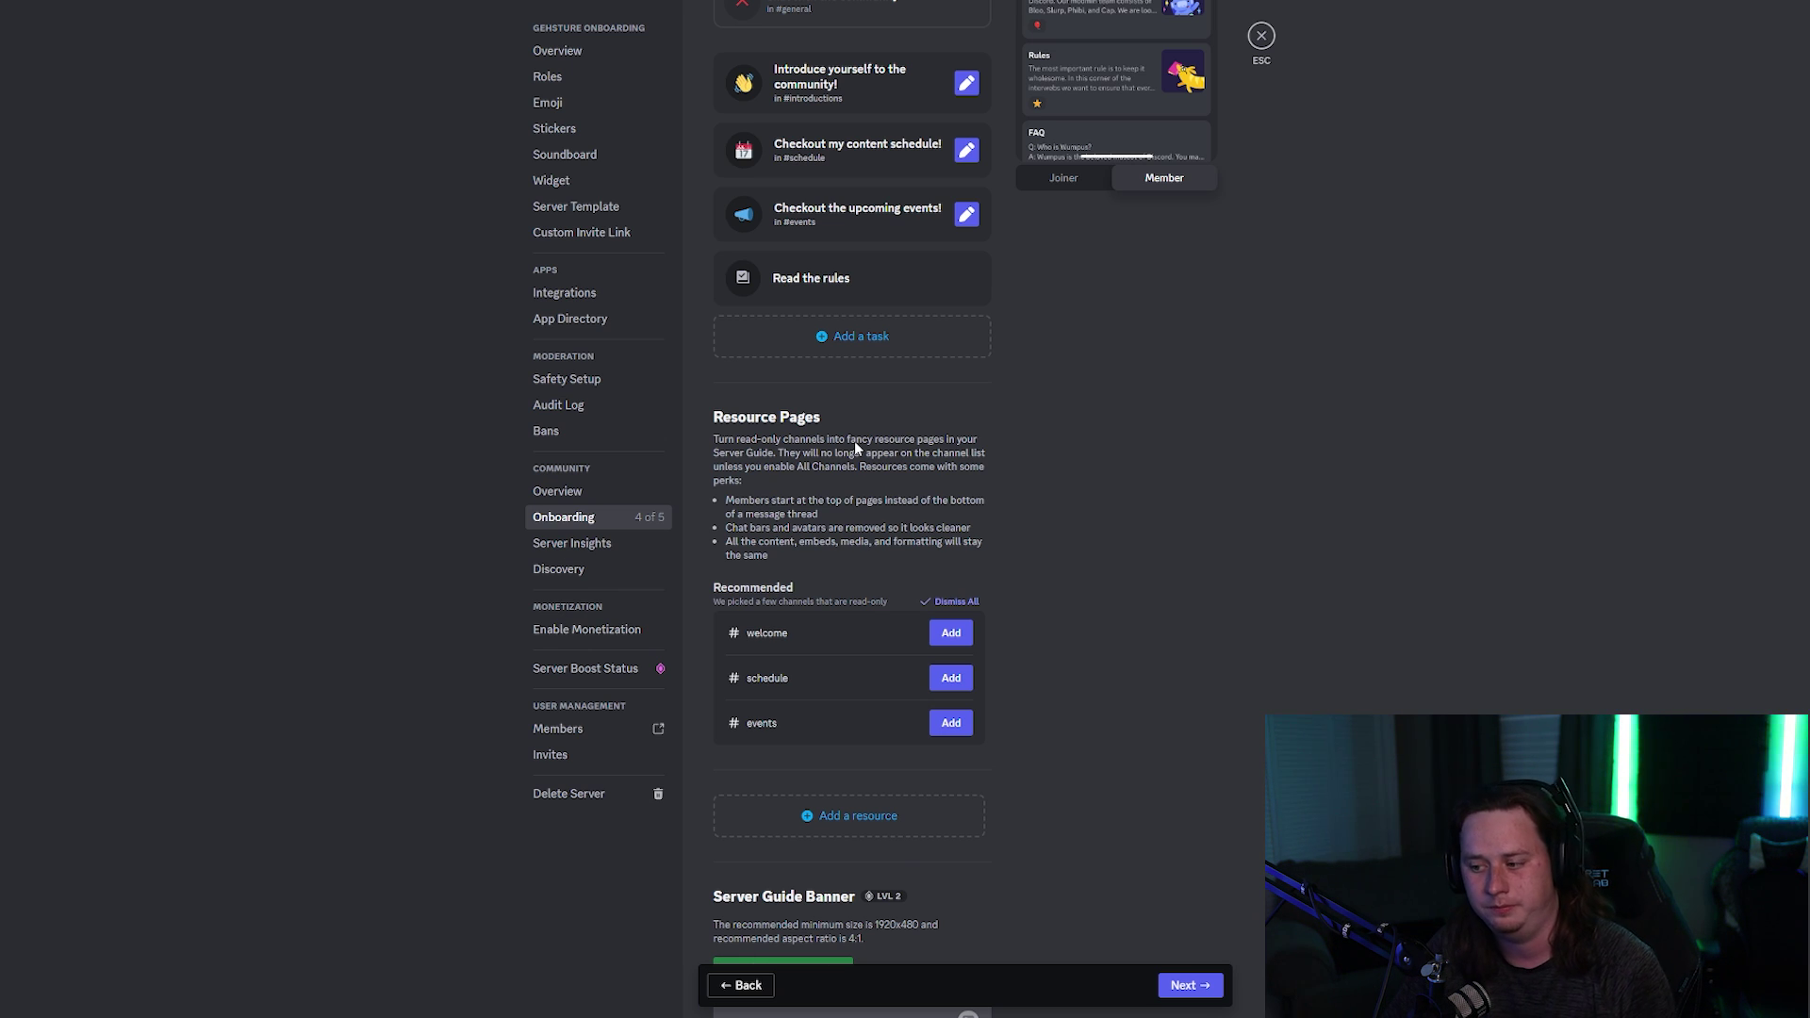
{"action": "scroll", "coordinate": [854, 439], "scroll_direction": "down", "scroll_amount": 1}
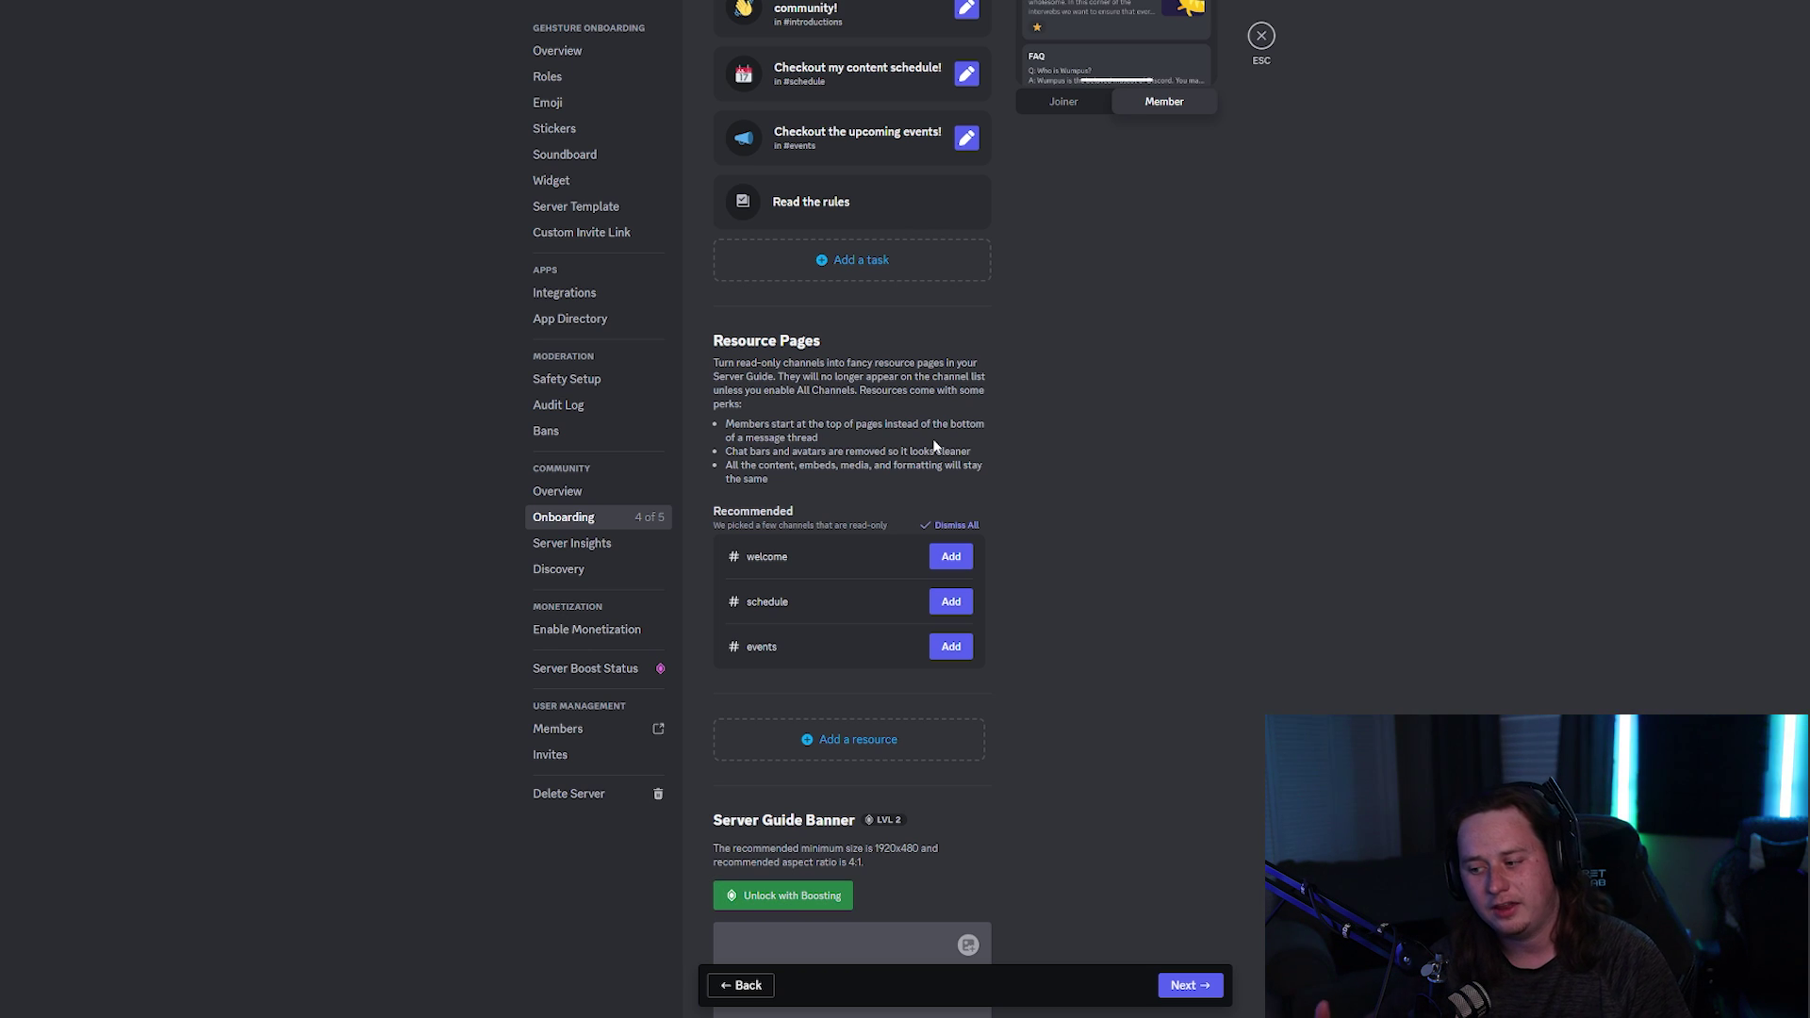
{"action": "scroll", "coordinate": [980, 472], "scroll_direction": "down", "scroll_amount": 1}
{"action": "scroll", "coordinate": [1046, 496], "scroll_direction": "up", "scroll_amount": 2}
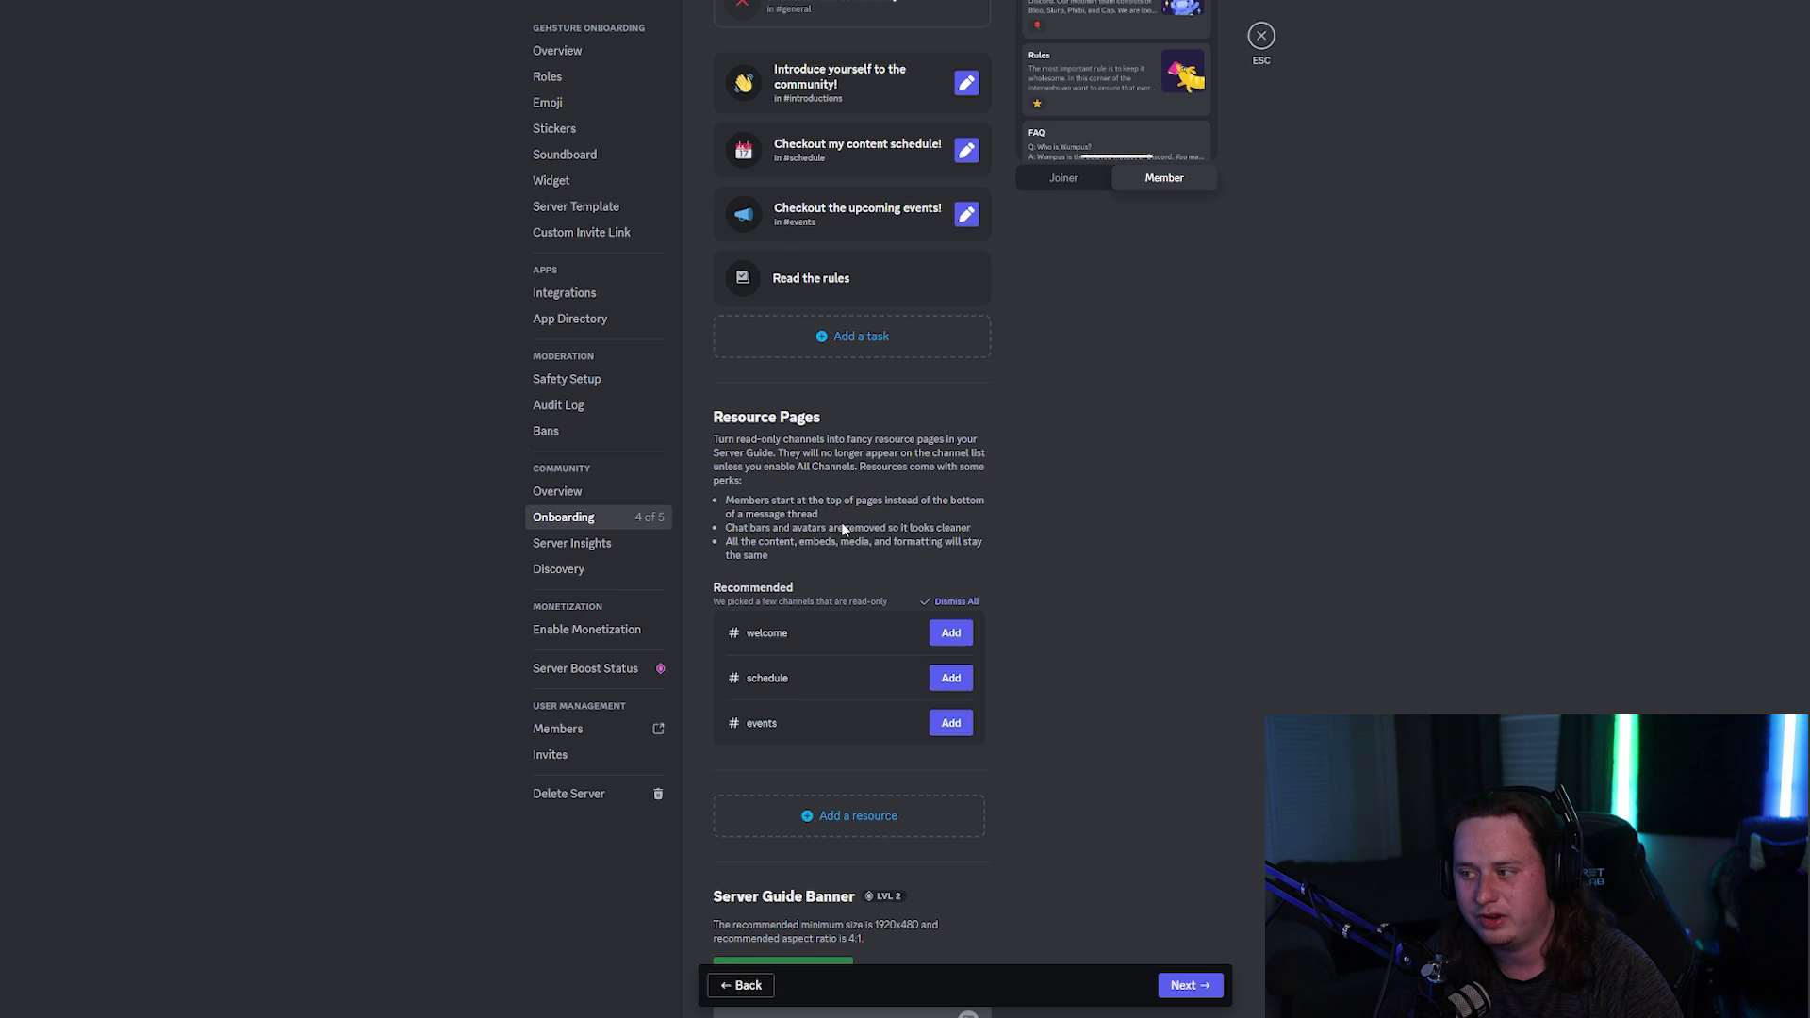
{"action": "scroll", "coordinate": [1169, 140], "scroll_direction": "up", "scroll_amount": 2}
{"action": "scroll", "coordinate": [1169, 140], "scroll_direction": "up", "scroll_amount": 1}
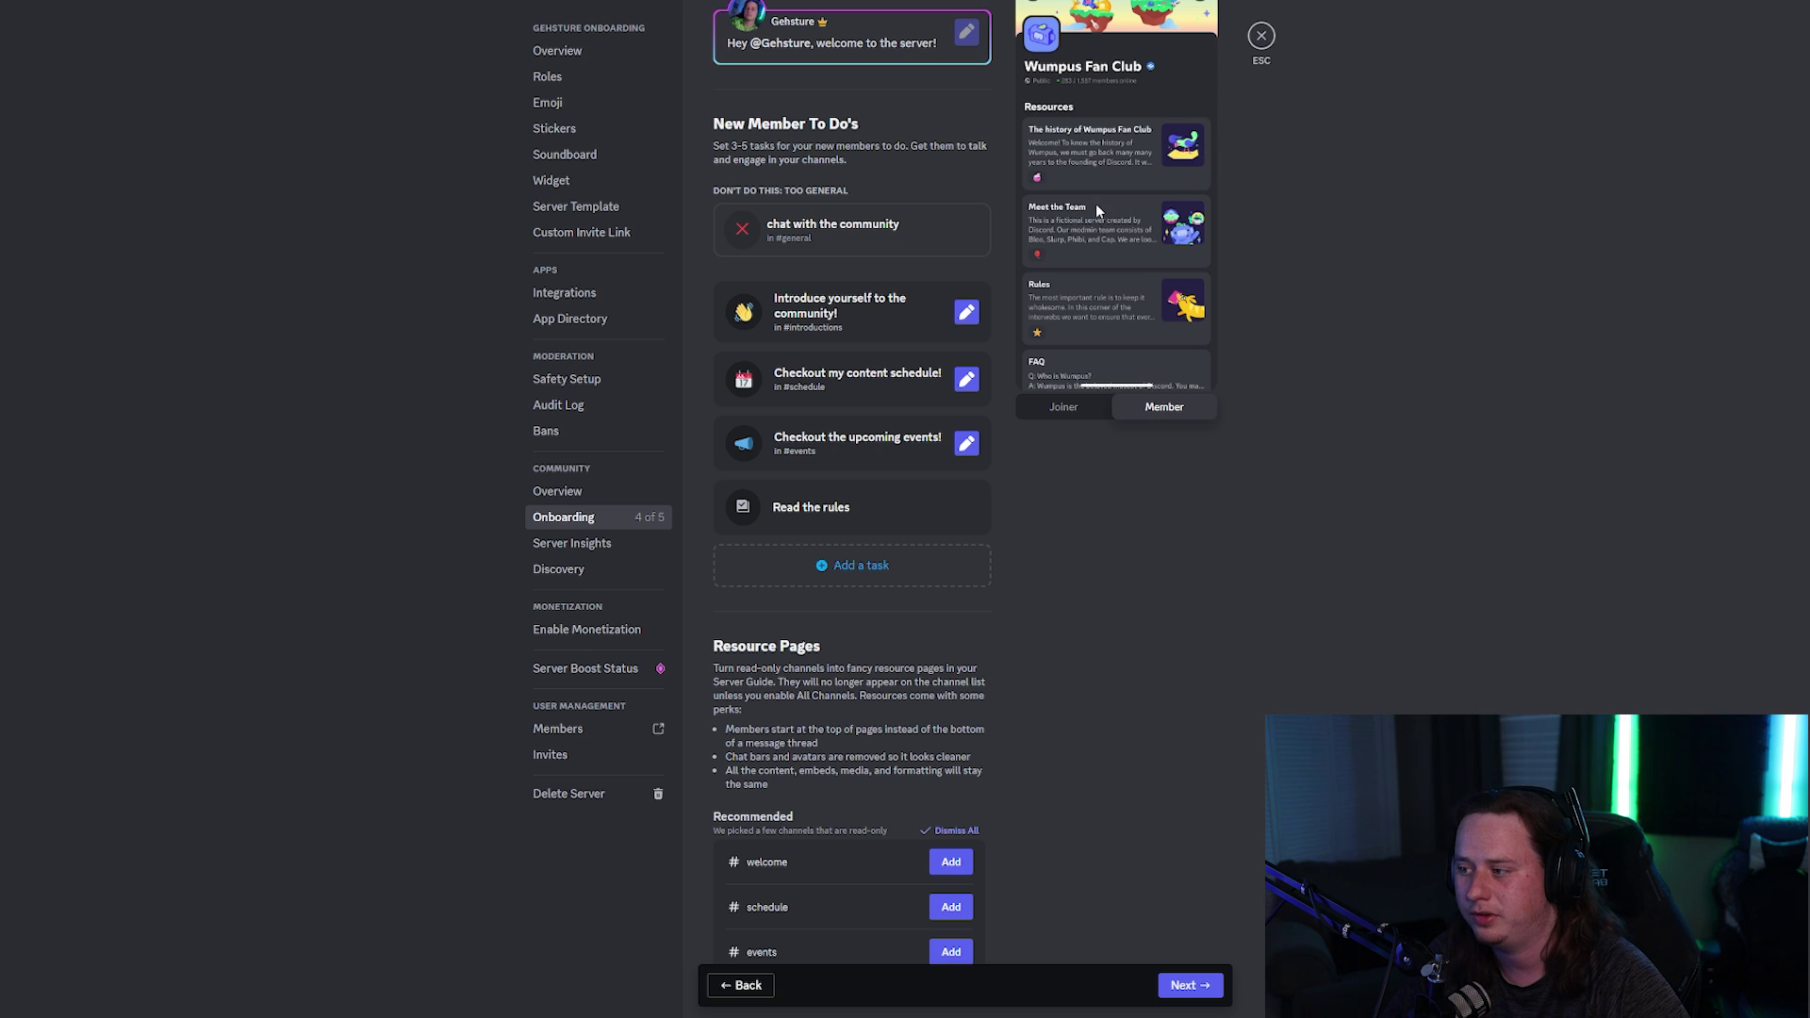
{"action": "scroll", "coordinate": [829, 726], "scroll_direction": "down", "scroll_amount": 1}
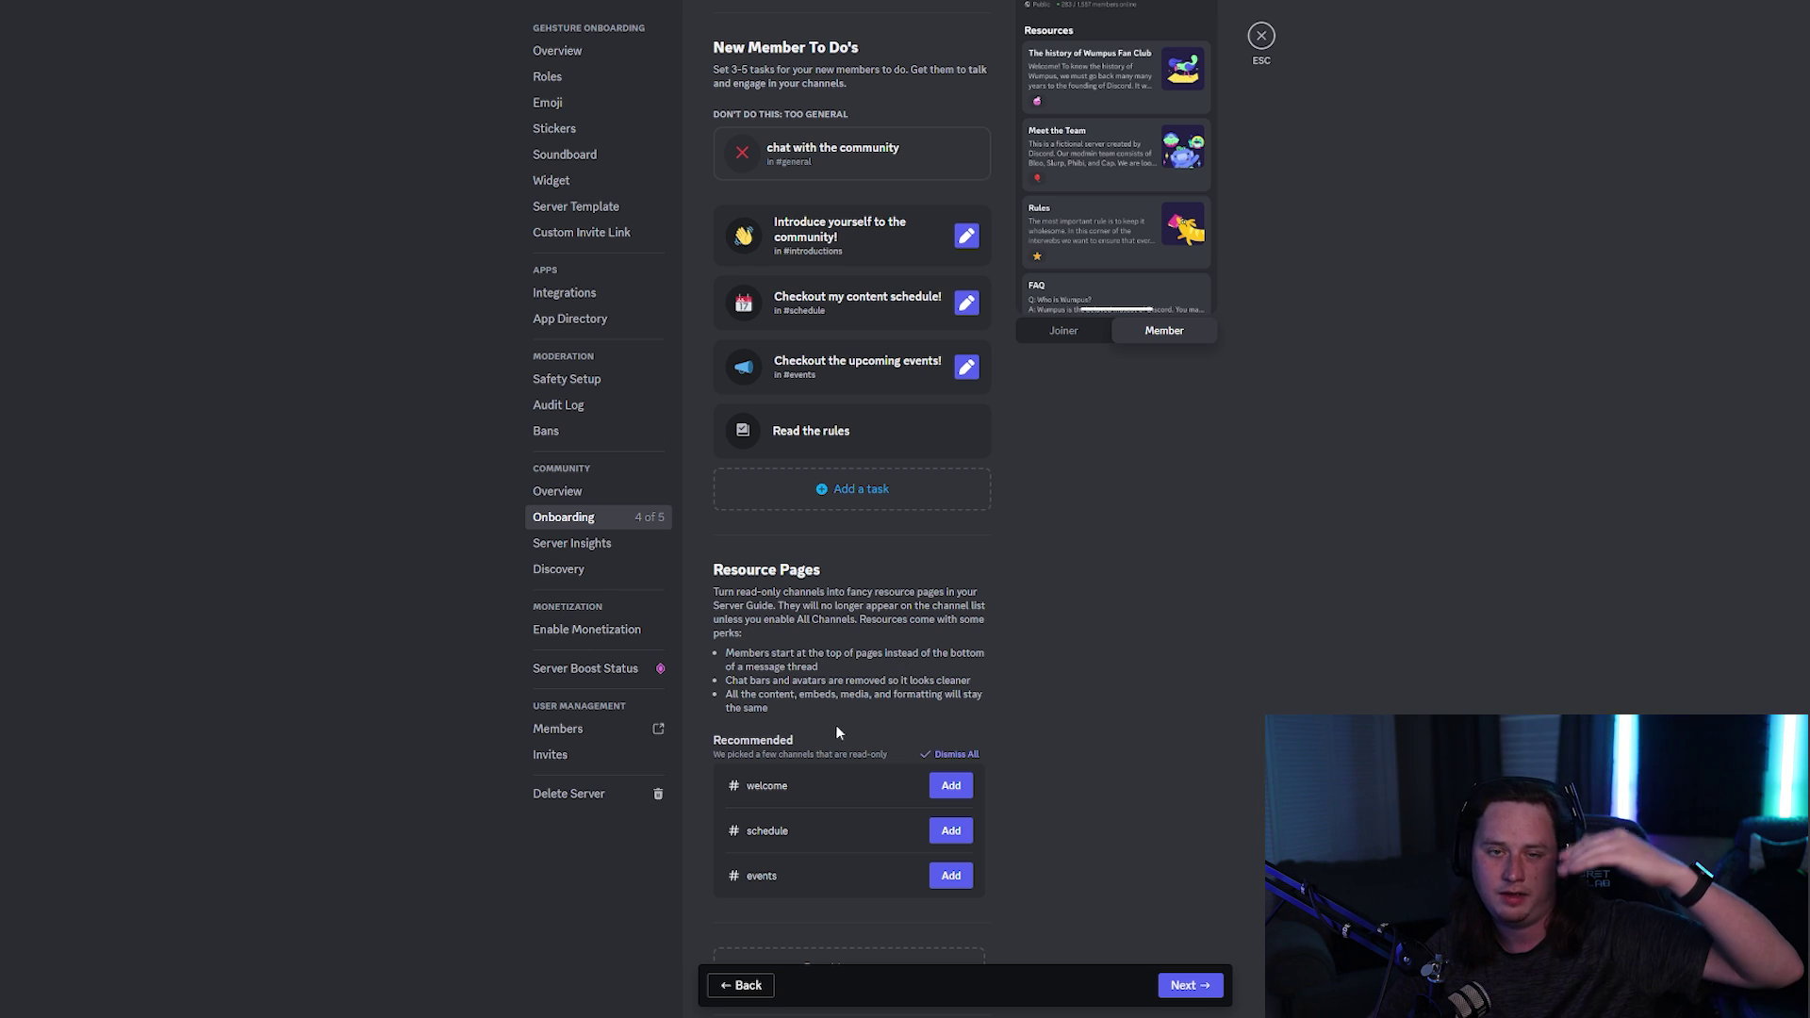
{"action": "scroll", "coordinate": [869, 705], "scroll_direction": "down", "scroll_amount": 2}
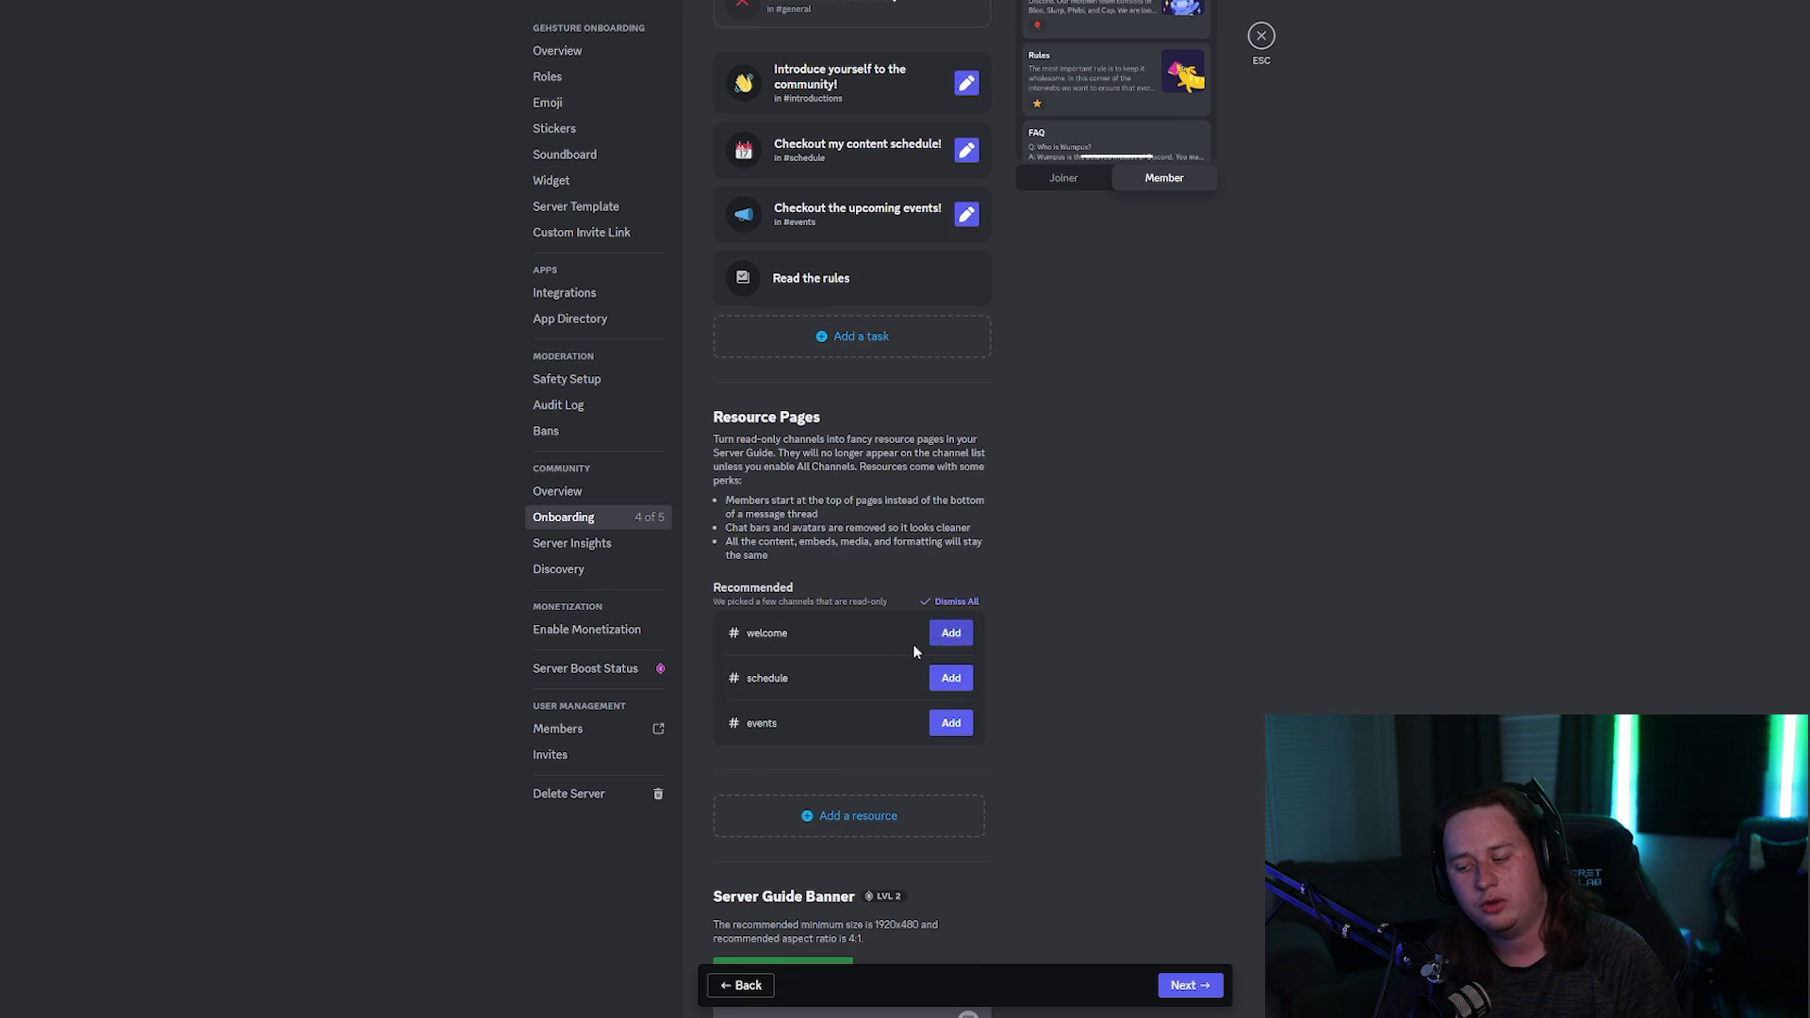
{"action": "left_click", "coordinate": [903, 826]}
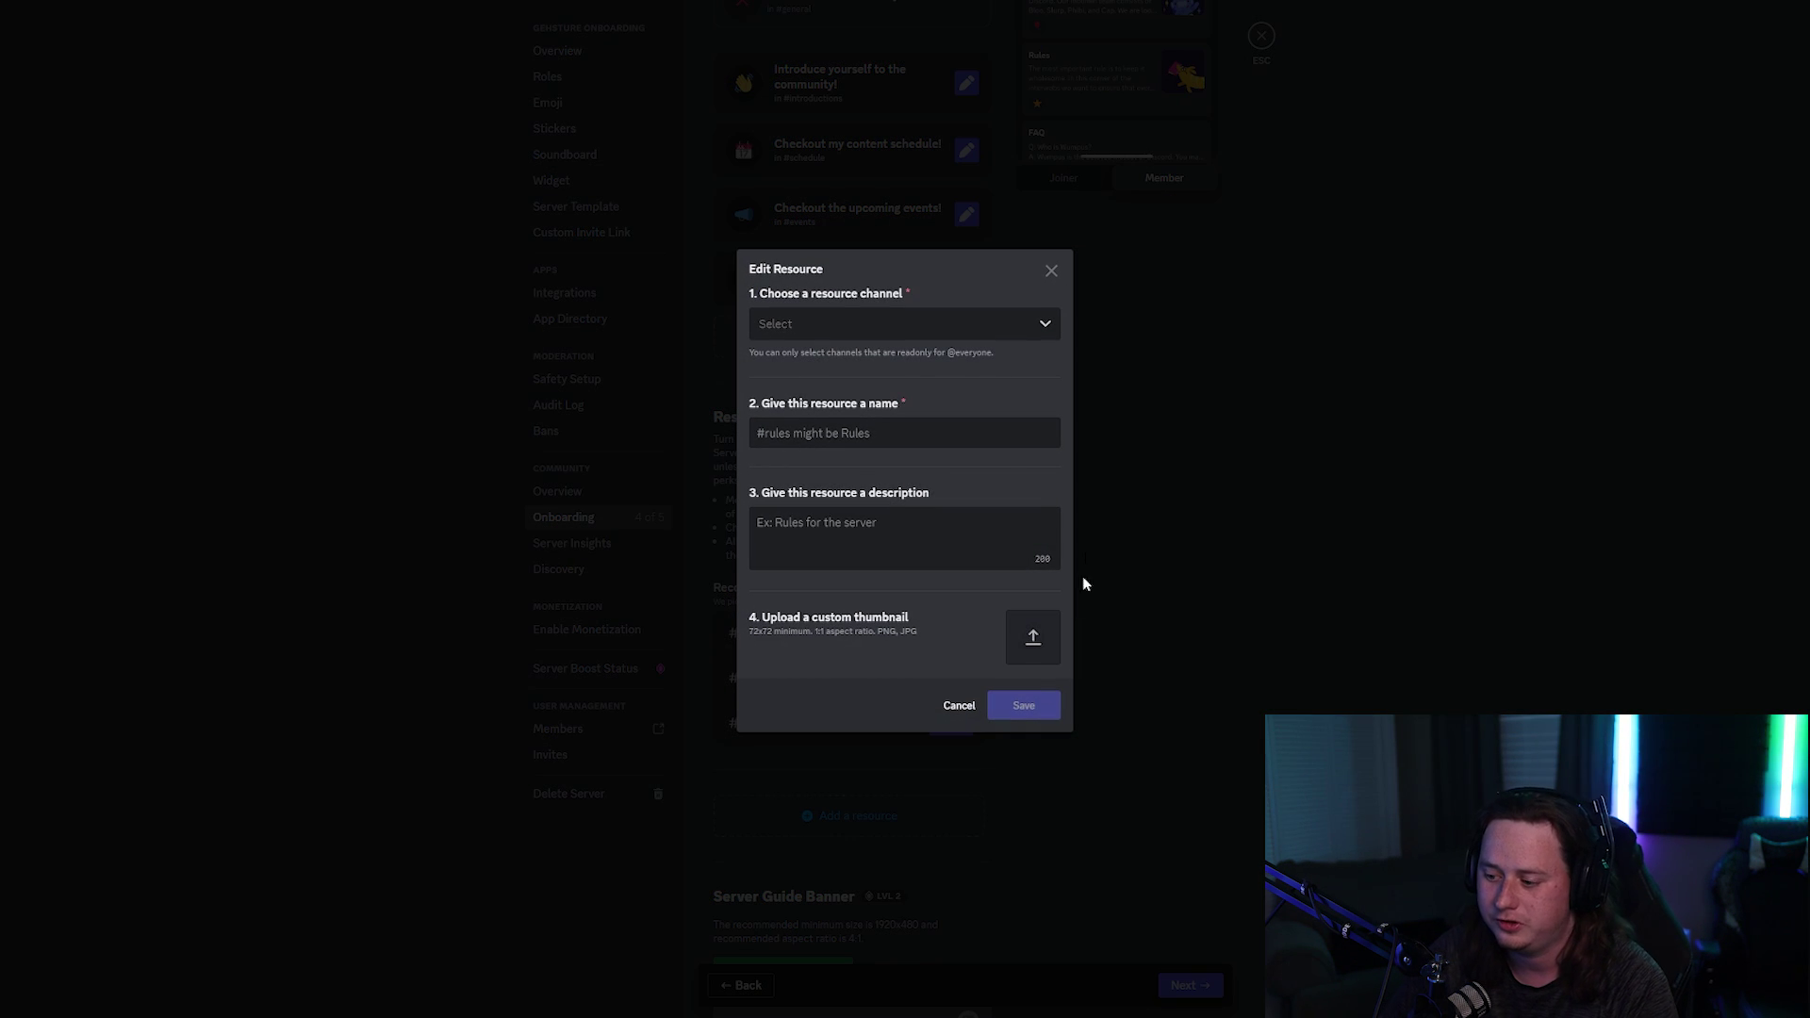
{"action": "left_click", "coordinate": [1213, 363]}
{"action": "scroll", "coordinate": [1107, 126], "scroll_direction": "up", "scroll_amount": 2}
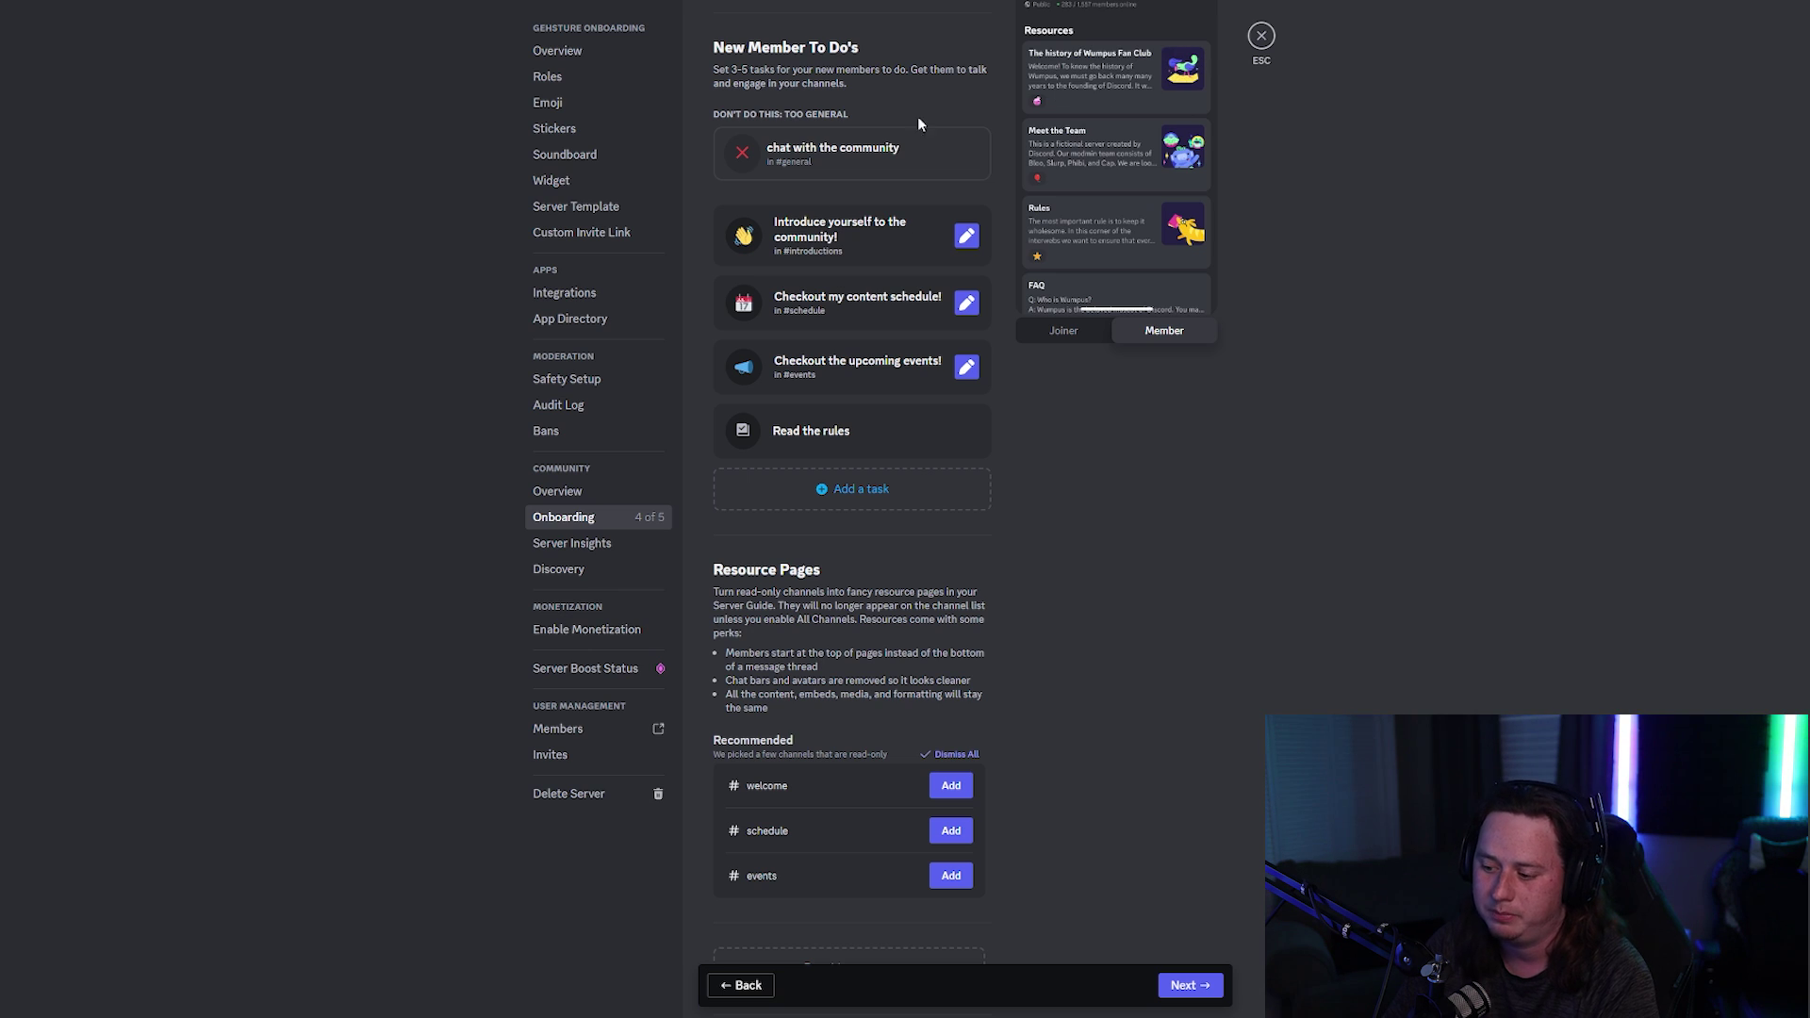
Step: Add the welcome channel as a resource page
{"action": "left_click", "coordinate": [949, 786]}
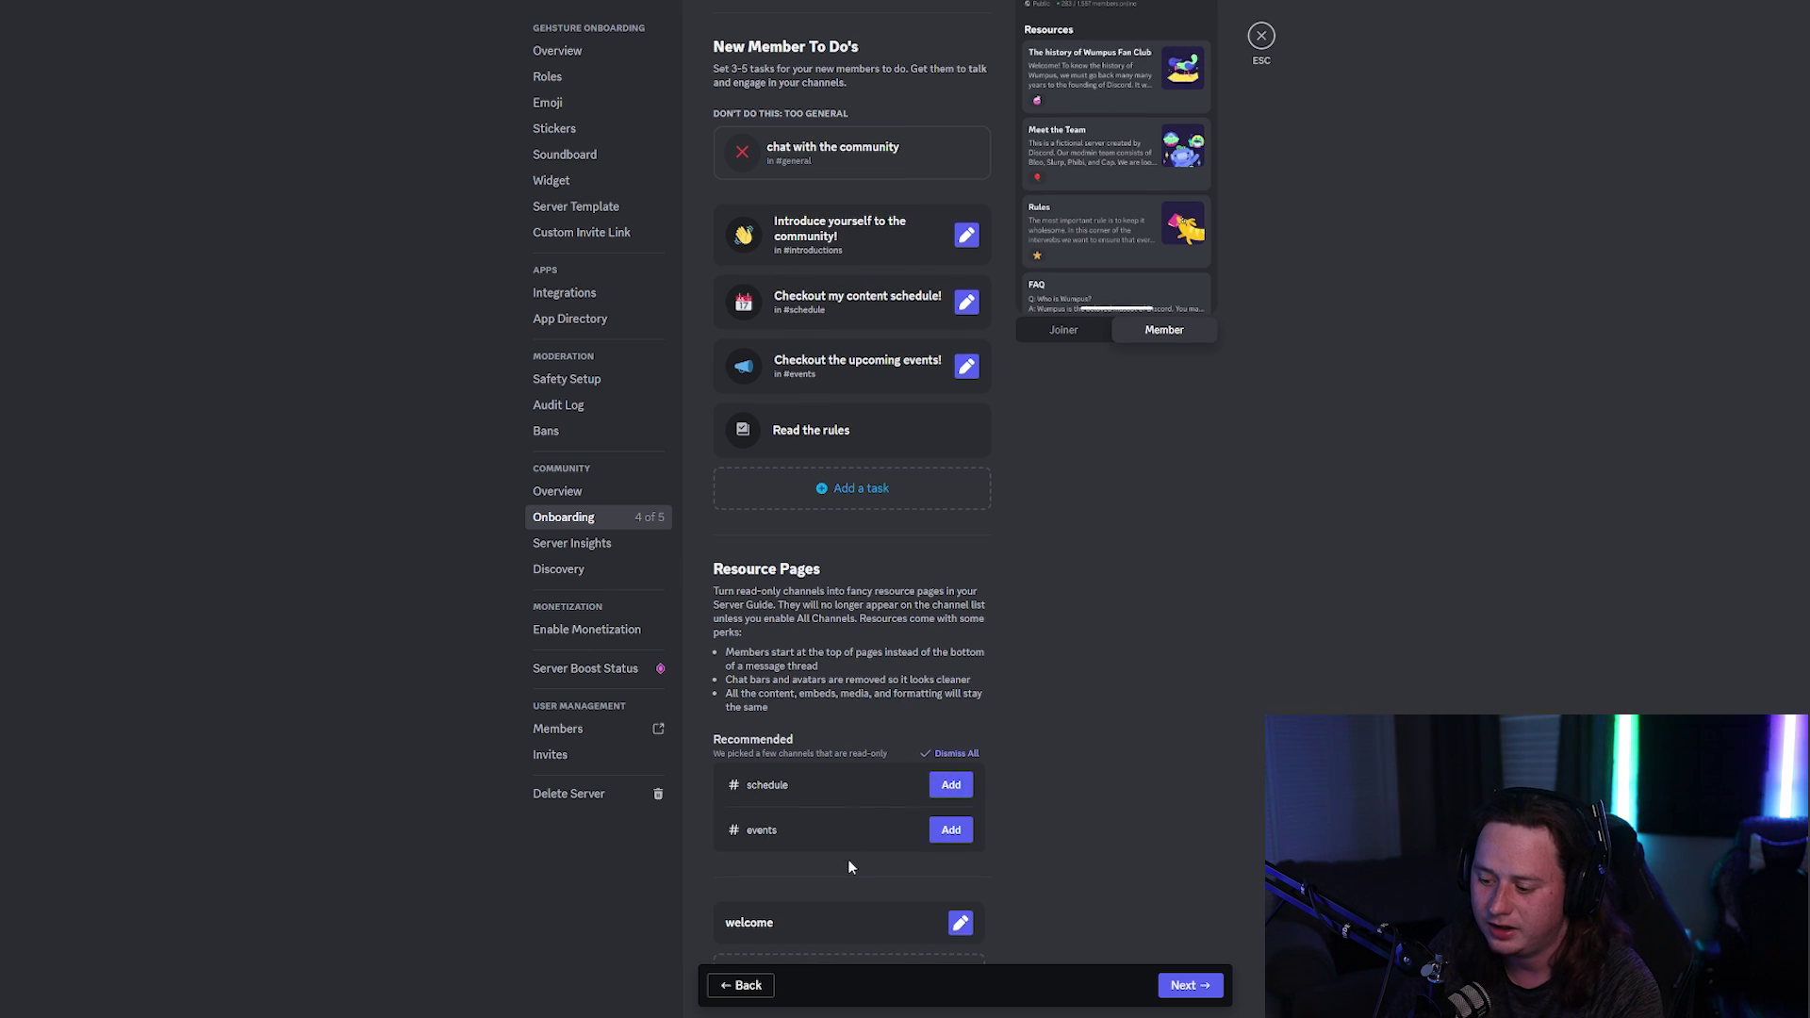
{"action": "scroll", "coordinate": [846, 857], "scroll_direction": "down", "scroll_amount": 1}
{"action": "scroll", "coordinate": [837, 850], "scroll_direction": "up", "scroll_amount": 3}
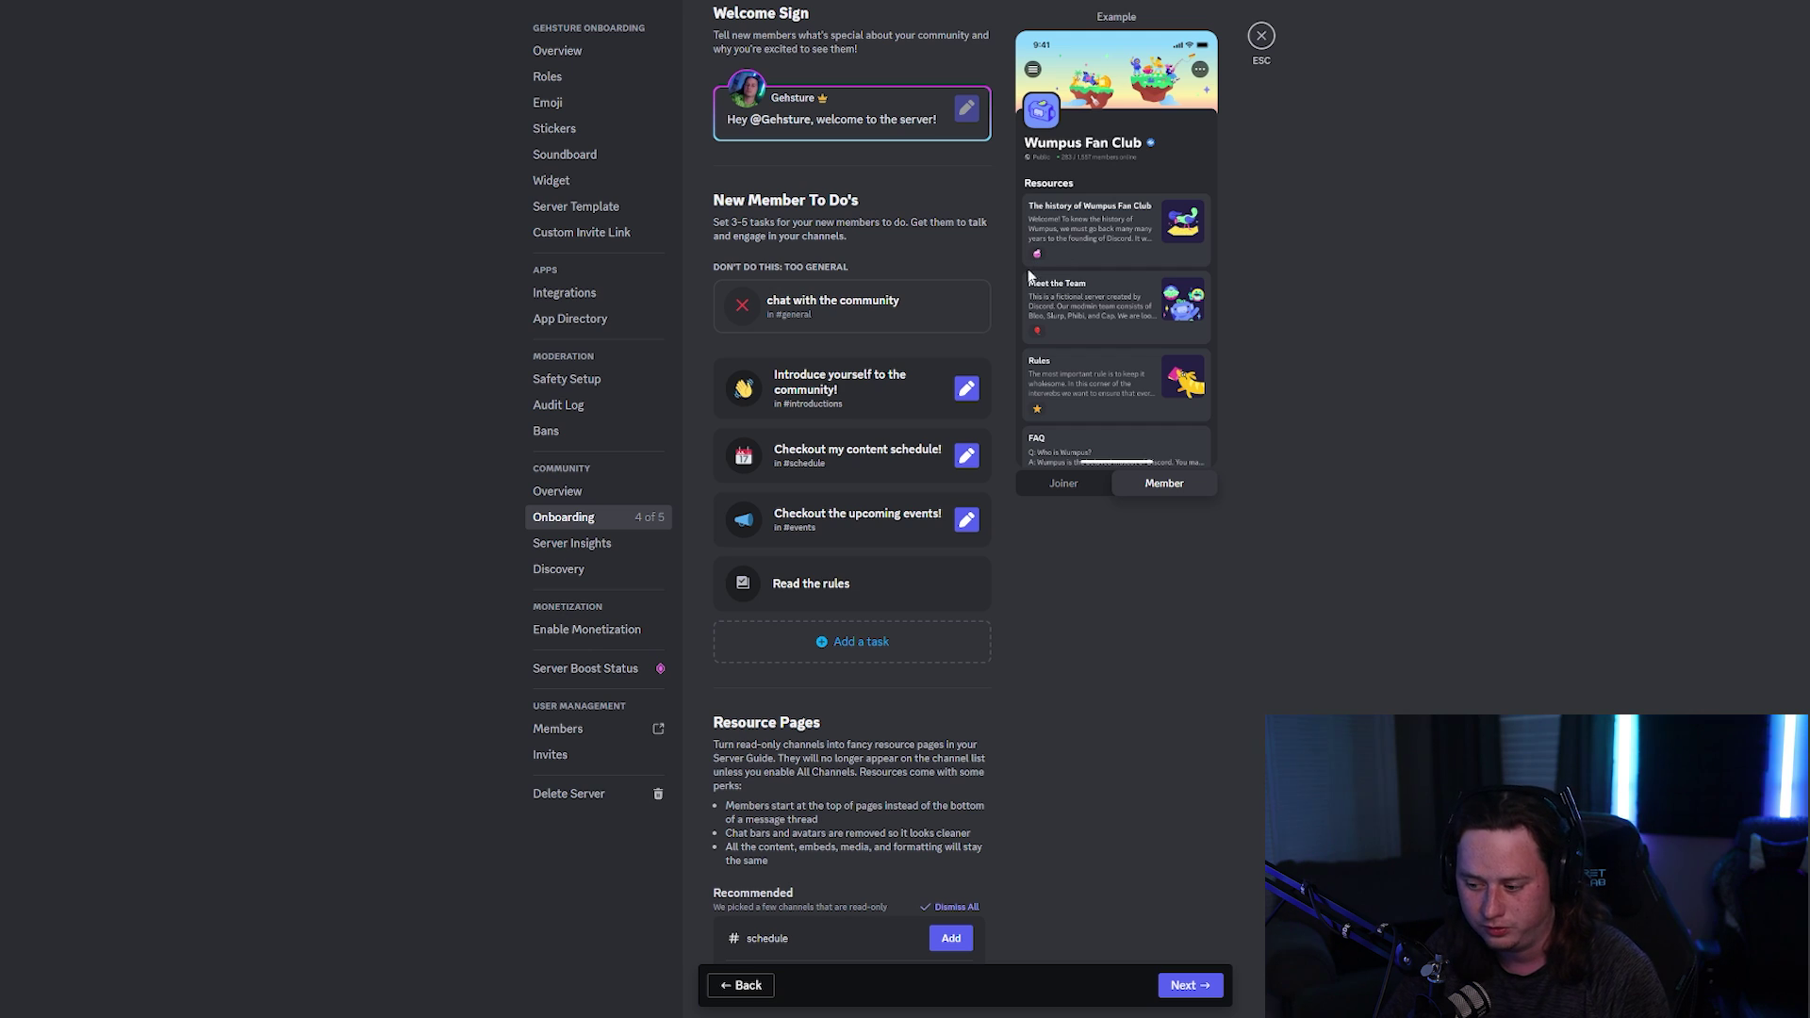
{"action": "scroll", "coordinate": [1005, 546], "scroll_direction": "down", "scroll_amount": 4}
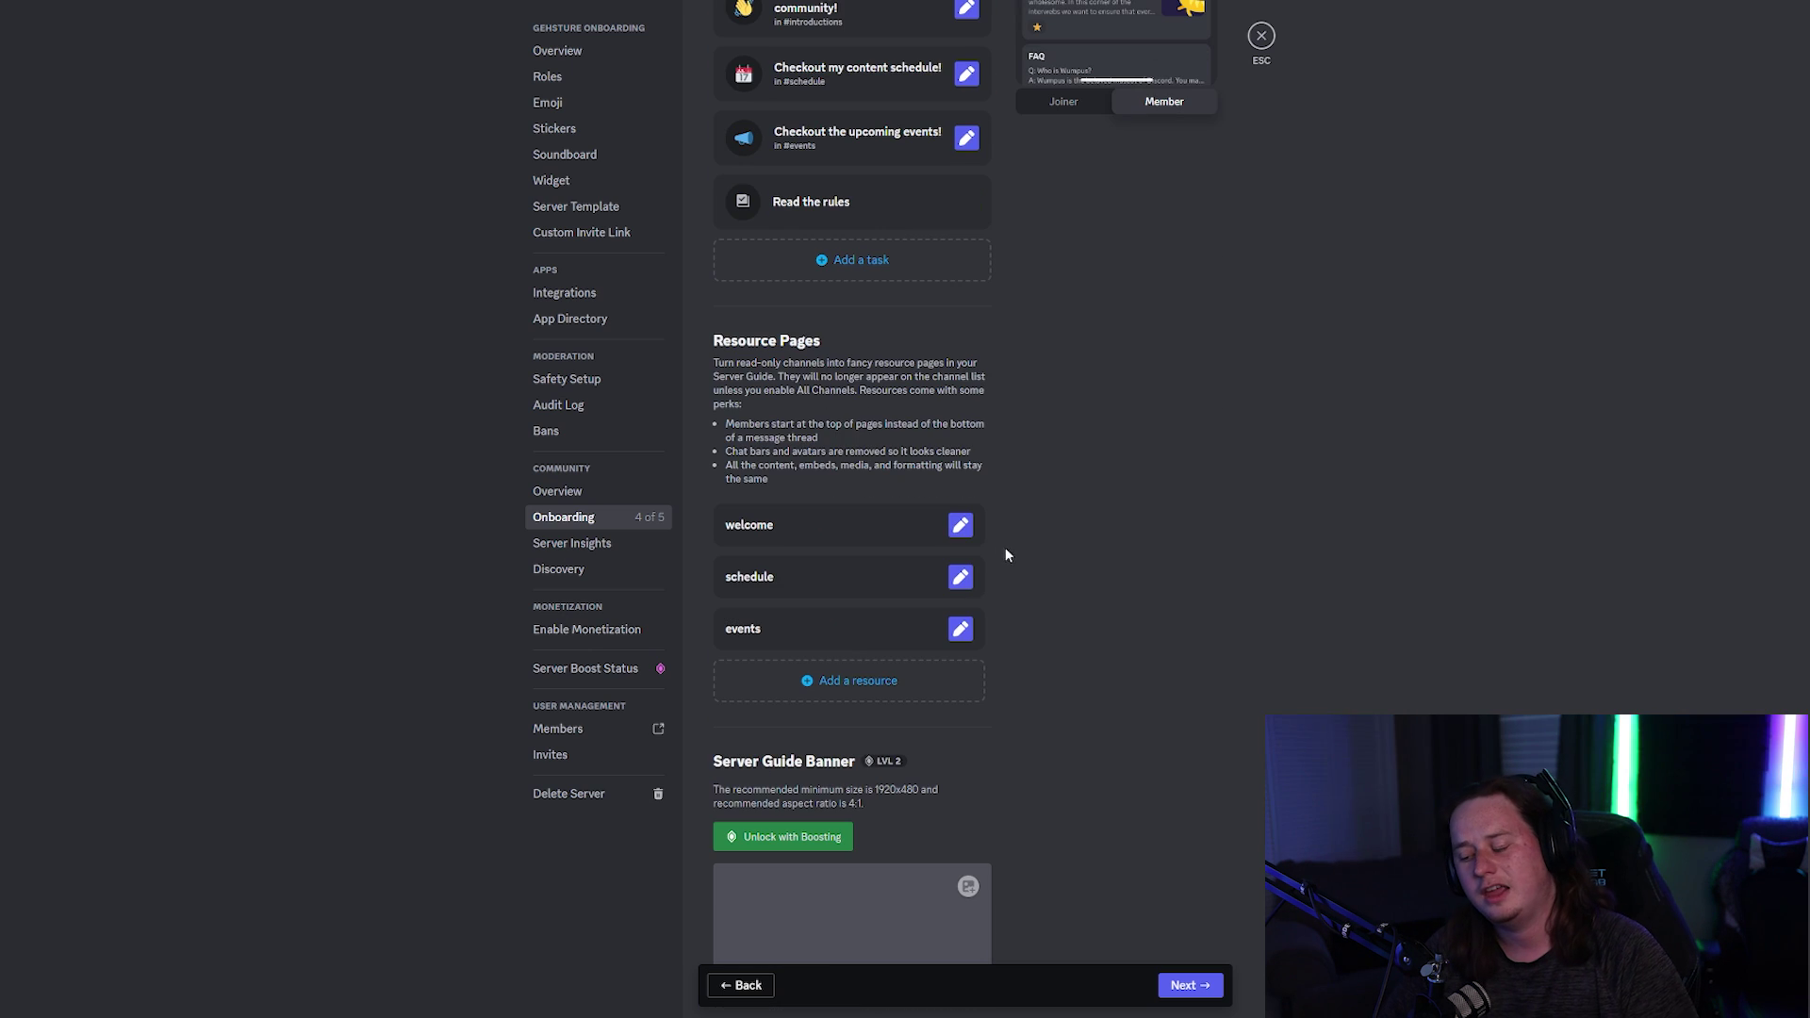
Step: Rename the welcome resource to 'Welcome to the server!' and save it
{"action": "left_click", "coordinate": [960, 524]}
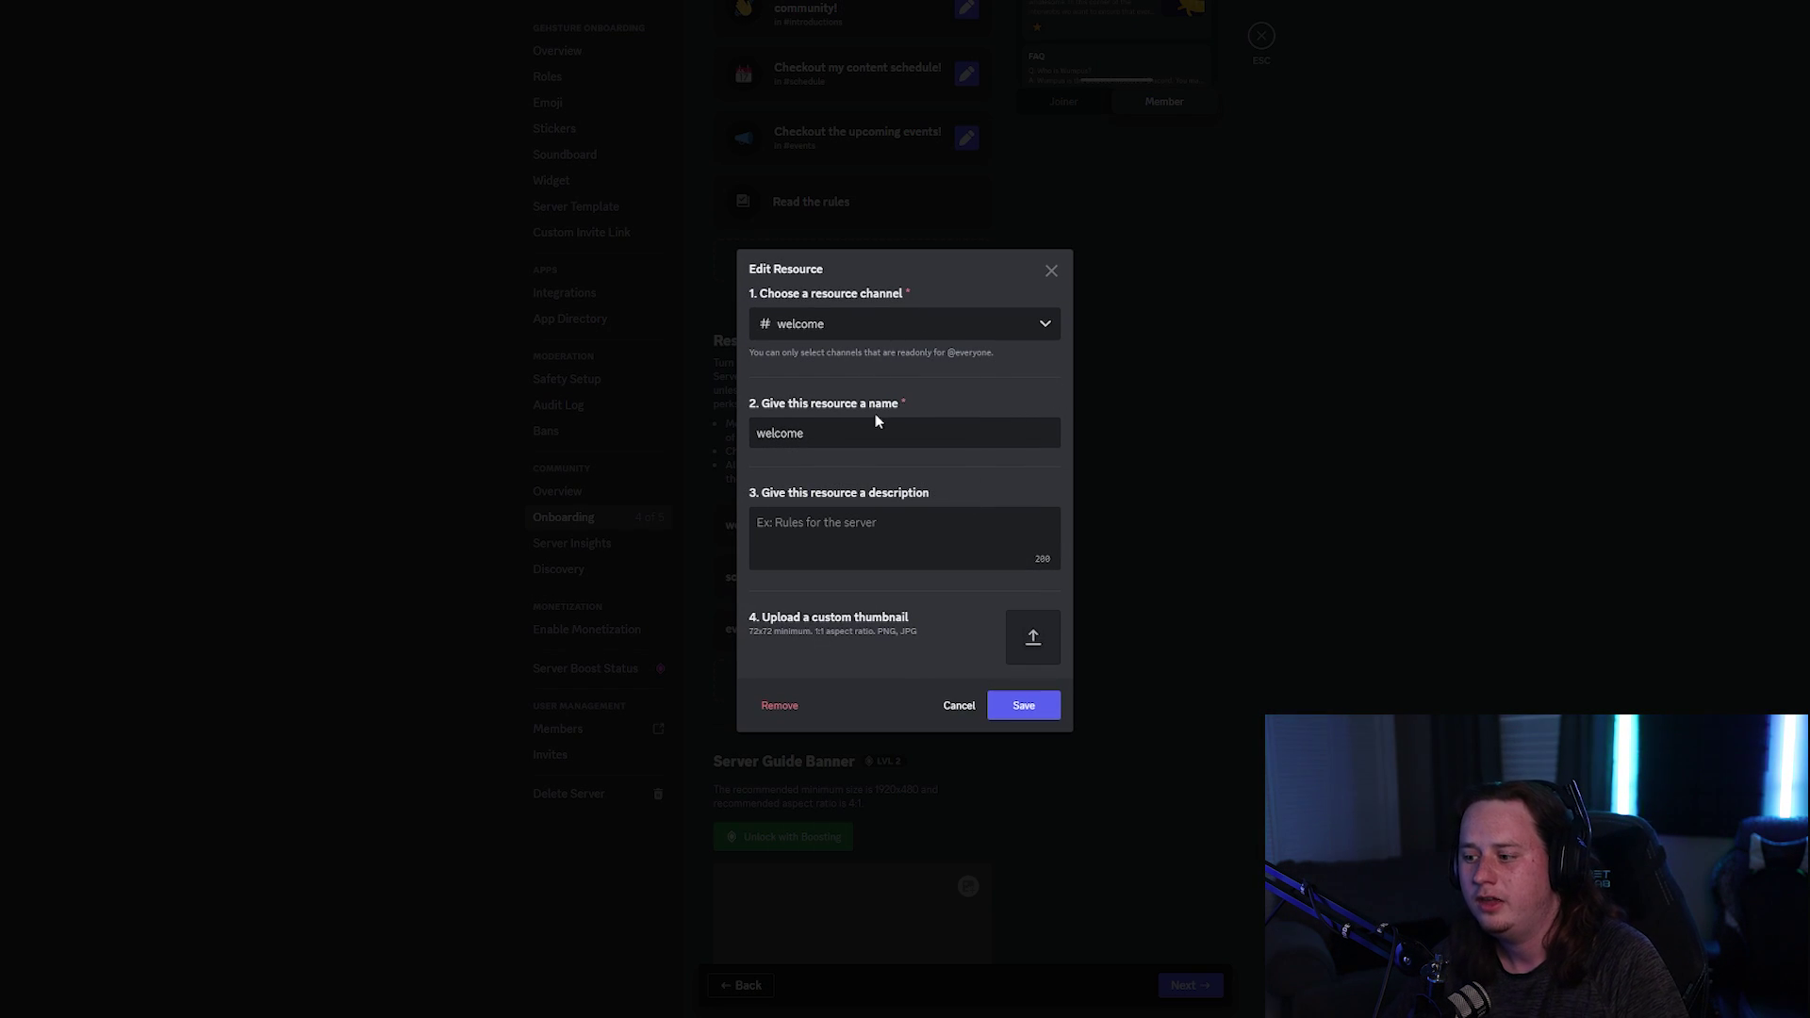
{"action": "double_click", "coordinate": [816, 440]}
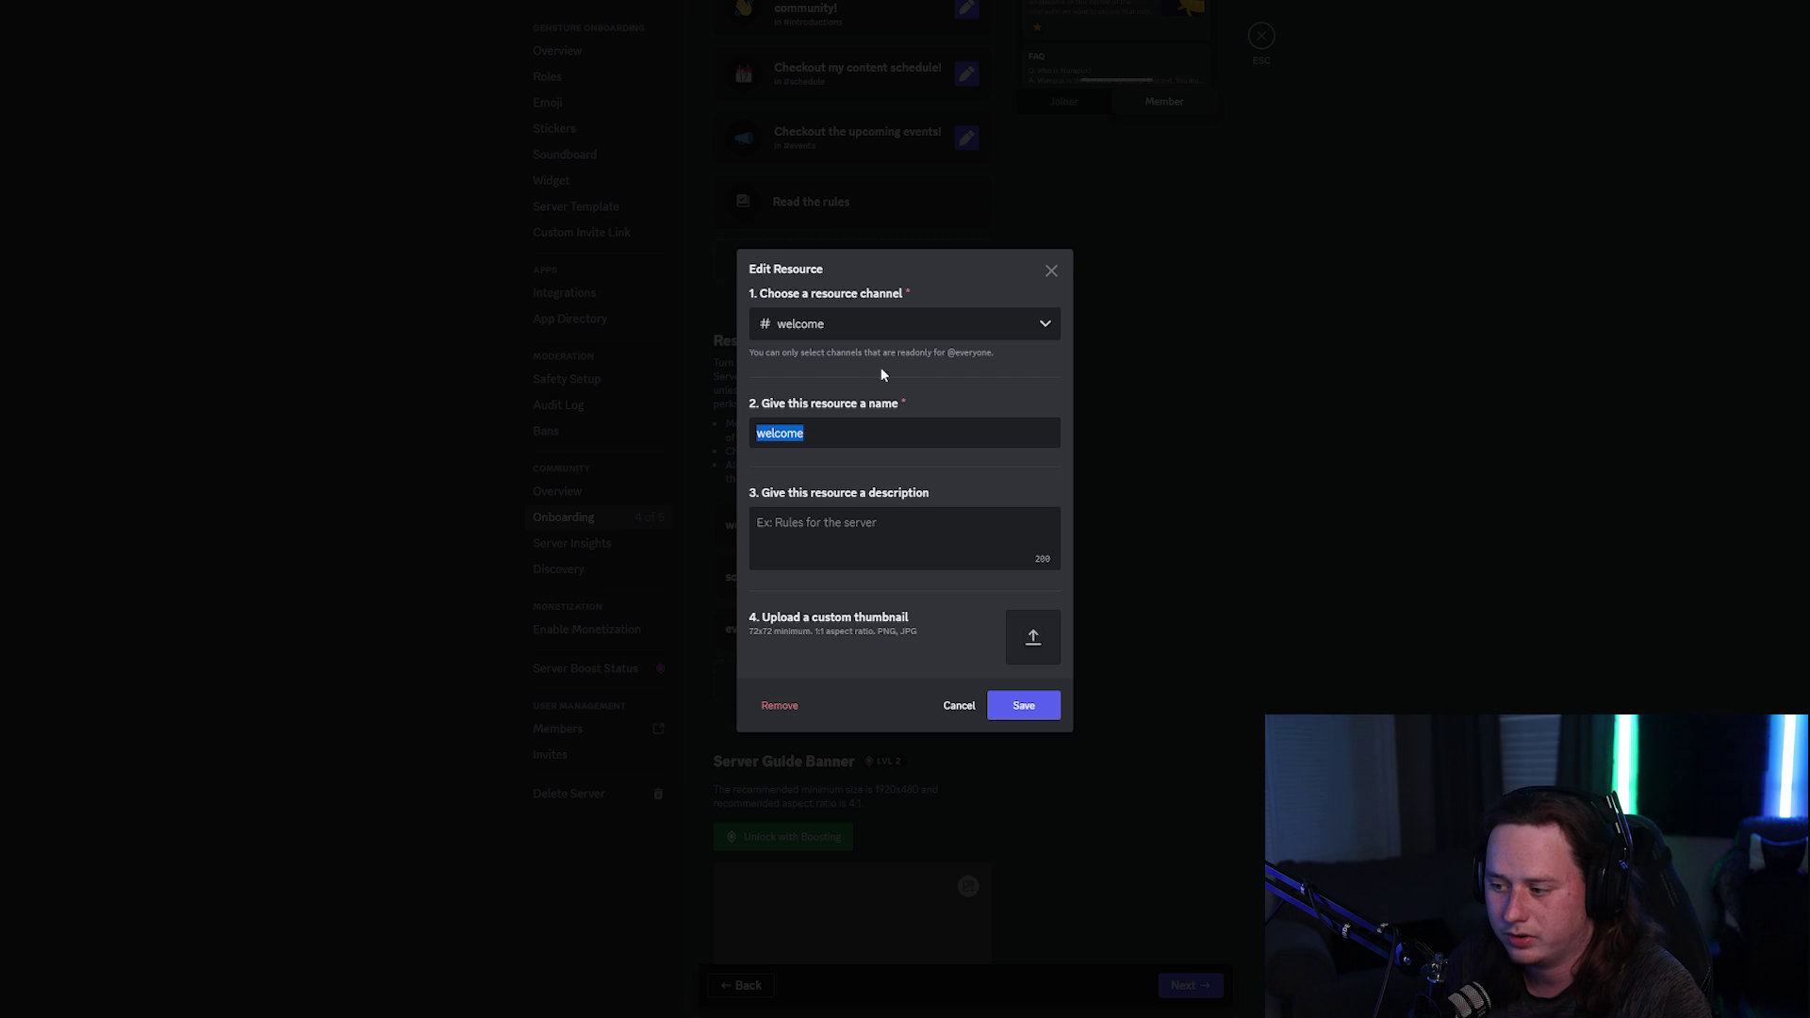
{"action": "type", "text": "We"}
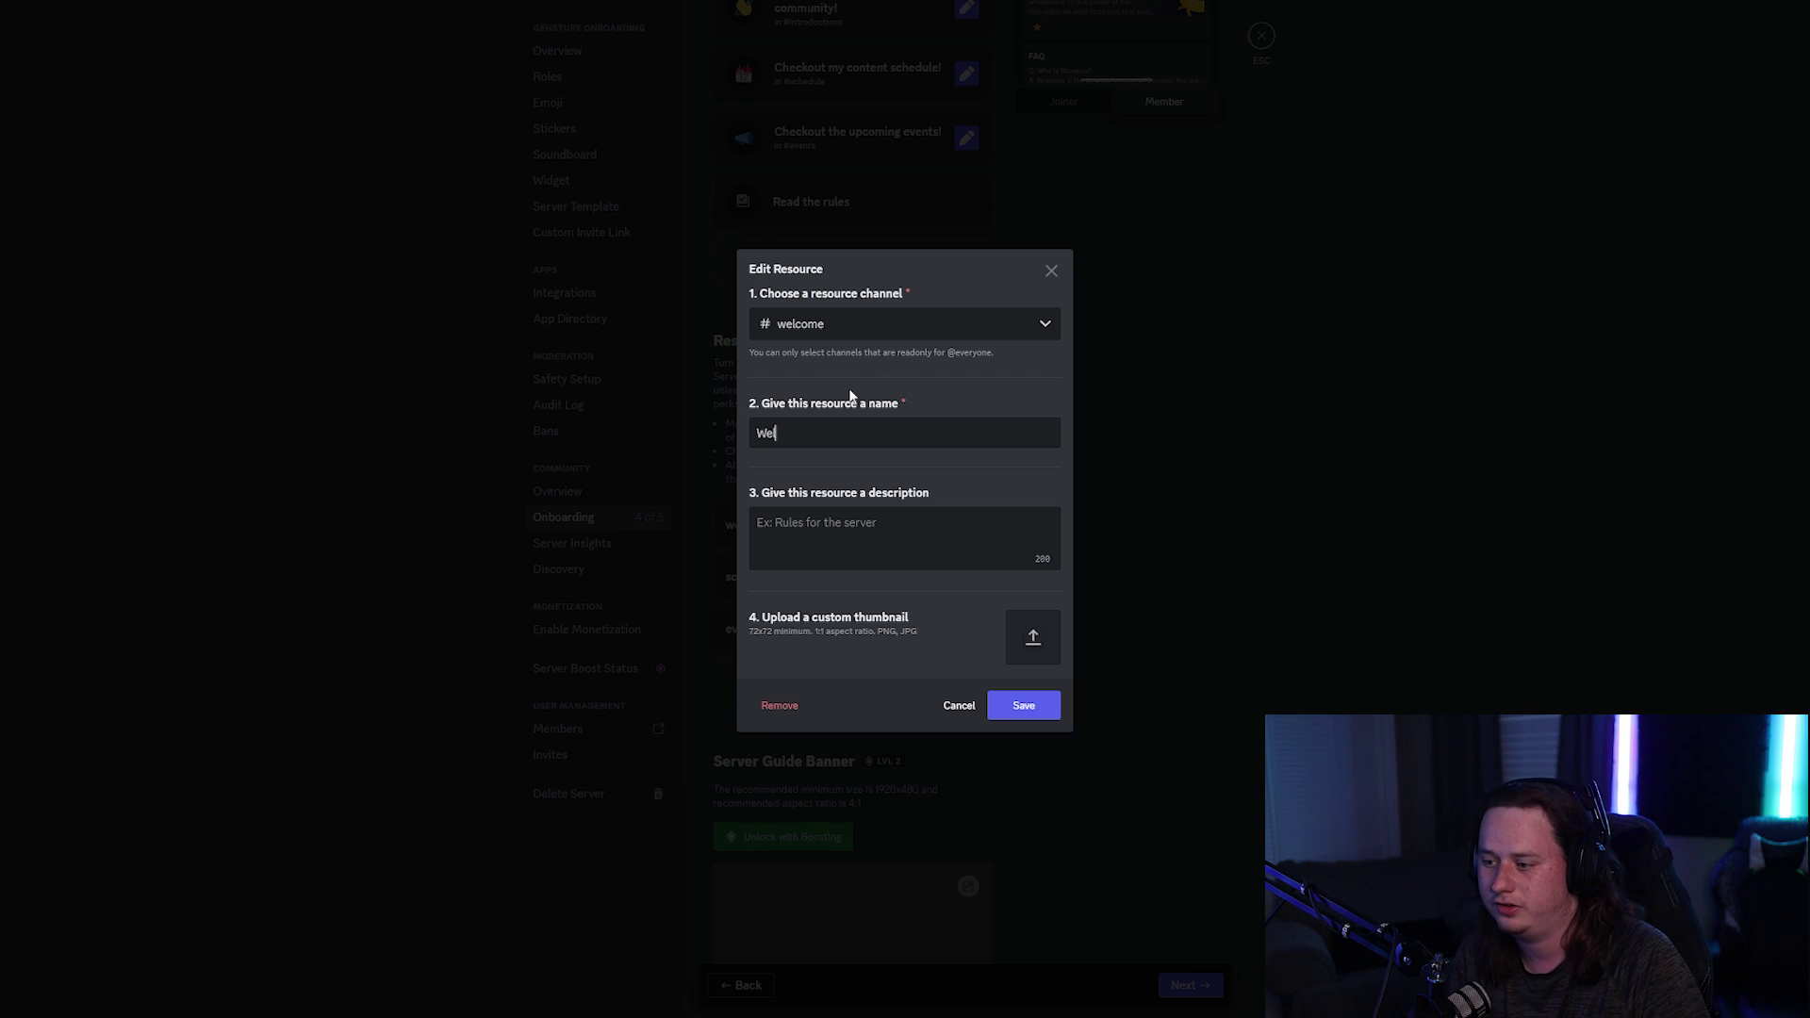
{"action": "type", "text": "lcome to the server!"}
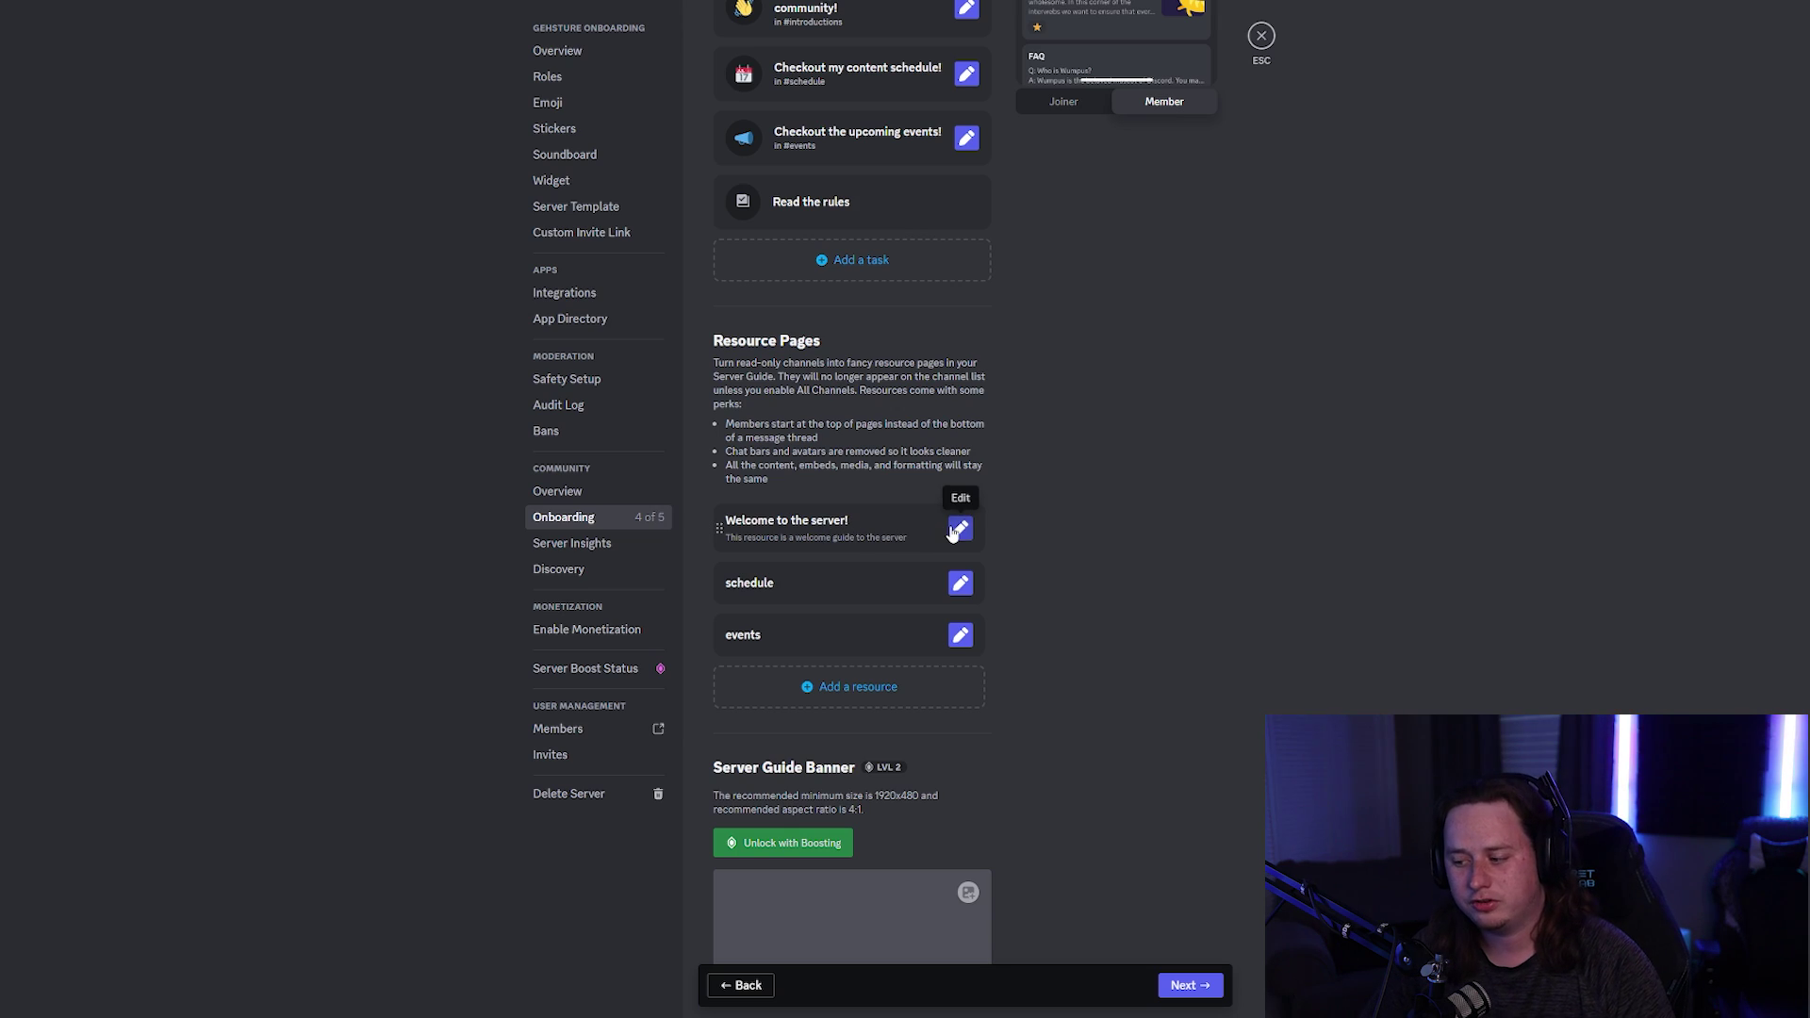
{"action": "left_click", "coordinate": [958, 528]}
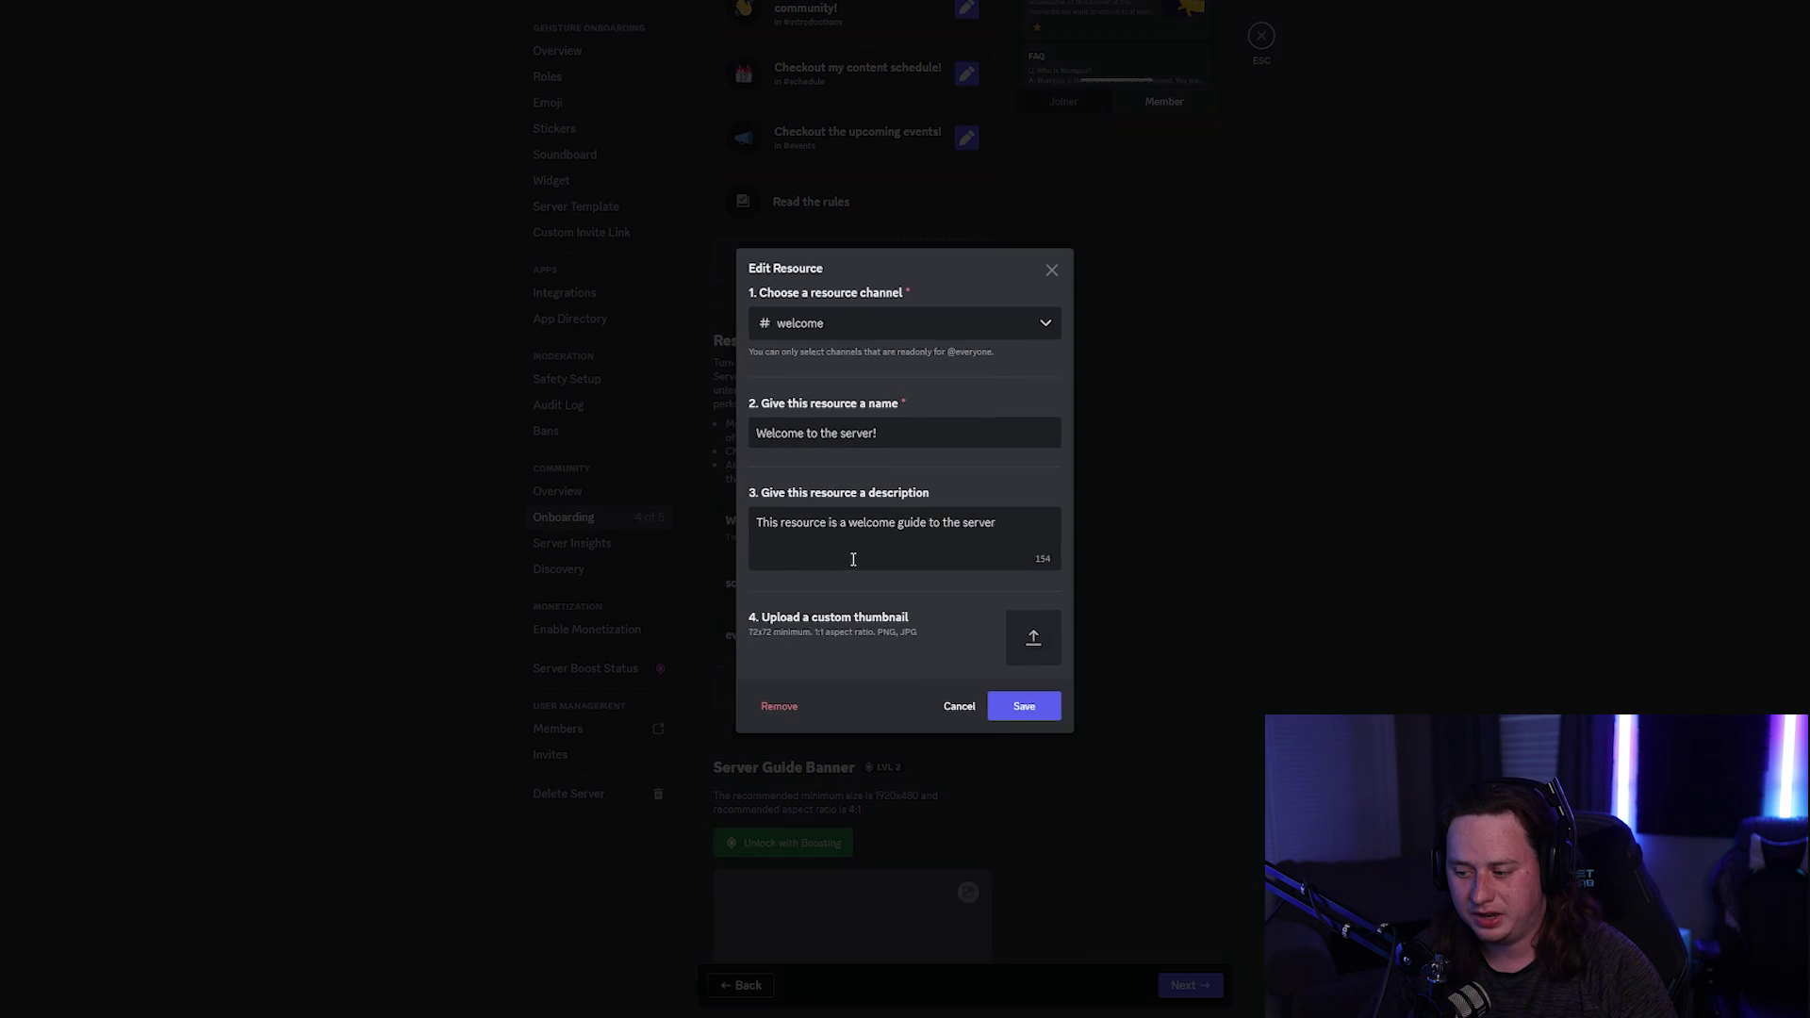
{"action": "left_click_drag", "start_coordinate": [996, 524], "coordinate": [780, 524]}
{"action": "key", "text": "Escape"}
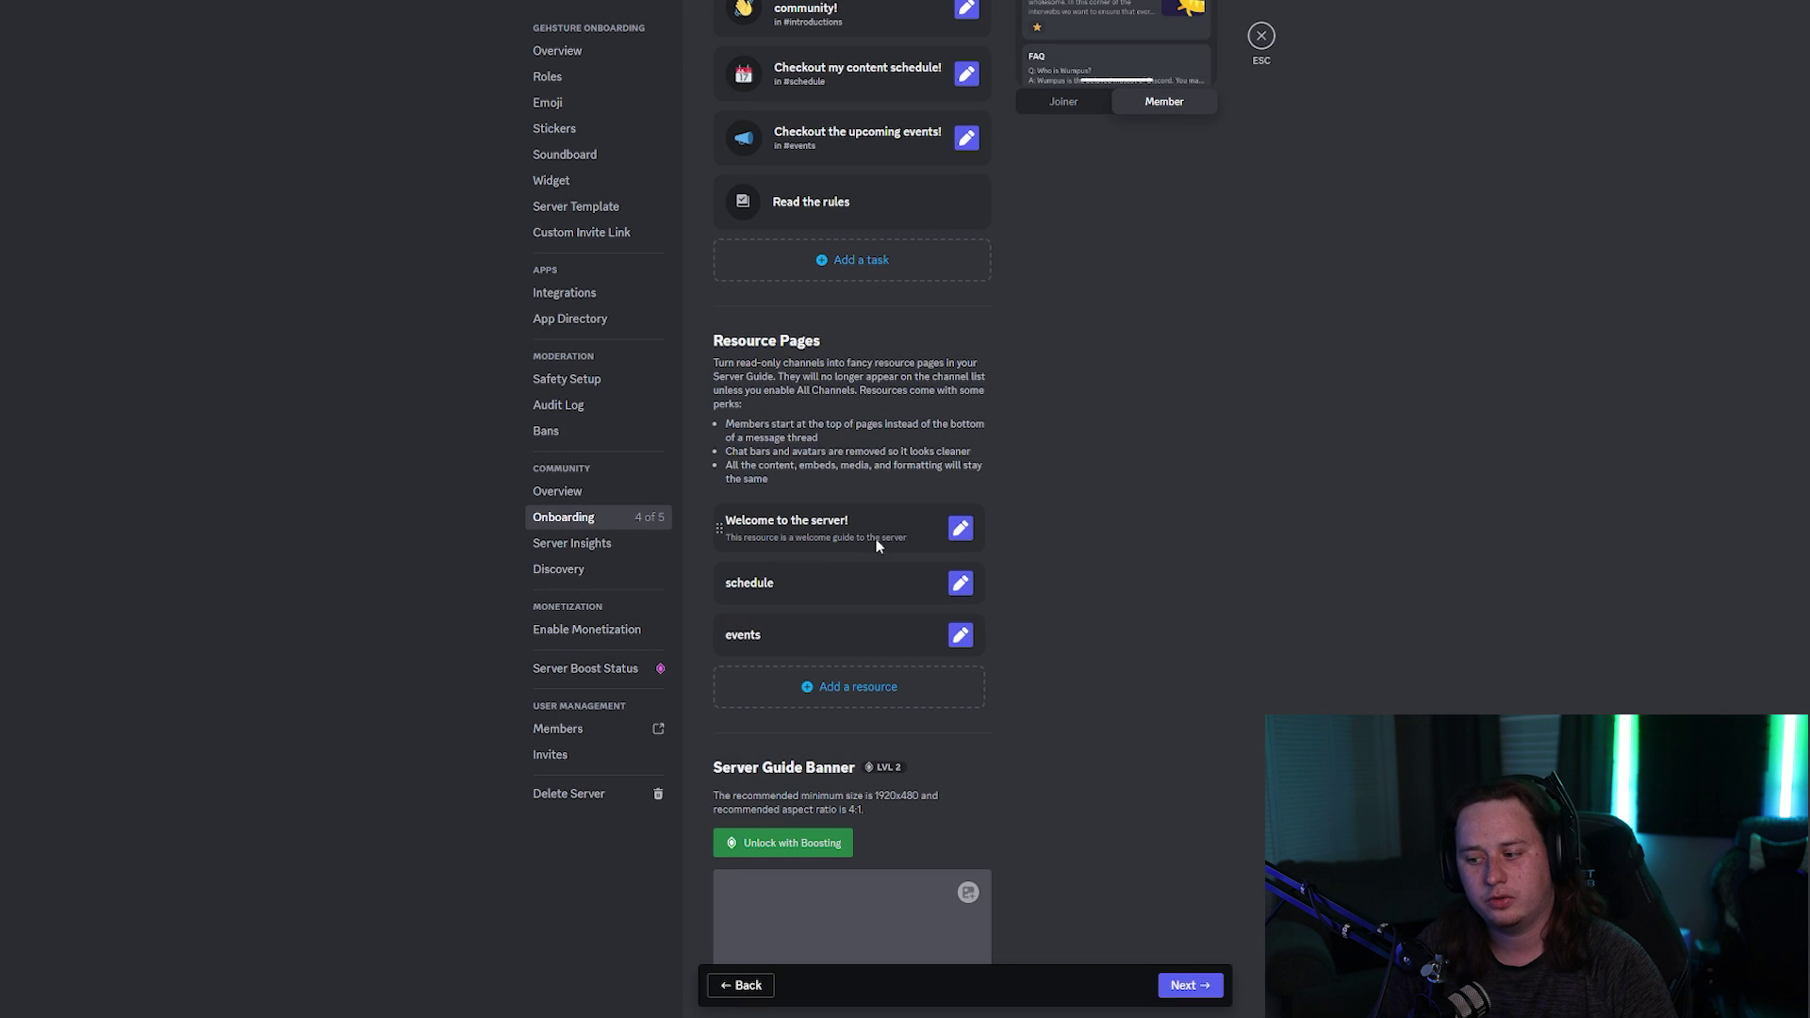
{"action": "left_click", "coordinate": [959, 528]}
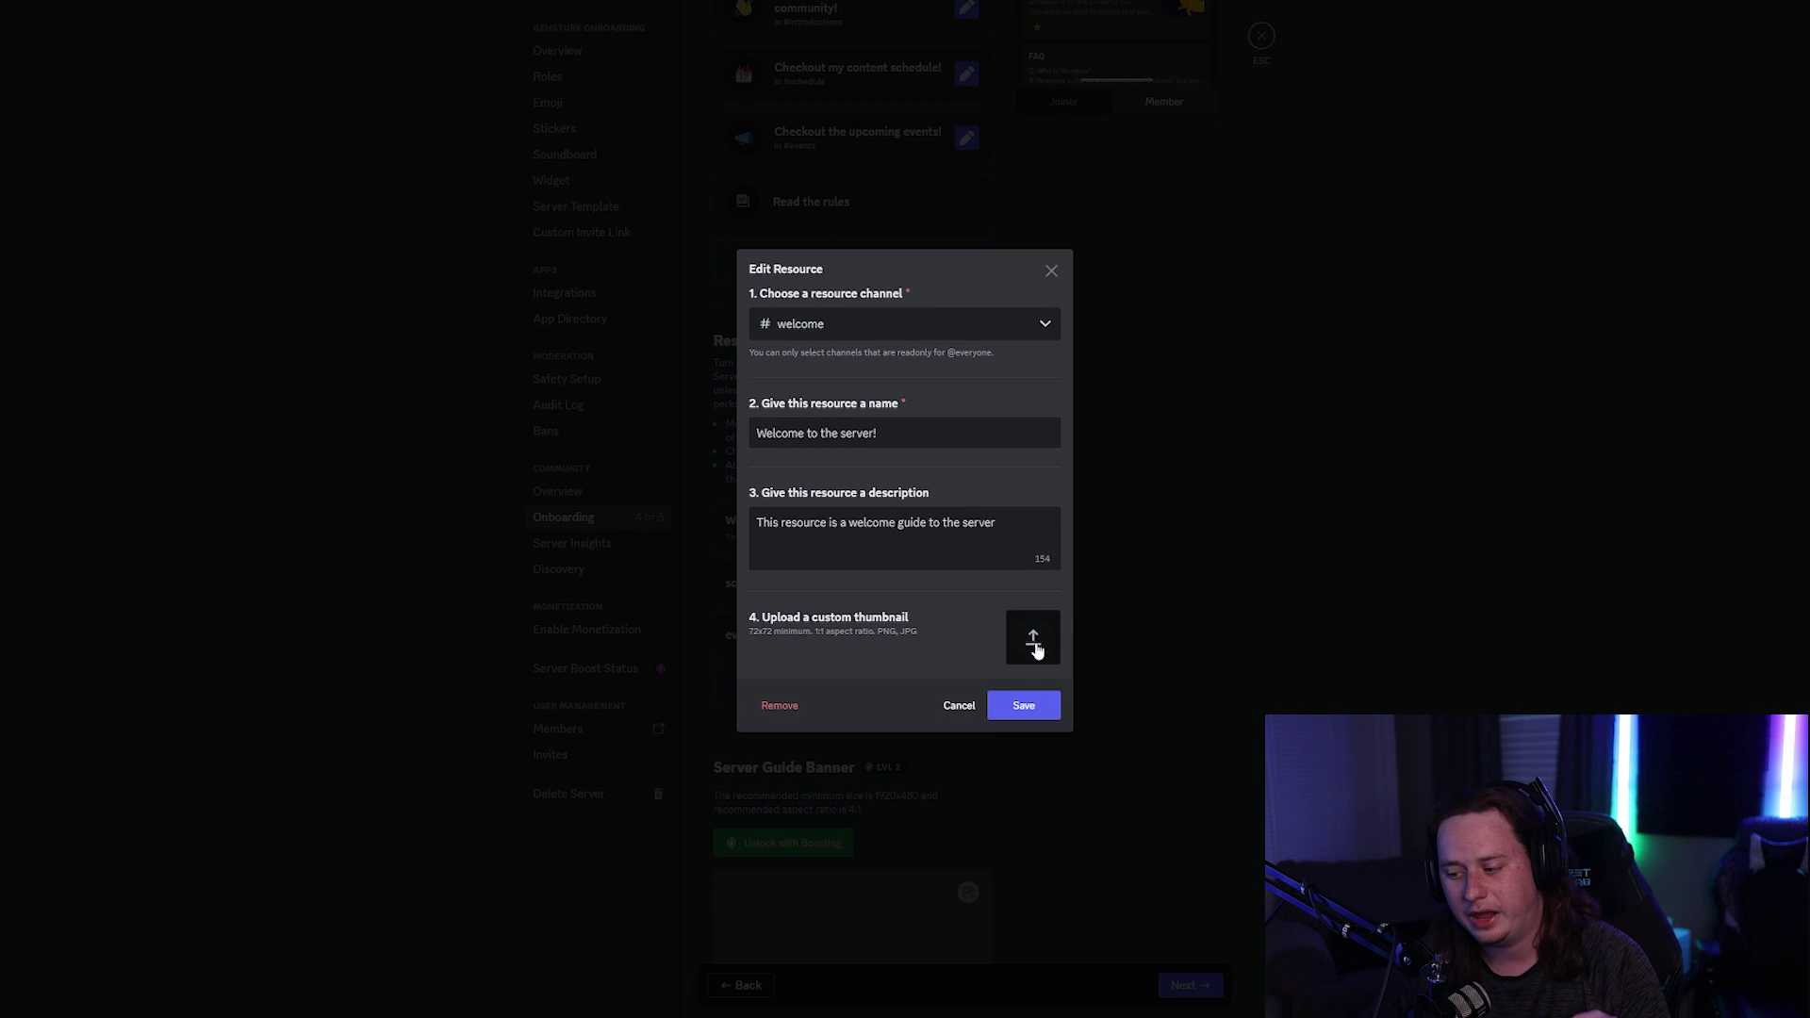
{"action": "left_click", "coordinate": [1223, 501]}
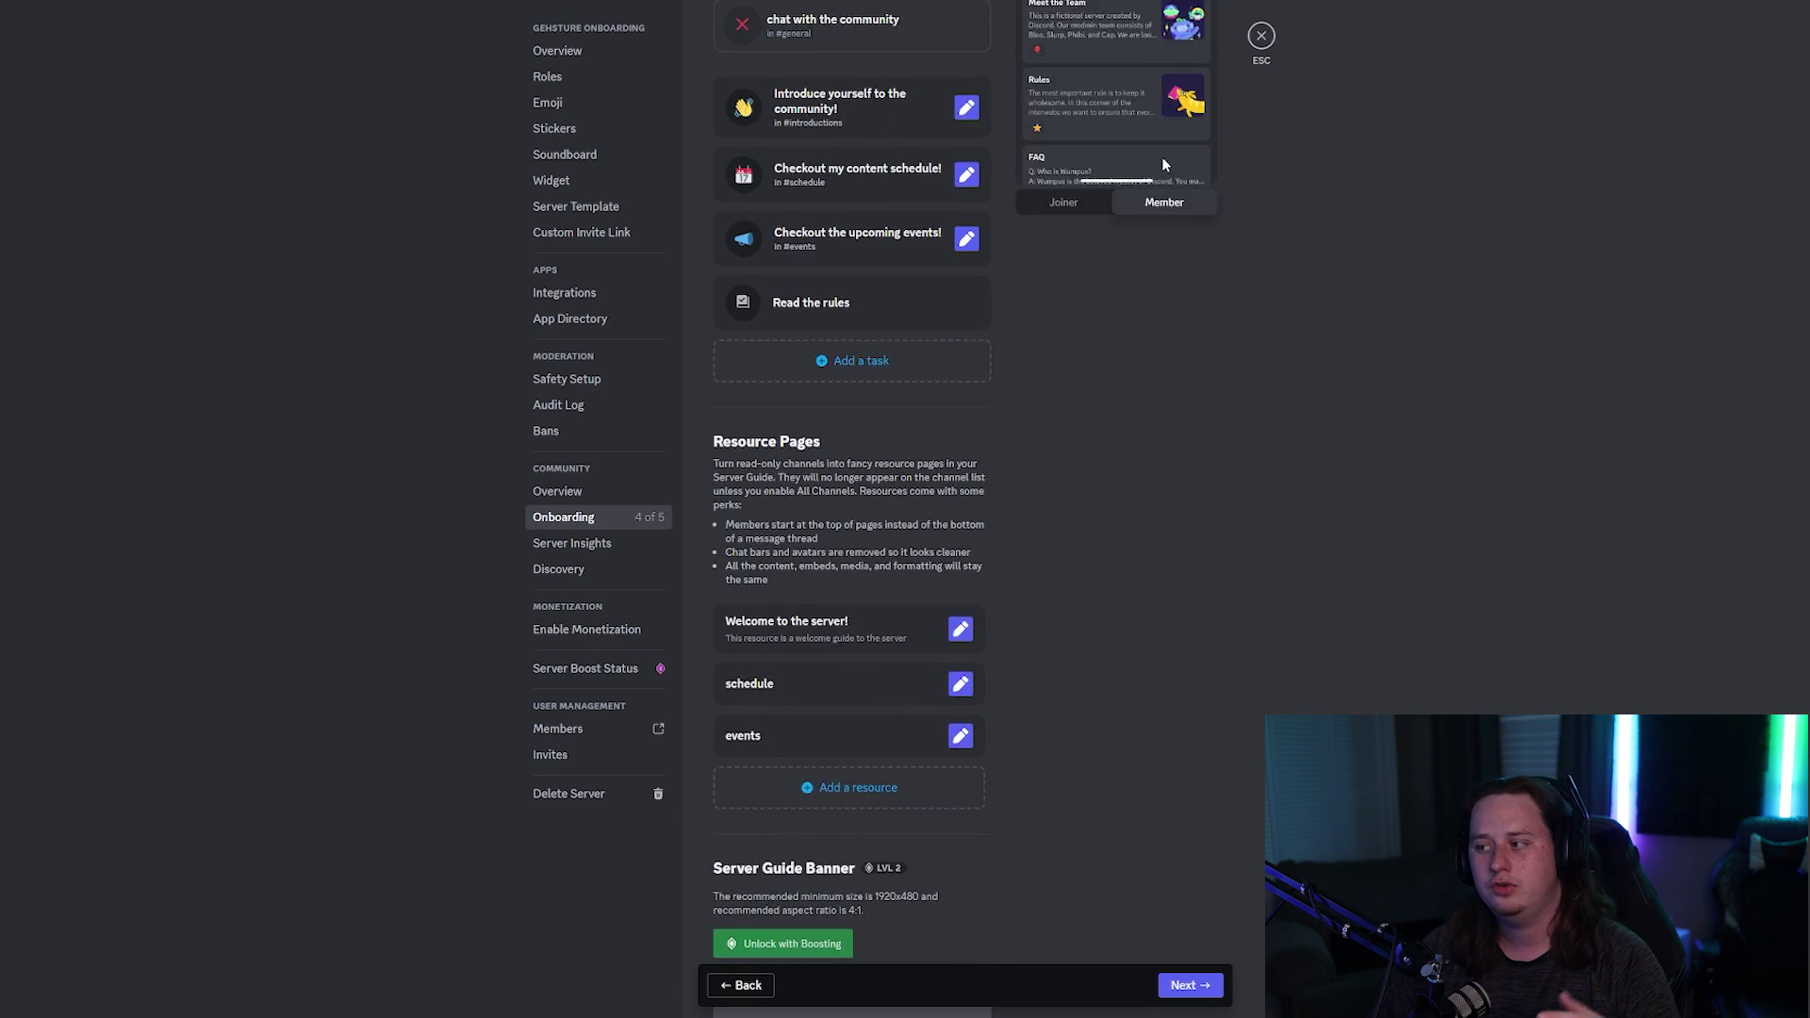
{"action": "scroll", "coordinate": [1188, 207], "scroll_direction": "up", "scroll_amount": 3}
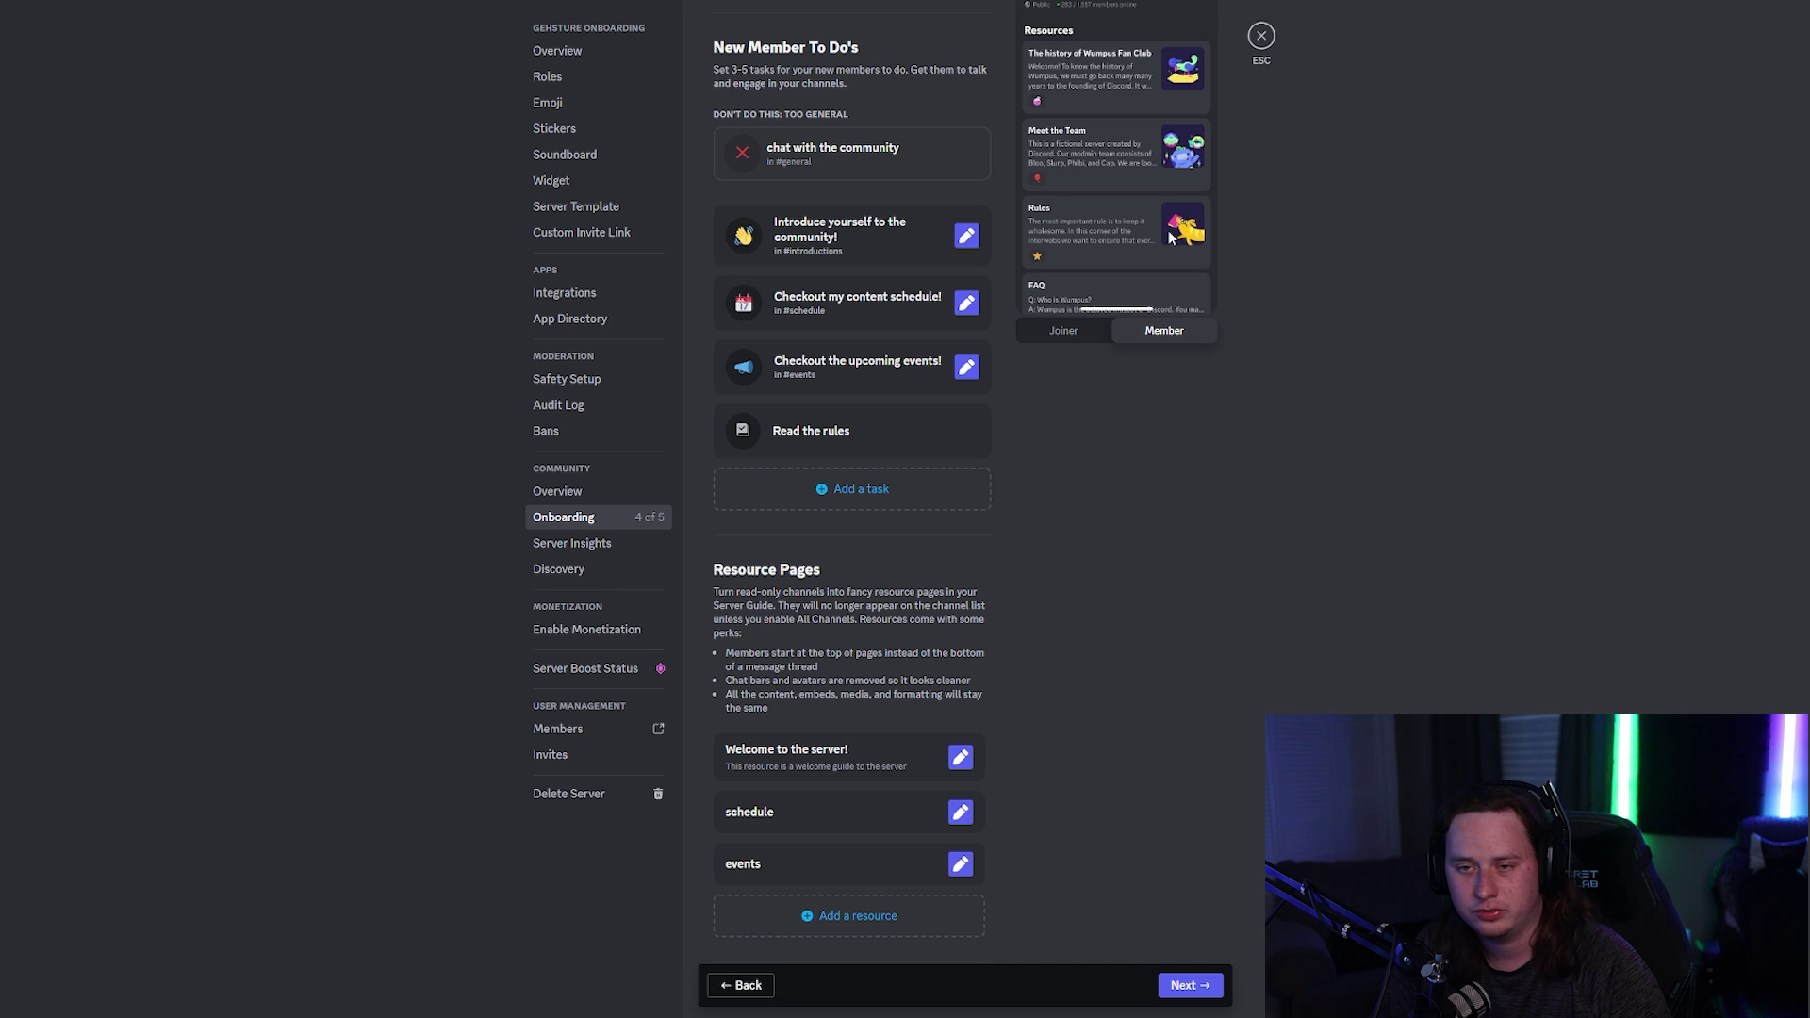
Step: Review the Server Guide settings; saving fails with an invalid emoji id or name error
{"action": "scroll", "coordinate": [908, 504], "scroll_direction": "down", "scroll_amount": 3}
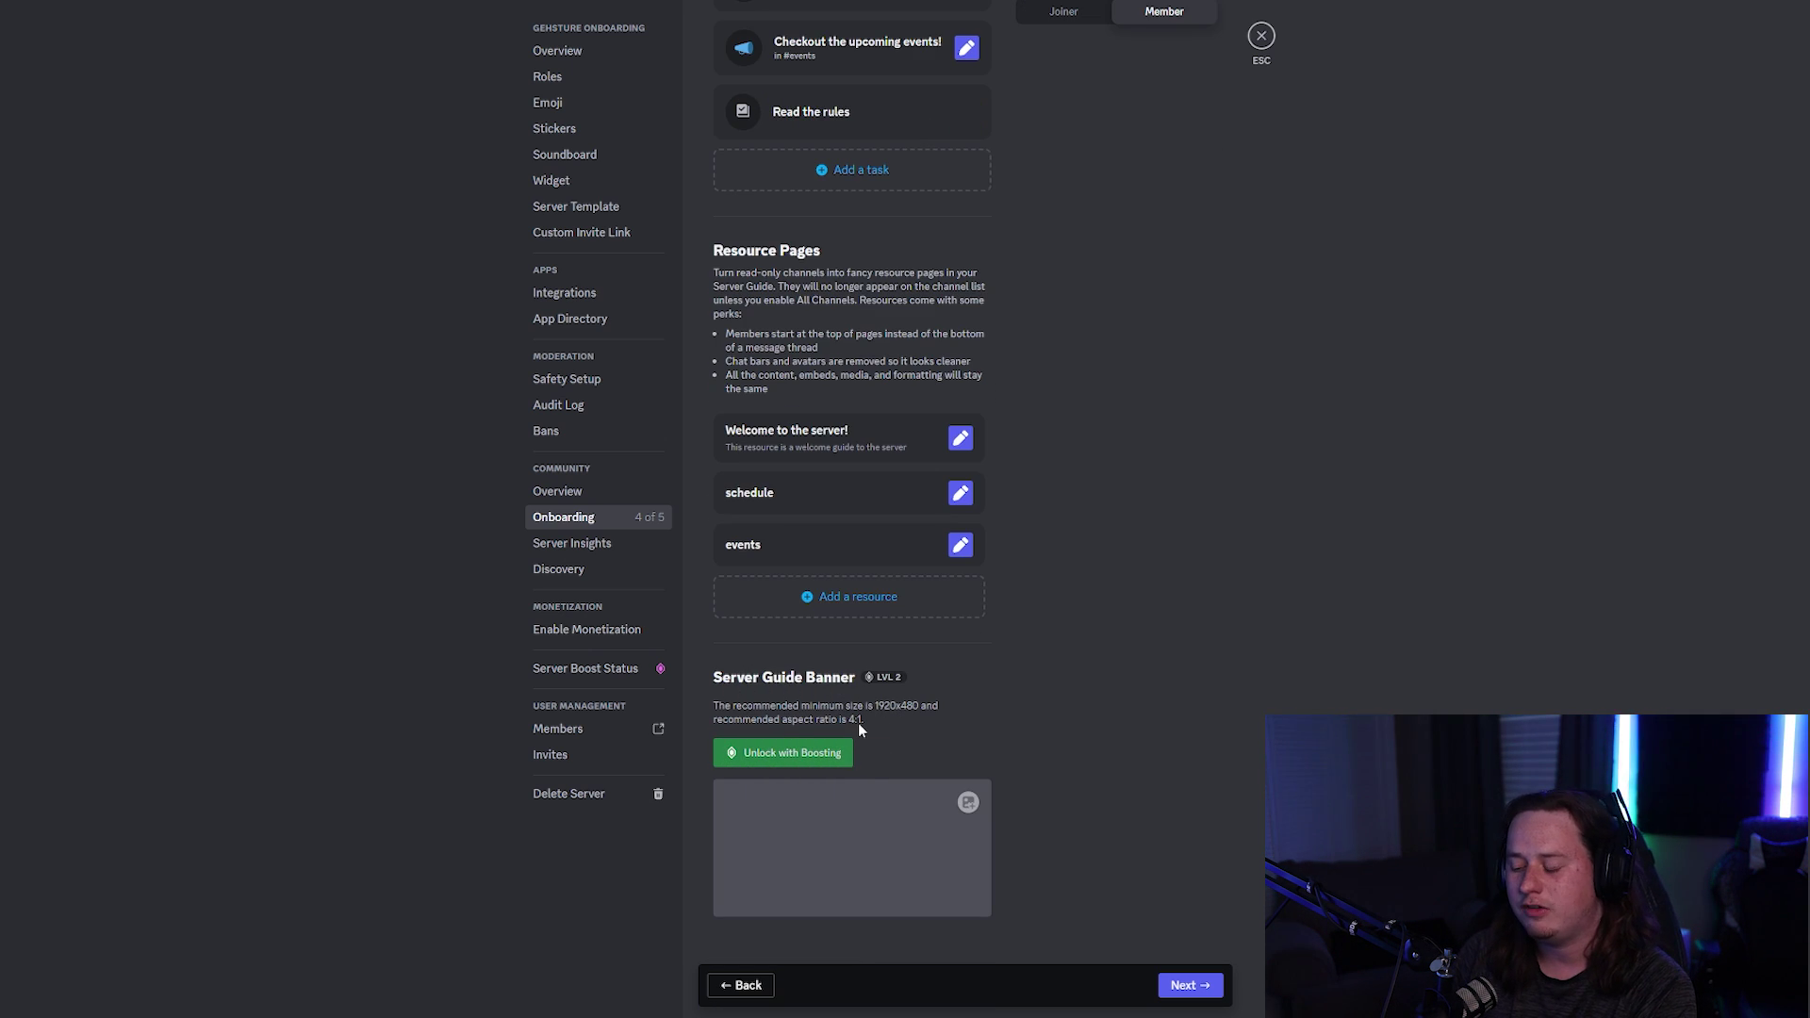
{"action": "scroll", "coordinate": [995, 698], "scroll_direction": "up", "scroll_amount": 2}
{"action": "scroll", "coordinate": [995, 698], "scroll_direction": "up", "scroll_amount": 3}
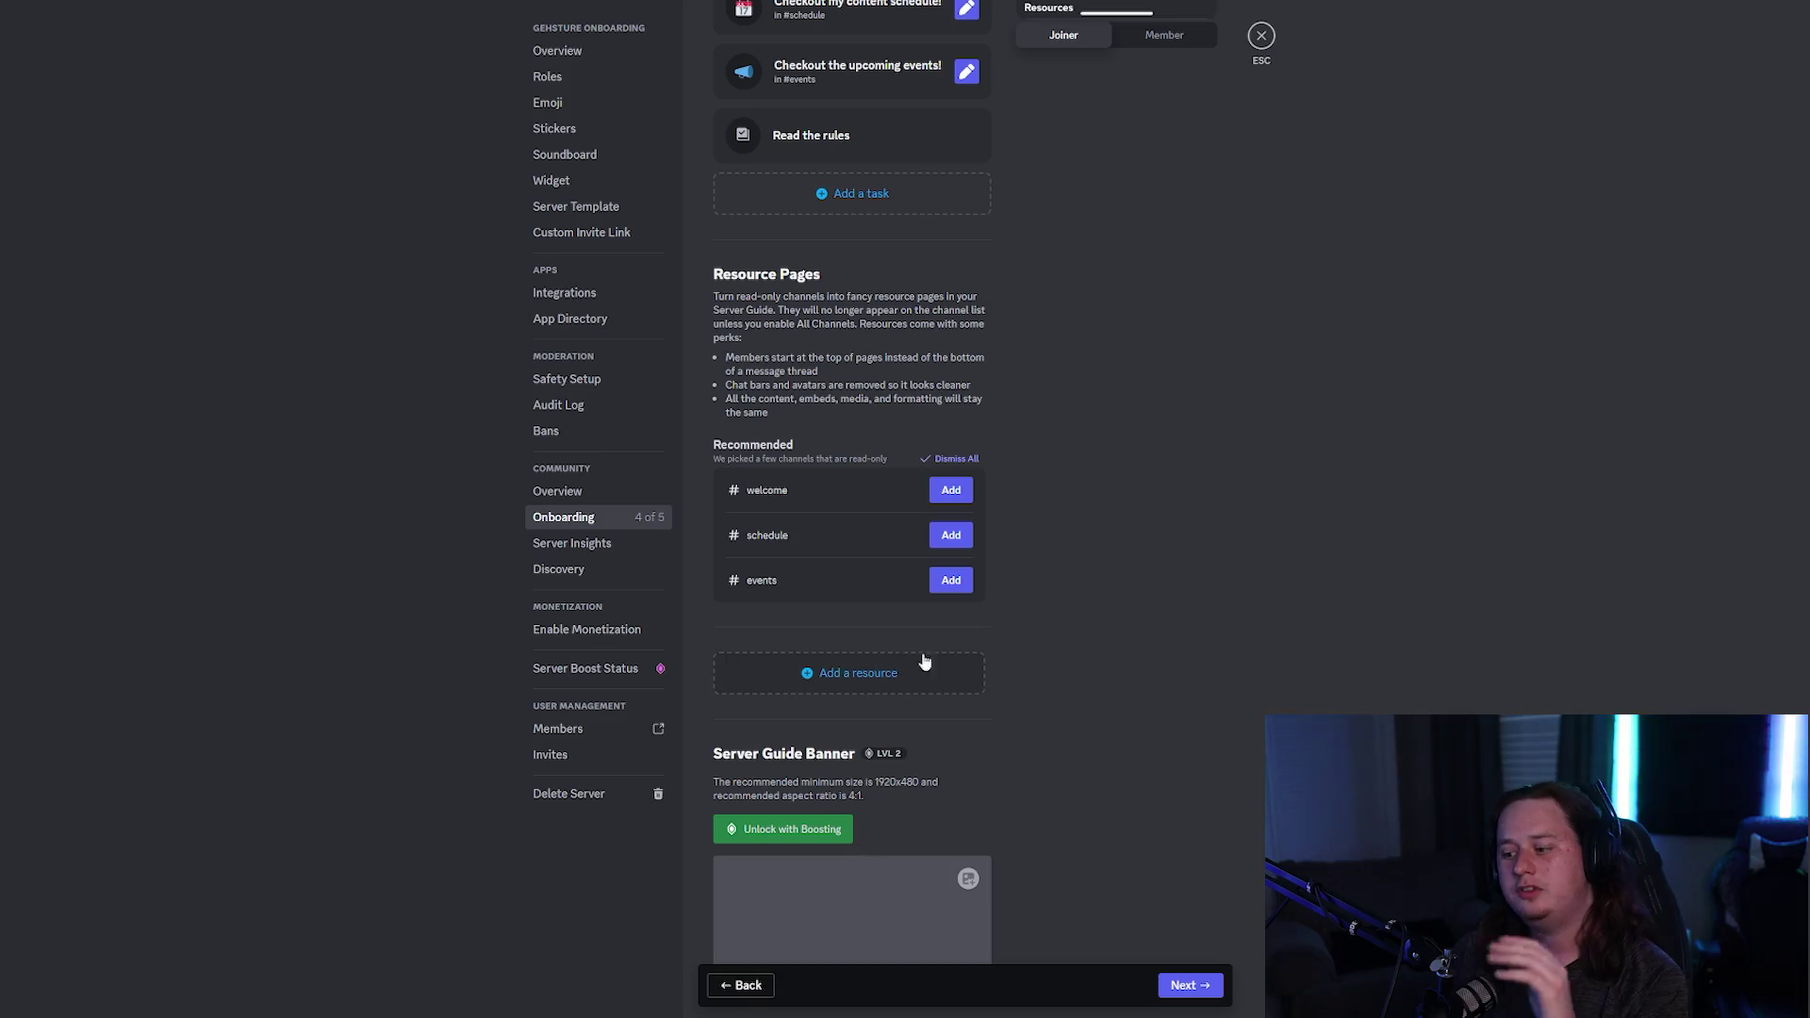
Step: Return to the top of the Server Guide and continue to the onboarding Review step
{"action": "scroll", "coordinate": [925, 663], "scroll_direction": "up", "scroll_amount": 5}
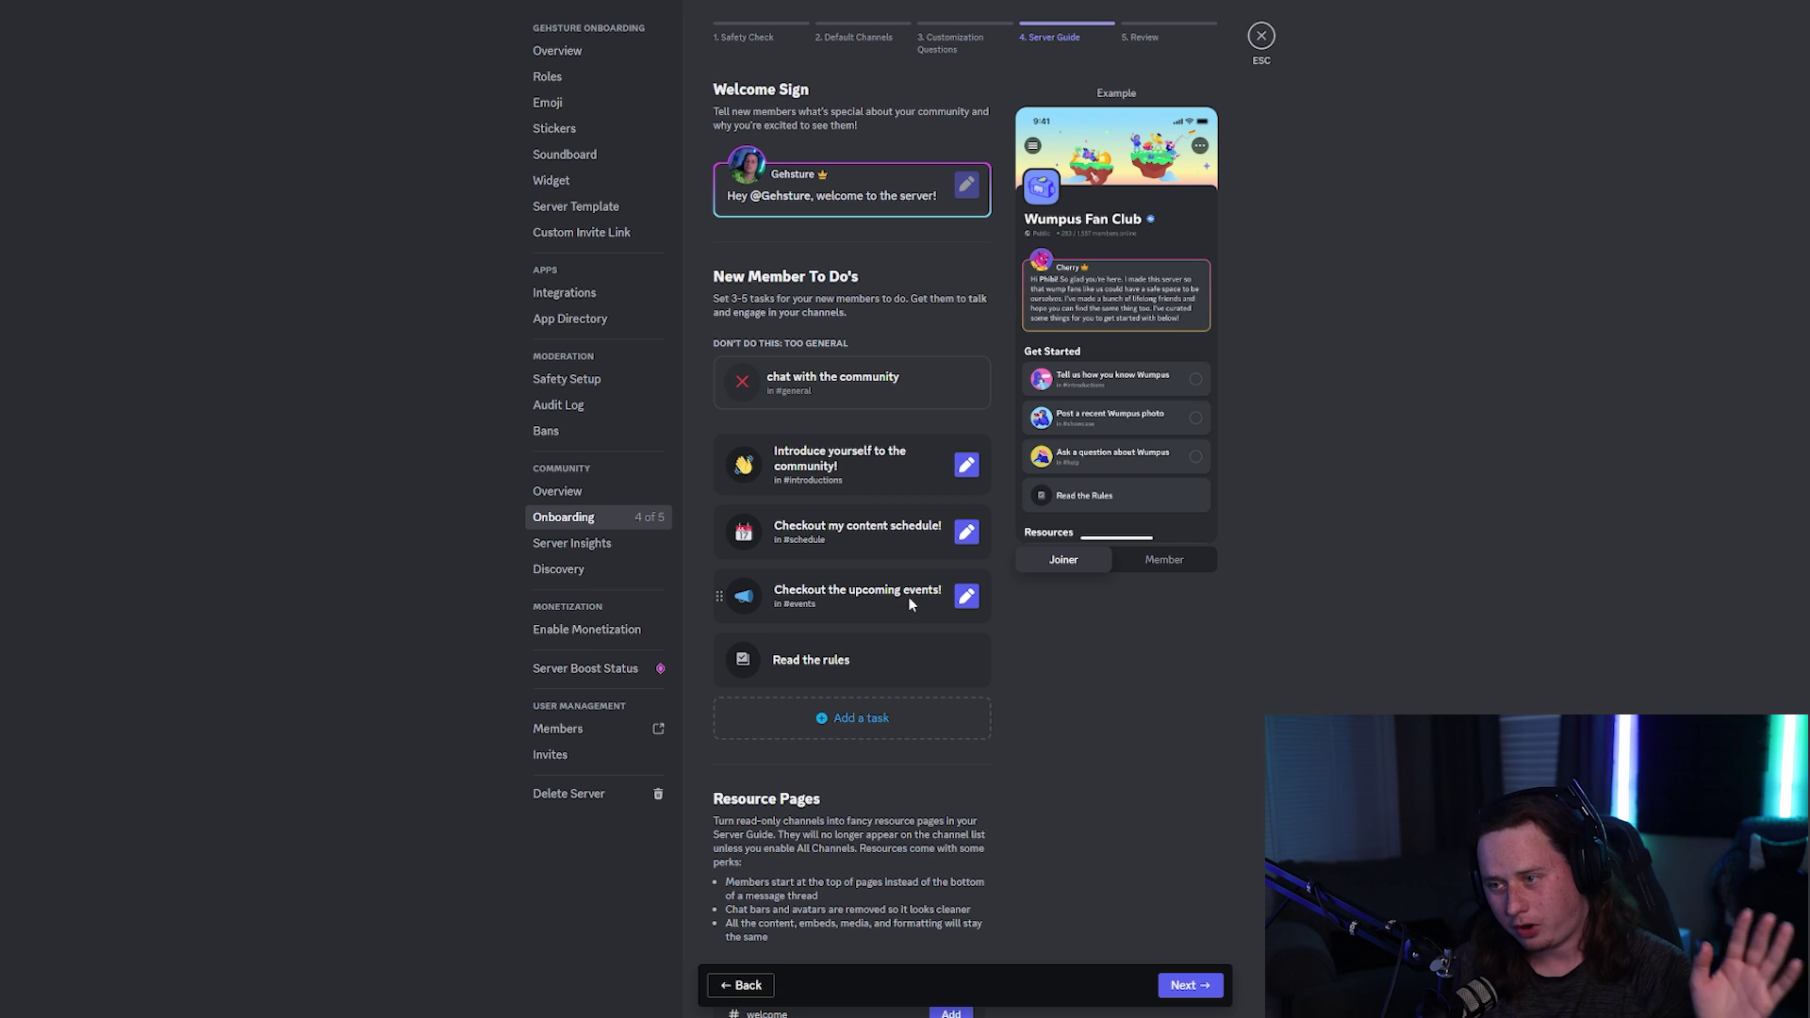
{"action": "scroll", "coordinate": [1031, 506], "scroll_direction": "down", "scroll_amount": 1}
{"action": "scroll", "coordinate": [1112, 283], "scroll_direction": "up", "scroll_amount": 1}
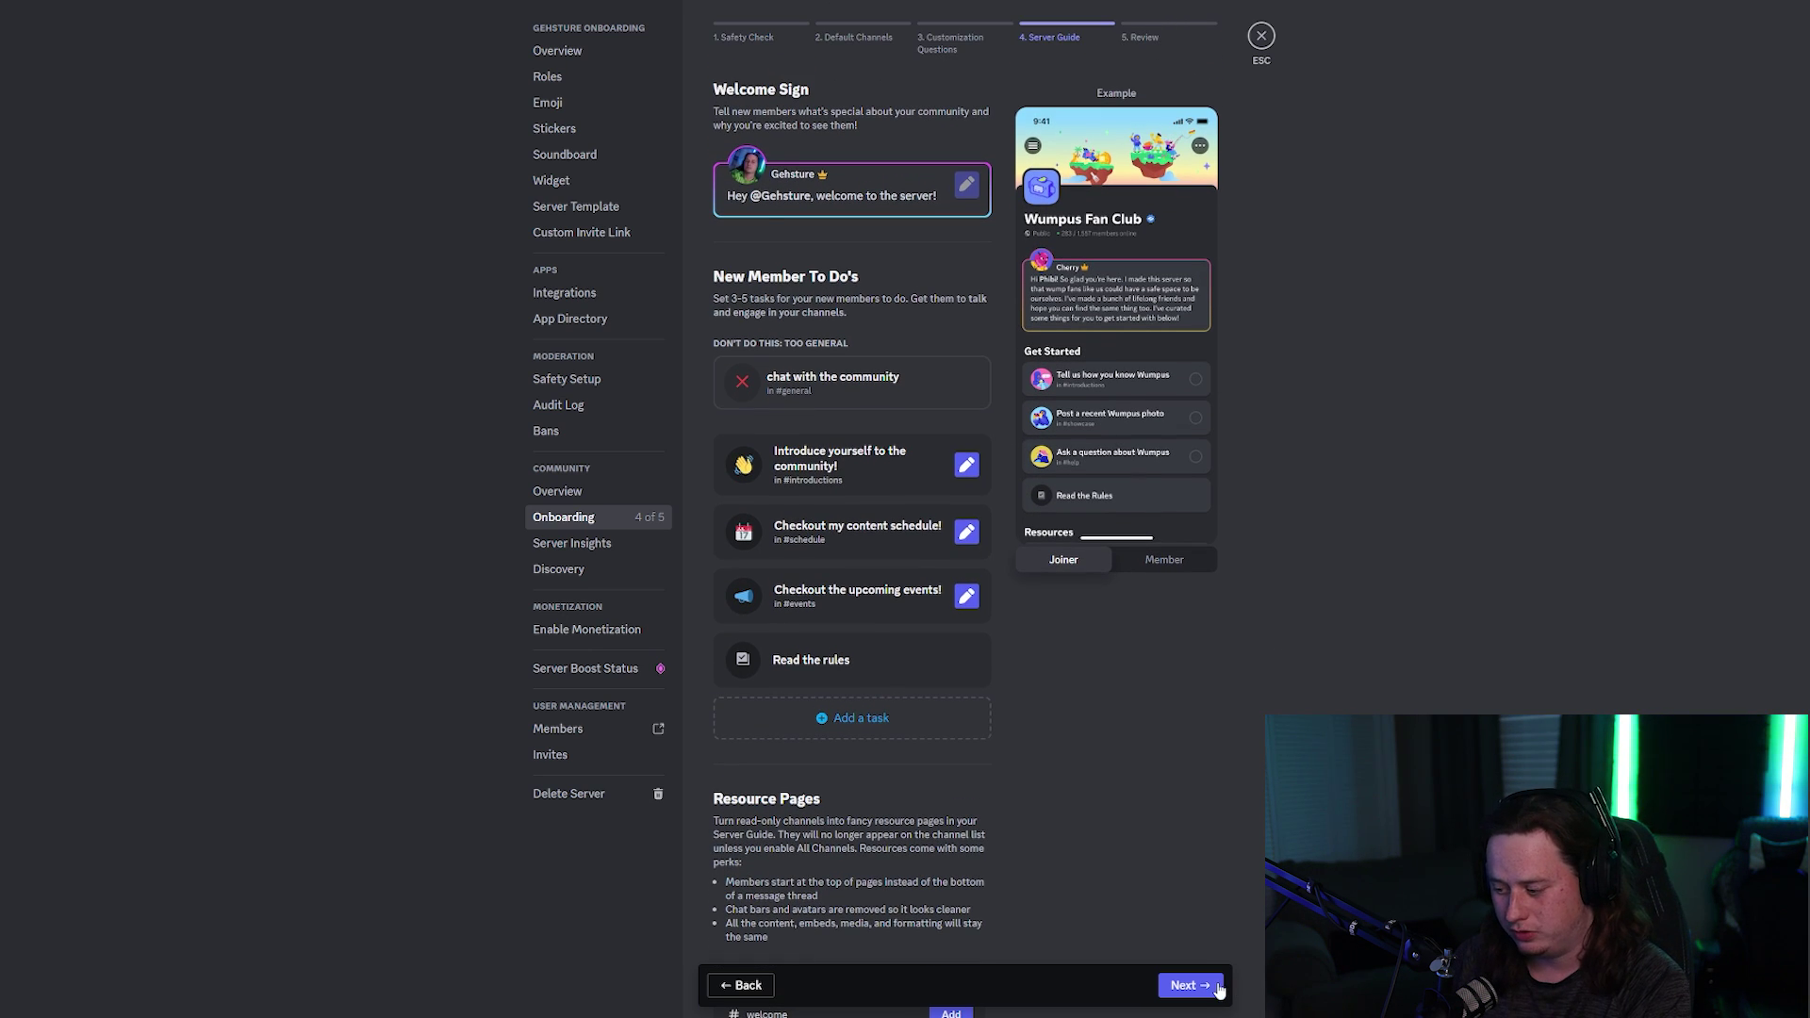
{"action": "left_click", "coordinate": [1189, 985]}
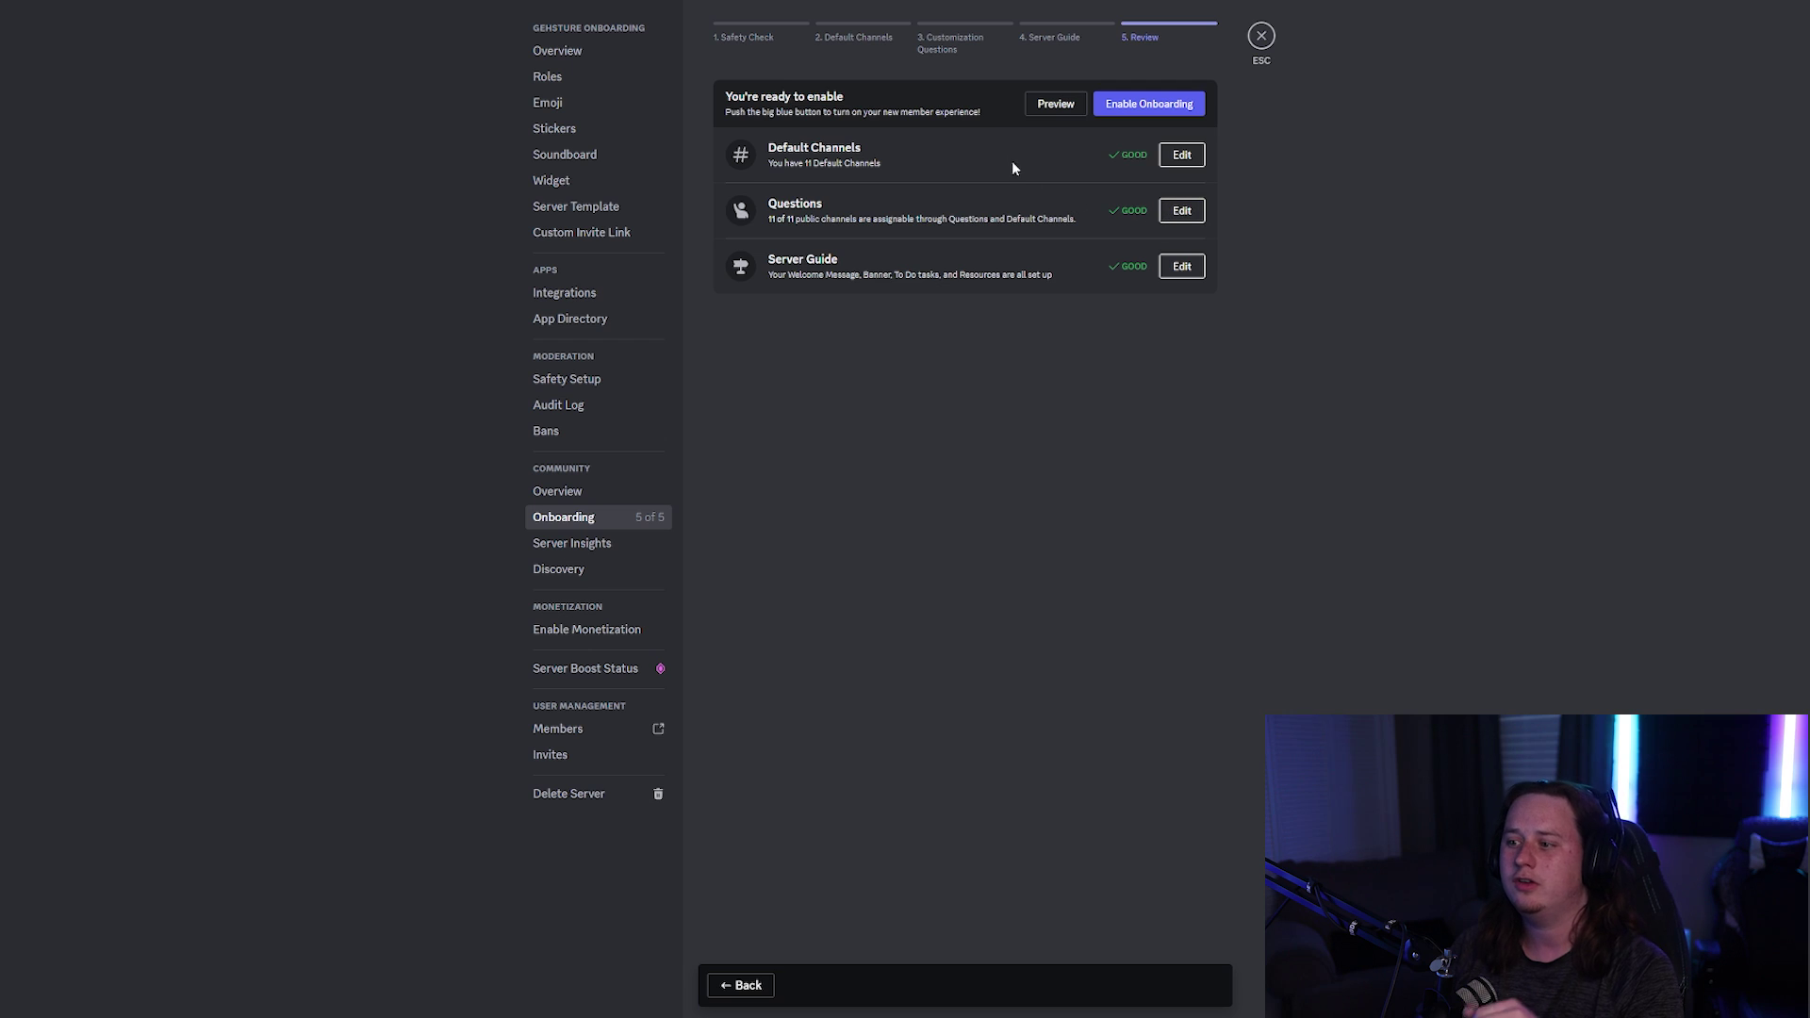
{"action": "left_click", "coordinate": [1041, 106]}
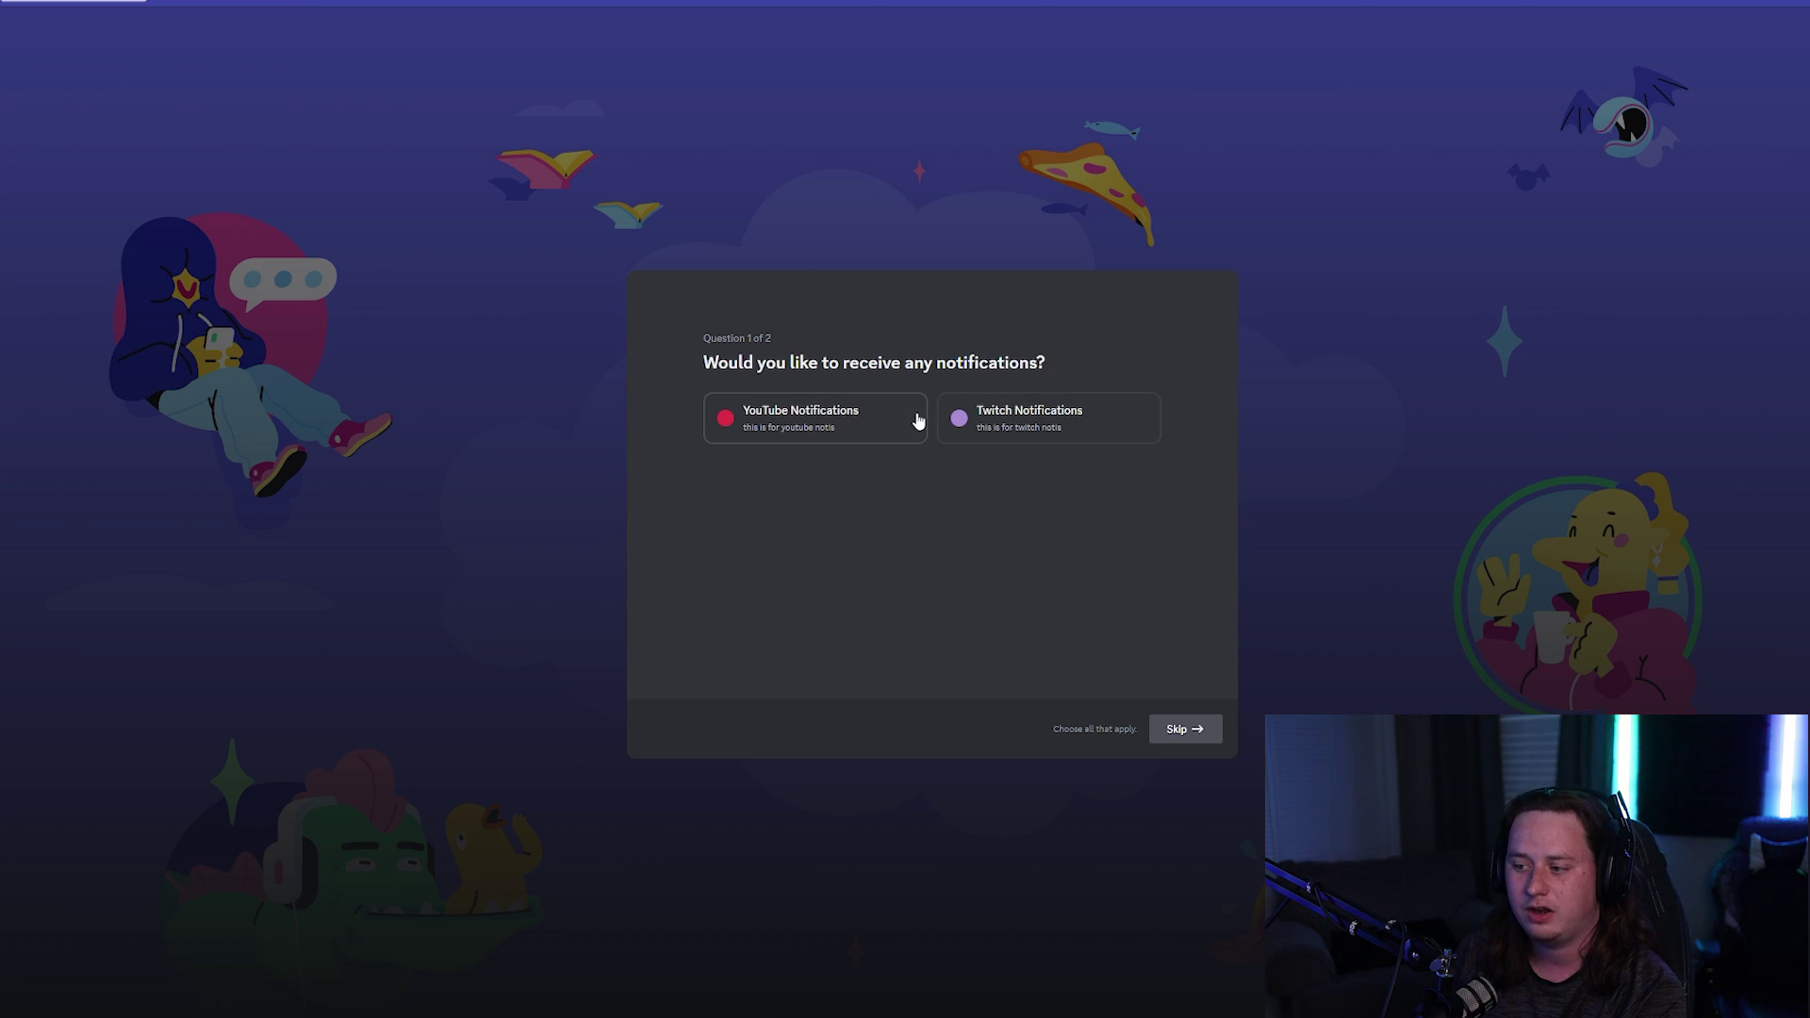
{"action": "left_click", "coordinate": [890, 429]}
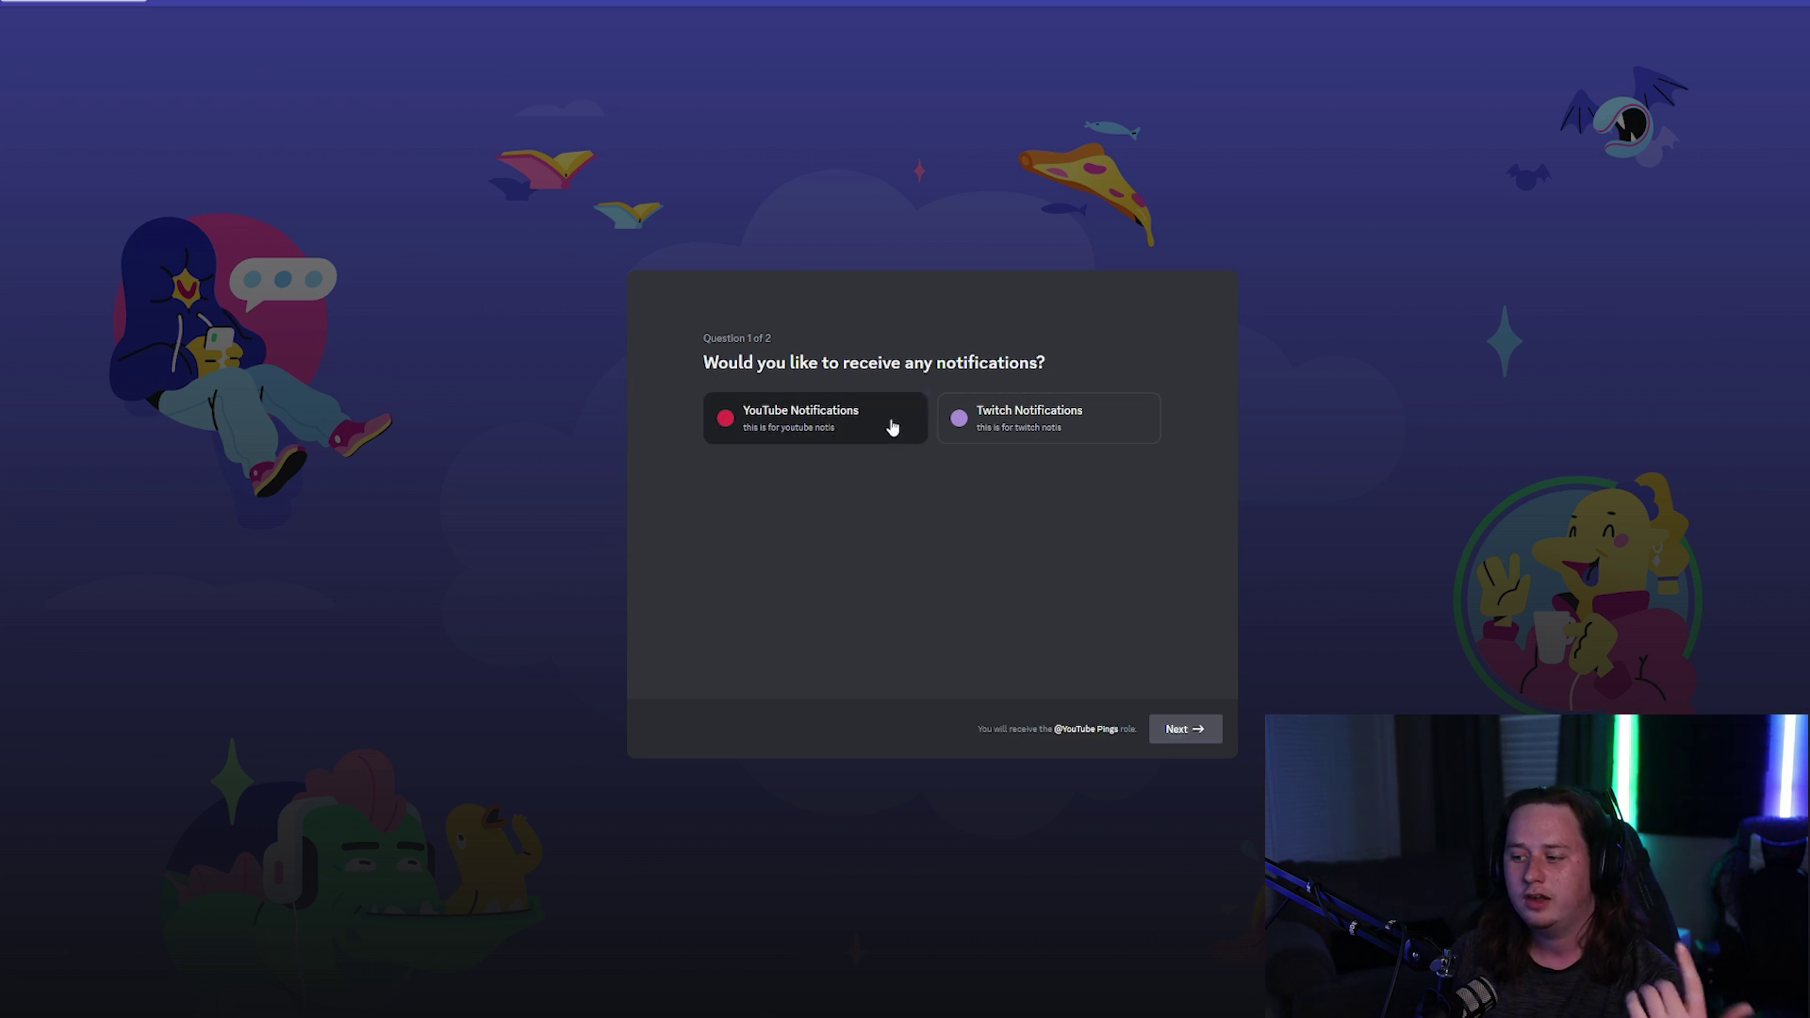
{"action": "left_click", "coordinate": [1028, 445]}
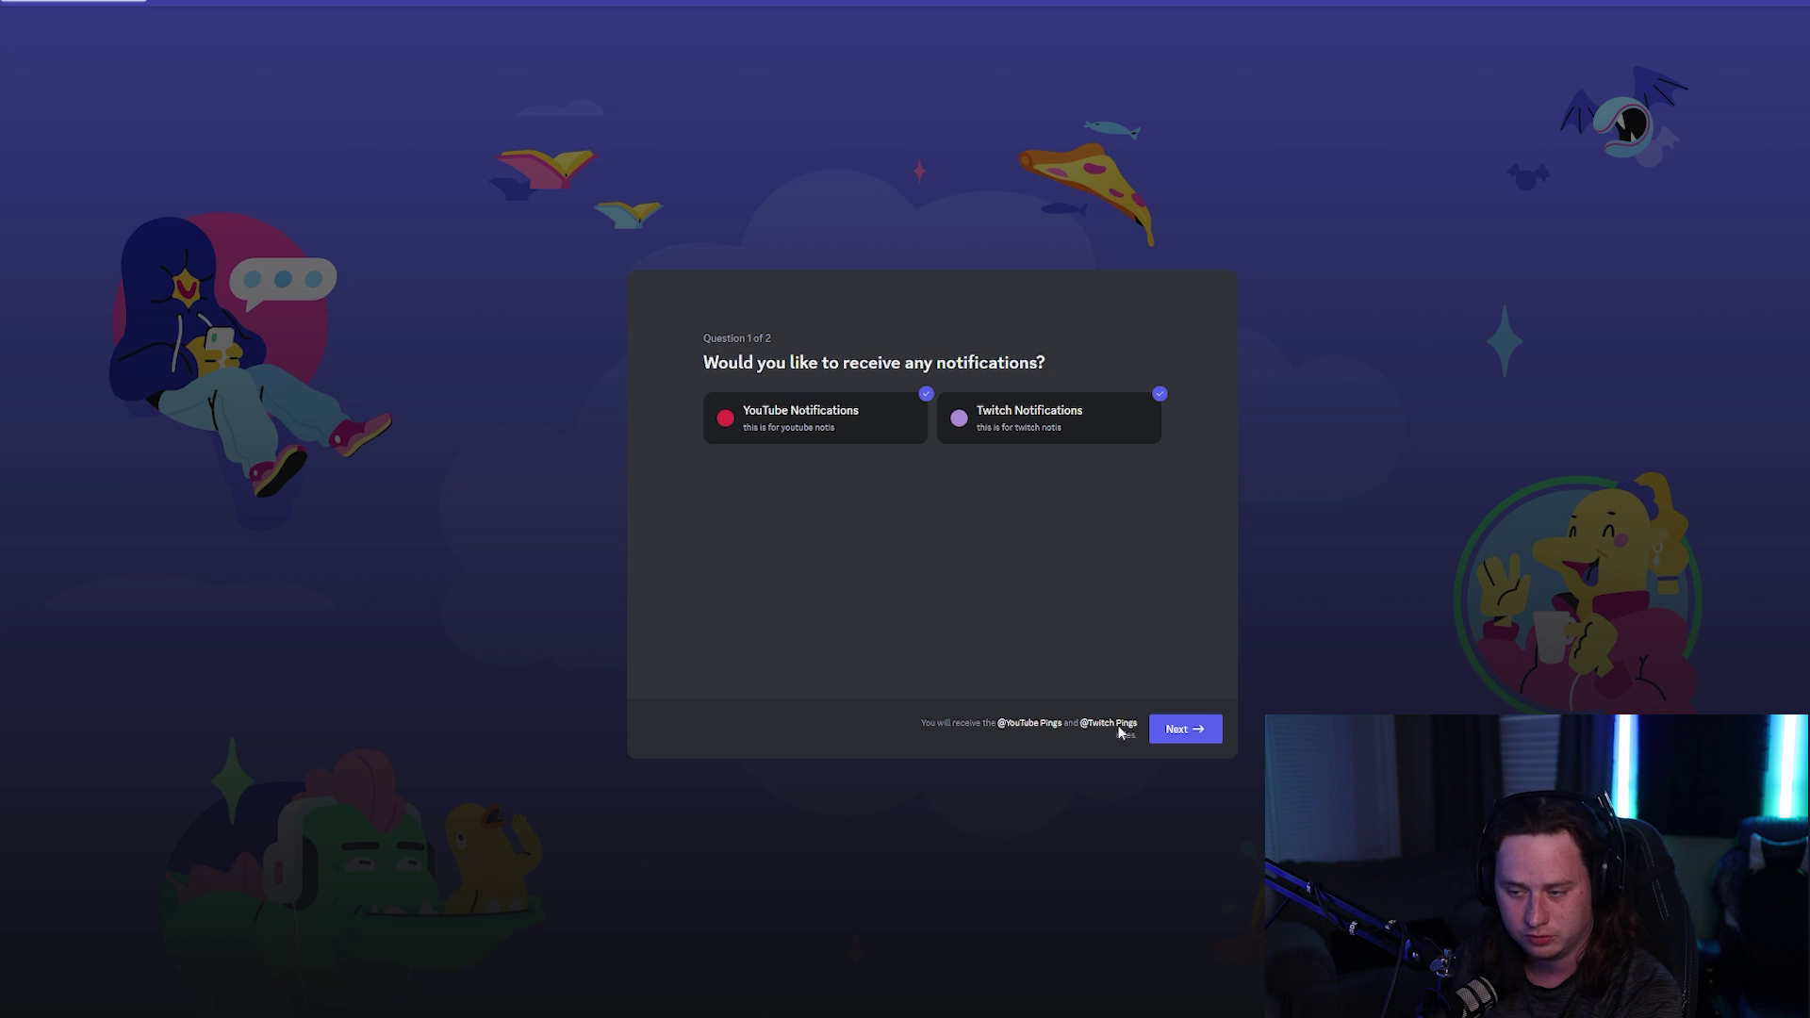
{"action": "left_click", "coordinate": [1206, 742]}
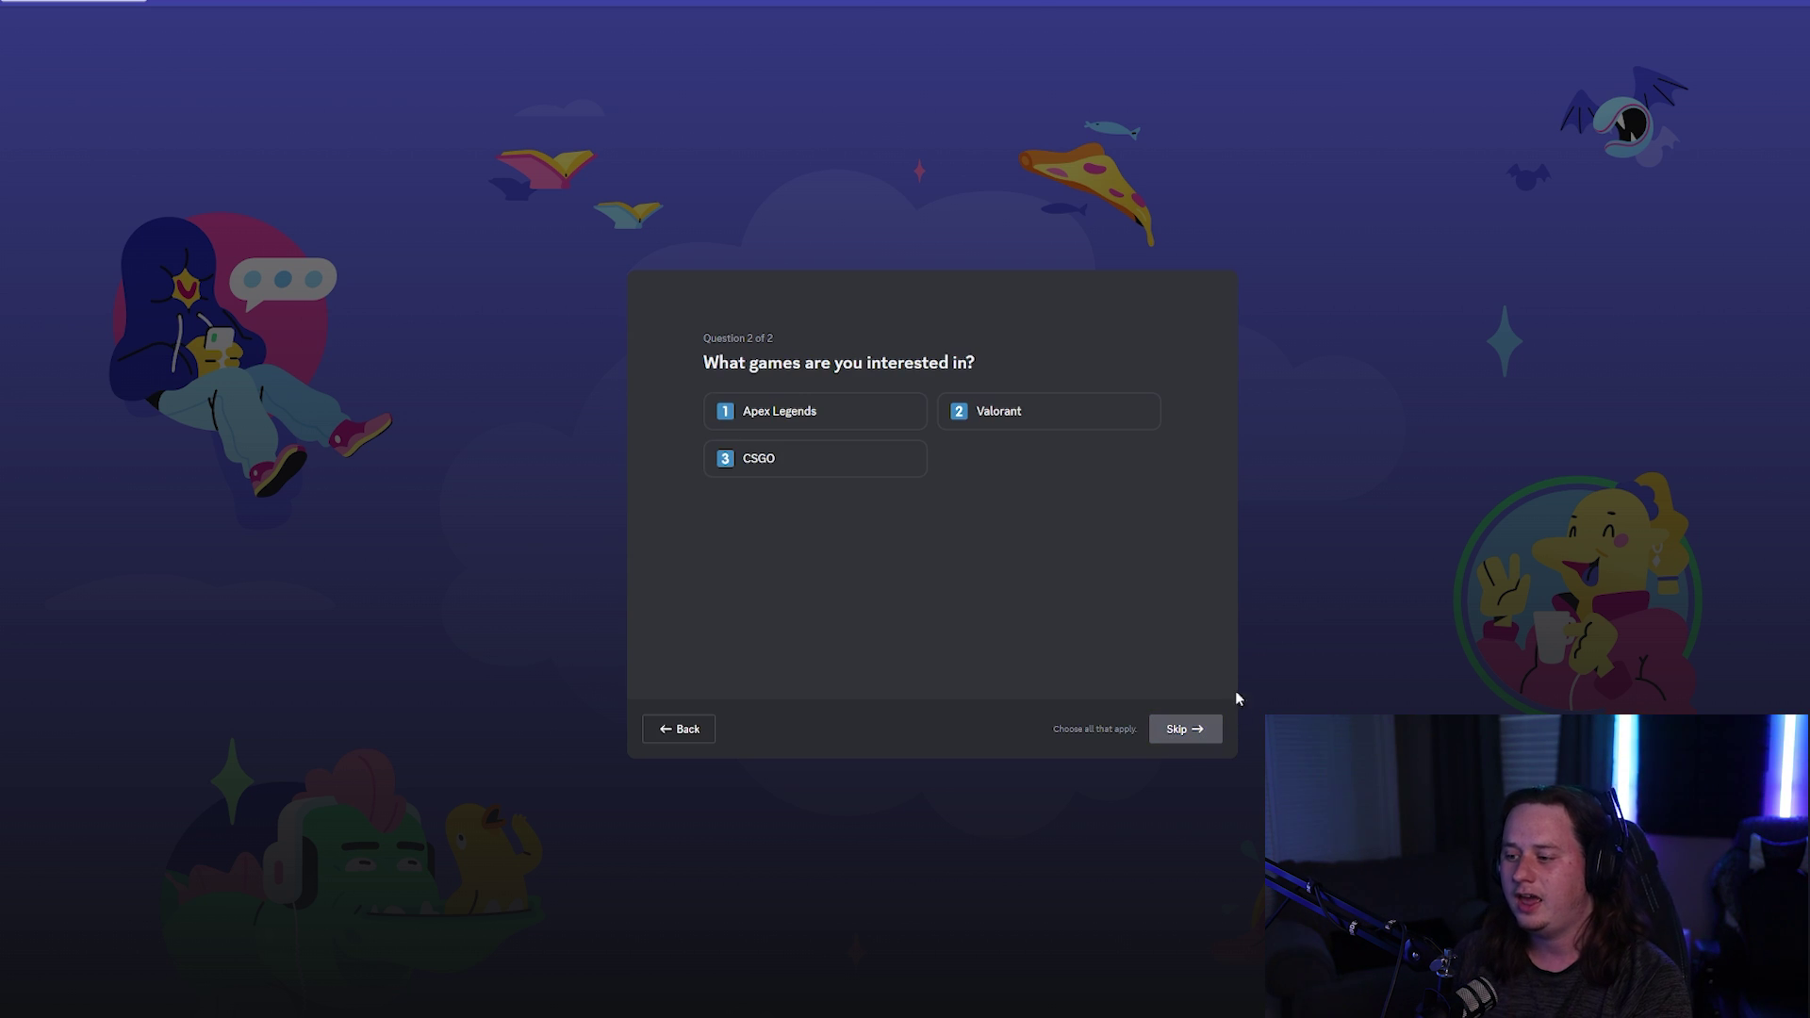
{"action": "left_click", "coordinate": [904, 426]}
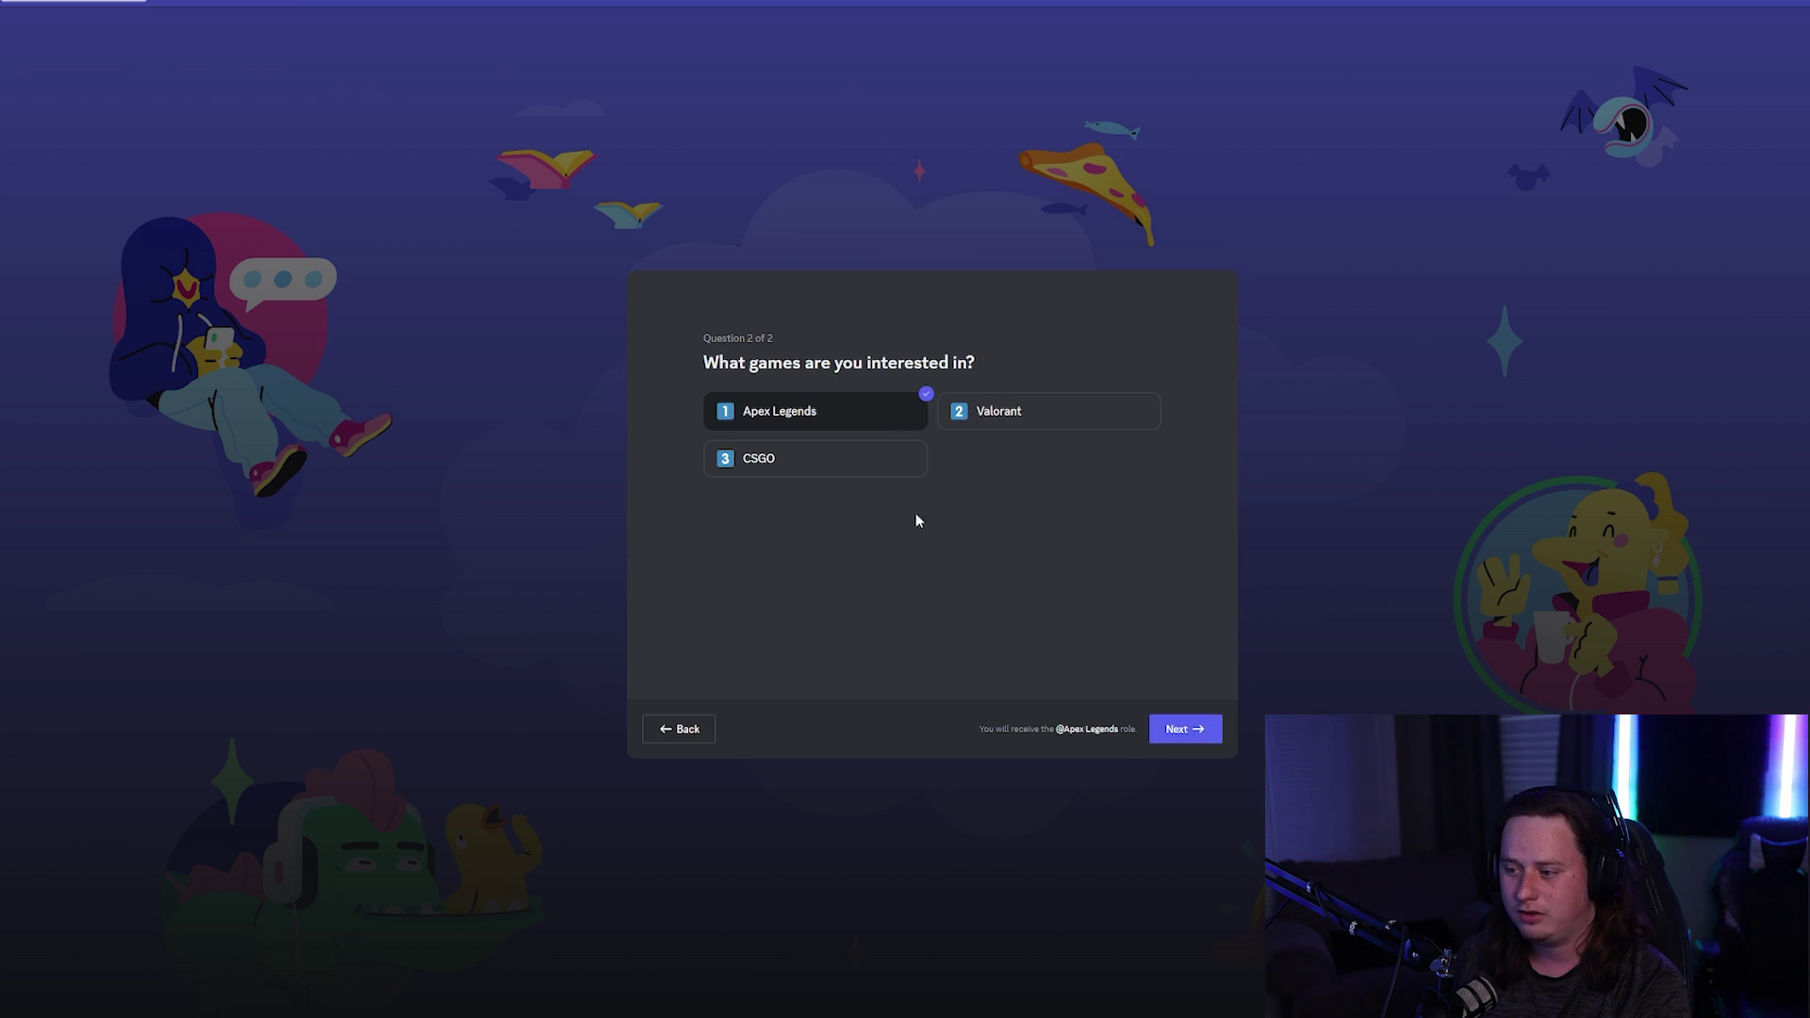
{"action": "left_click", "coordinate": [1042, 419]}
{"action": "left_click", "coordinate": [1172, 736]}
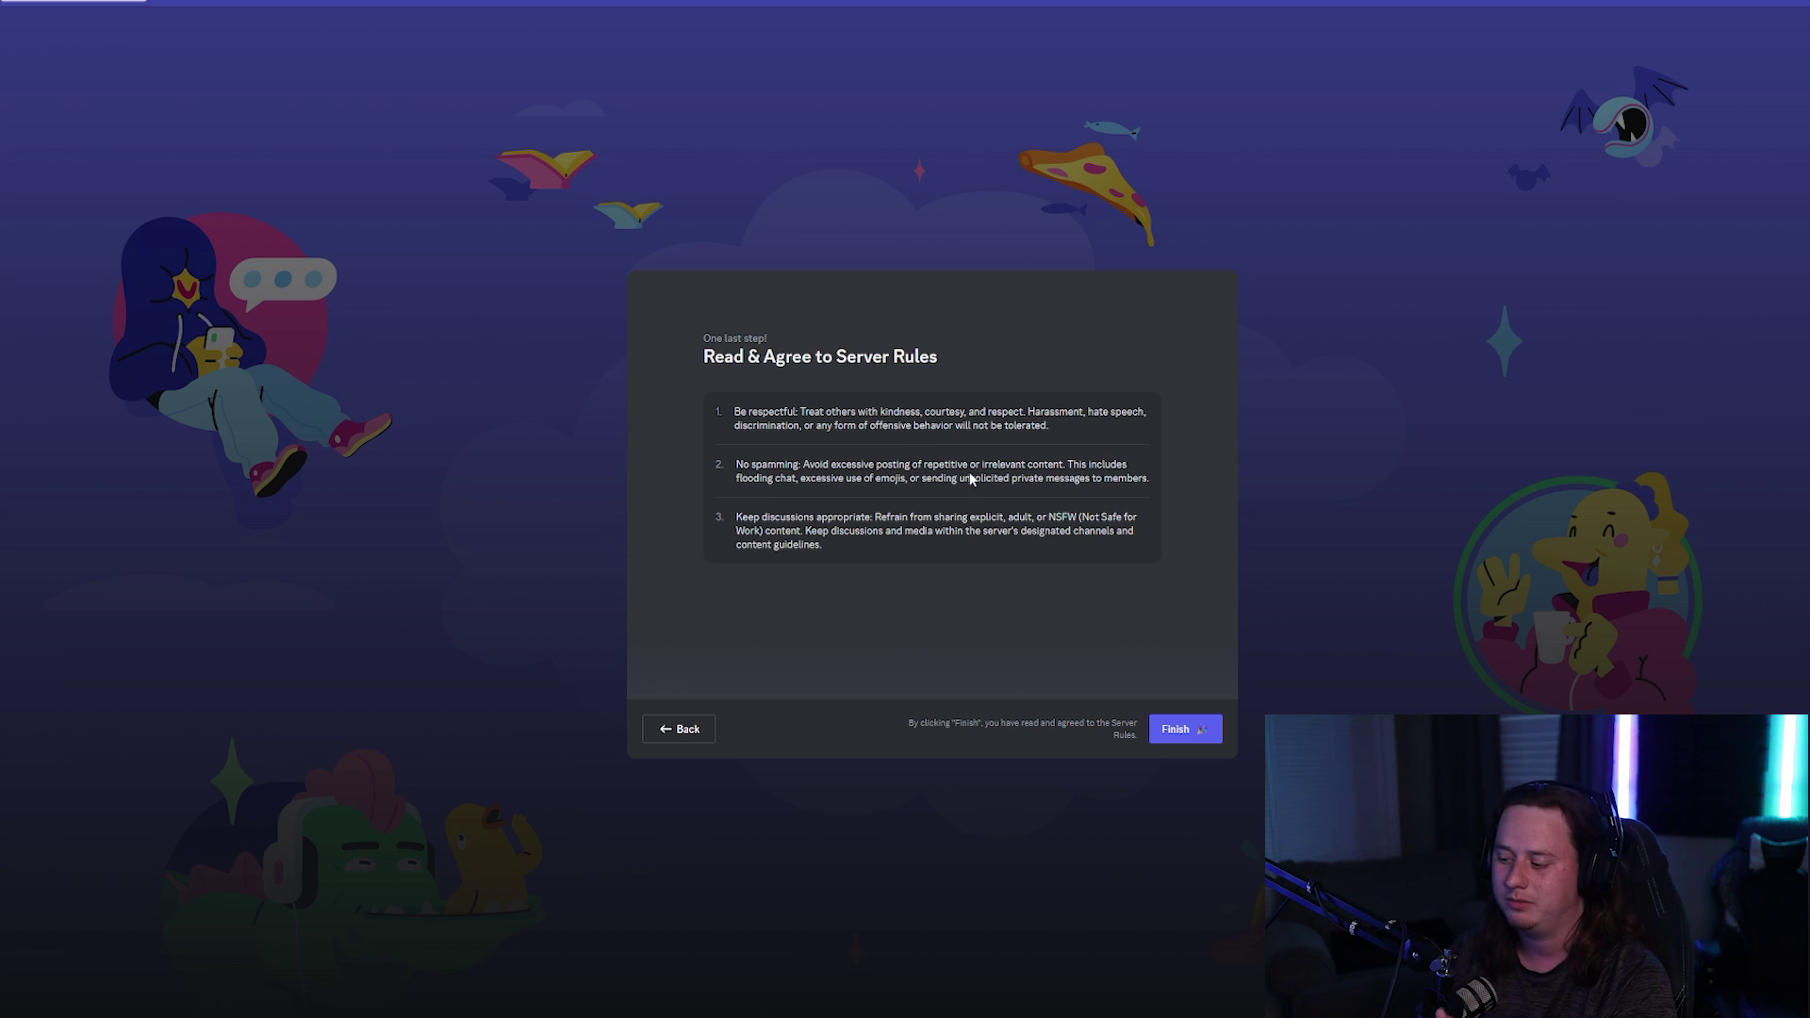
{"action": "left_click", "coordinate": [1187, 729]}
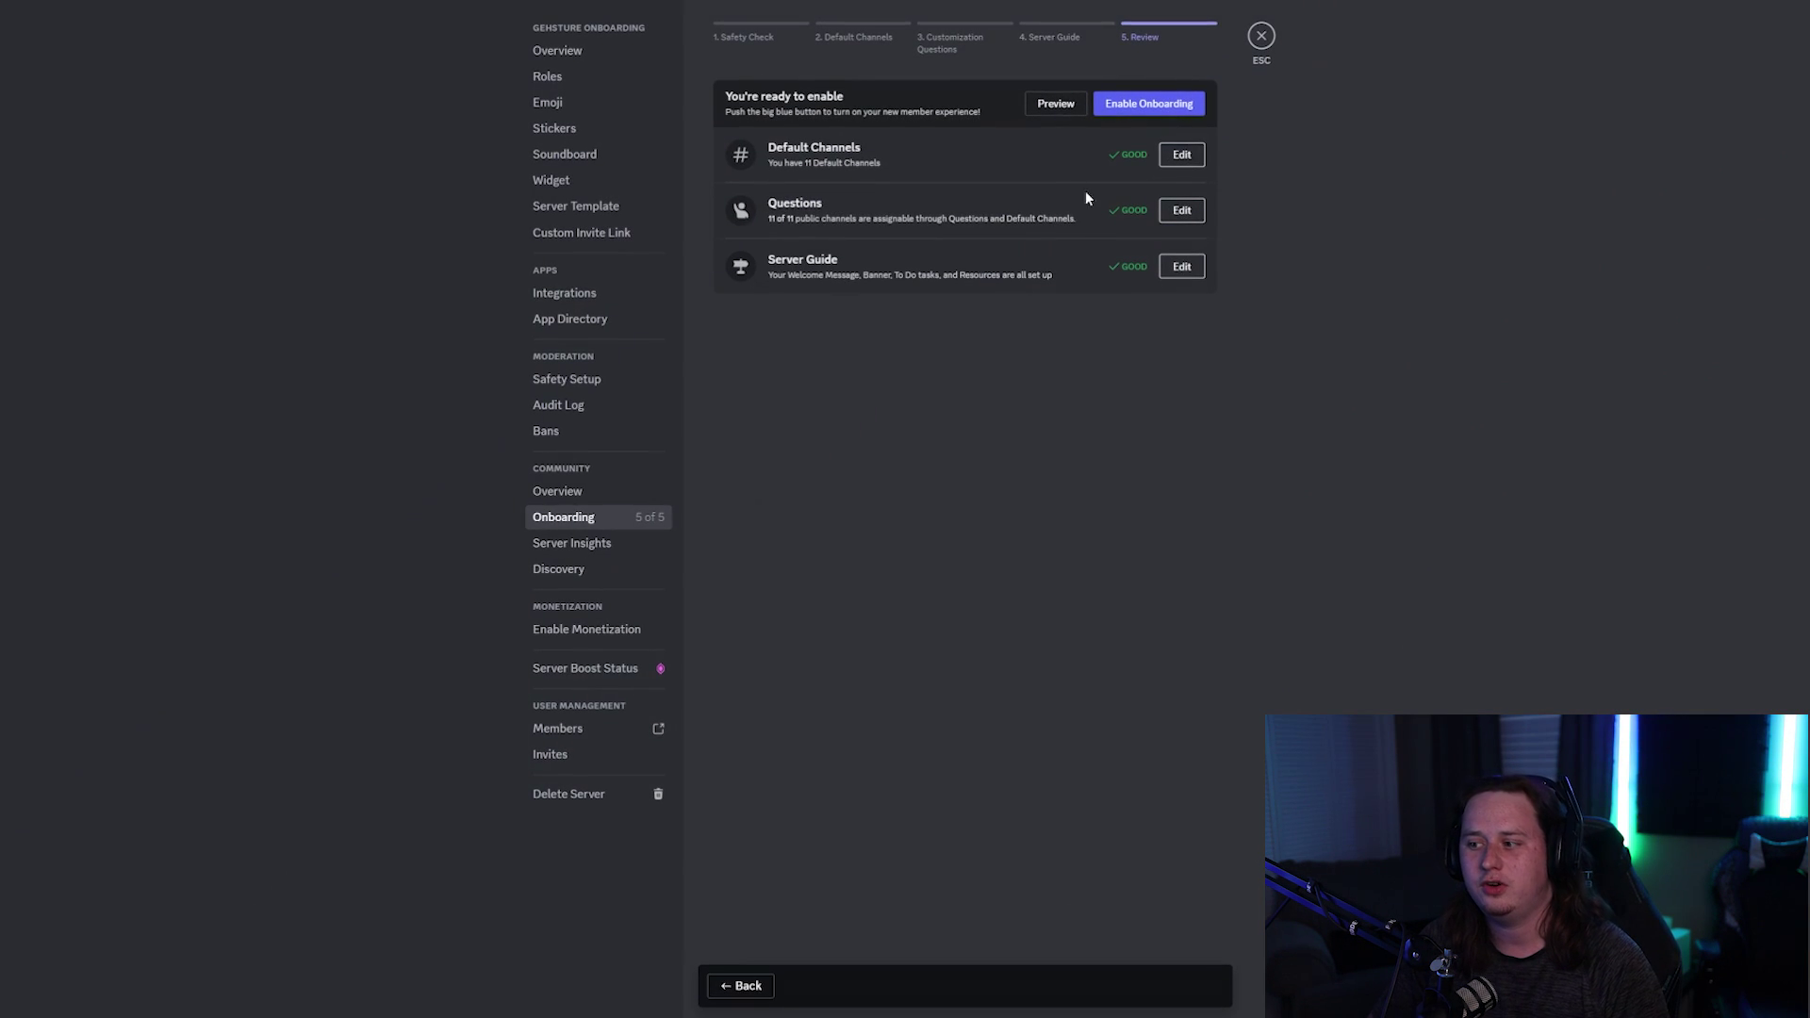
Step: Enable onboarding, check Default Channels and Questions, then switch the Server Guide off
{"action": "left_click", "coordinate": [1158, 105]}
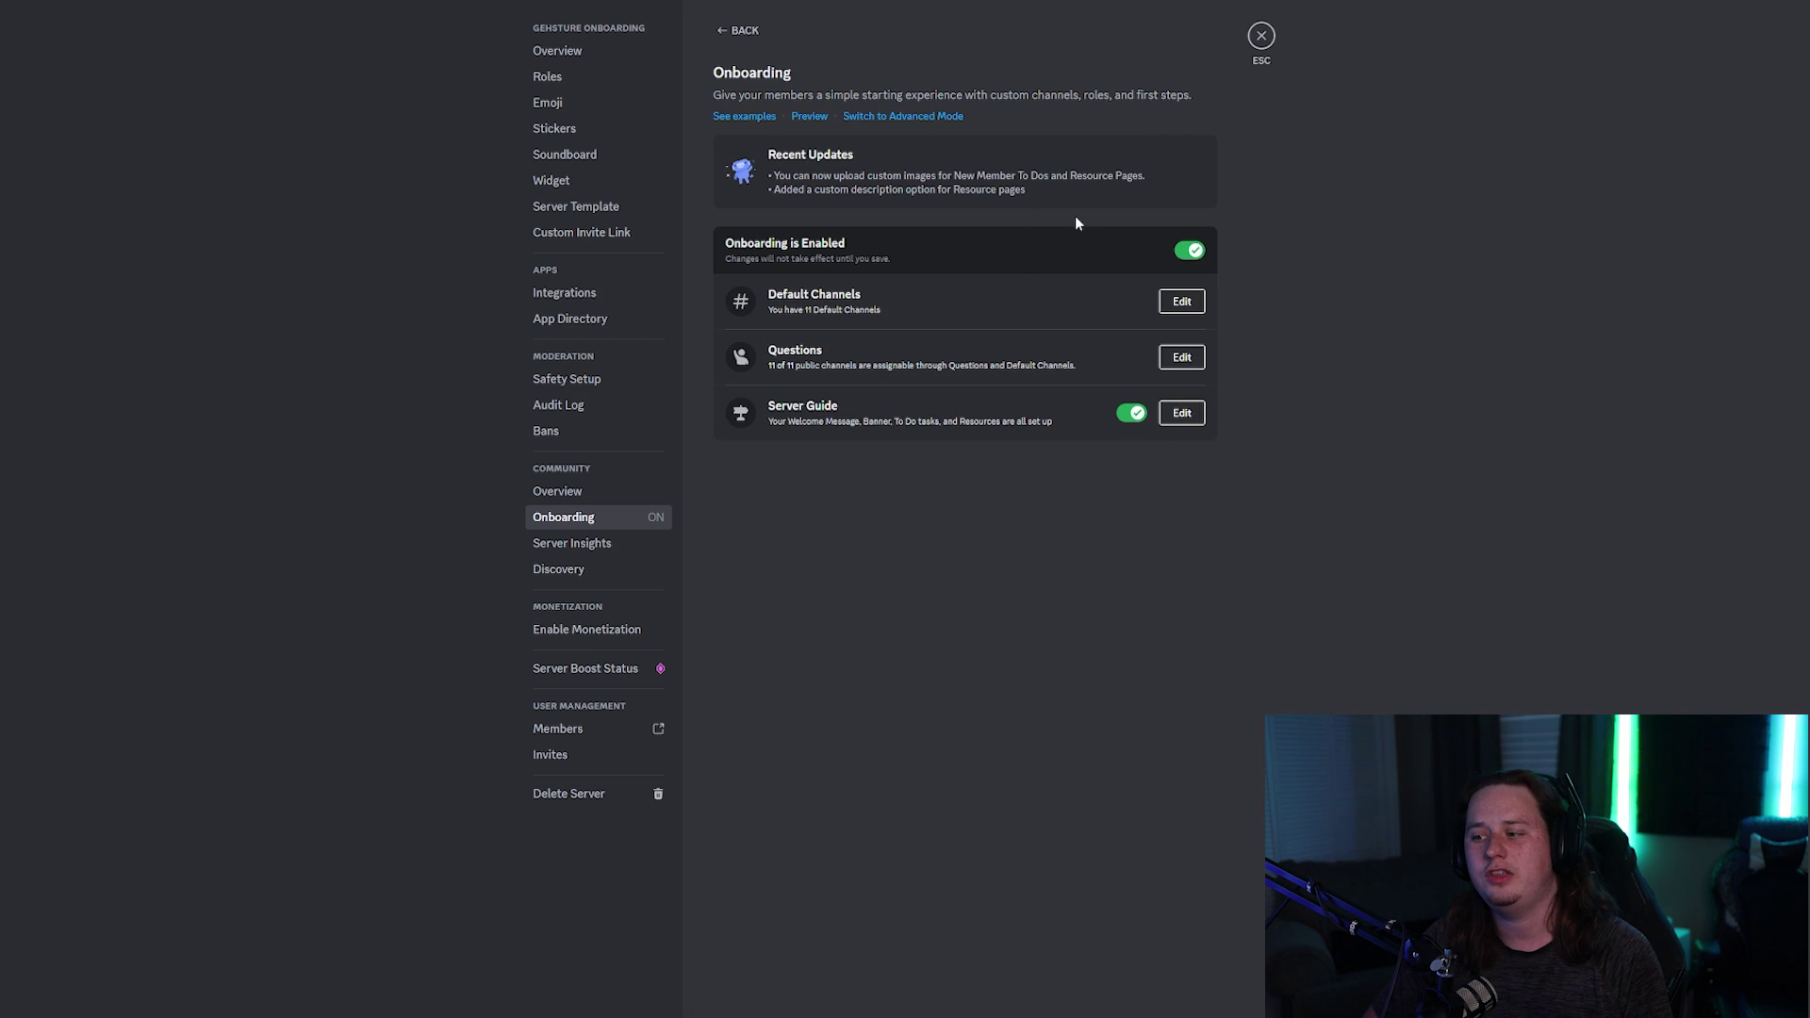
{"action": "left_click", "coordinate": [745, 31]}
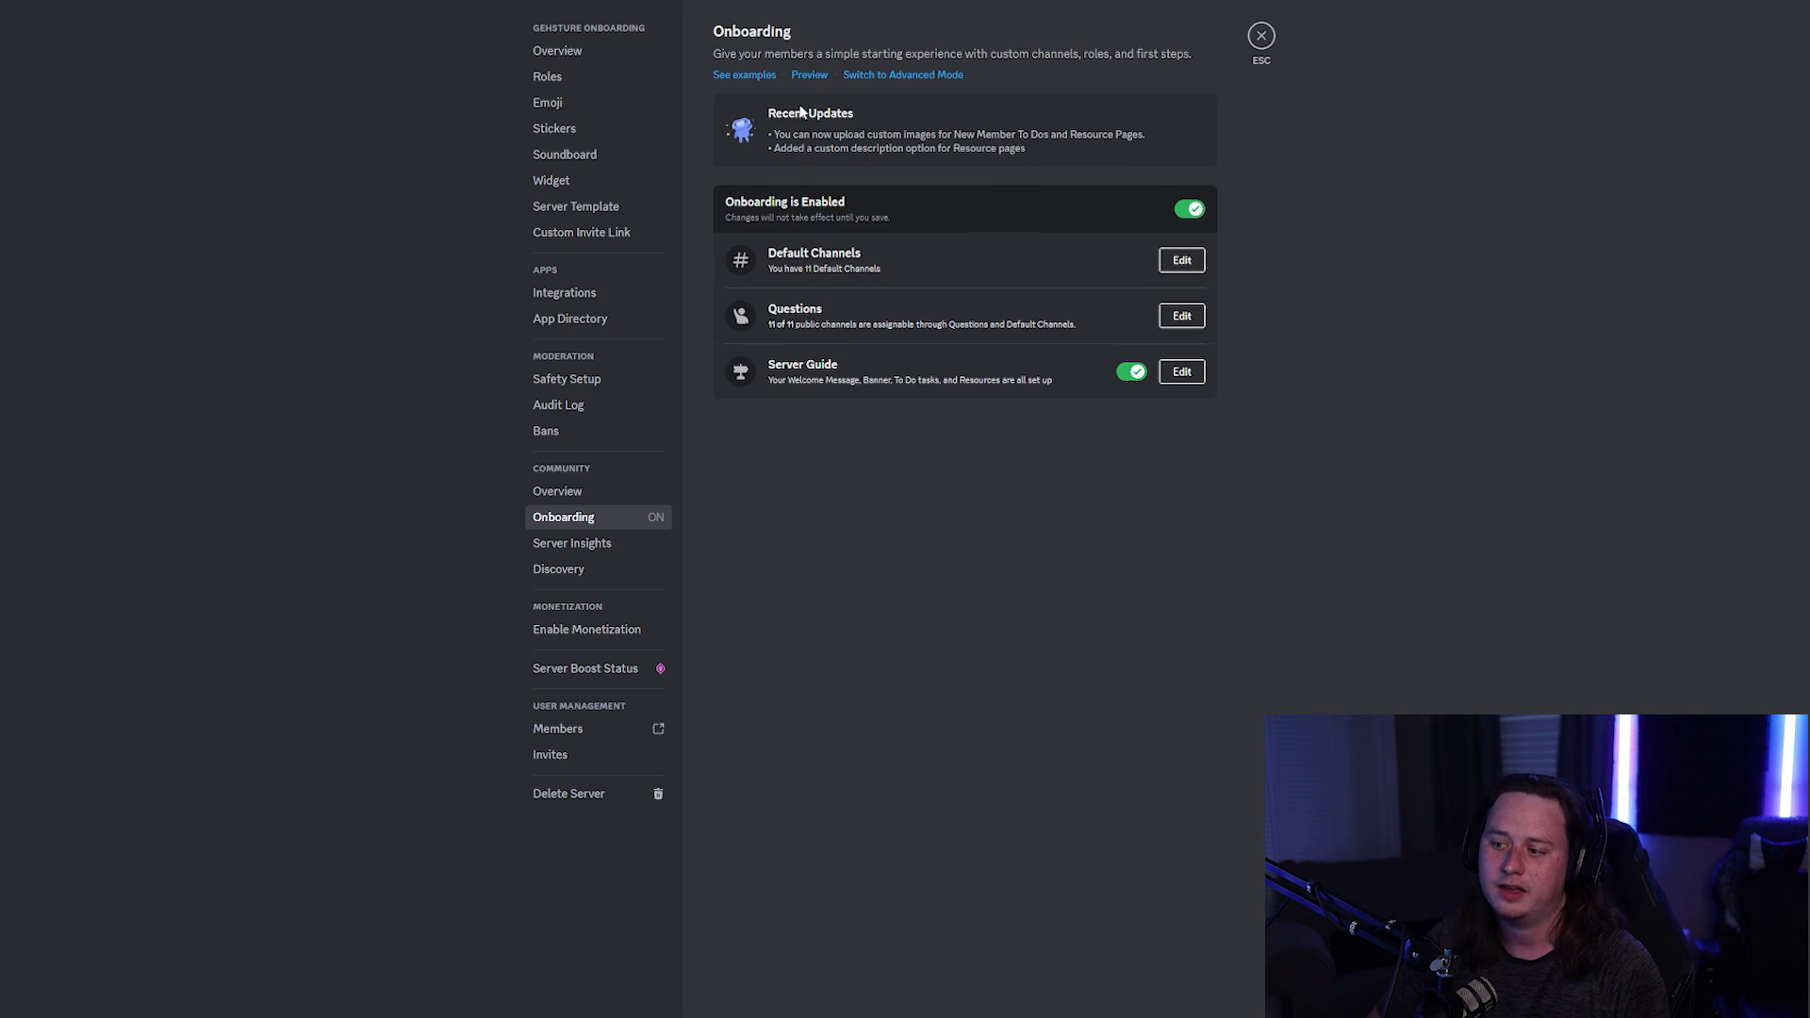
{"action": "left_click", "coordinate": [1182, 266]}
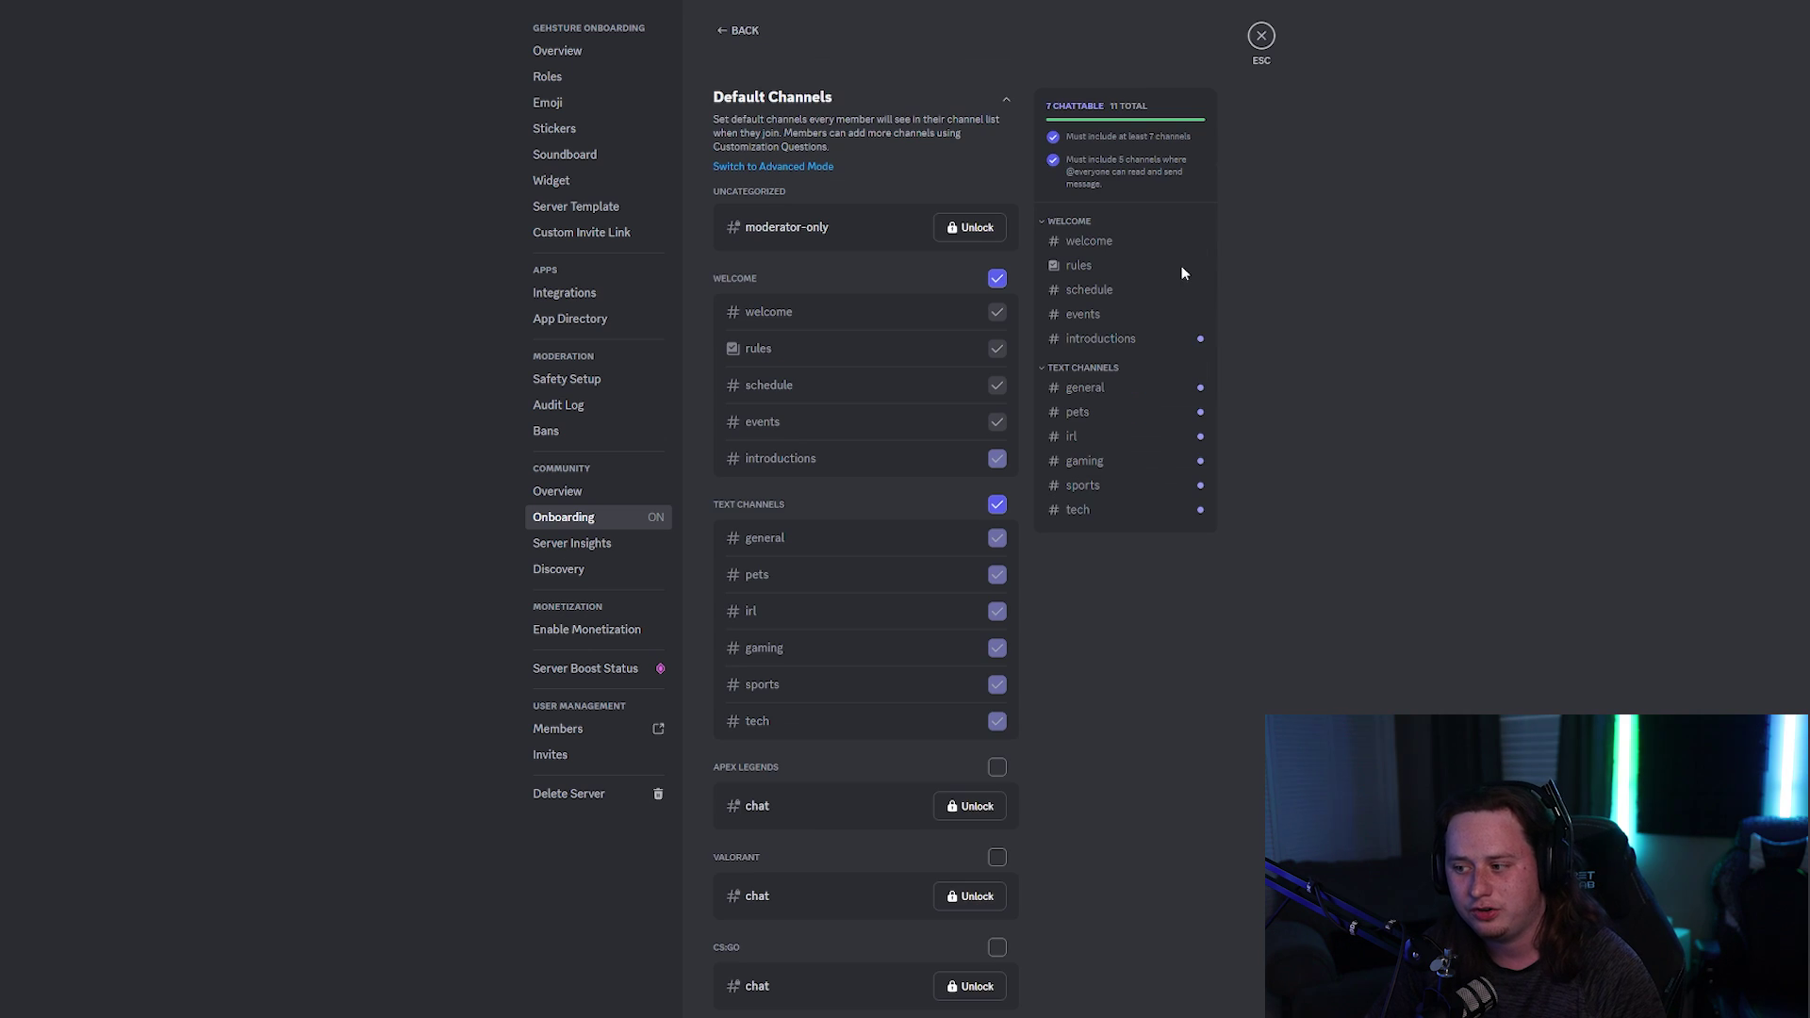
{"action": "left_click", "coordinate": [746, 28]}
{"action": "left_click", "coordinate": [1180, 320]}
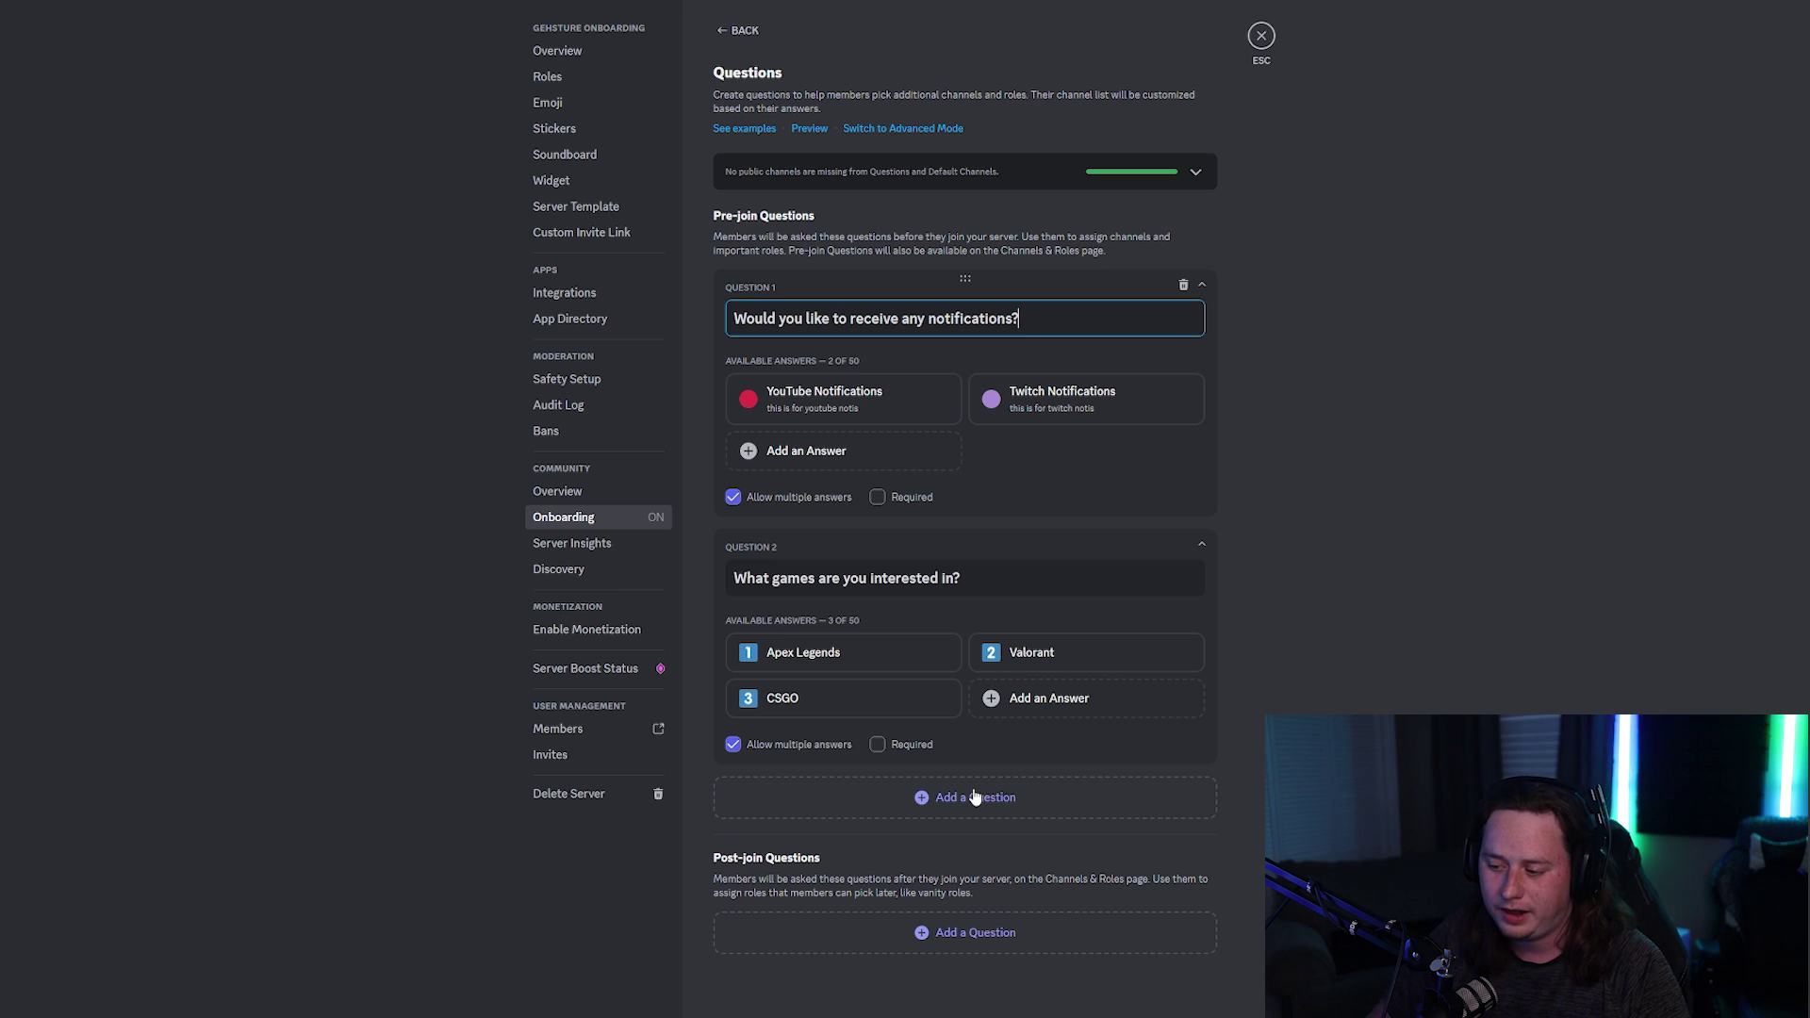
{"action": "left_click", "coordinate": [743, 33]}
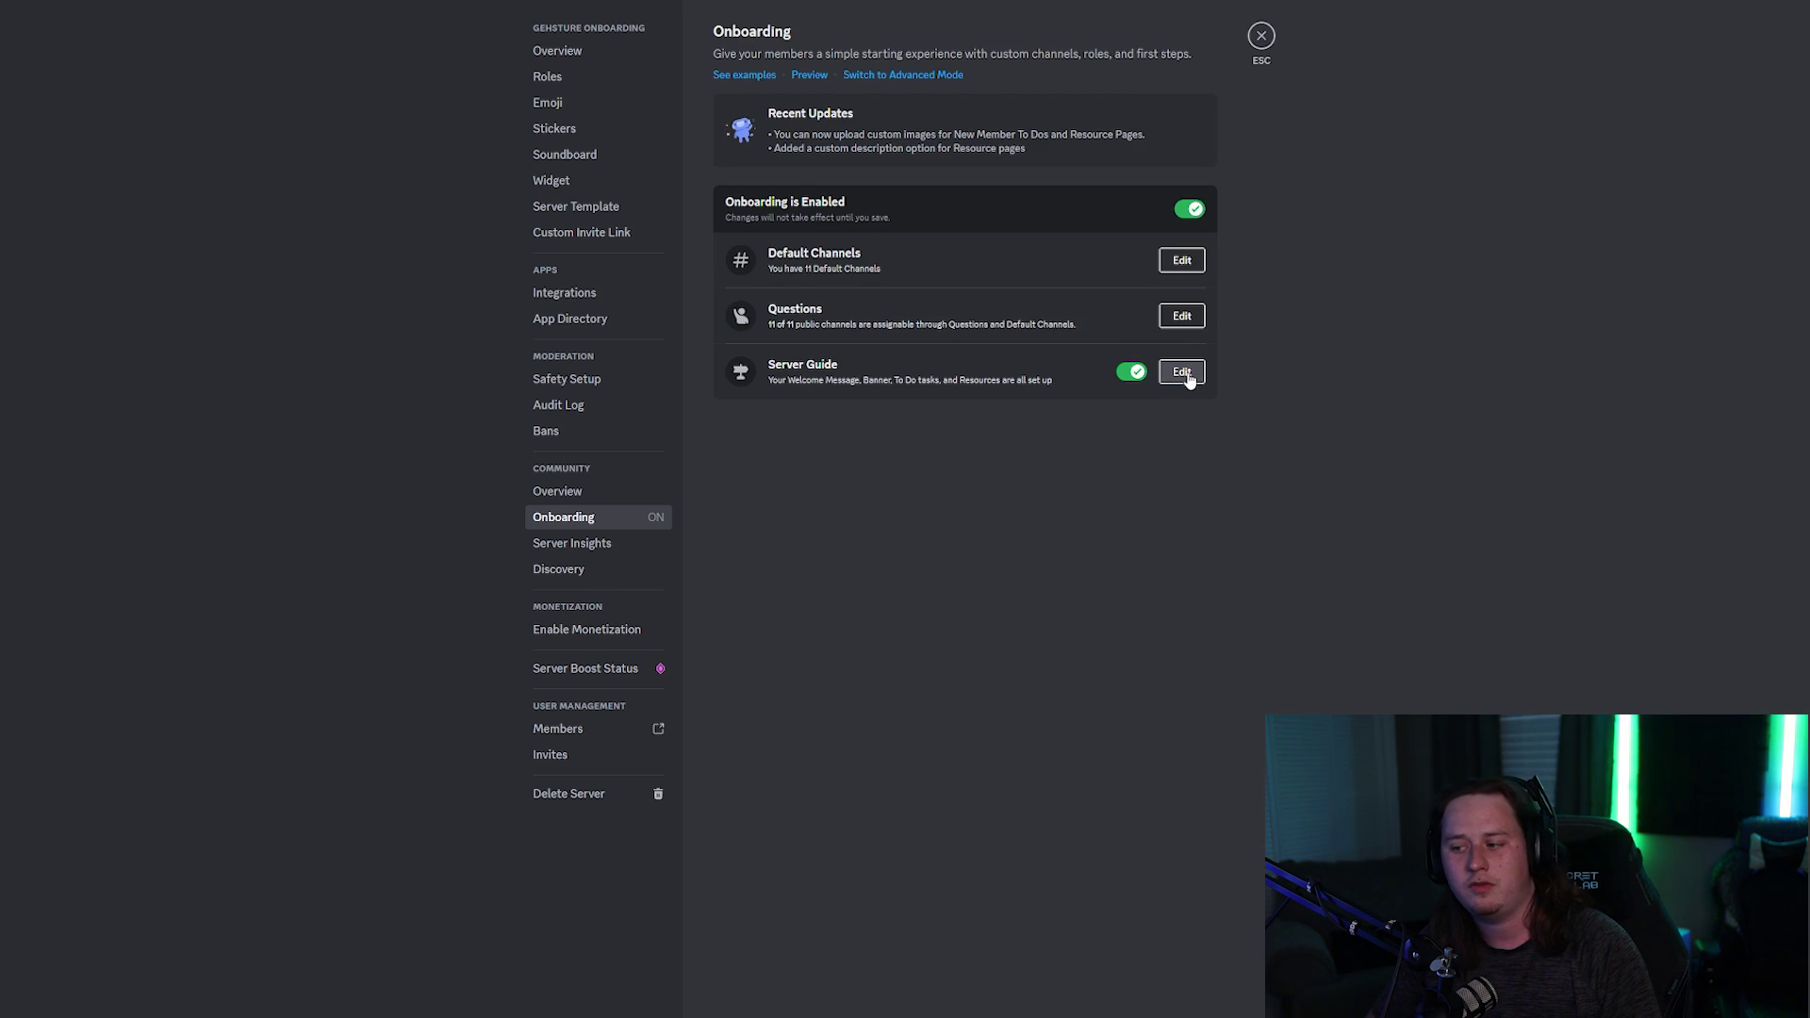
{"action": "left_click", "coordinate": [1134, 373]}
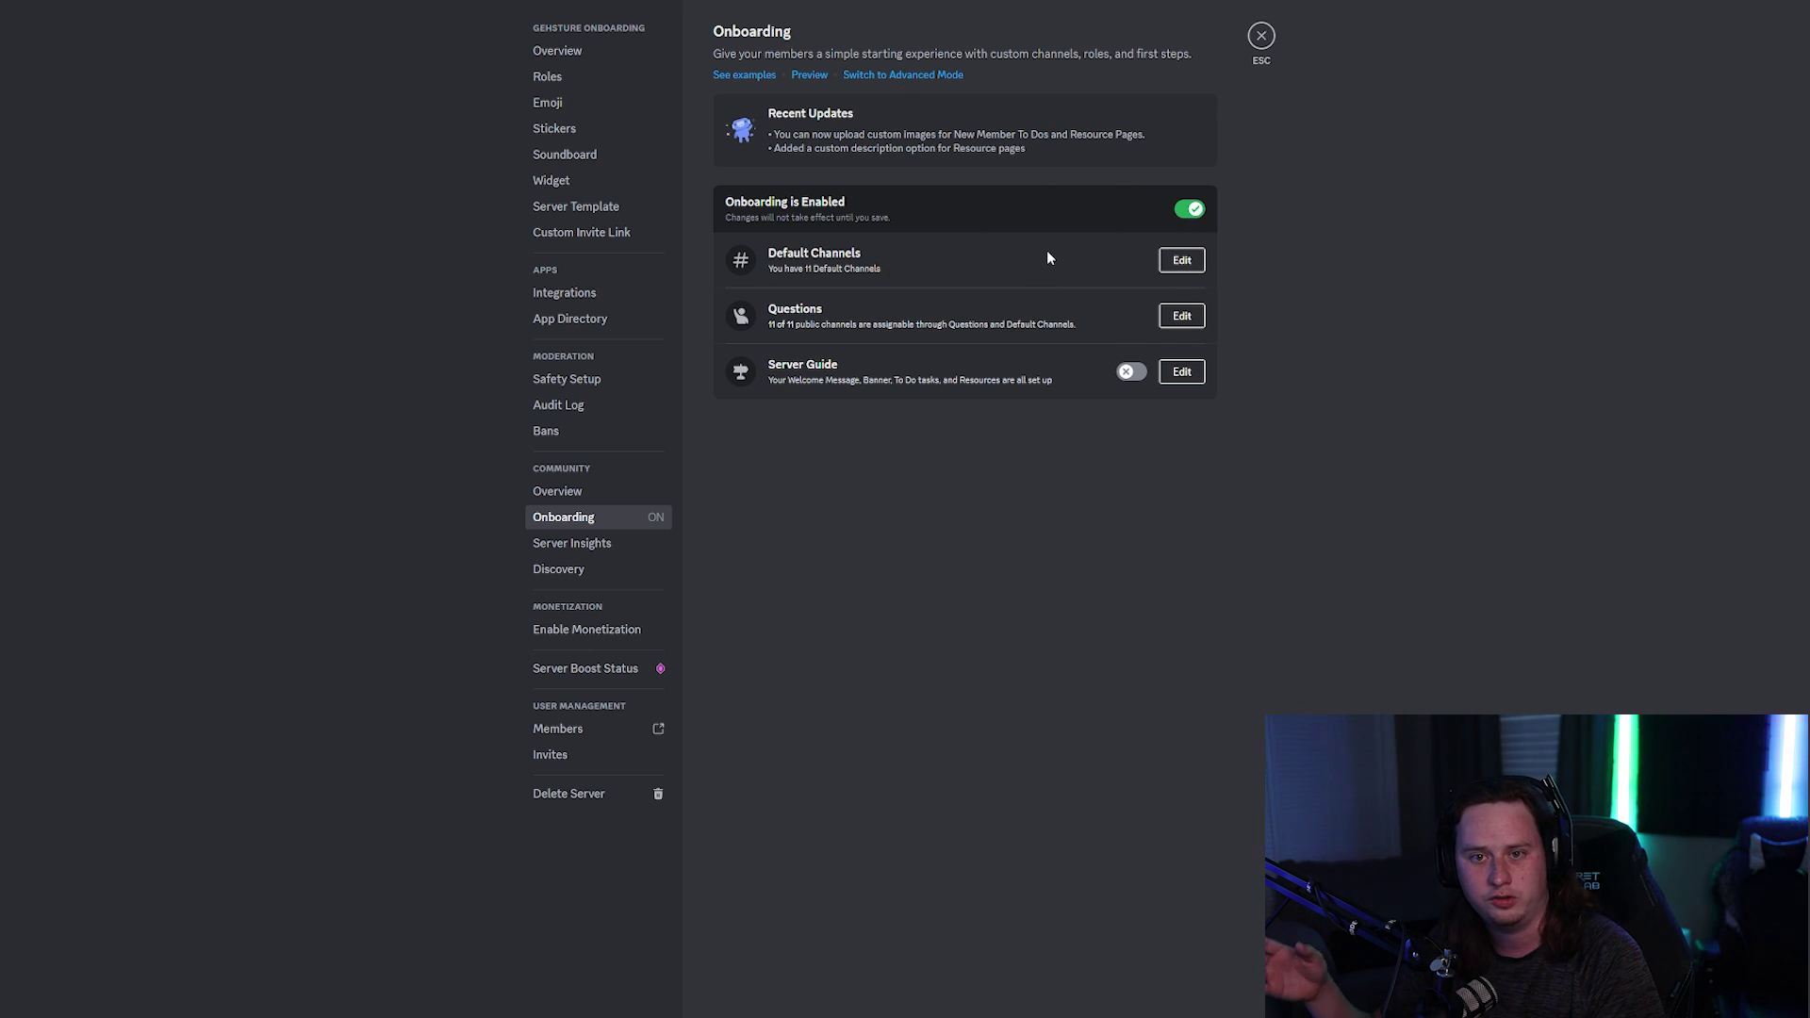
Step: Turn the Server Guide back on, then try the YouTube Notifications choice in Channels & Roles
{"action": "left_click", "coordinate": [1131, 372]}
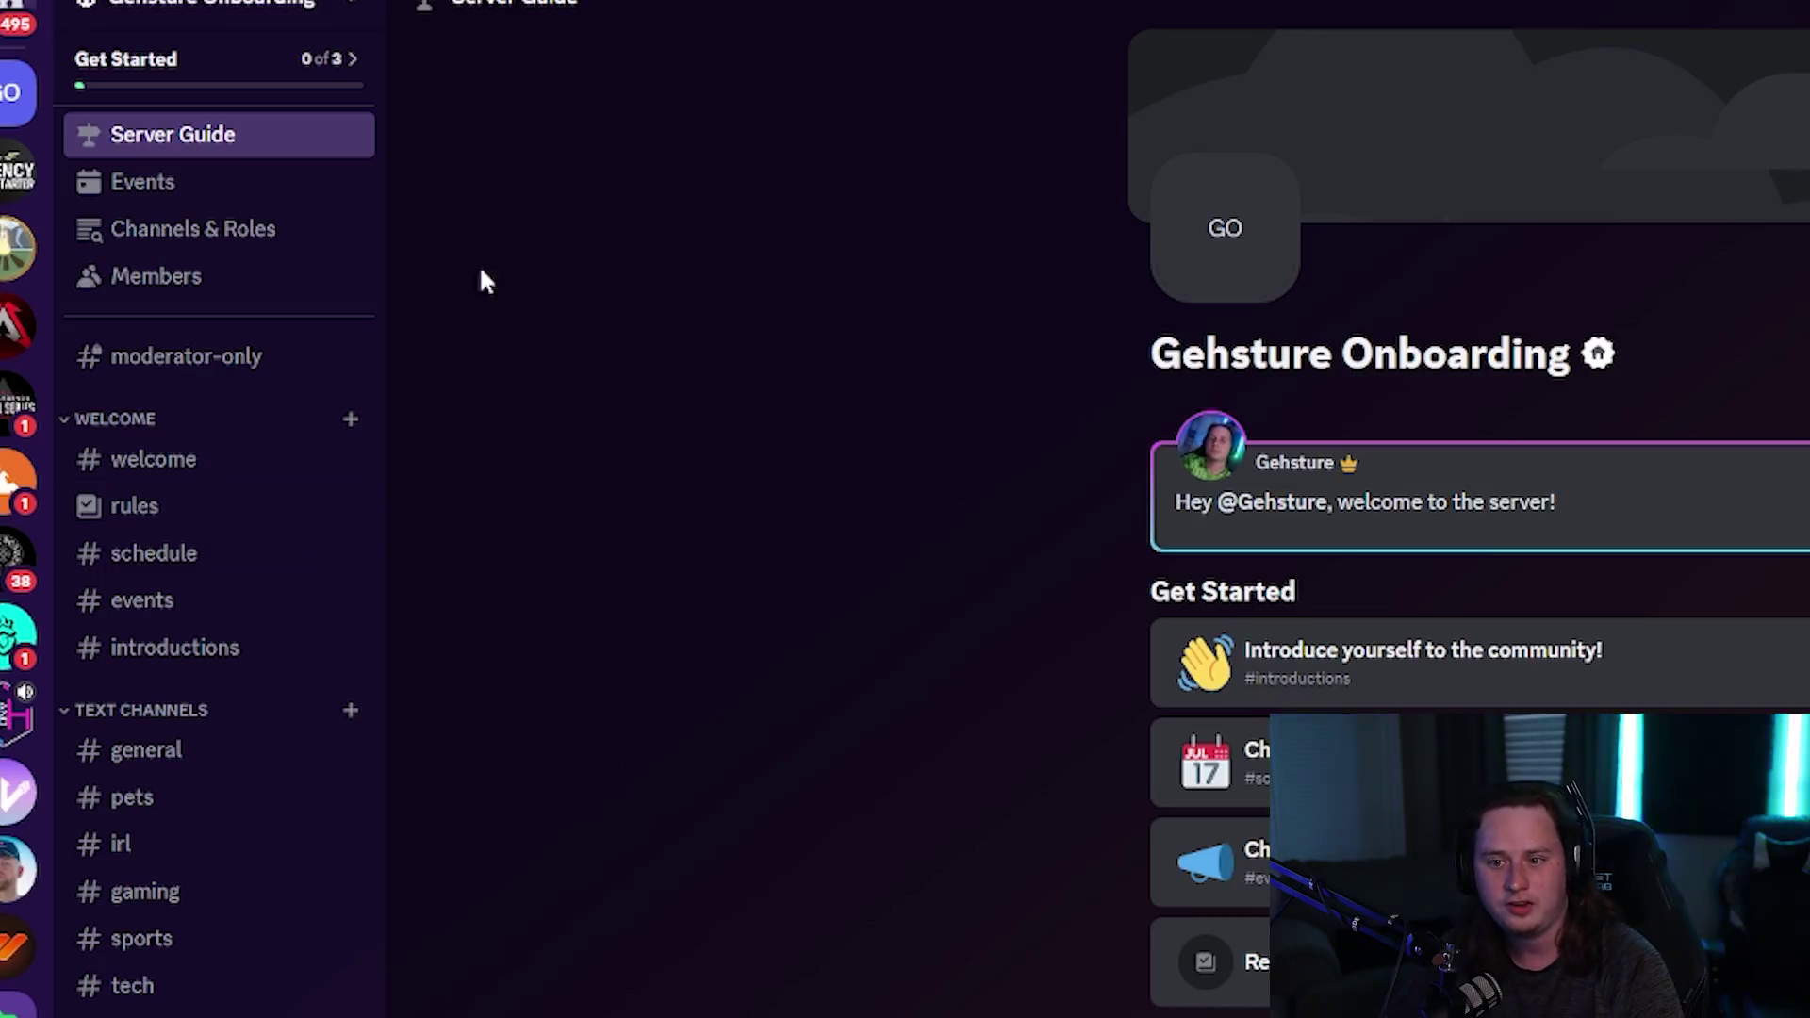
{"action": "left_click", "coordinate": [214, 235]}
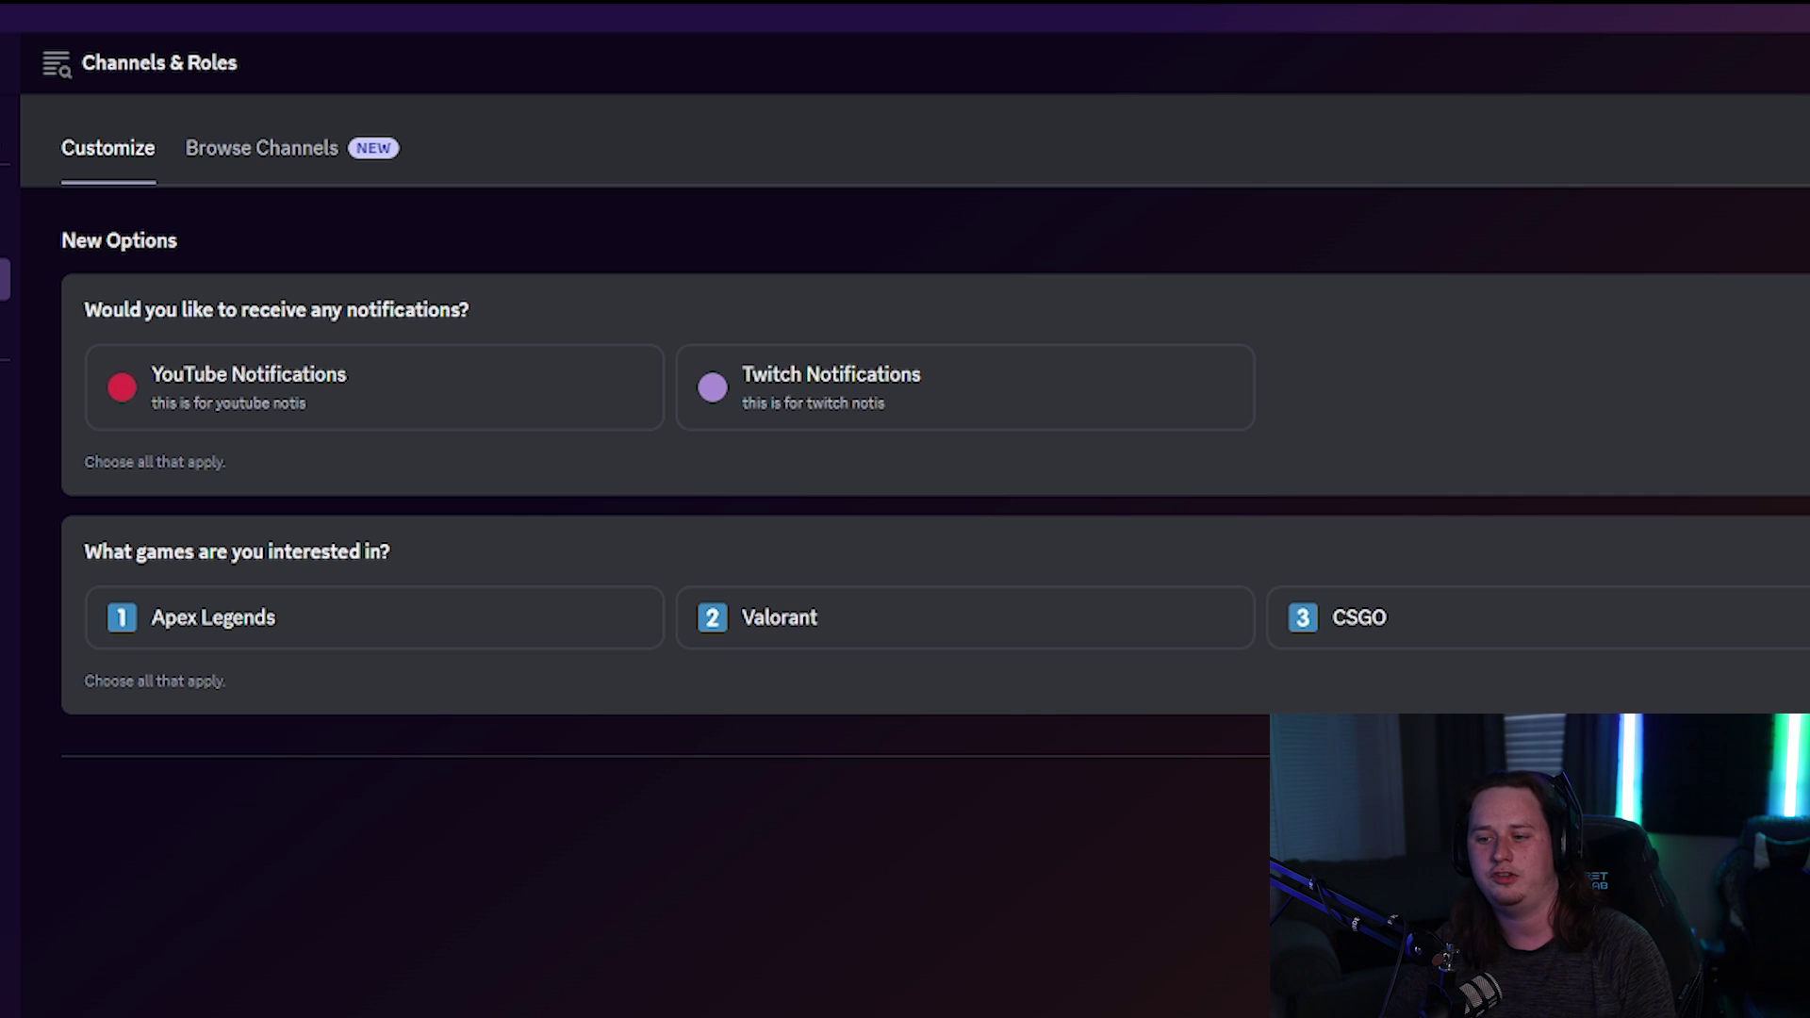
{"action": "left_click", "coordinate": [526, 391]}
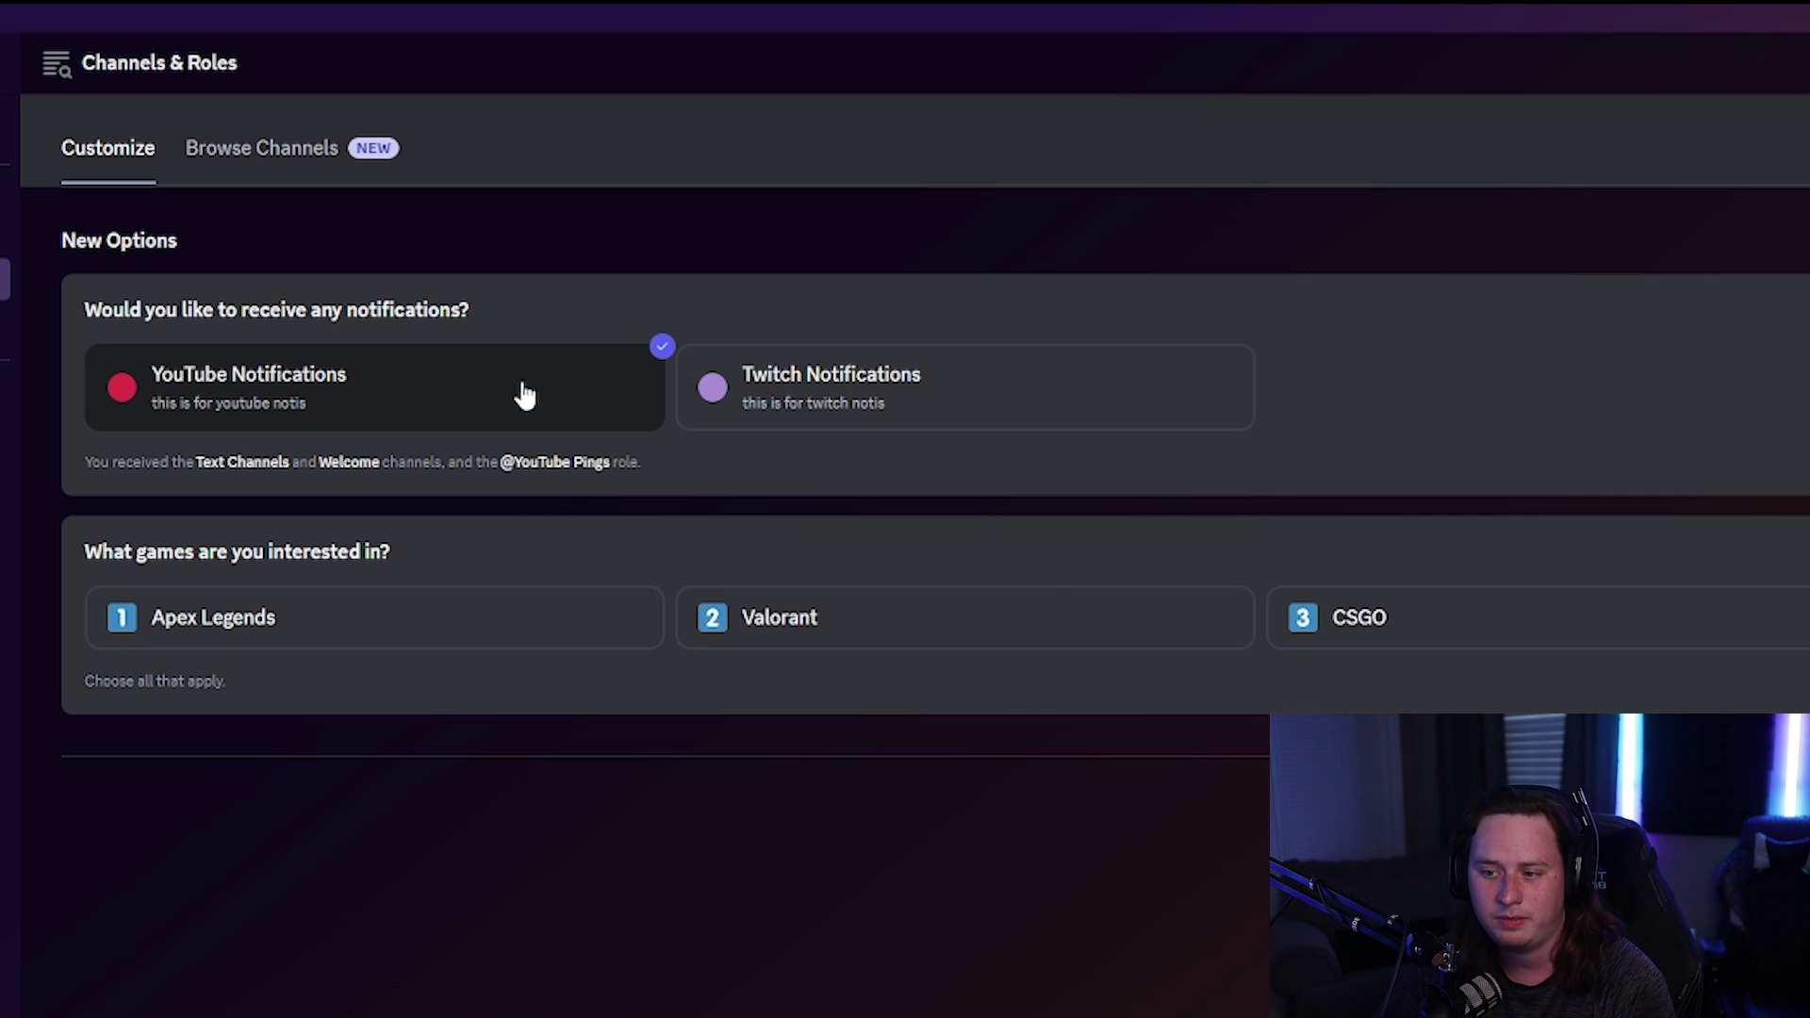
{"action": "left_click", "coordinate": [576, 404]}
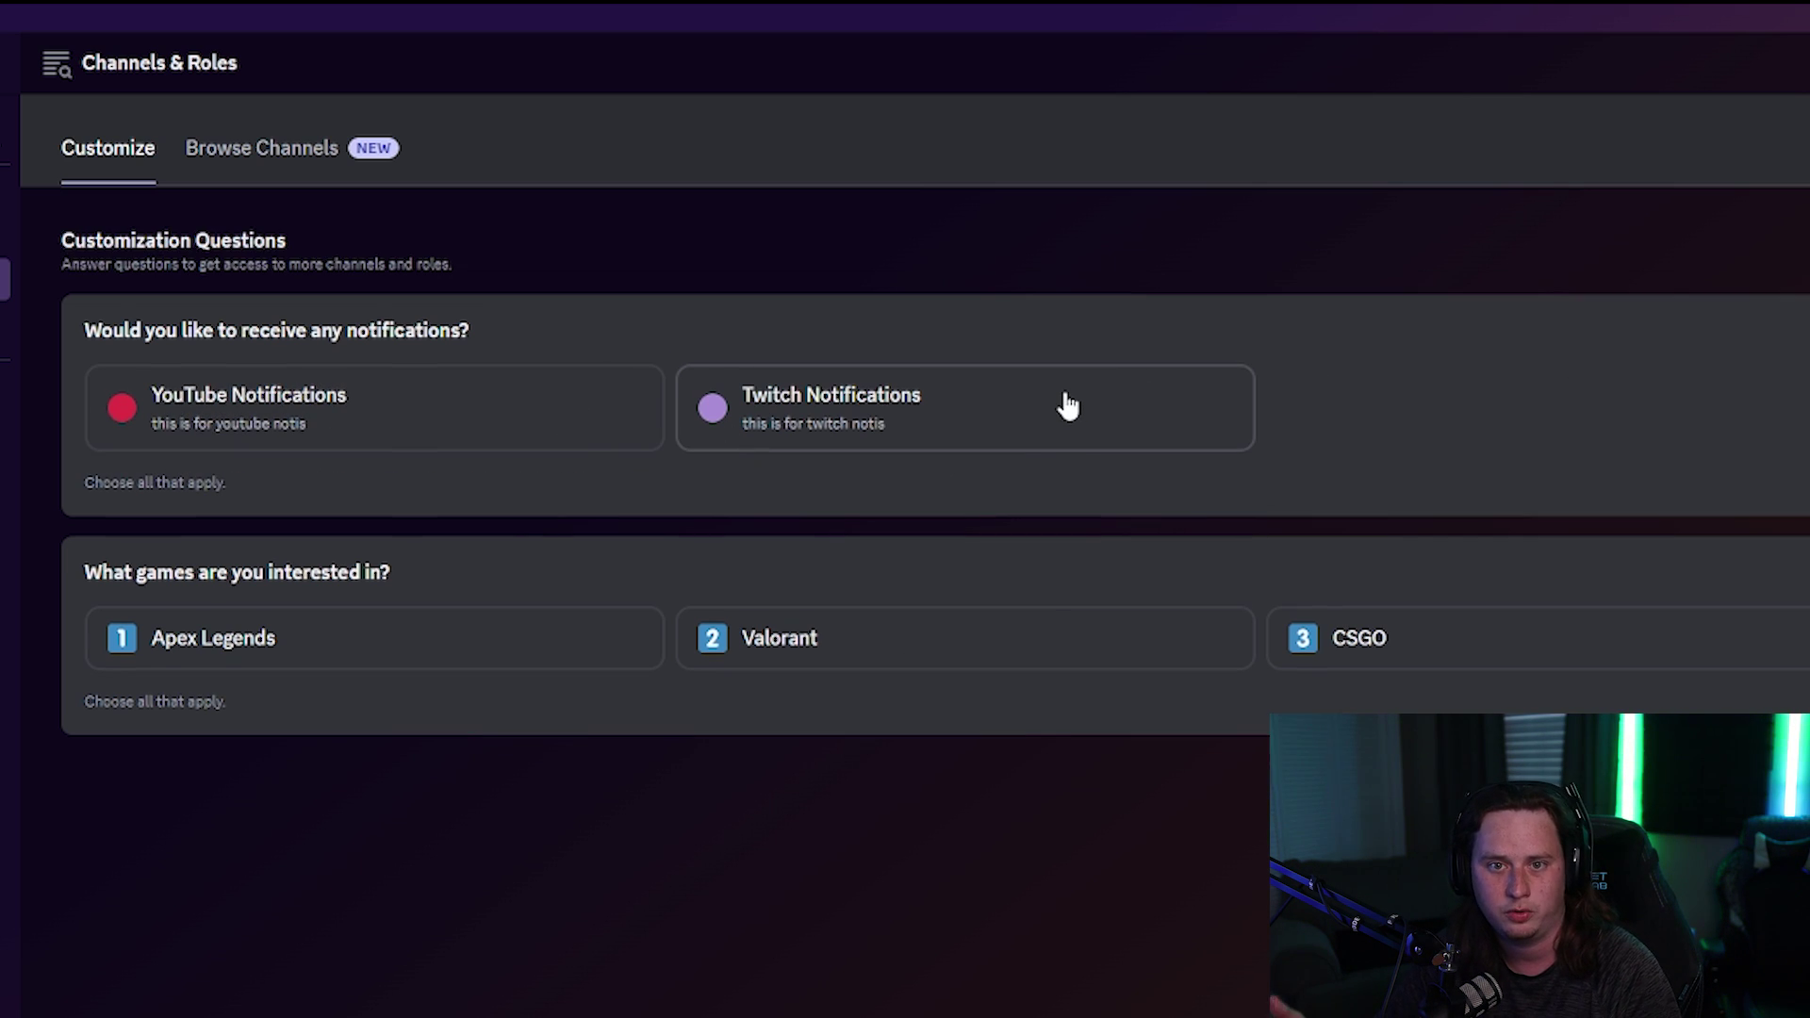